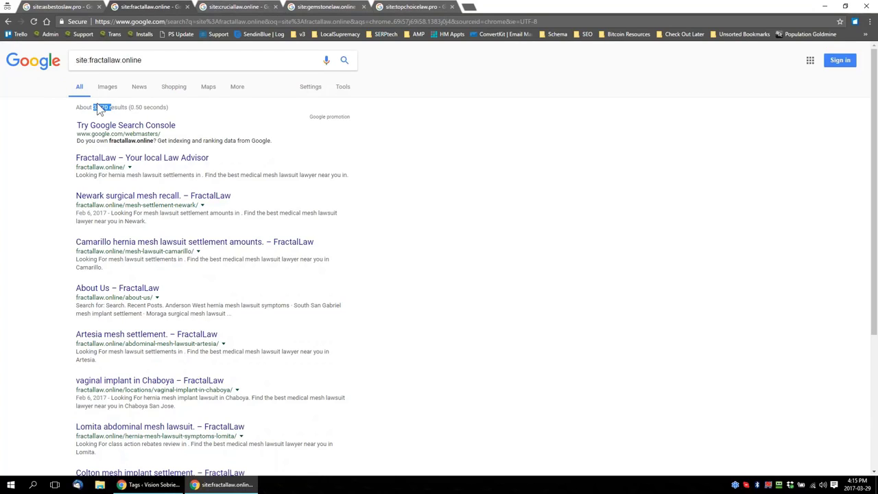
Compare the indexed-page counts of the site searches for fractallaw.online, cruciallaw.online, gemstonelaw.online and topchoicelaw.pro, highlighting domain names and result counts
left_click_drag(89, 60, 145, 57)
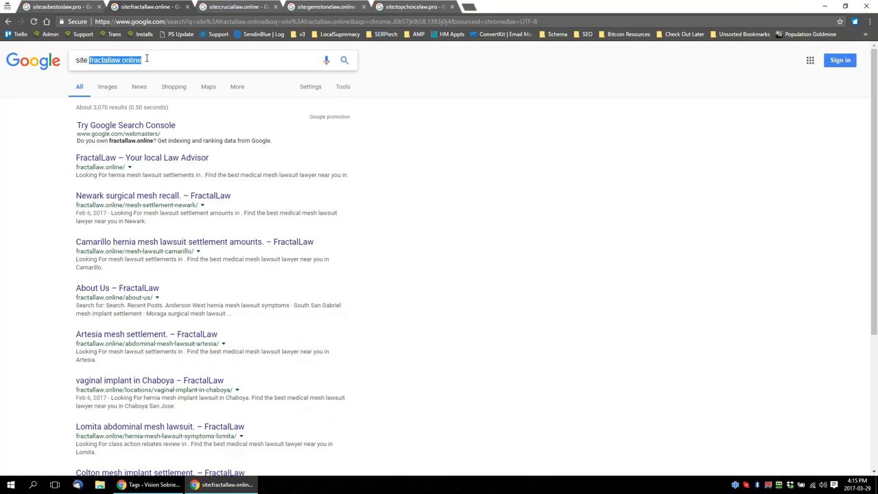
left_click(147, 61)
left_click_drag(147, 60, 74, 62)
left_click(238, 8)
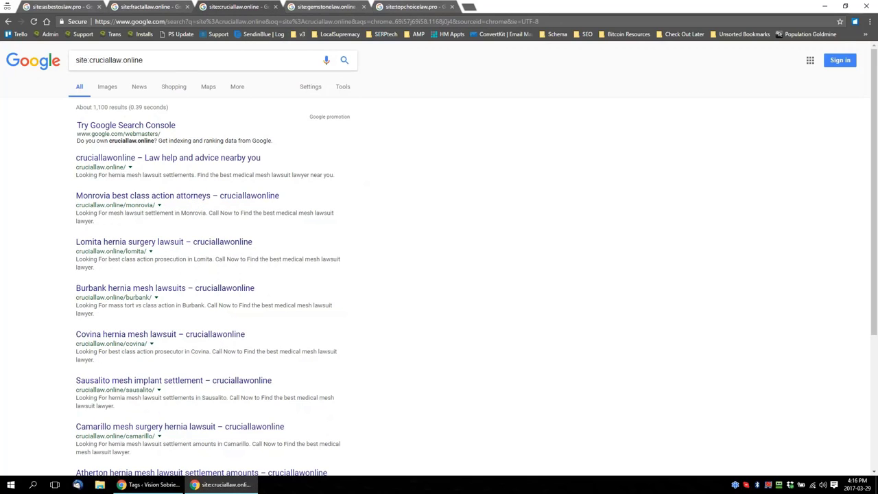
left_click(315, 9)
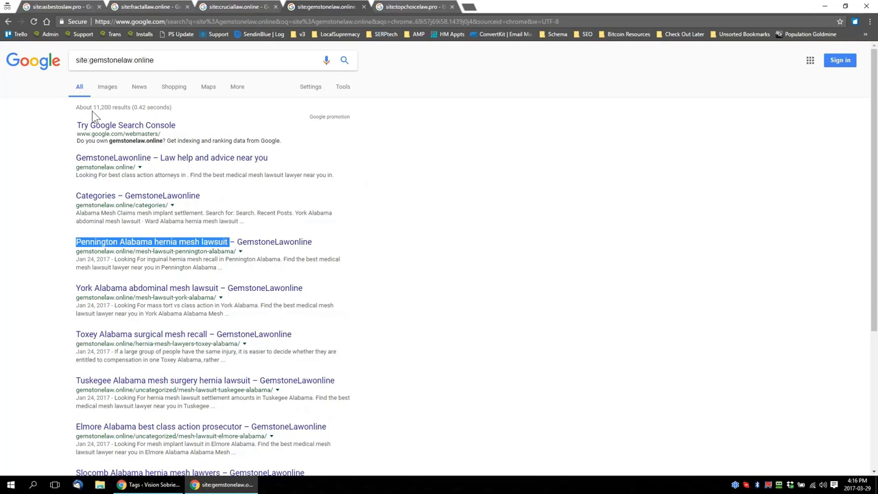
left_click_drag(93, 107, 118, 107)
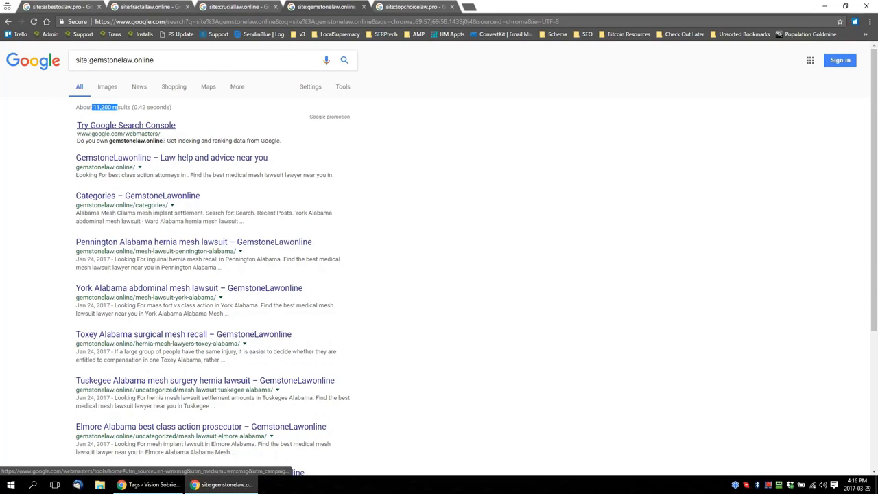
key("ctrl+Tab")
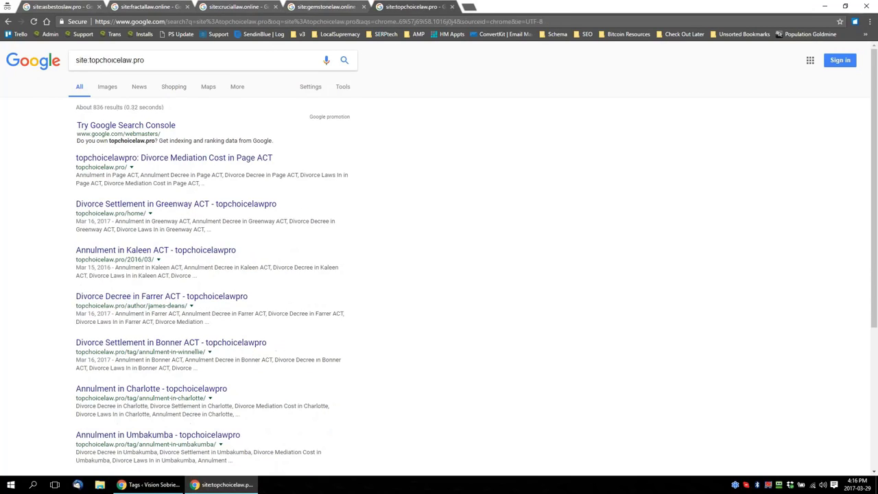
left_click_drag(93, 108, 112, 108)
left_click(112, 108)
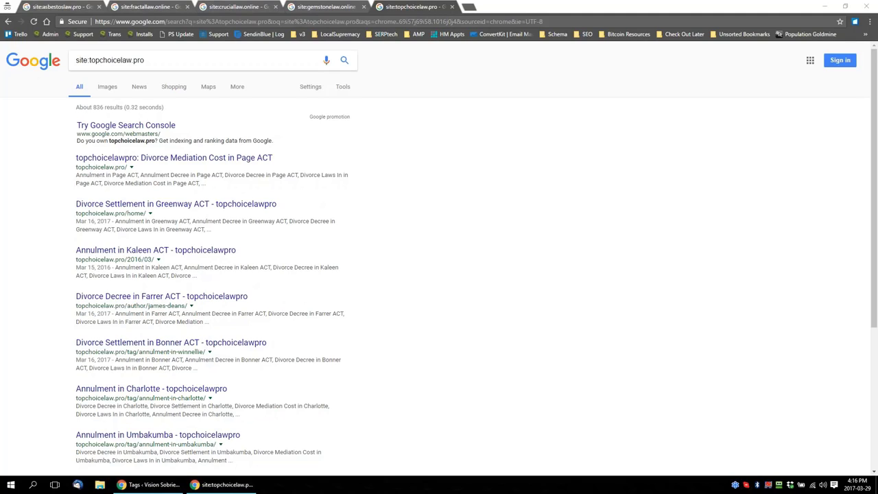
From page 5 of the fractallaw.online results, search Google for the listing title "Jefferson hernia mesh lawyers" and review the rankings
left_click(162, 7)
scroll(54, 367, "down", 3)
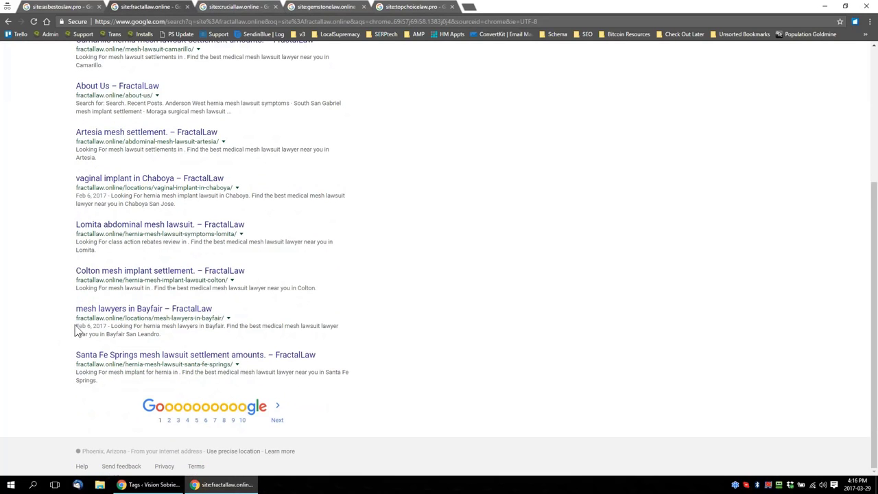
left_click(197, 415)
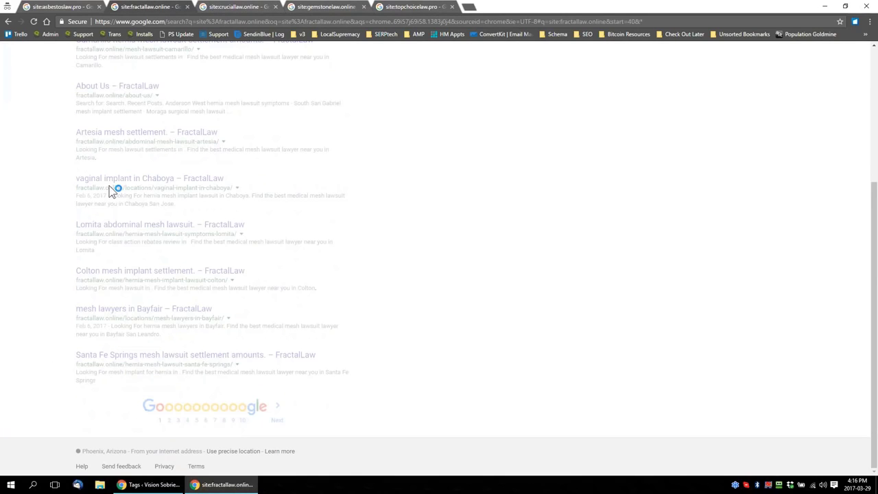
left_click_drag(75, 218, 189, 220)
right_click(178, 218)
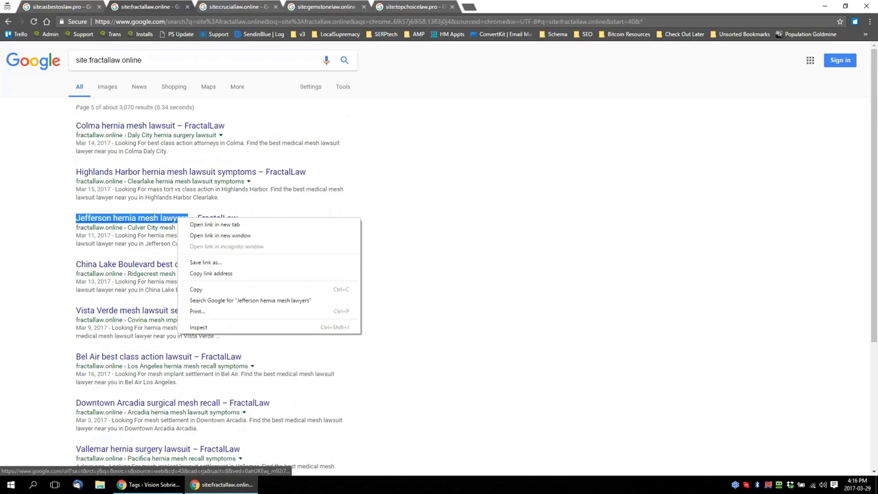
left_click(229, 303)
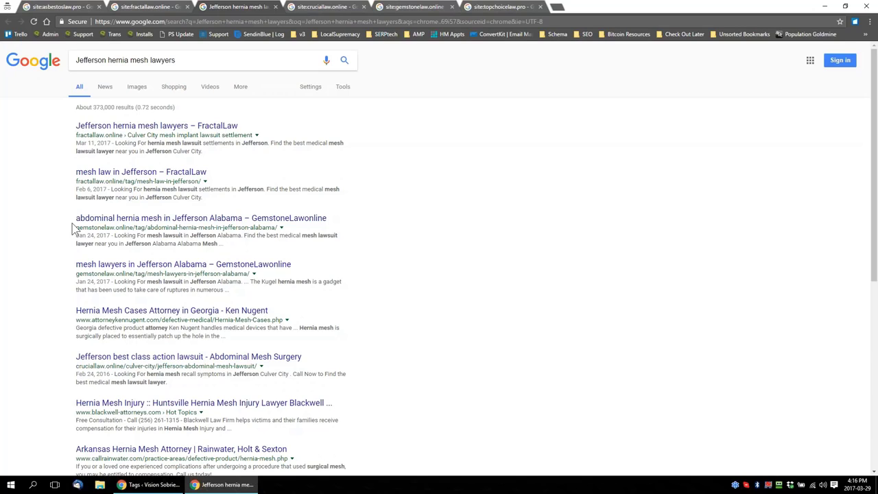
scroll(62, 308, "down", 2)
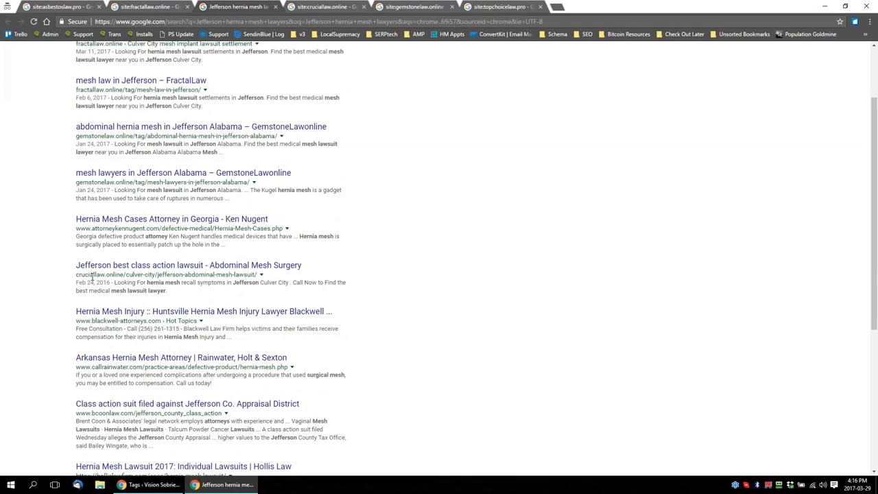
scroll(92, 278, "up", 2)
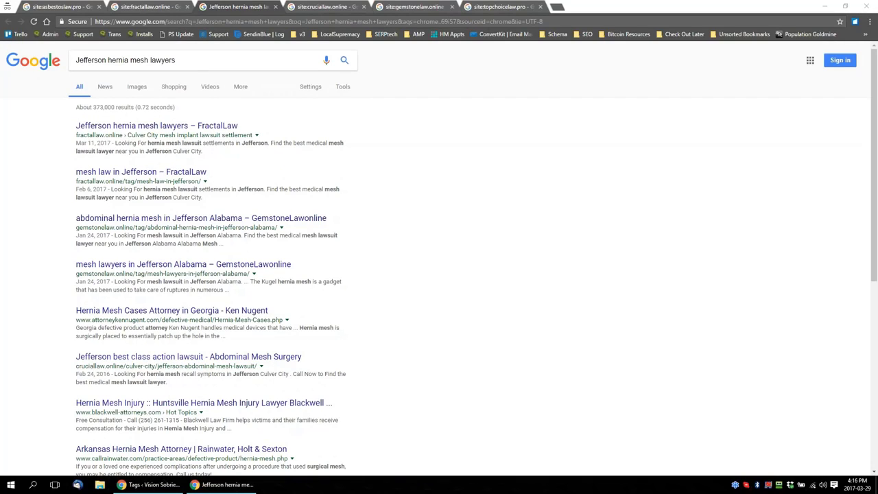
Search Google for "bel air mesh lawyers" in place of the Jefferson query
triple_click(192, 57)
type("bel air mesh lawyers")
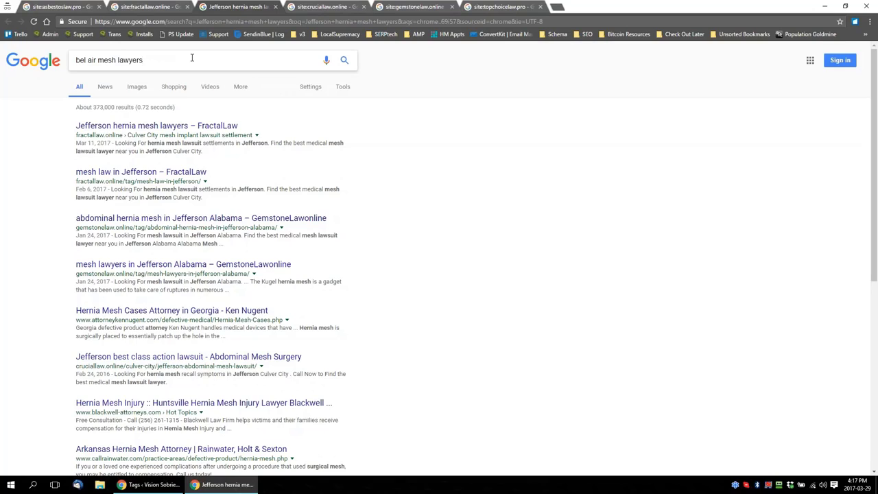
key("Return")
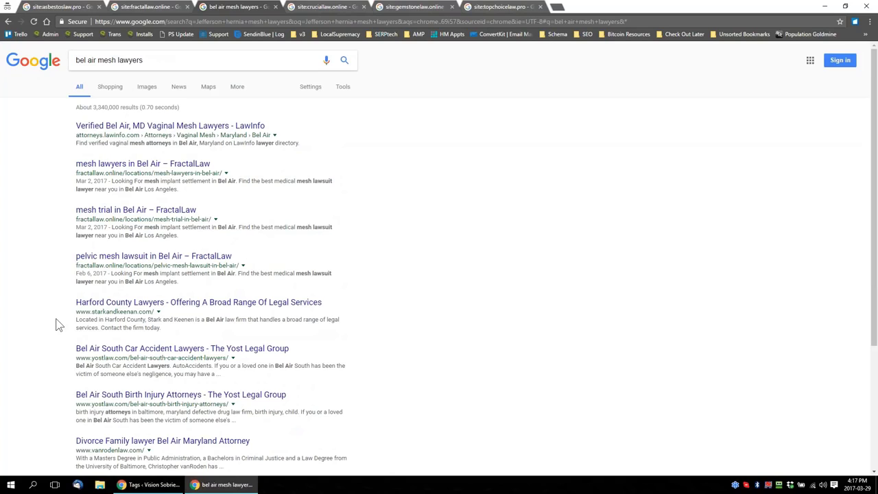
Search Google for "mesh lawyers in Diablo Hills" and look through the first page of results
triple_click(204, 59)
type("mesh lawyers in Diablo Hills")
key("Return")
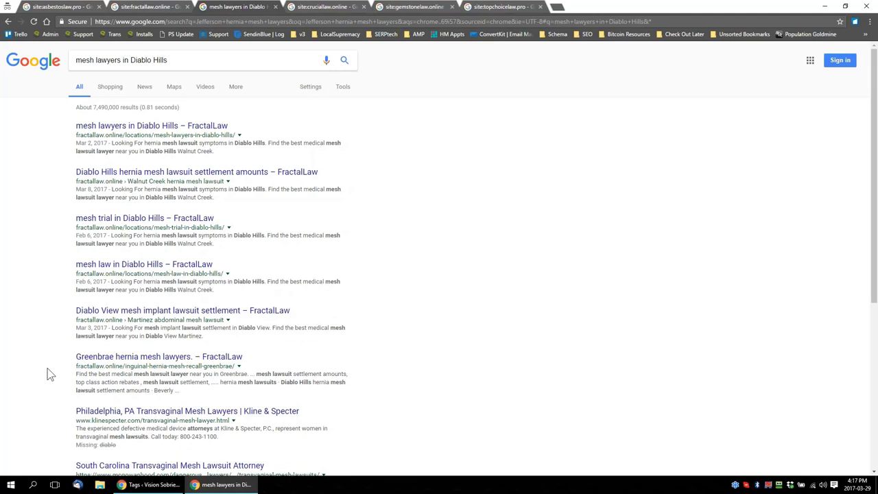
scroll(49, 371, "down", 3)
scroll(50, 364, "up", 3)
scroll(66, 260, "down", 2)
scroll(65, 263, "up", 2)
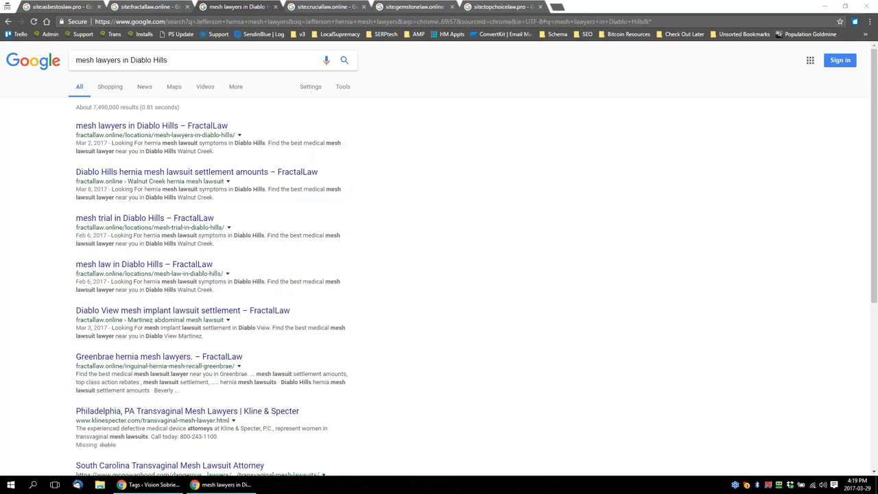
Search Google for "El Monte surgical mesh lawsuit" and examine which sites rank on the first page
triple_click(155, 62)
type("El Monte surgical mesh lawsuit")
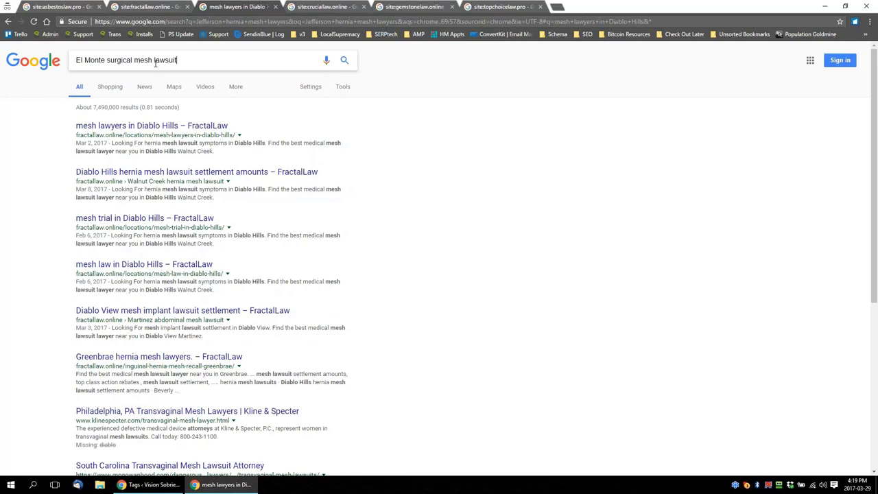
key("Return")
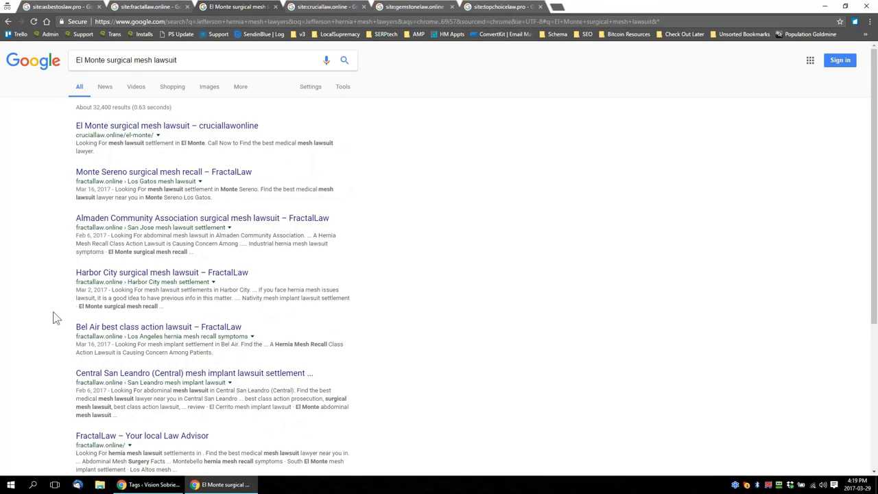
scroll(54, 314, "down", 2)
scroll(54, 317, "down", 1)
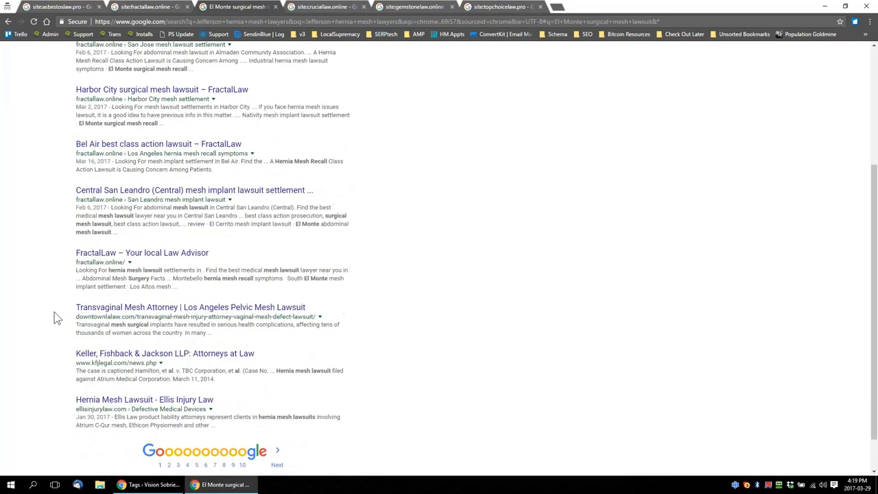
scroll(55, 317, "up", 3)
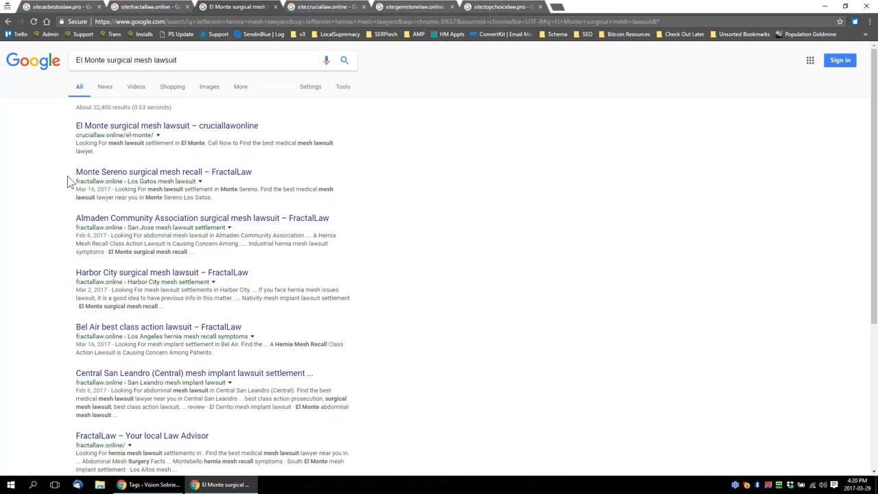
scroll(59, 256, "down", 1)
scroll(59, 256, "up", 1)
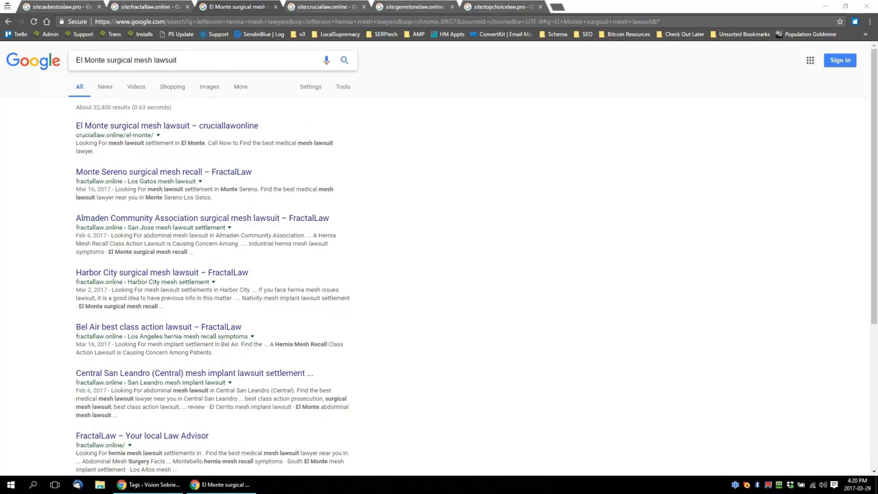
Search Google for "Duarte best class action prosecutor" and check the ranking sites on the first page
left_click(198, 60)
key("ctrl+a")
type("Duarte best class action prosecutor")
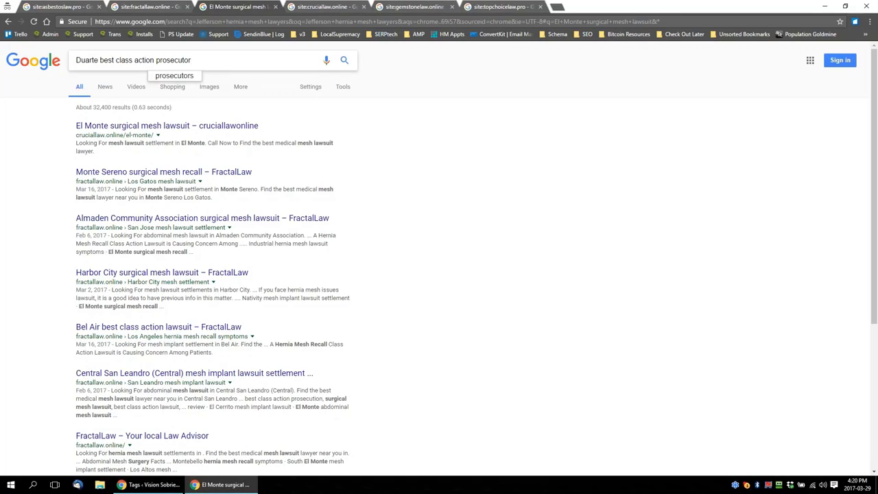
key("Return")
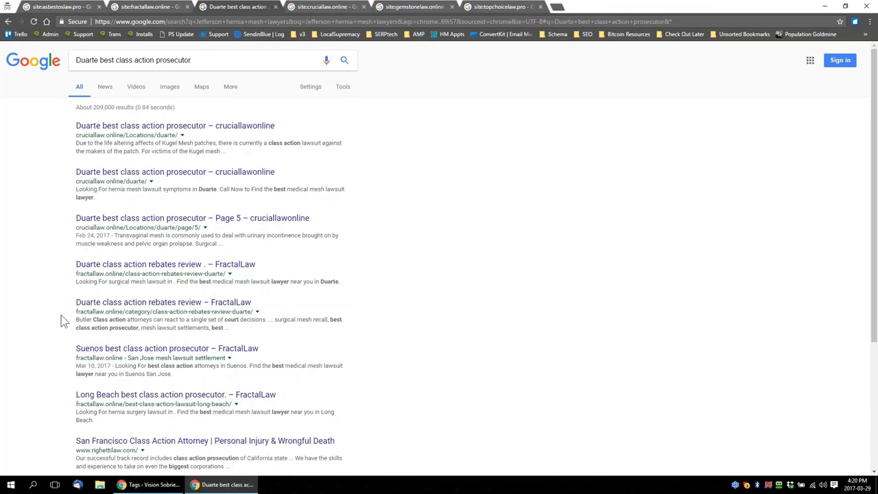
scroll(58, 351, "down", 2)
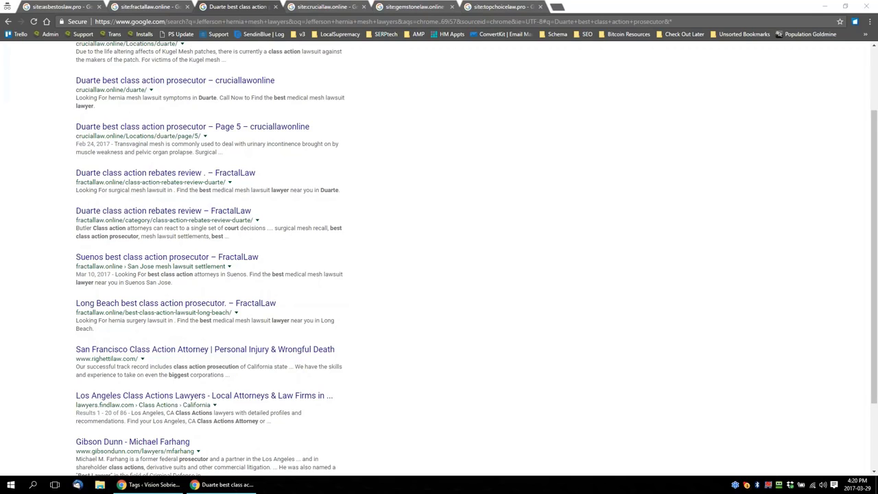
scroll(232, 137, "up", 3)
Search Google for "vaginal implant in Alabama" and look over the ranking sites
left_click(203, 61)
key("ctrl+a")
type("vaginal implant in Alabama")
key("Return")
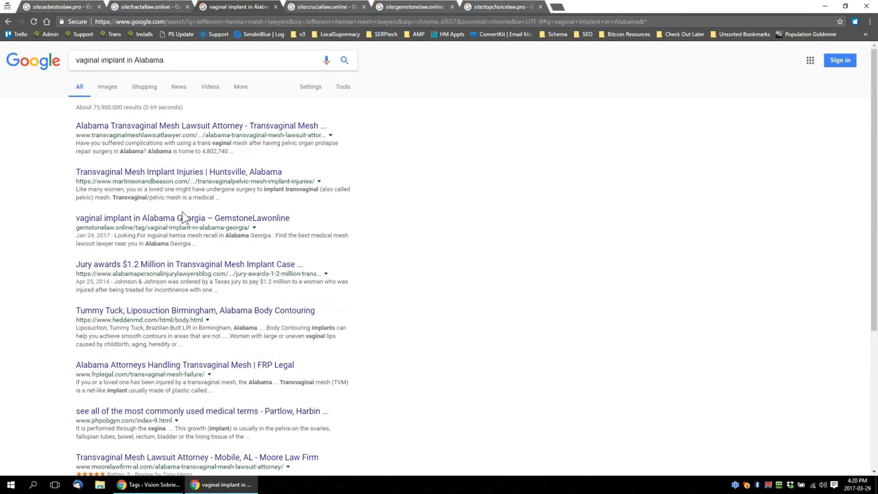
scroll(164, 219, "down", 1)
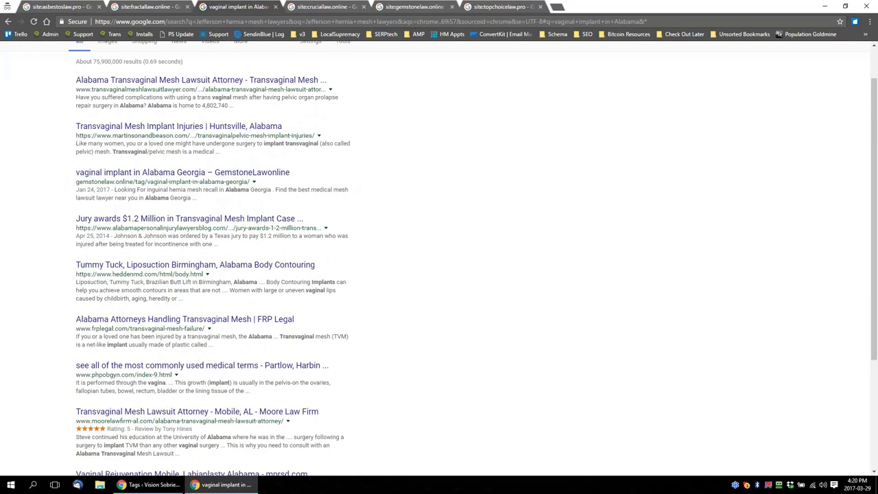
scroll(147, 359, "up", 1)
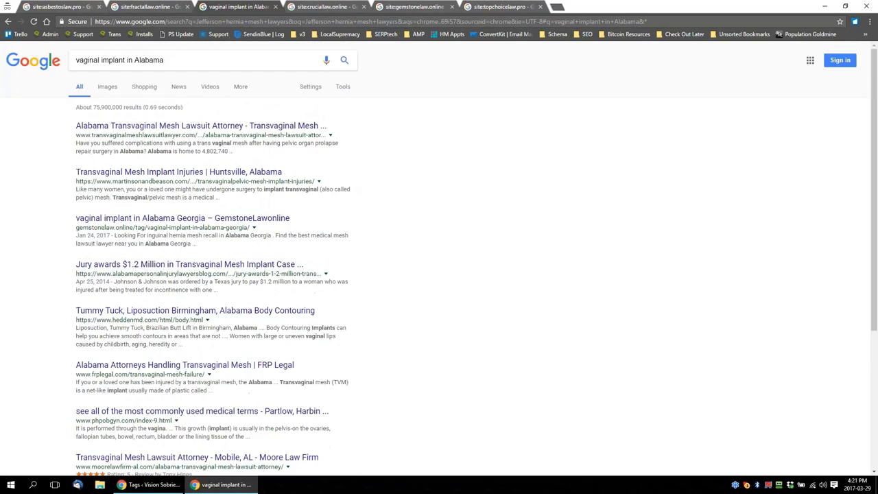
Return to the site:asbestoslaw.pro results, enlarge the page, and highlight the domain name and the number of indexed results
left_click(65, 10)
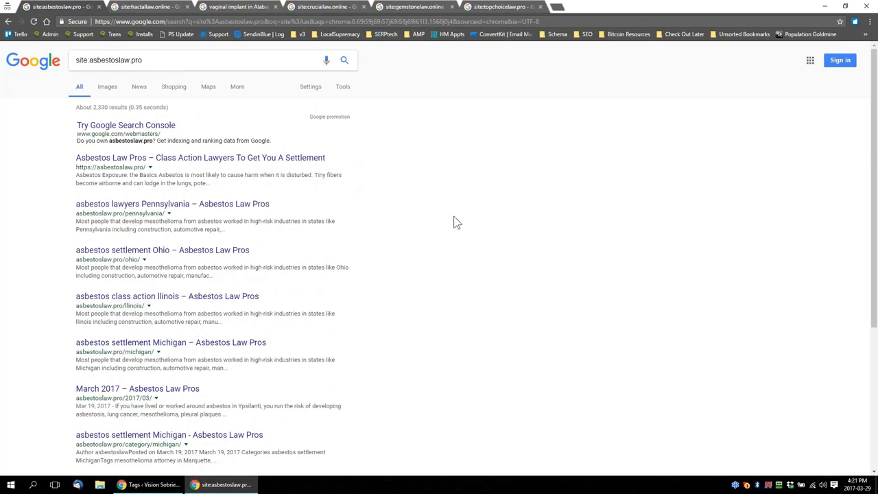
key("ctrl+plus")
key("ctrl+plus")
key("ctrl+plus")
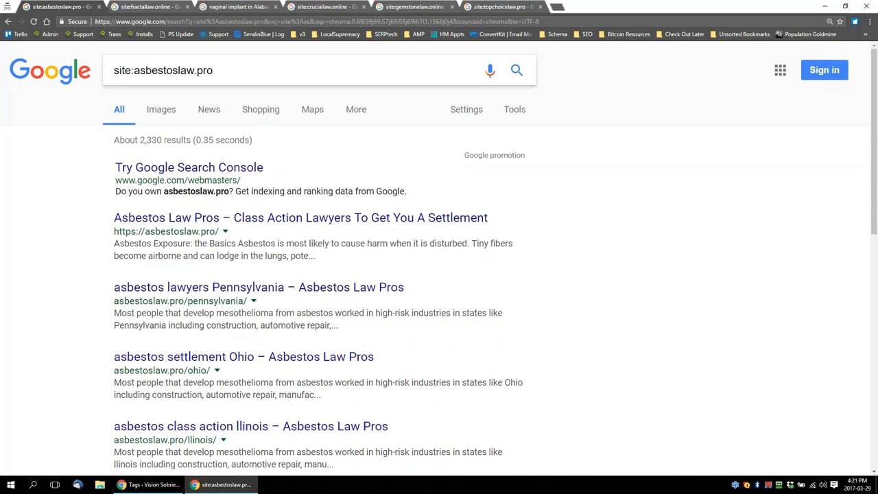
left_click_drag(214, 71, 136, 77)
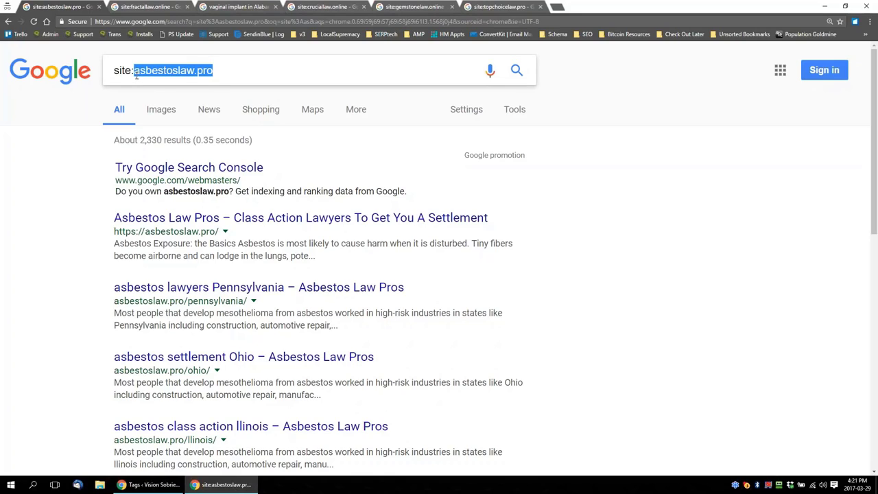
double_click(151, 140)
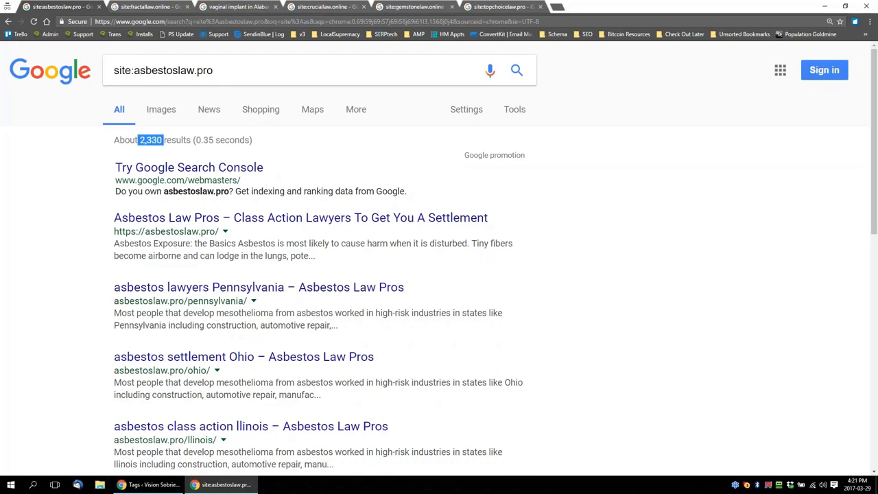
Switch to File Explorer, bring up the SERP.tech images folder over the browser, and look through its ranking screenshots
left_click(100, 486)
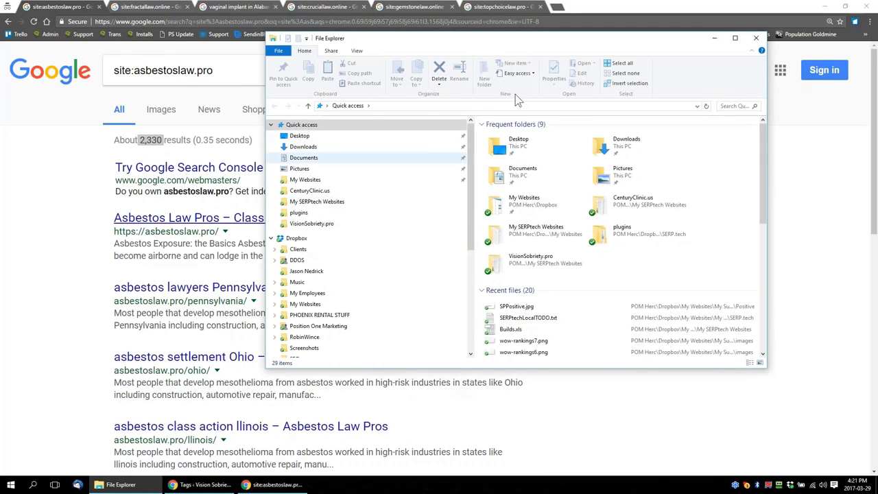
left_click_drag(528, 39, 2, 62)
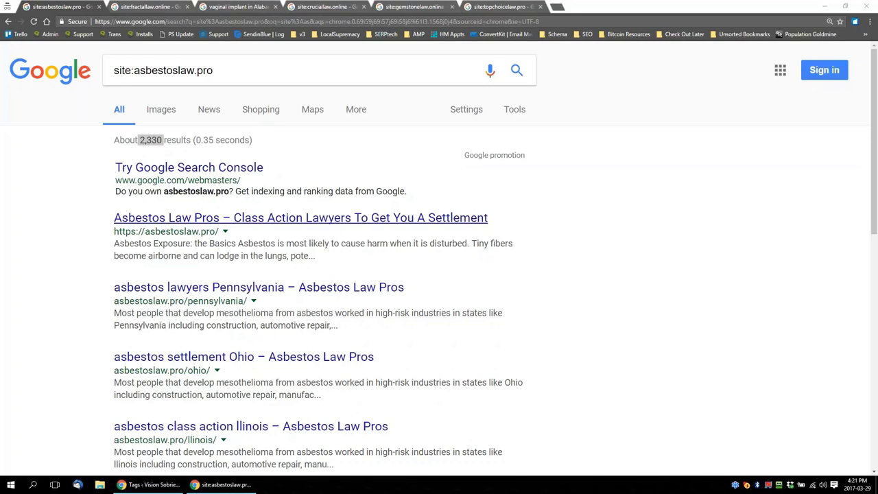
left_click_drag(0, 159, 494, 40)
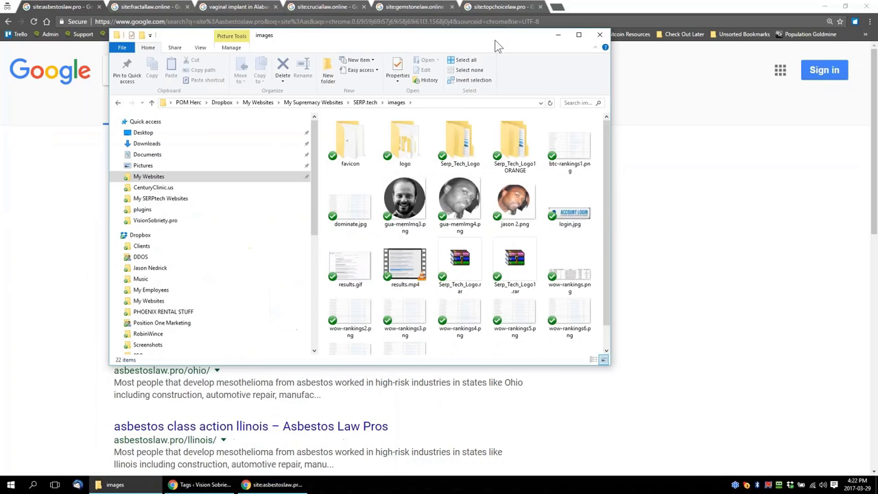
scroll(579, 255, "down", 1)
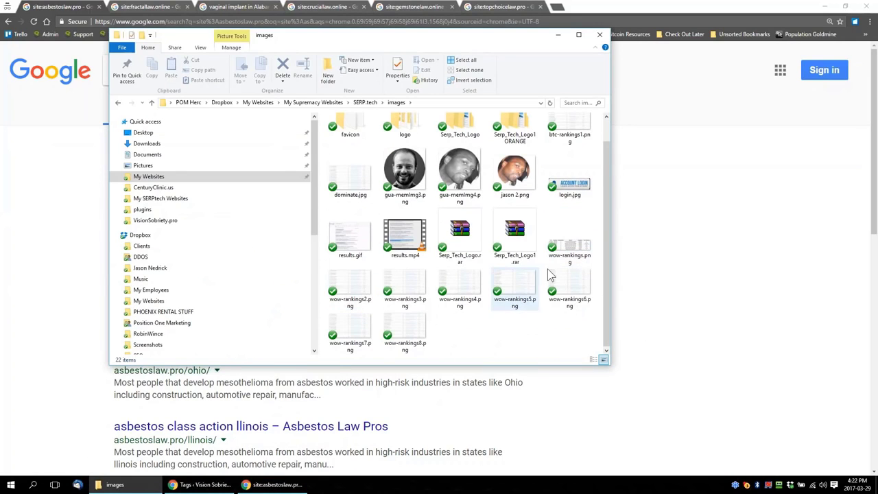
Select wow-rankings2.png through wow-rankings8.png in the images folder and open them in Photos
left_click(355, 291)
left_click(406, 331, "shift")
right_click(408, 329)
left_click(439, 72)
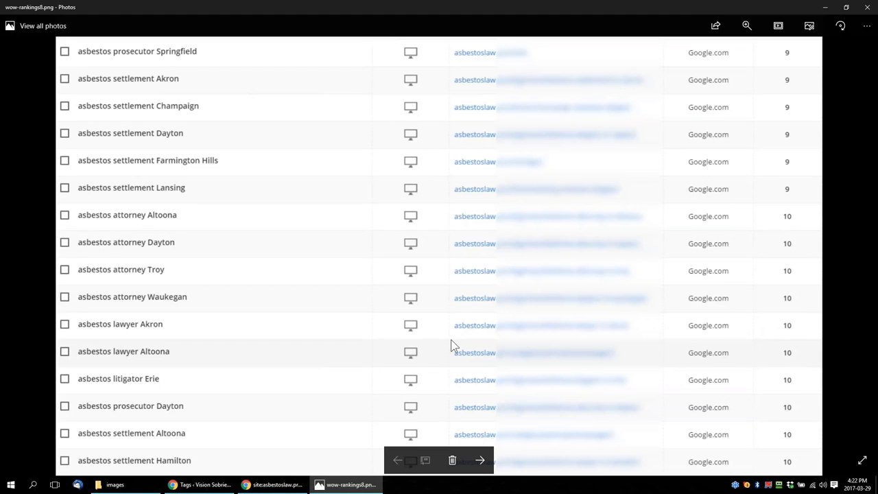
Look through the asbestos keyword rankings from wow-rankings2.png to wow-rankings7.png, and put away the viewer and the folder window
left_click(481, 462)
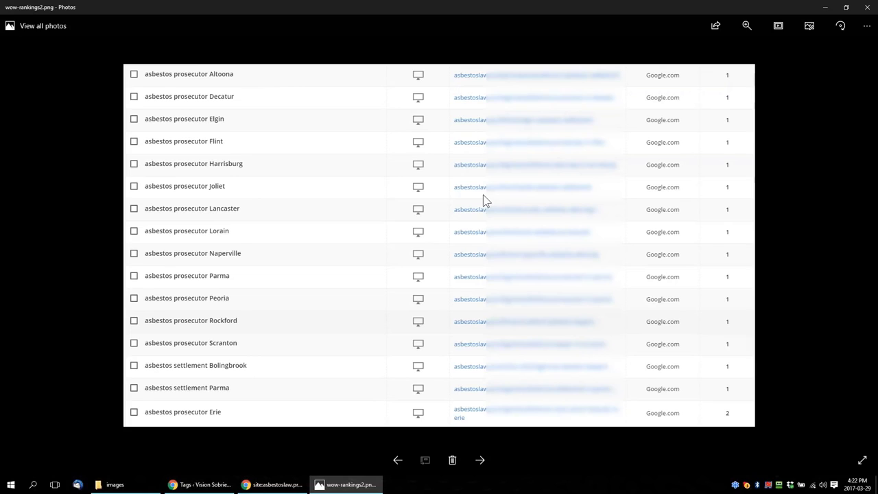
left_click(479, 461)
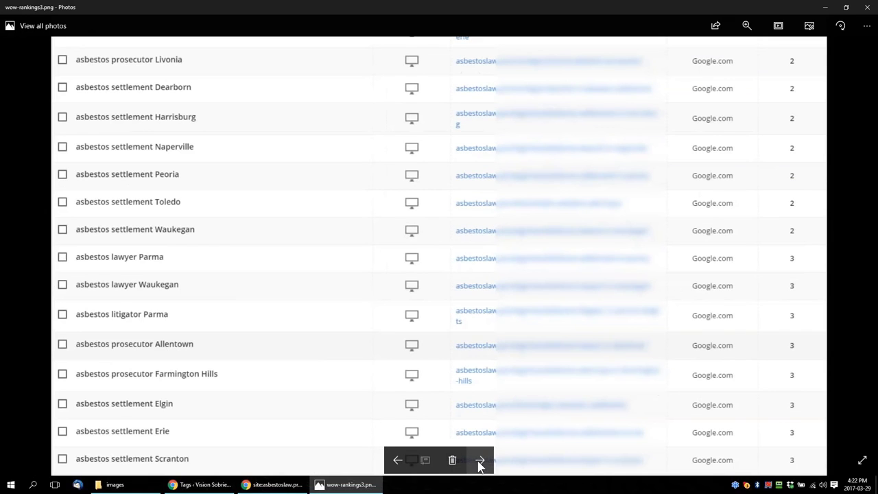
left_click(397, 461)
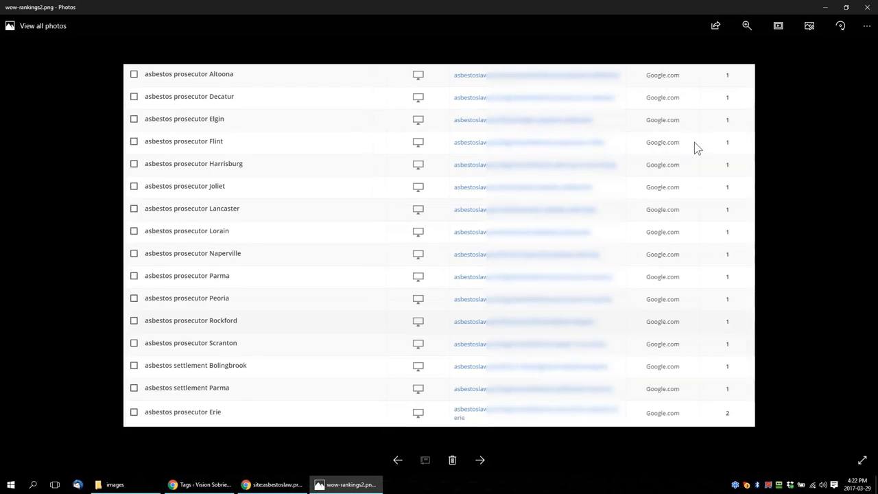
left_click(480, 460)
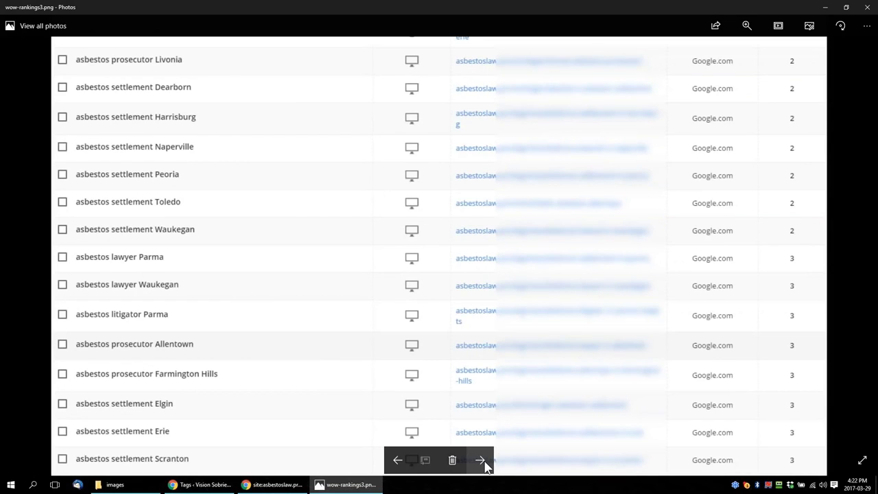
left_click(480, 460)
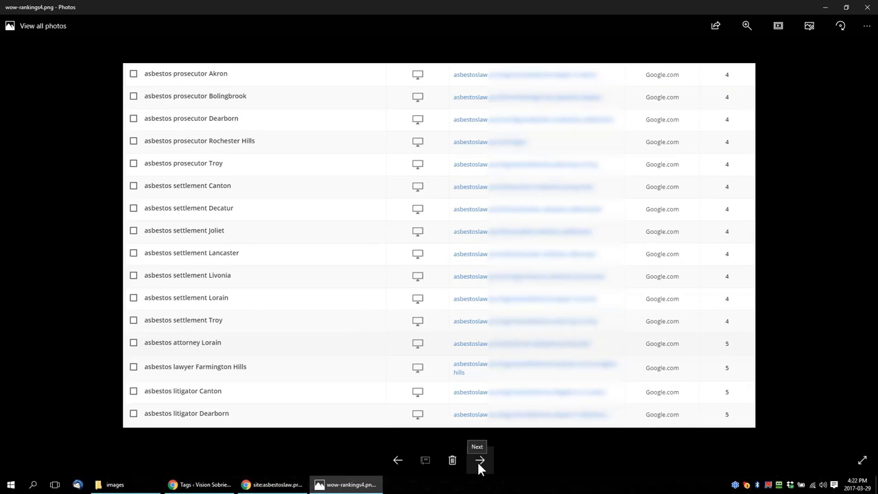
left_click(480, 461)
left_click(480, 461)
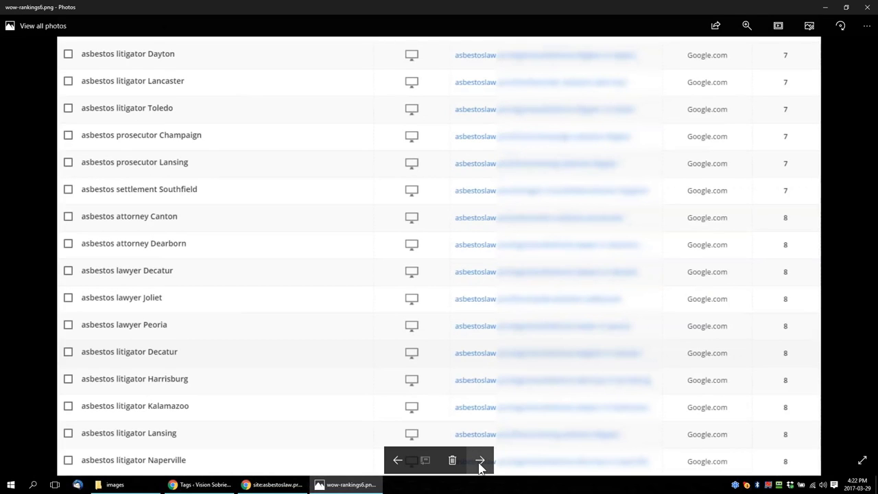
left_click(479, 462)
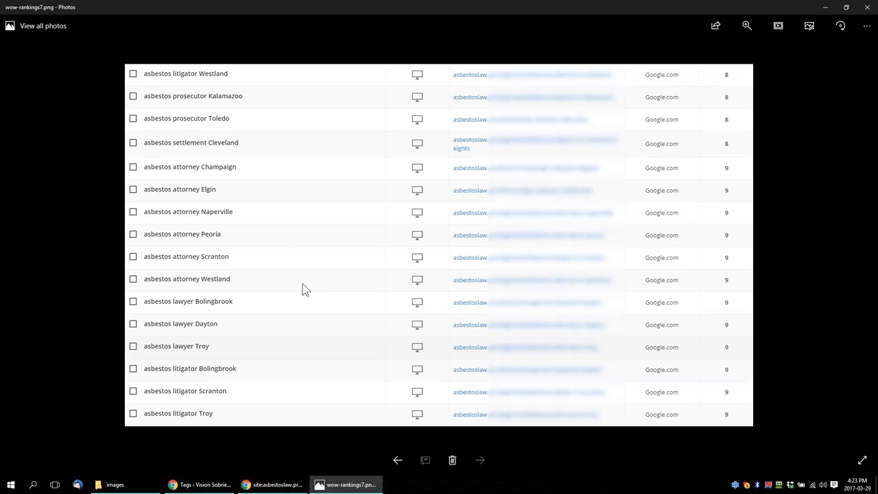
left_click(868, 11)
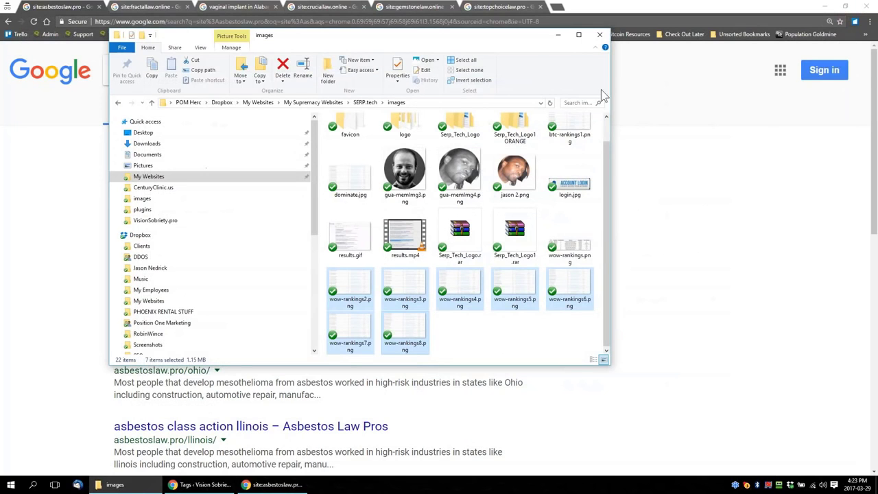
left_click(559, 35)
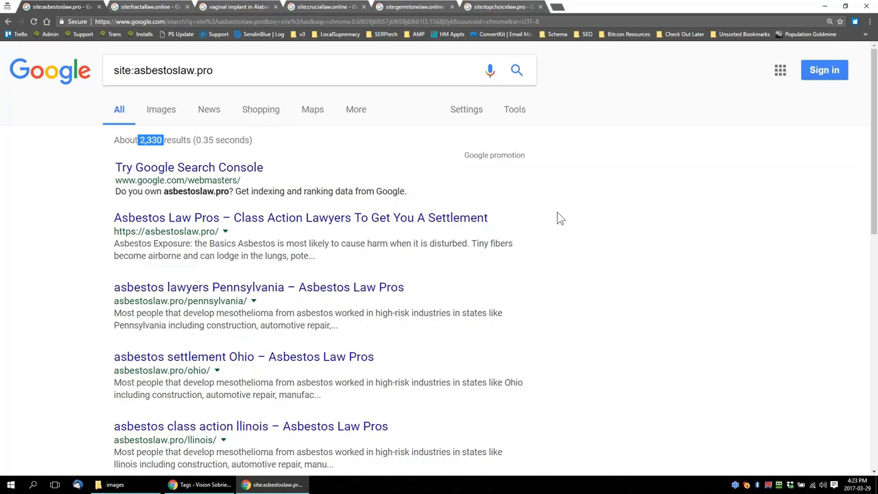
Look through the indexed pages in the site:asbestoslaw.pro results and close that browser window
scroll(599, 237, "down", 1)
scroll(600, 238, "up", 1)
scroll(637, 257, "down", 1)
scroll(638, 259, "down", 5)
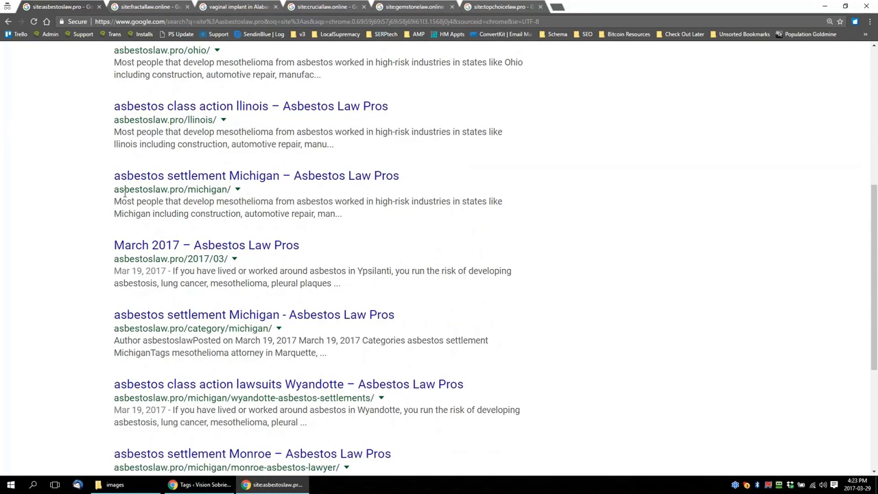
left_click(869, 8)
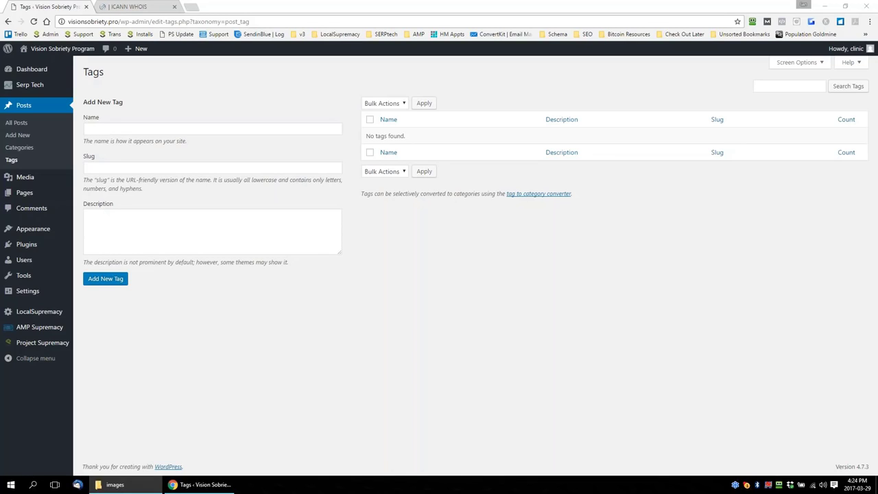
Open the WordPress dashboard, and examine the keyword rankings in wow-rankings2.png from the images folder at closer range
left_click(36, 69)
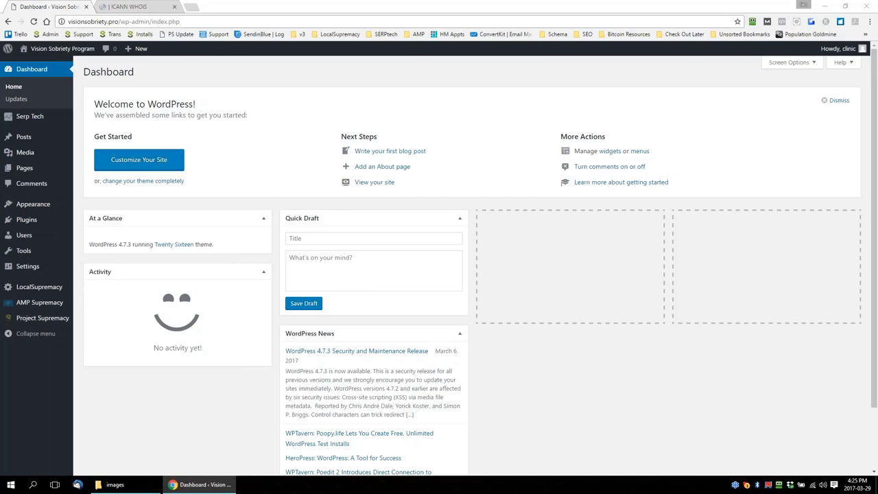
left_click(113, 485)
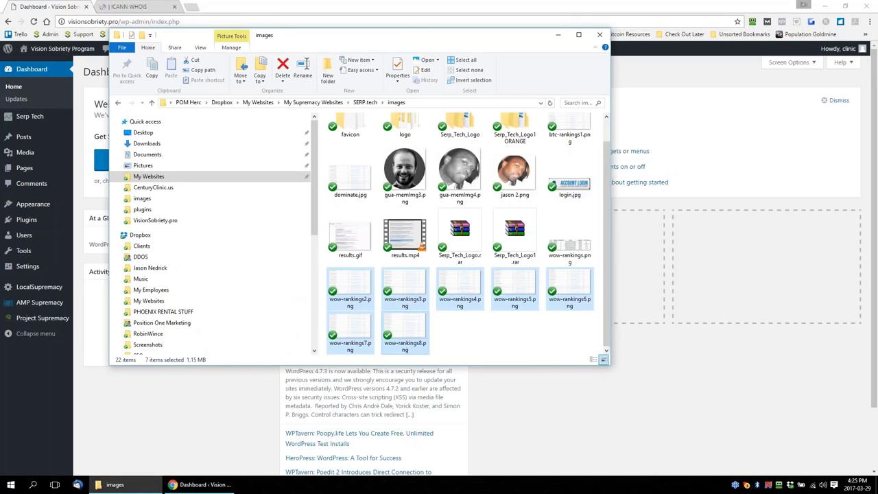
left_click_drag(300, 37, 0, 37)
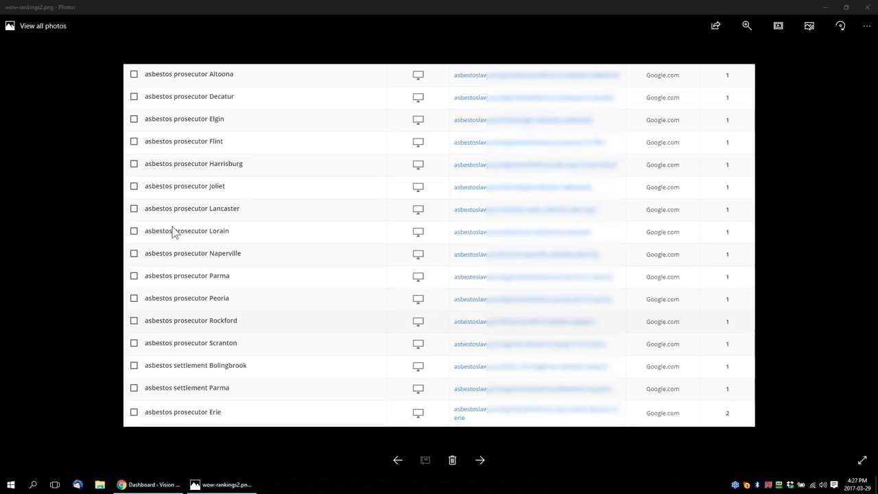
scroll(314, 280, "up", 2)
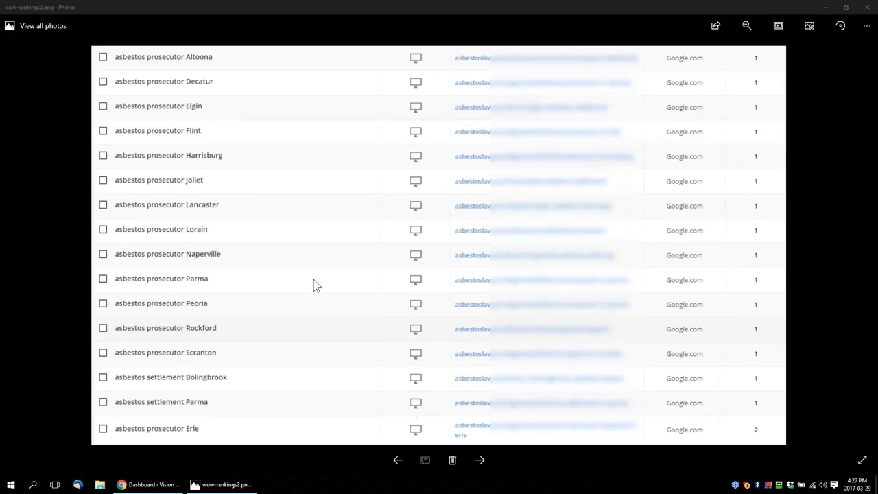
scroll(314, 280, "down", 1)
left_click(869, 9)
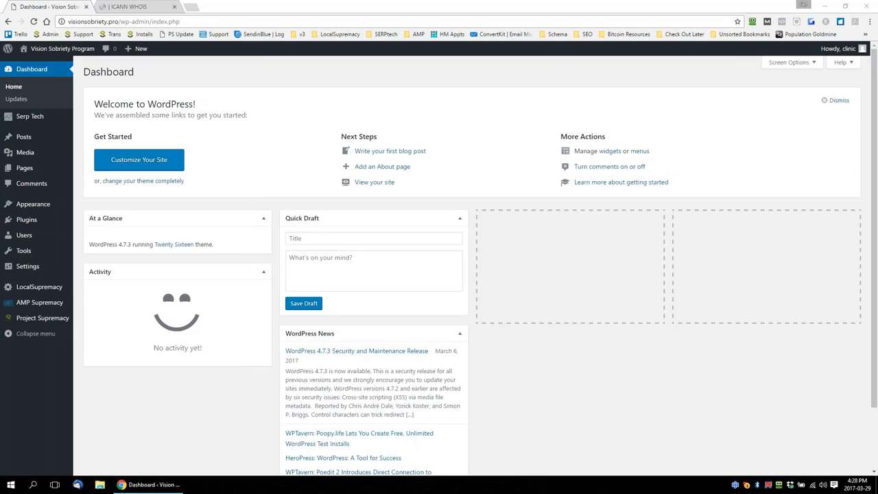
Examine the ICANN WHOIS record for visionsobriety.pro, highlighting the domain name and its creation date, and close the record
left_click(126, 6)
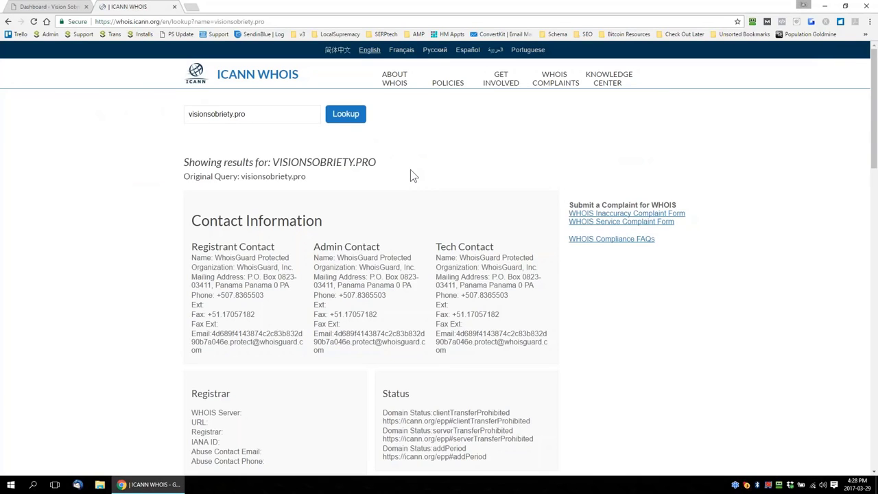
left_click_drag(376, 163, 272, 163)
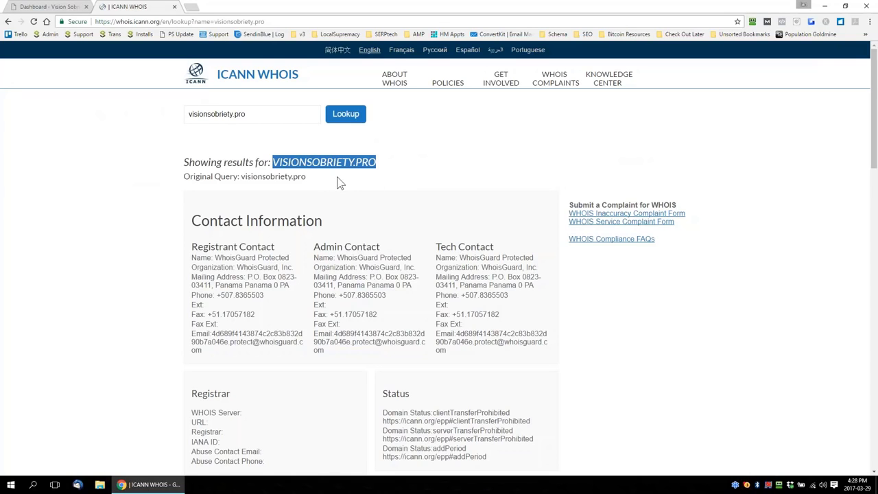
scroll(418, 215, "down", 3)
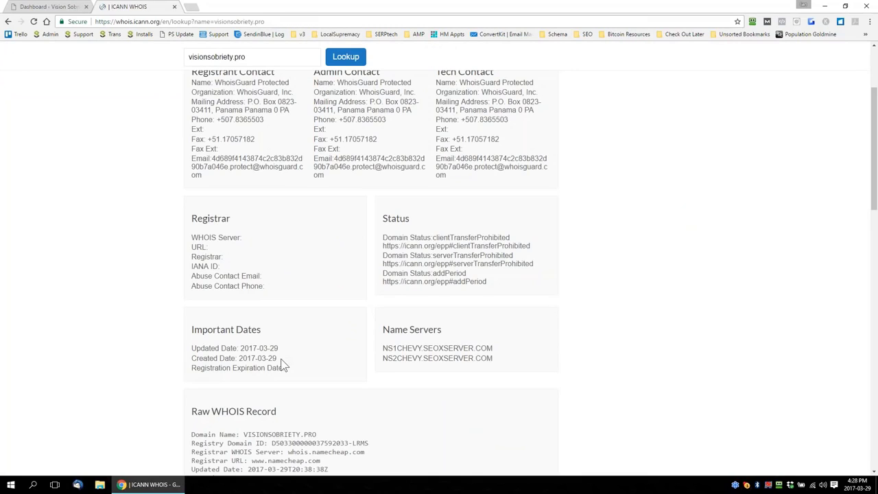
left_click_drag(277, 359, 237, 358)
scroll(515, 387, "up", 3)
left_click_drag(383, 166, 272, 165)
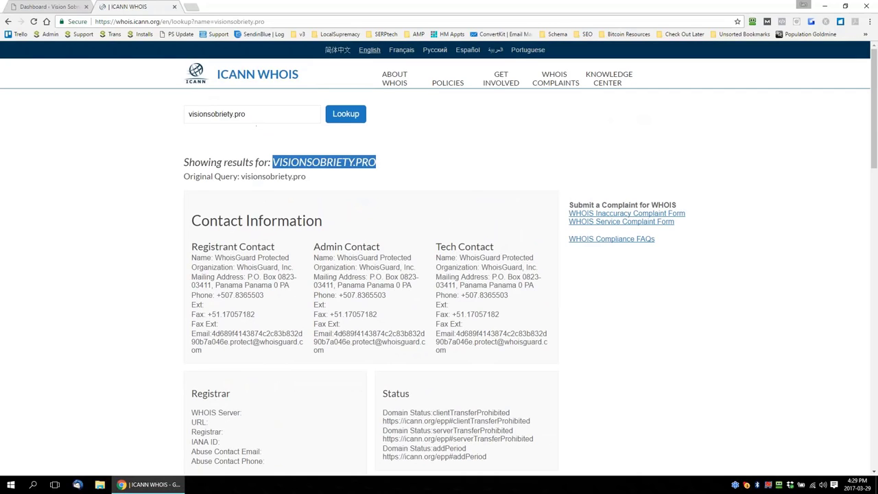
left_click(174, 6)
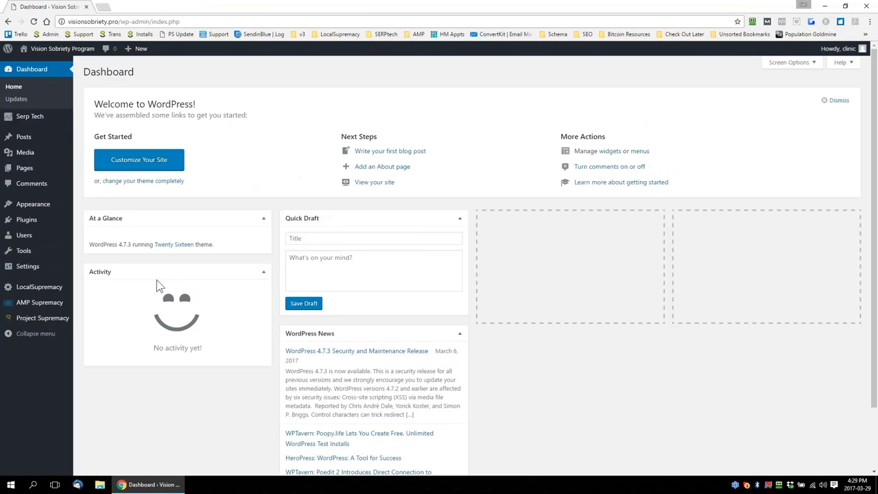
Go over the site's installed plugins, highlighting Project Supremacy, SERP Tech, LocalSupremacy and Google XML Sitemaps, and show only the active ones
mouse_move(29, 220)
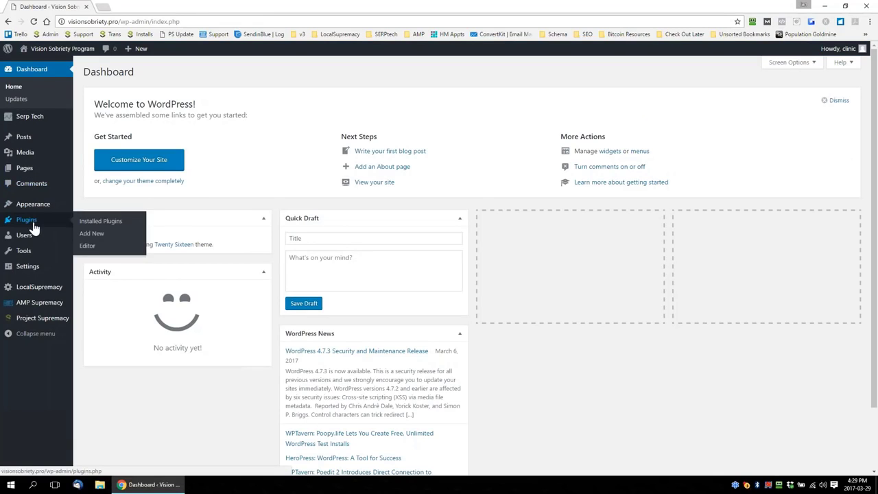
left_click(96, 225)
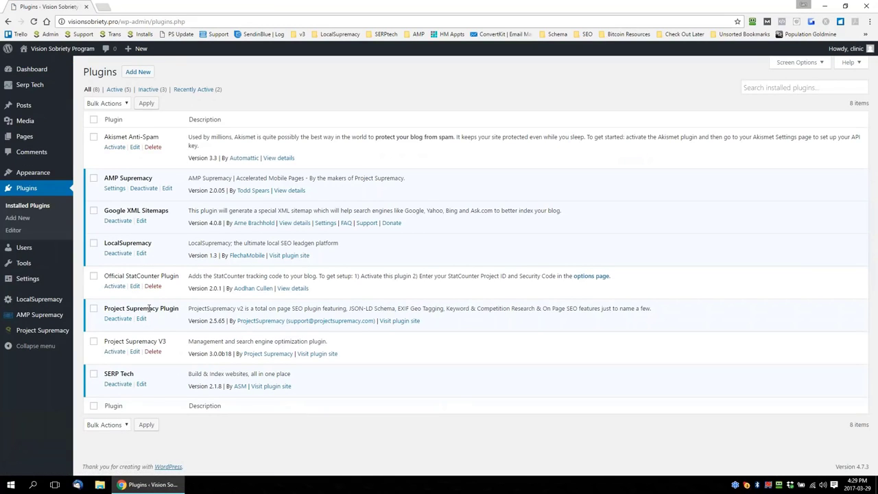
left_click_drag(178, 308, 138, 310)
left_click(157, 328)
left_click_drag(135, 374, 111, 375)
left_click_drag(161, 243, 105, 245)
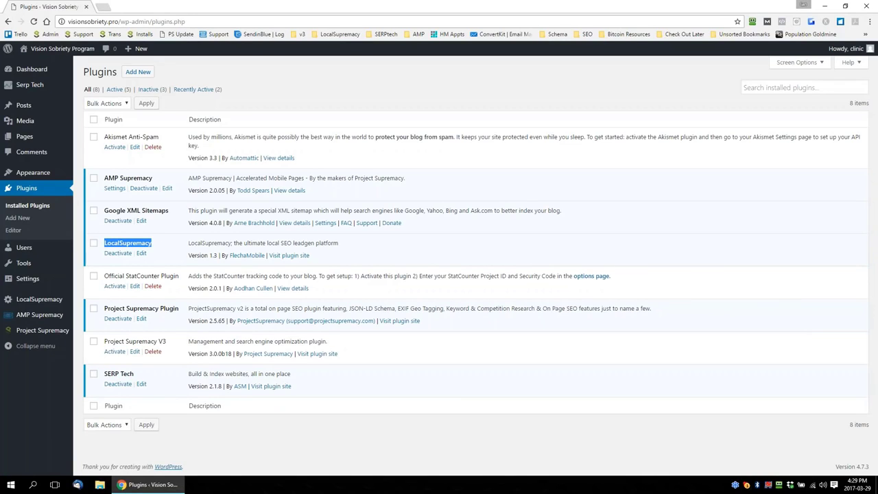
left_click_drag(169, 211, 133, 213)
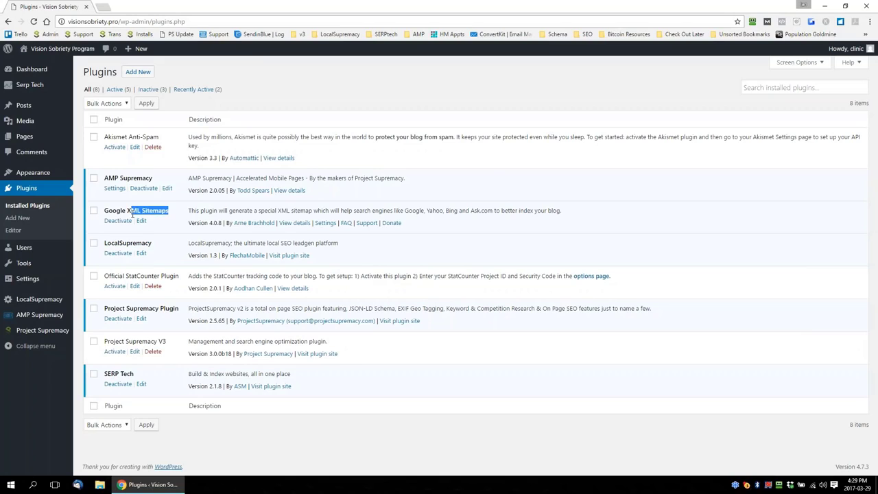
left_click(118, 89)
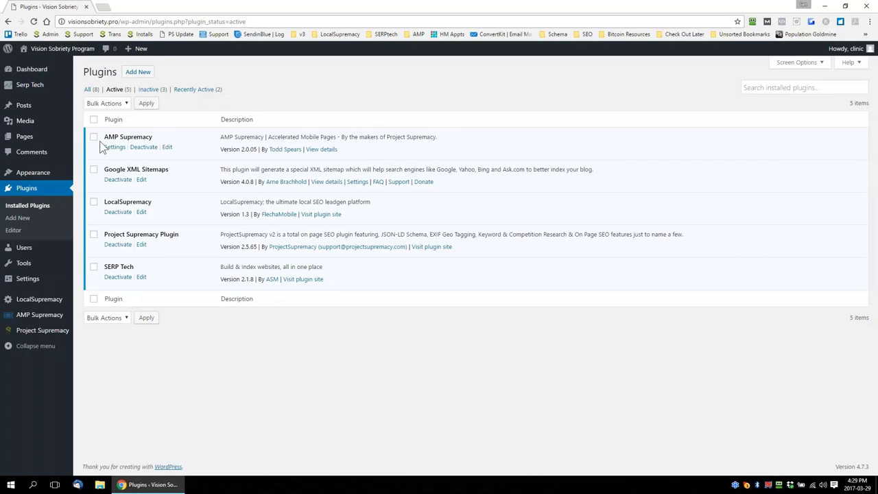
In the Serp Tech Generator, enter the keyword "Drug Rehab" and set the number of articles to 15
mouse_move(24, 88)
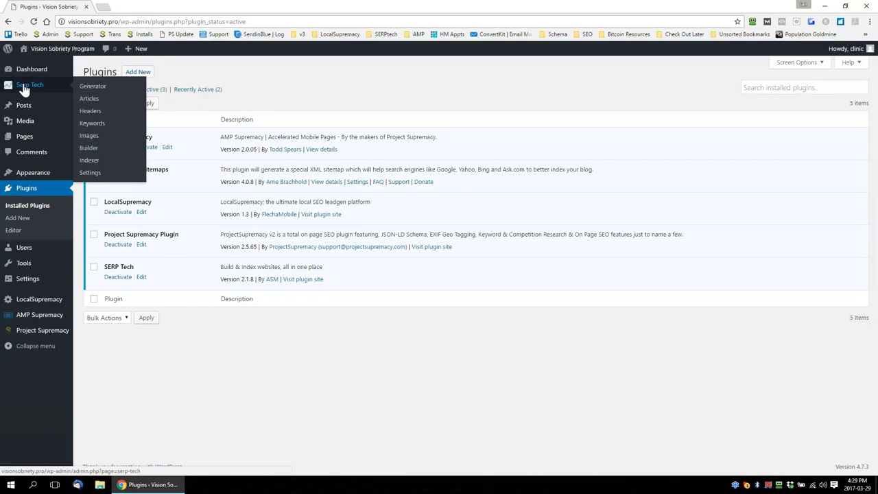
left_click(94, 91)
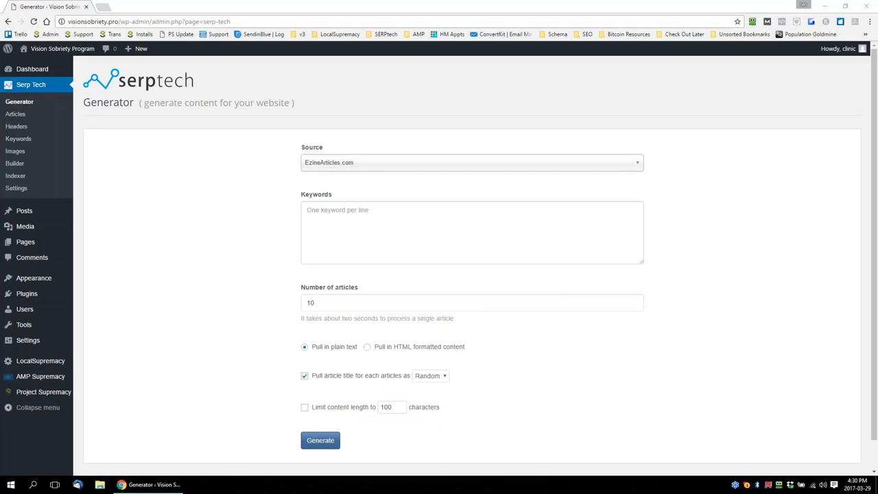
left_click(407, 234)
type("reh")
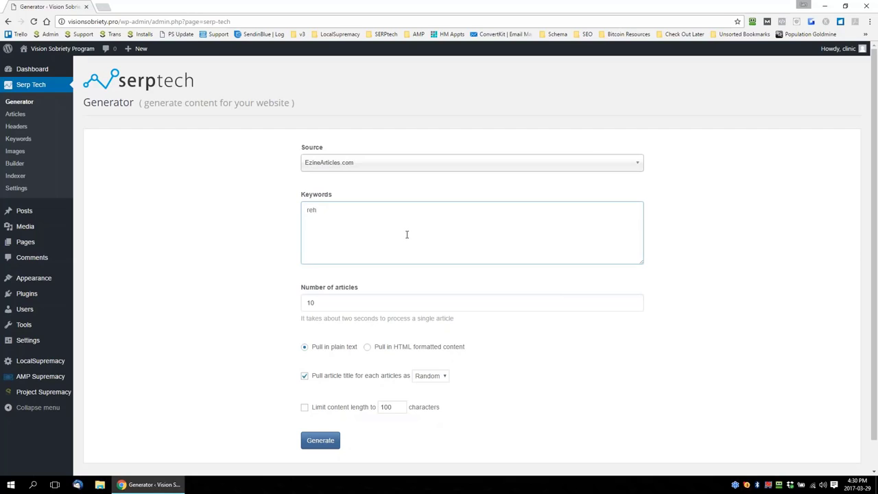
type("ab")
key("BackSpace")
key("BackSpace")
key("BackSpace")
key("BackSpace")
key("BackSpace")
type("Drug Rehab")
key("Tab")
type("15")
Choose HTML formatted content and an article title format, and generate the articles
scroll(285, 302, "down", 1)
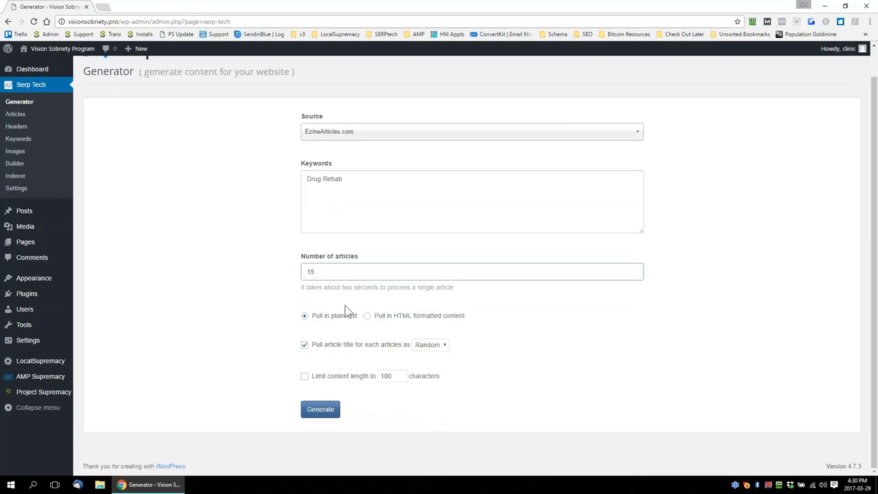
left_click(369, 319)
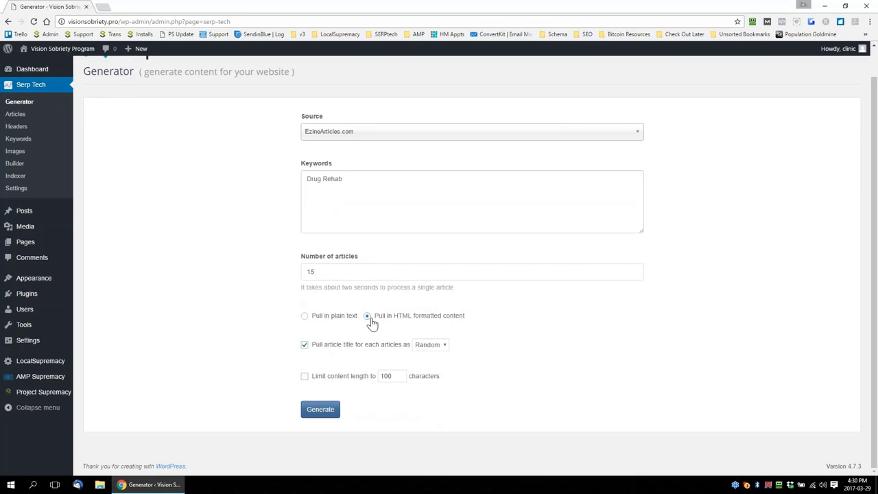
left_click(442, 345)
left_click(421, 371)
left_click(335, 411)
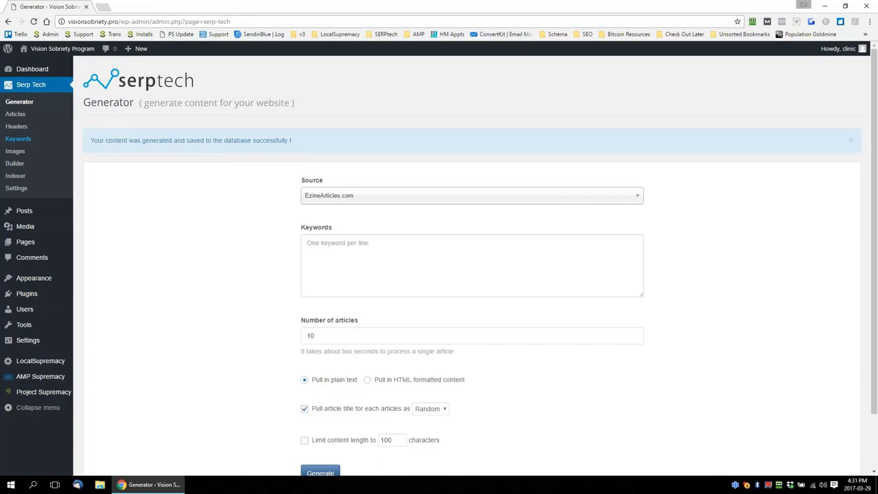
Open the Serp Tech Articles list and look through the generated articles
left_click(17, 115)
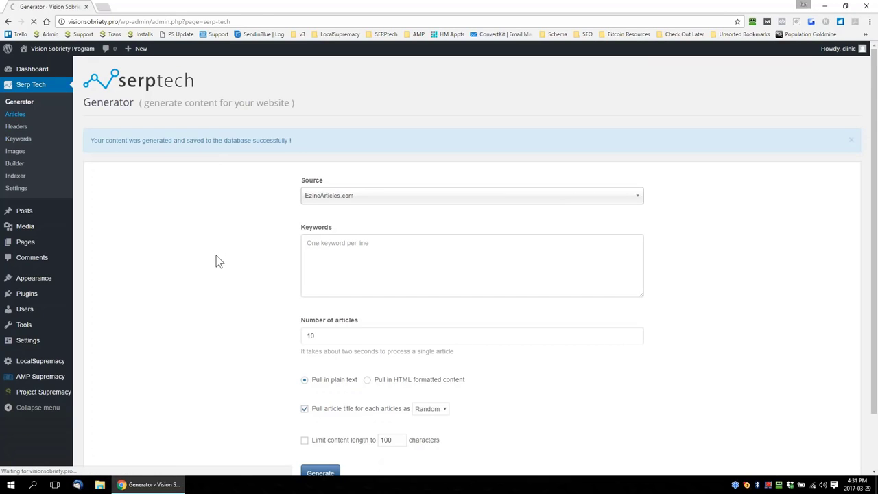
scroll(204, 255, "down", 1)
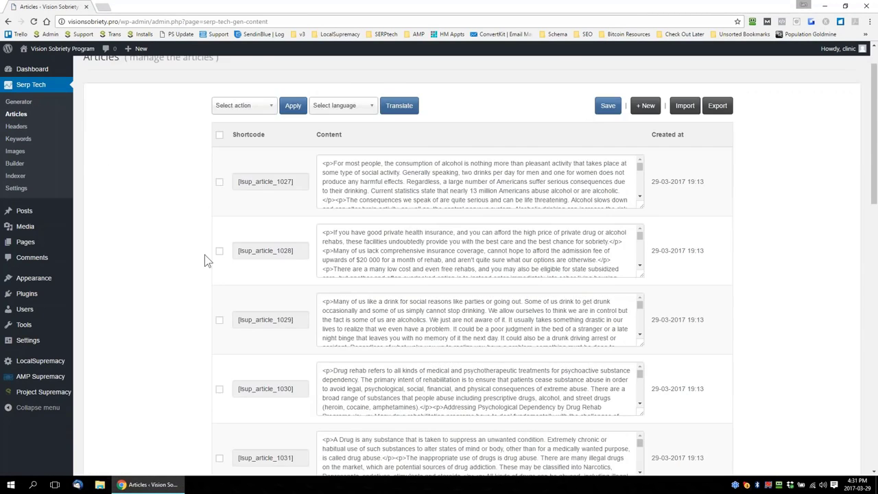
Open the Serp Tech Generator and enter "alcohol rehab" as the keyword for a new batch of articles
scroll(204, 260, "down", 8)
scroll(116, 135, "up", 7)
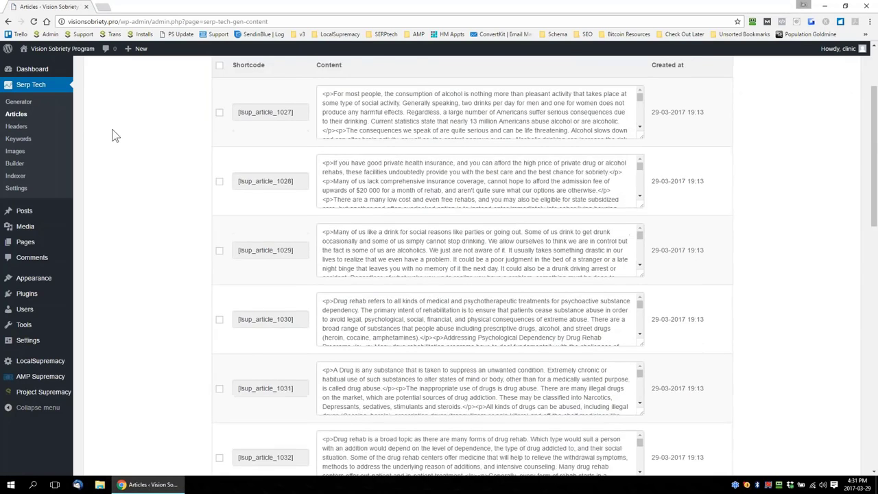
left_click(25, 104)
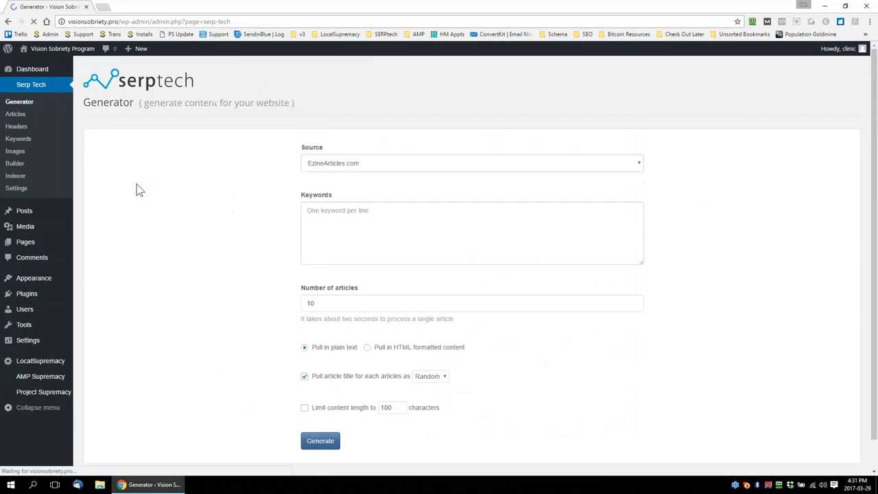
left_click(450, 236)
type("al")
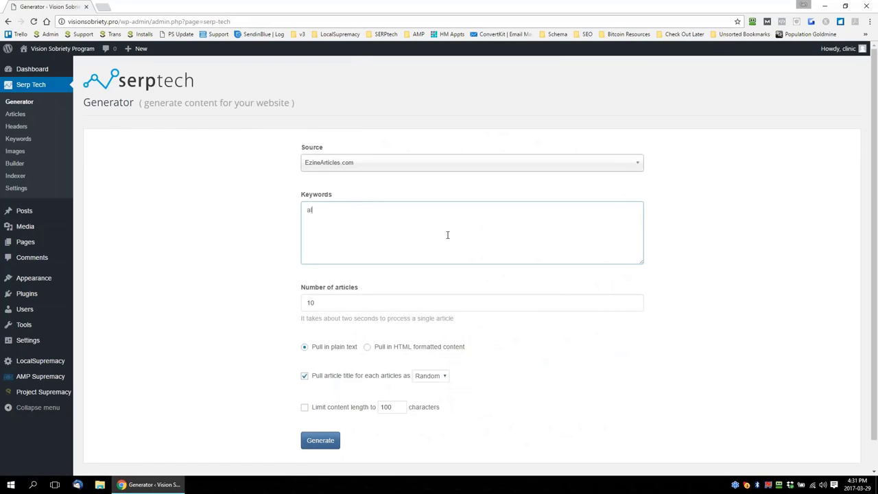
type("cohol rehab")
Choose HTML formatted content with article titles pulled as H2, and generate the alcohol rehab articles
scroll(233, 315, "down", 1)
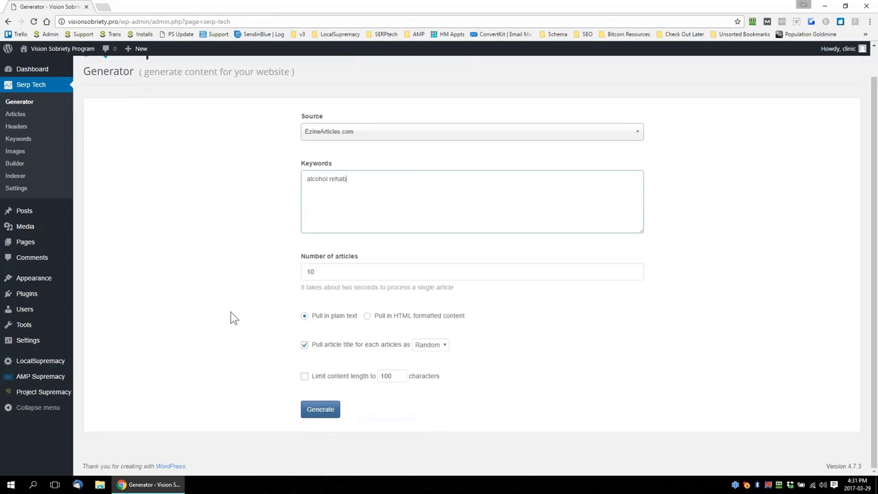
left_click(371, 316)
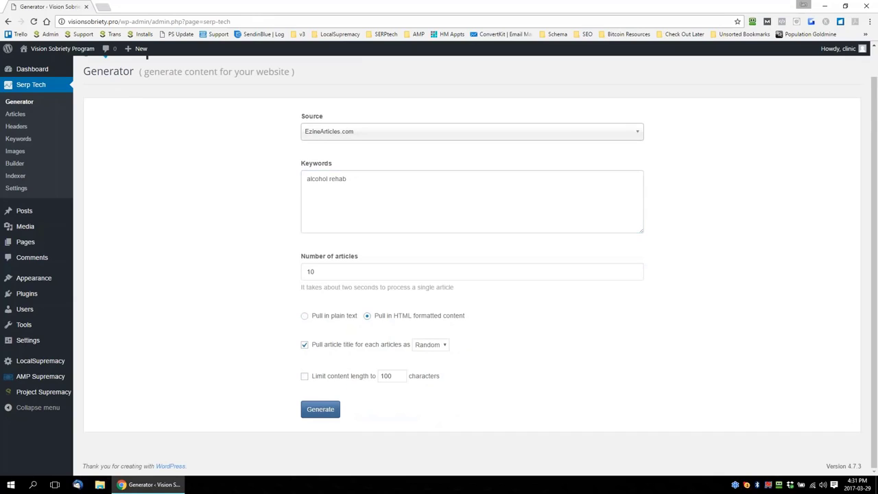
left_click(437, 345)
left_click(436, 373)
left_click(320, 409)
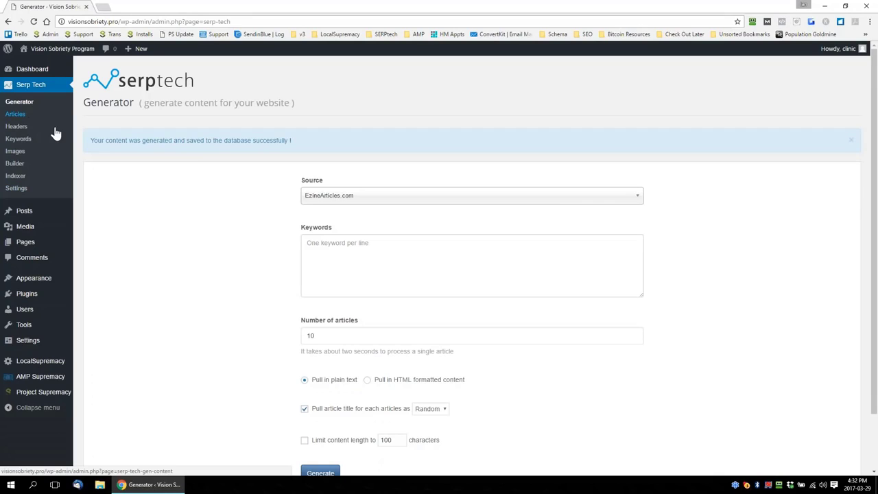
Open the Serp Tech Articles list and look through the stored articles
left_click(20, 114)
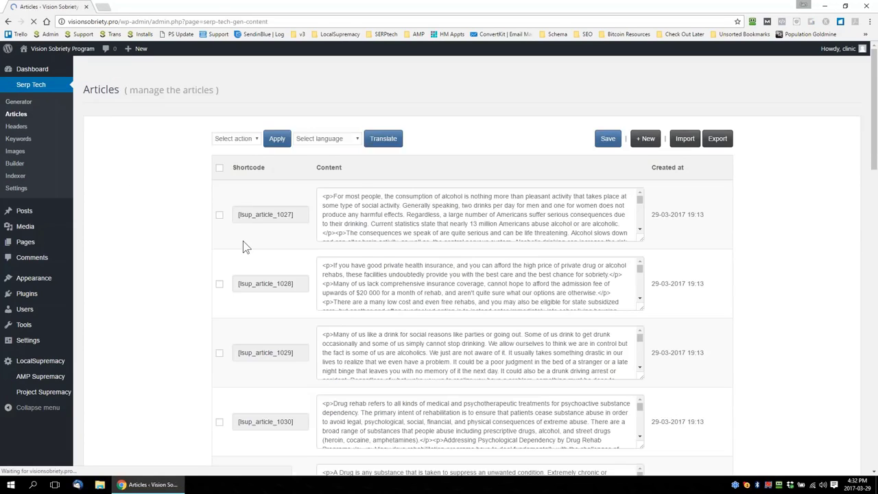
scroll(199, 272, "down", 5)
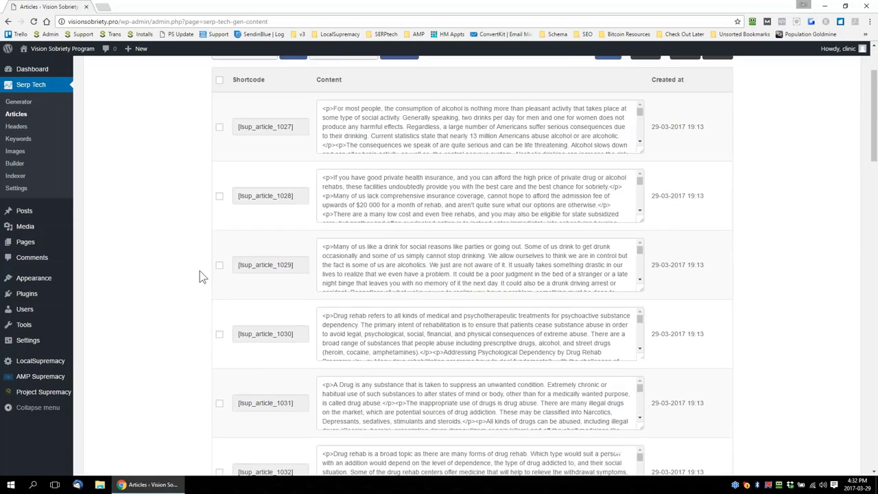
scroll(200, 271, "down", 10)
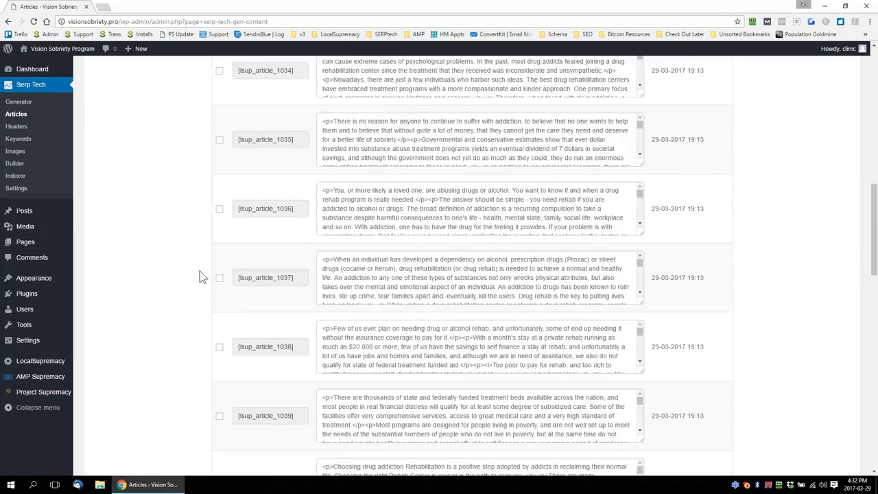
Open the Headers list and examine the generated article titles and their heading type options
left_click(16, 126)
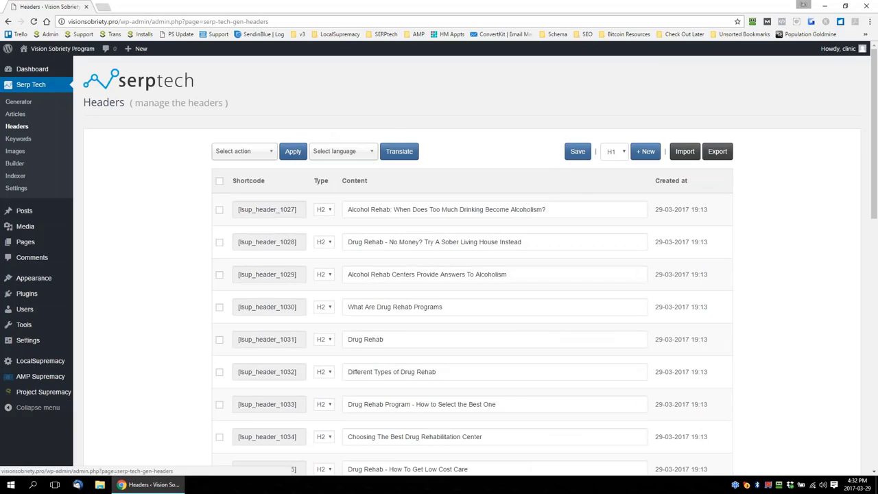
left_click(327, 211)
left_click(328, 228)
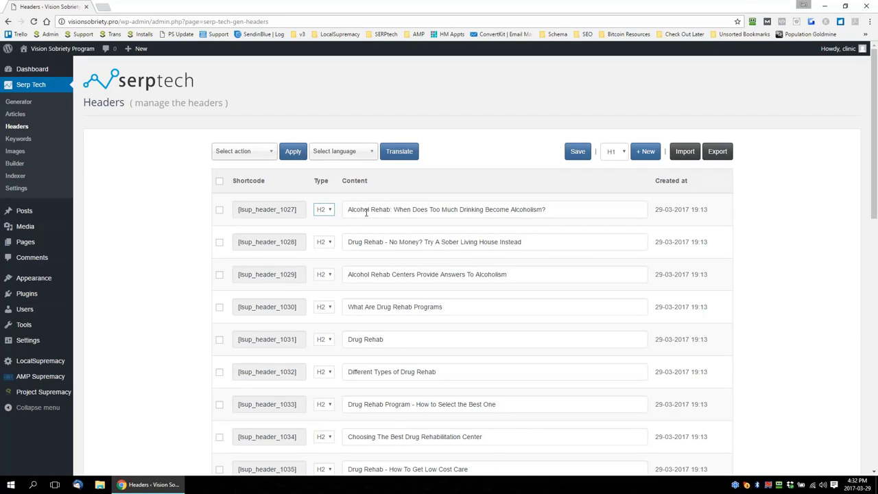
scroll(484, 298, "down", 1)
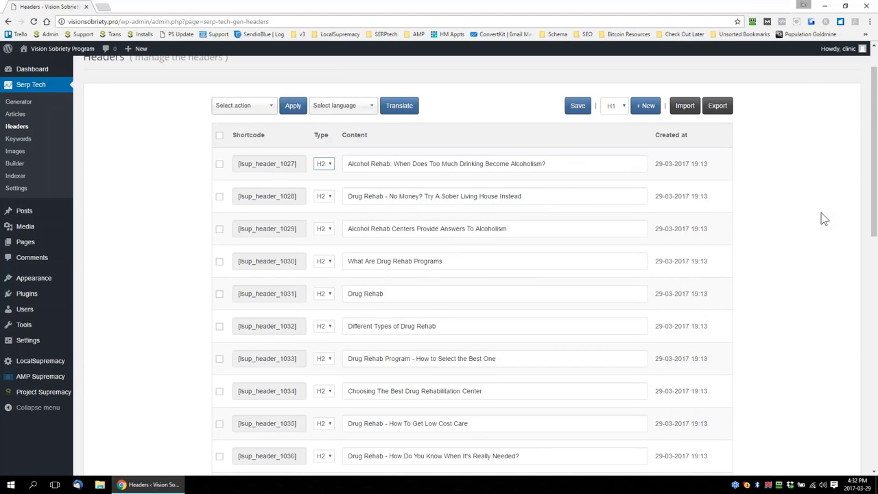
scroll(825, 218, "down", 3)
scroll(634, 236, "down", 6)
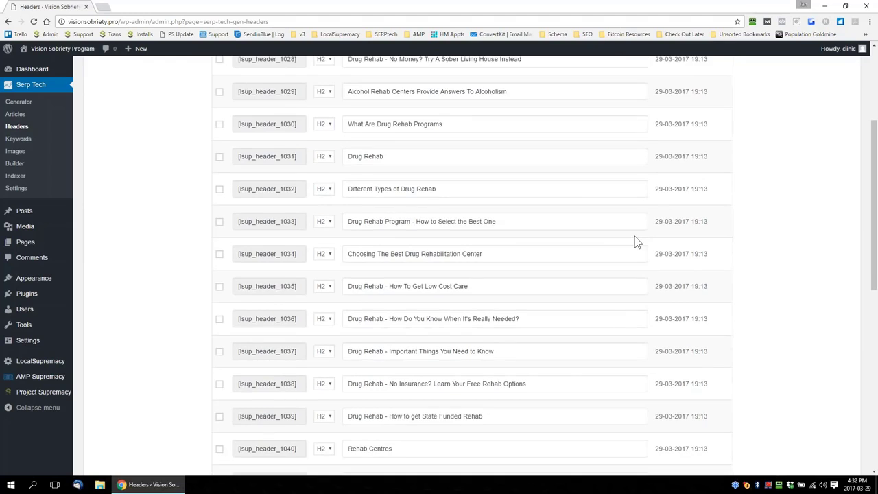
scroll(545, 245, "down", 3)
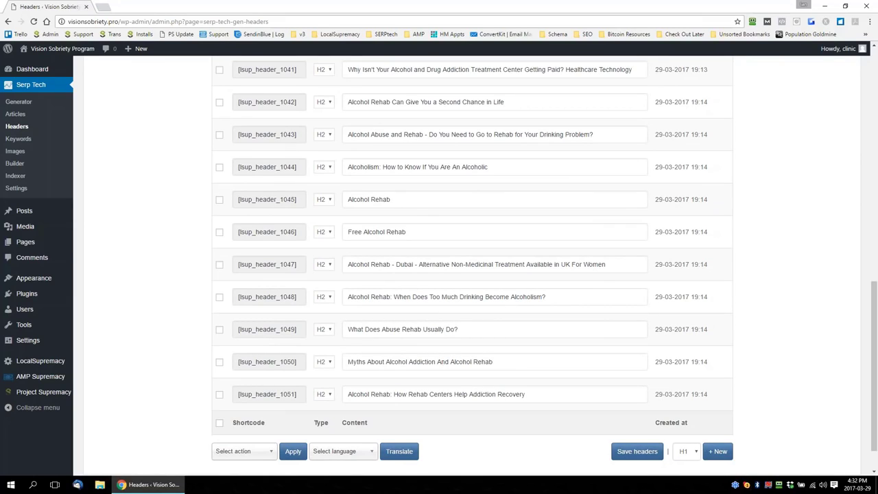
Open the Serp Tech Keywords page and search for "rehab" keywords
left_click(25, 140)
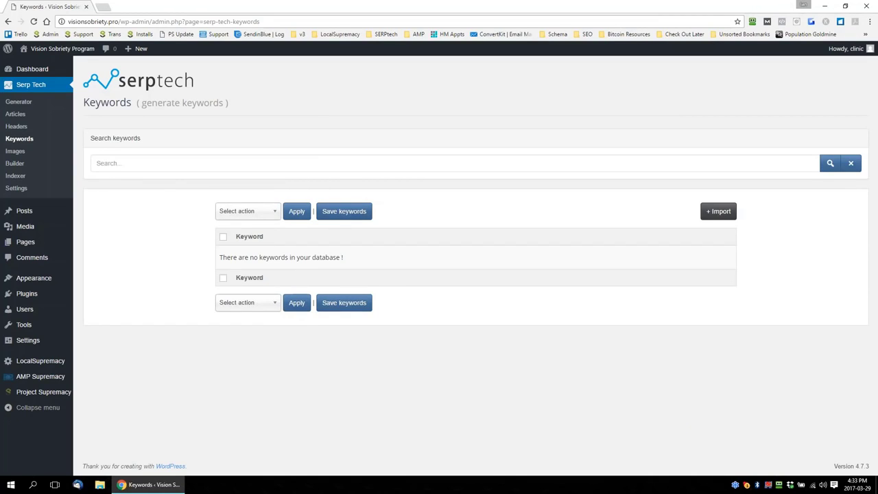
left_click(160, 166)
type("reh")
key("BackSpace")
key("BackSpace")
key("BackSpace")
type("rehab")
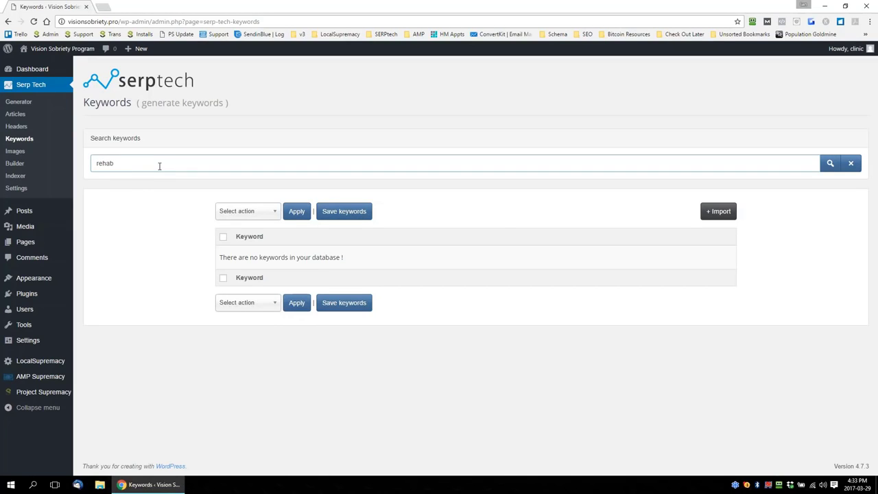
key("Return")
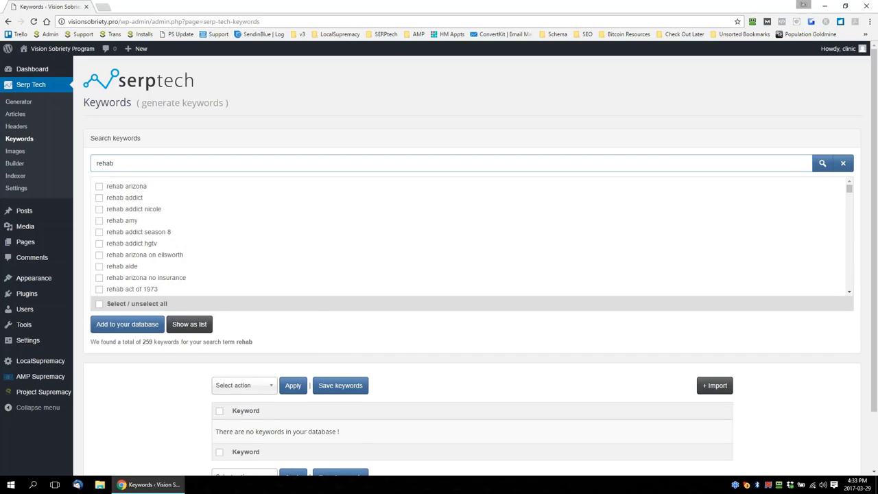
Import a prepared list of rehab keywords into the keyword database
scroll(471, 339, "down", 2)
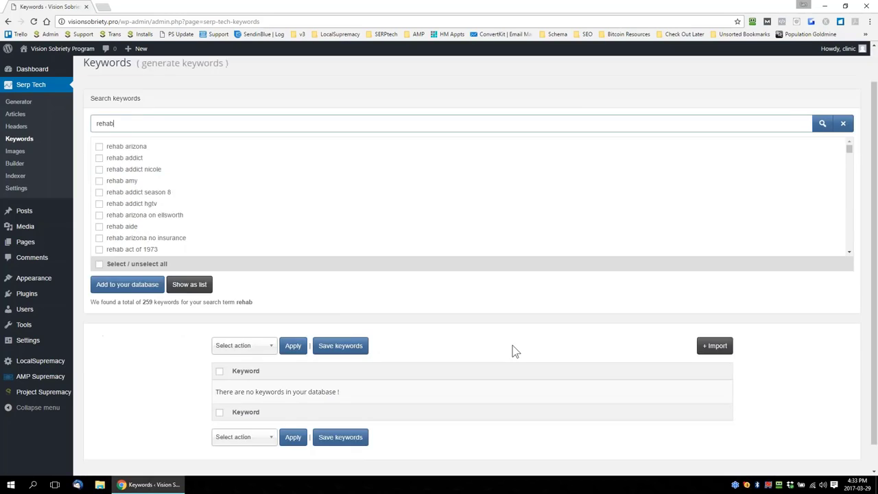
left_click(717, 320)
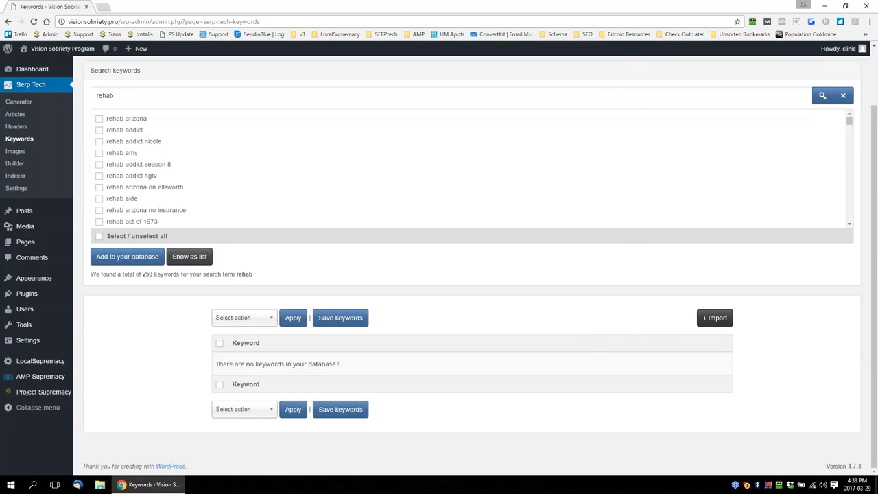
left_click_drag(288, 0, 0, 103)
left_click(519, 227)
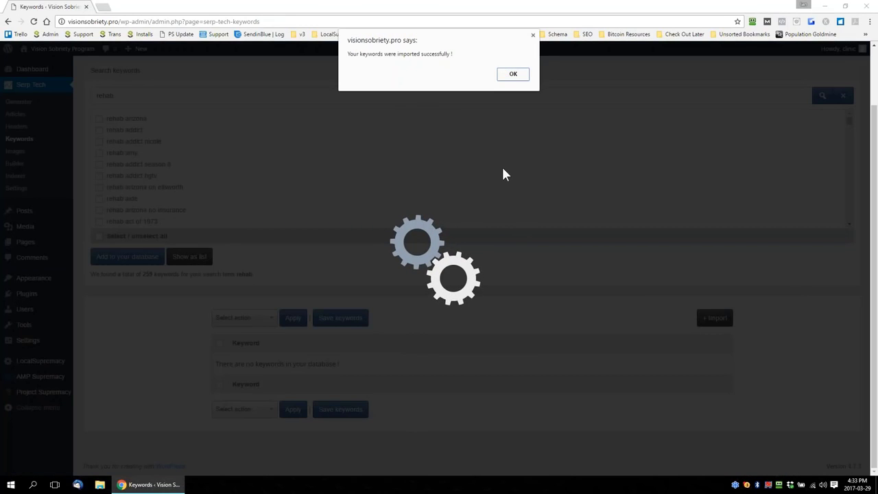
left_click(513, 74)
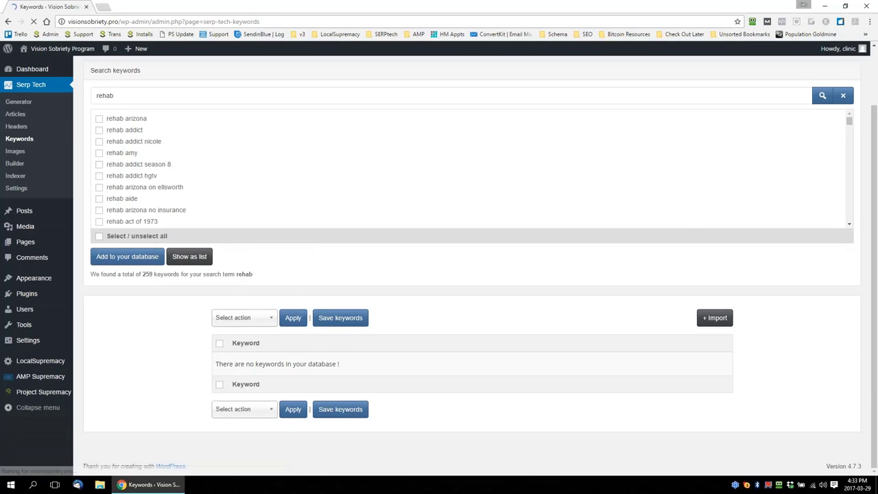
Look through the imported rehab keywords and save the keyword list
scroll(401, 226, "down", 5)
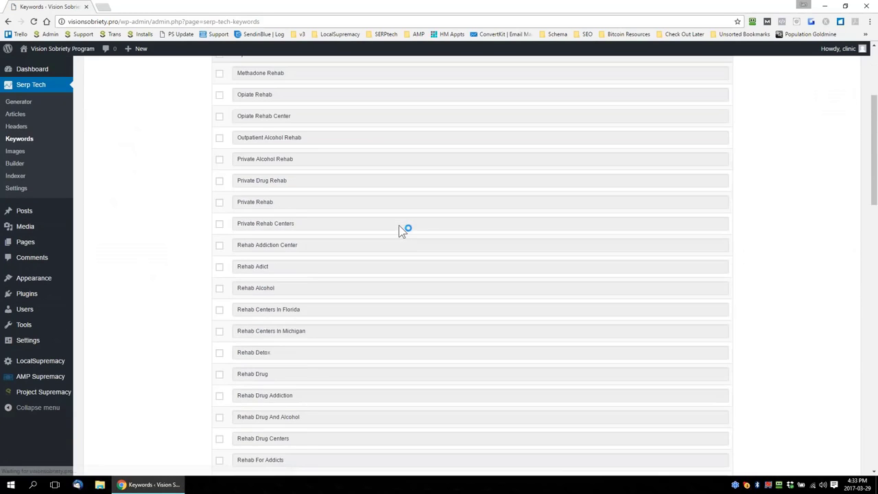
scroll(354, 221, "down", 7)
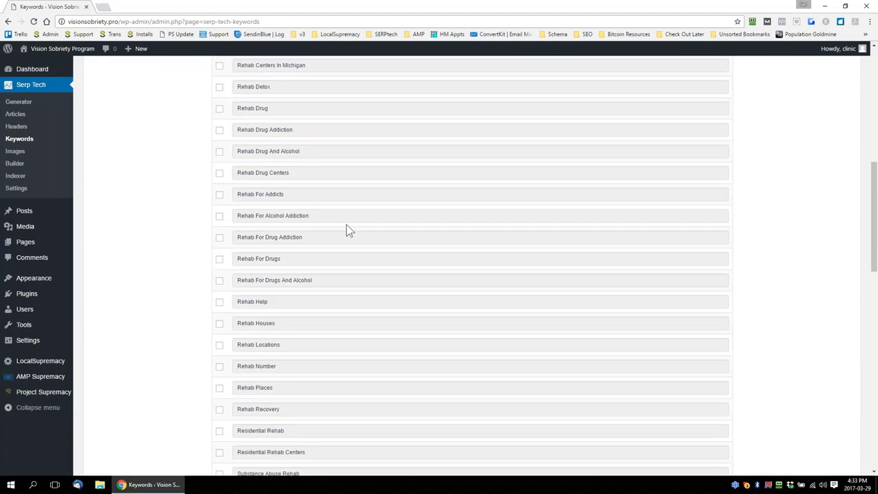
scroll(347, 229, "up", 12)
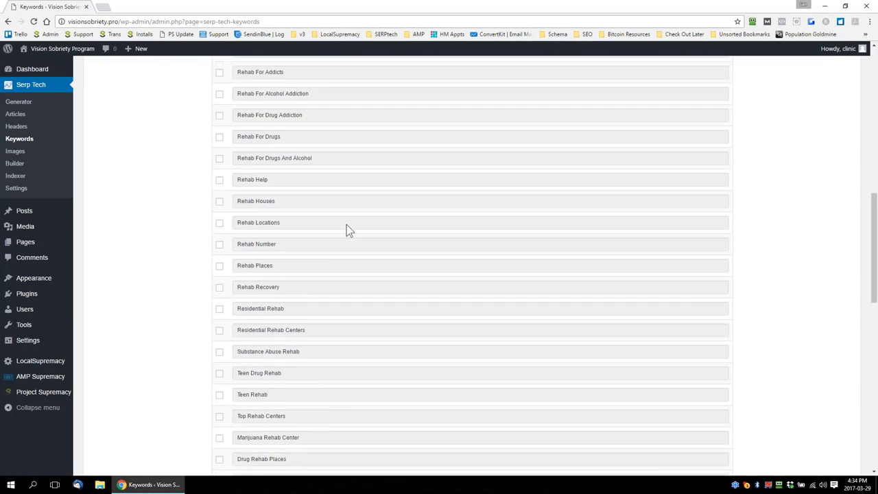
left_click(340, 211)
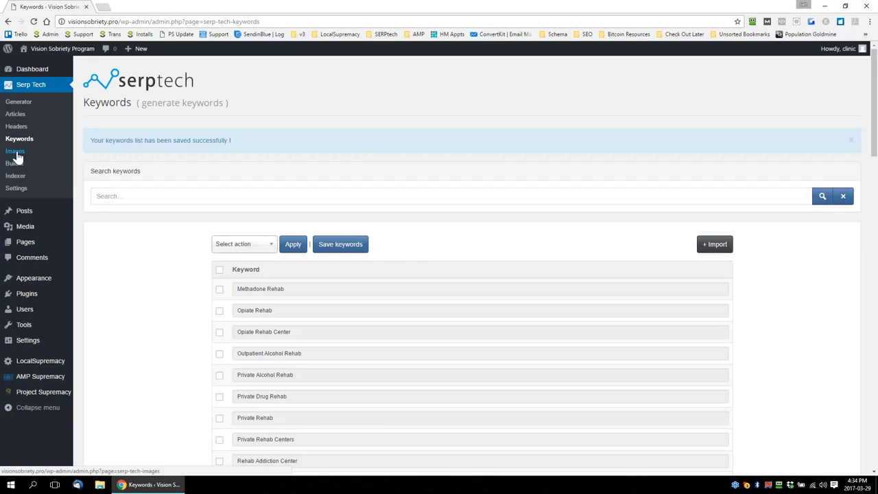
Open the Serp Tech Images page and search for "rehab" images
left_click(16, 151)
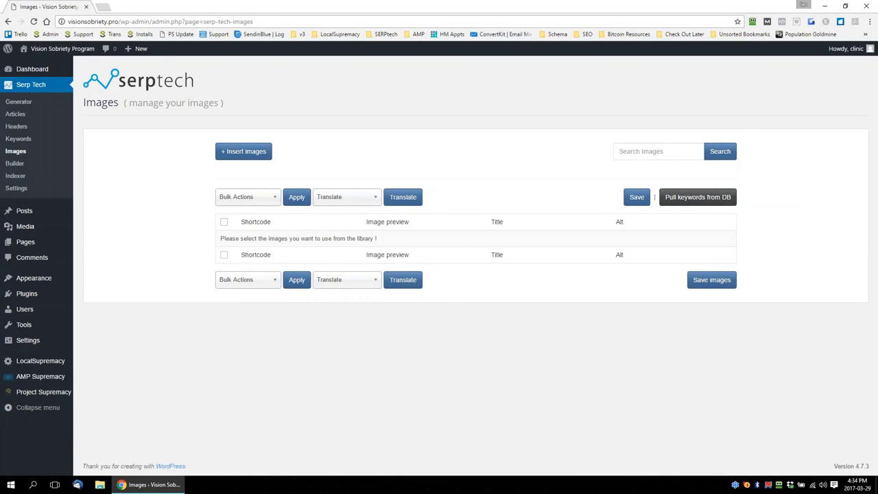
left_click(645, 152)
type("rh")
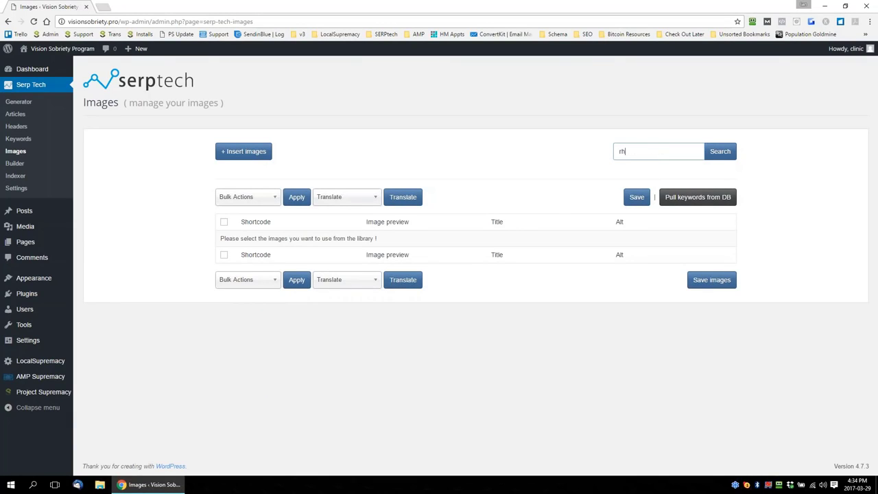
type("ehab")
left_click(729, 152)
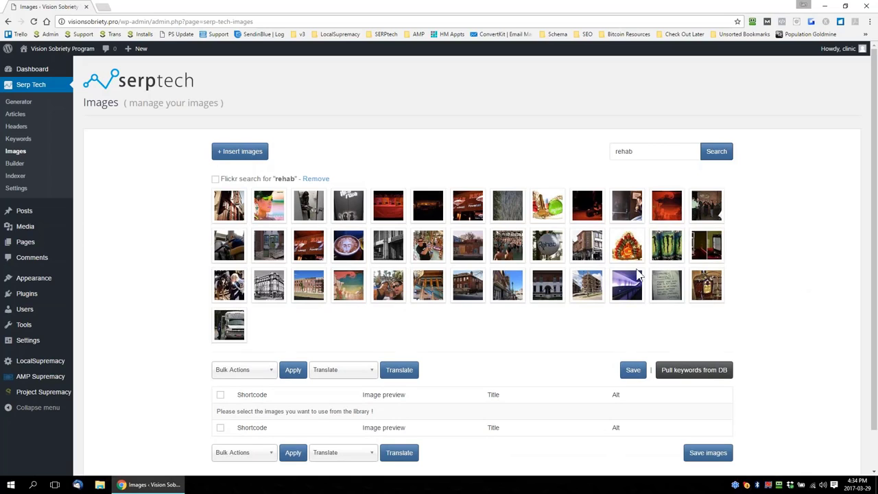
Select the first three images in the Flickr results for "rehab"
mouse_move(230, 212)
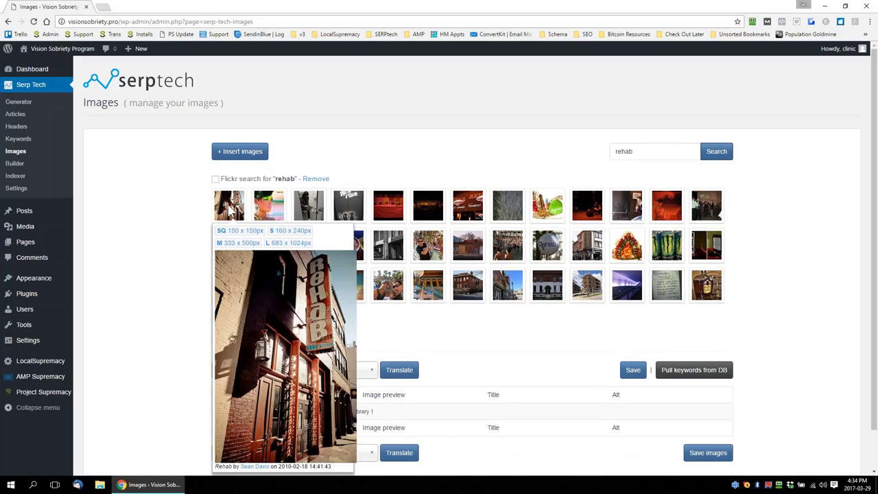
left_click(230, 212)
mouse_move(271, 235)
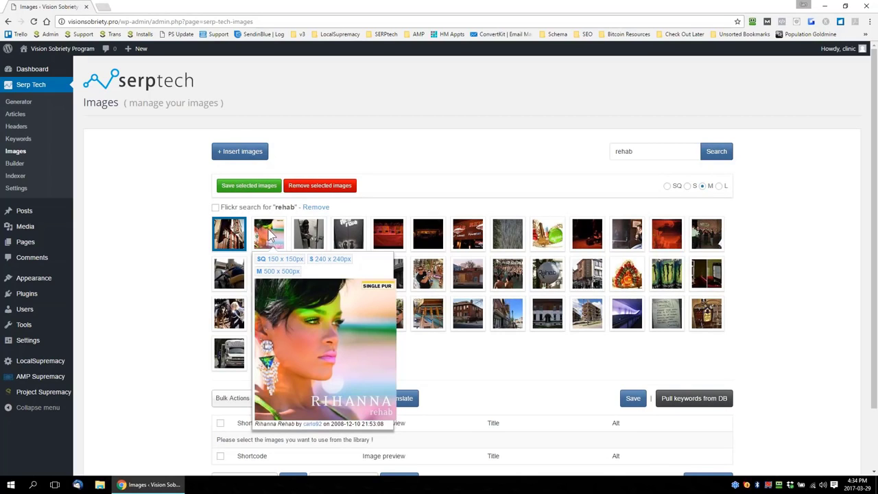
left_click(271, 236)
mouse_move(312, 236)
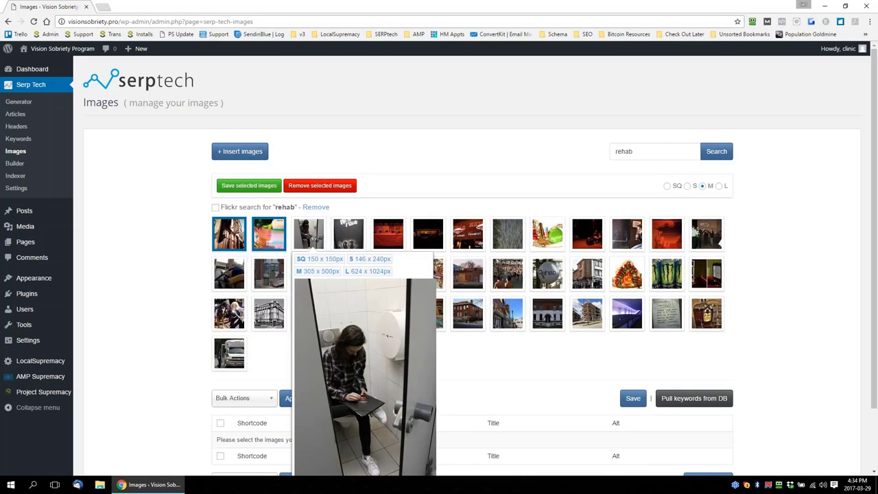
left_click(308, 234)
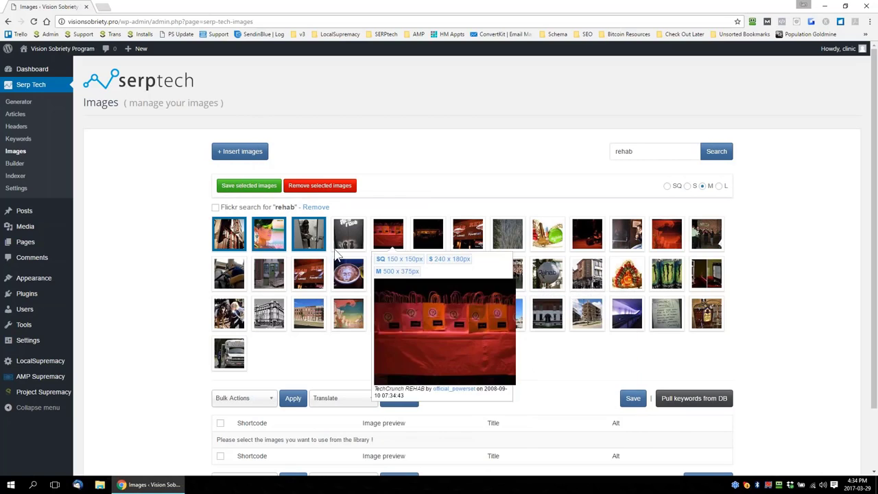
Select all Flickr results for "rehab", excluding the fifth to seventh images in row one and the sixth, seventh and tenth in row three
left_click(231, 206)
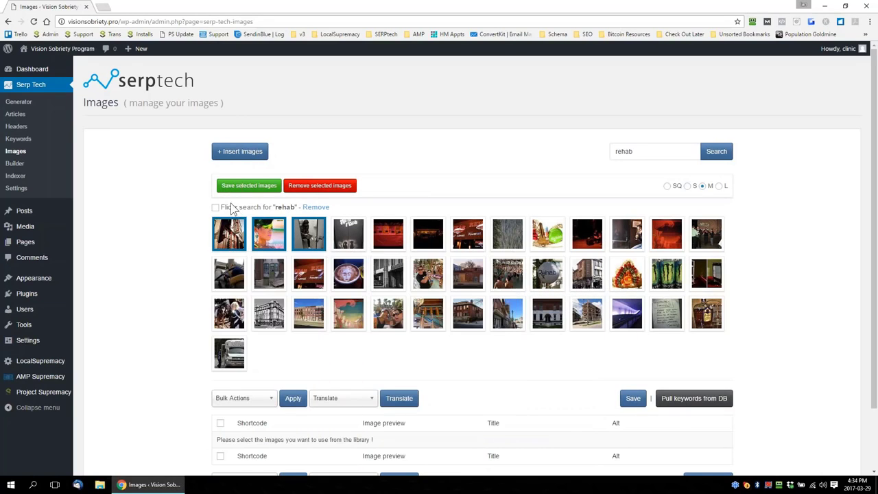
left_click(376, 247)
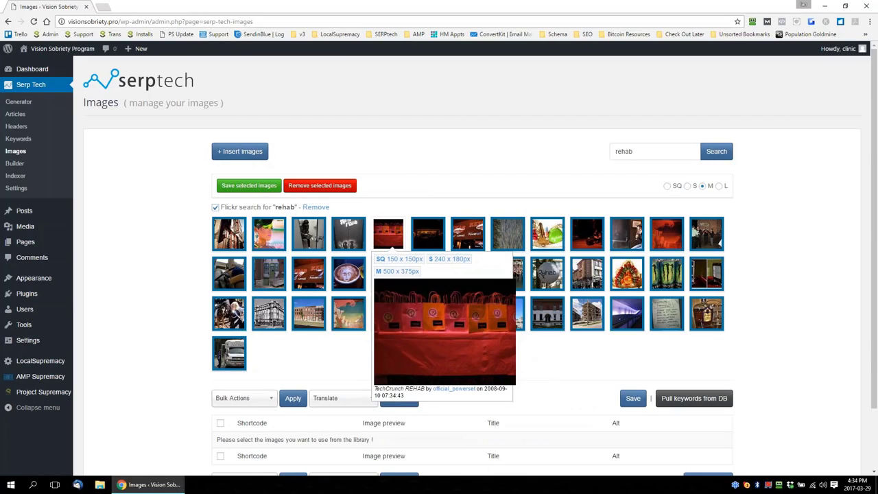
left_click(432, 243)
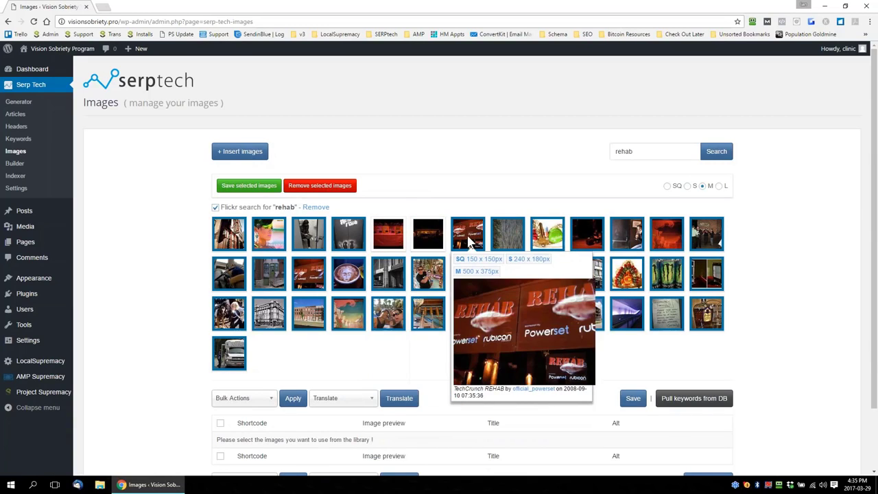
left_click(469, 237)
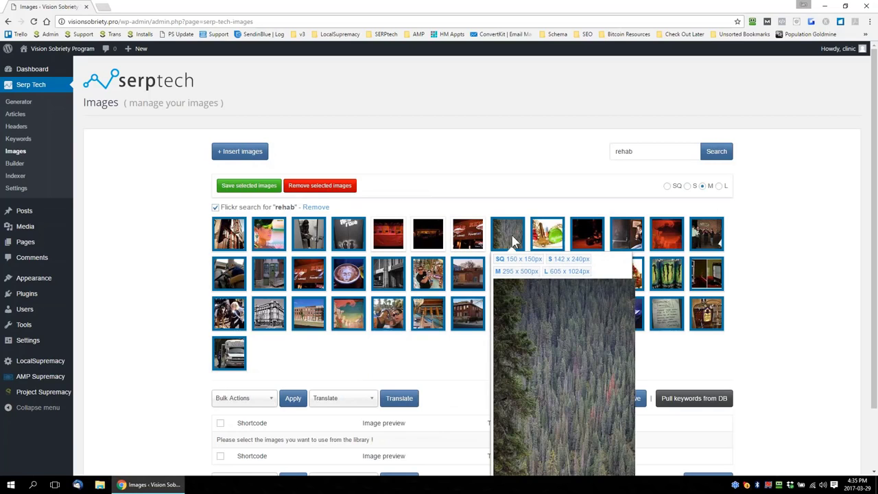
mouse_move(509, 239)
scroll(570, 412, "down", 1)
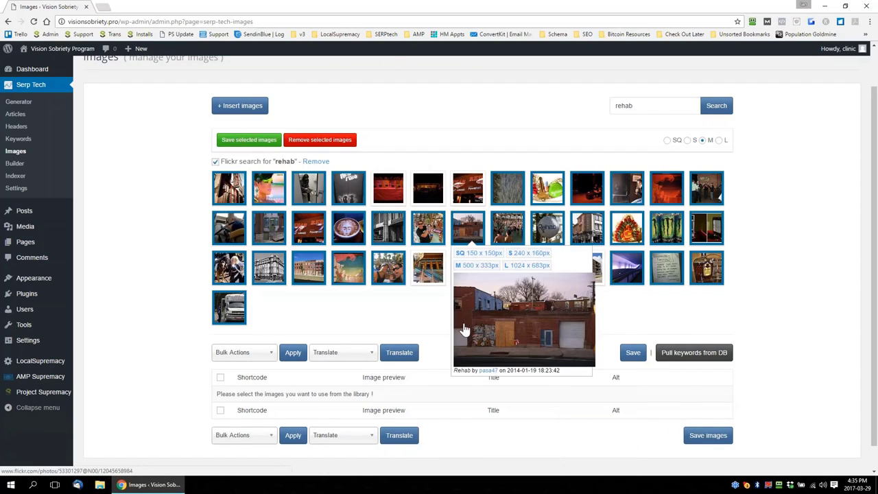
scroll(308, 219, "down", 1)
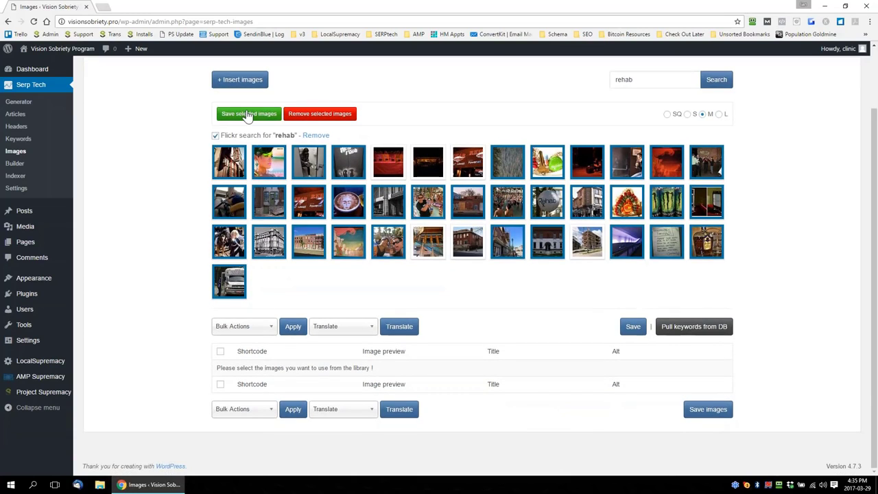
Save the selected rehab images to the server library, look over their shortcode rows, and save the image list
left_click(250, 116)
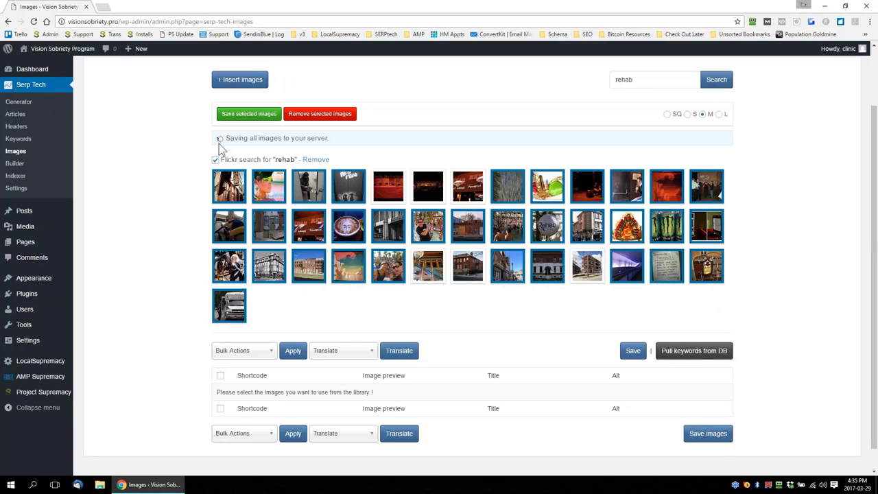
scroll(180, 202, "down", 1)
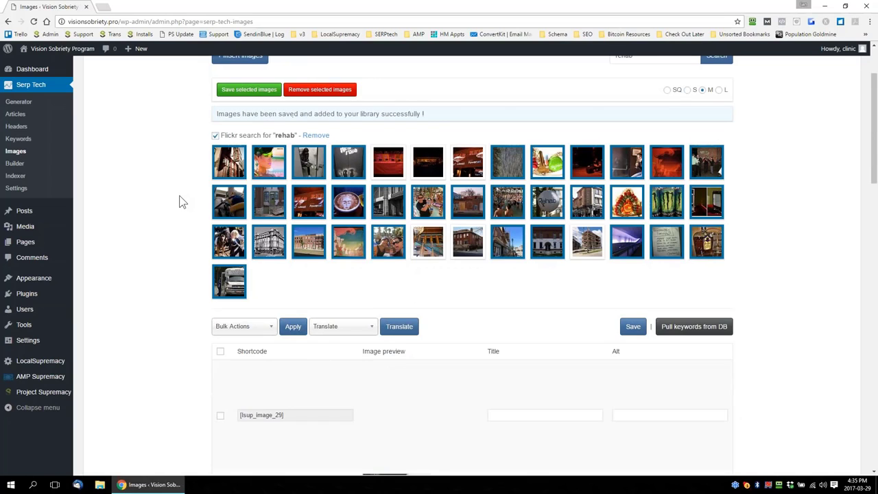
scroll(182, 201, "down", 12)
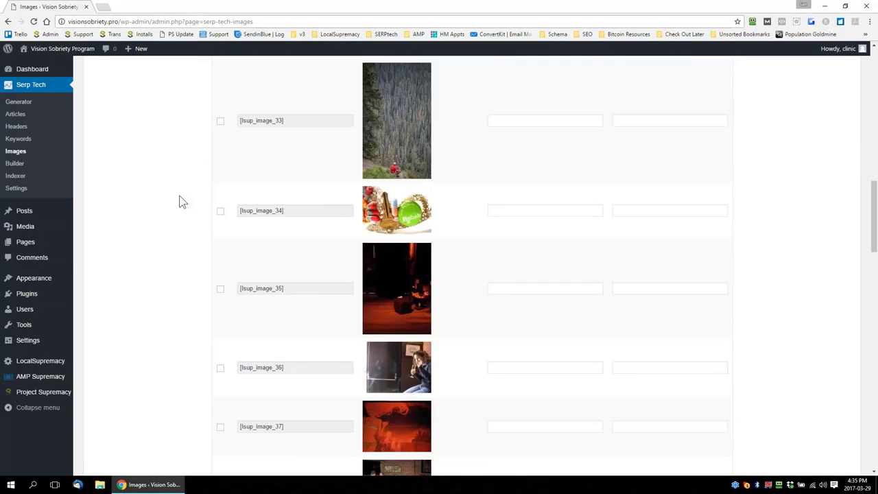
scroll(180, 201, "up", 8)
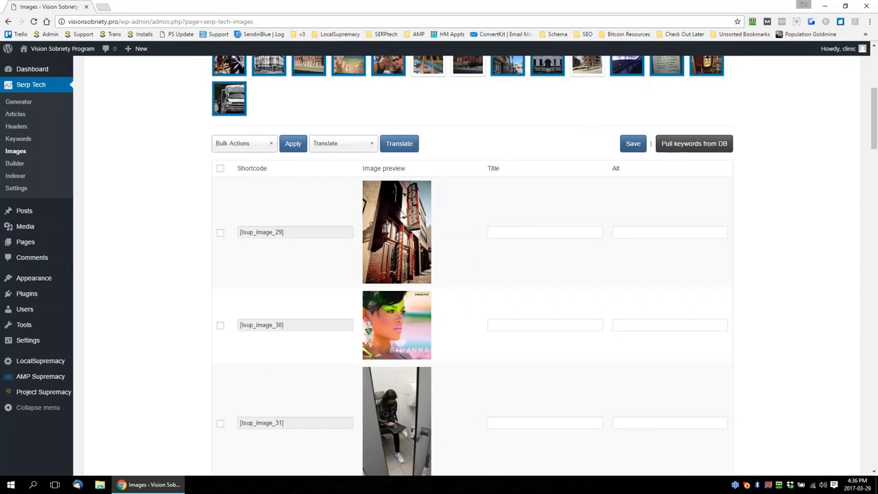
left_click(633, 144)
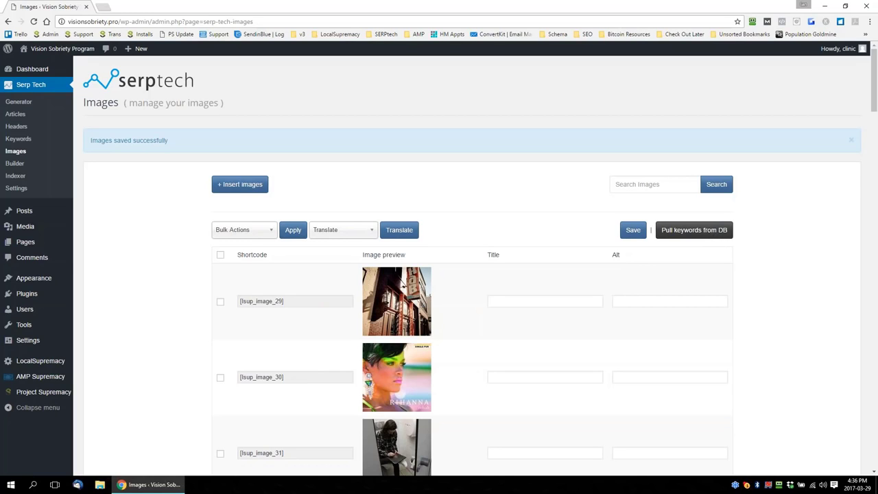
Fill the images' titles and alt texts with keywords pulled from the database and save the images
left_click(699, 236)
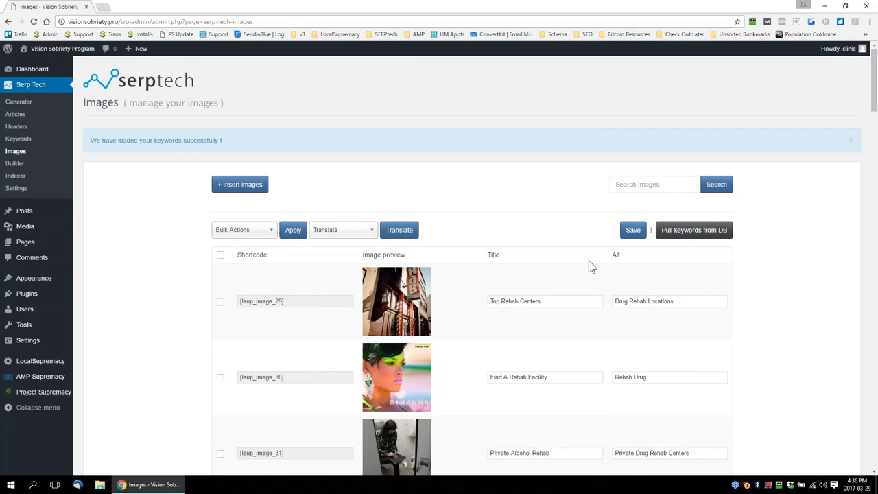
scroll(592, 267, "down", 16)
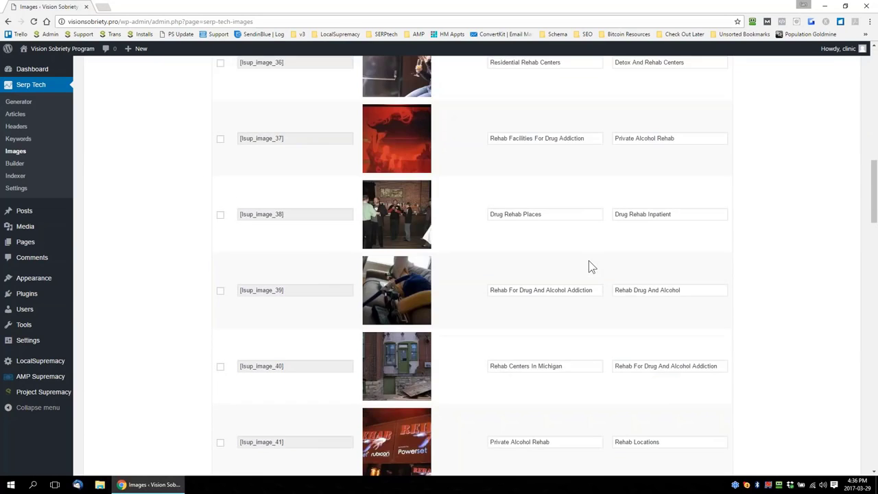
scroll(591, 267, "down", 20)
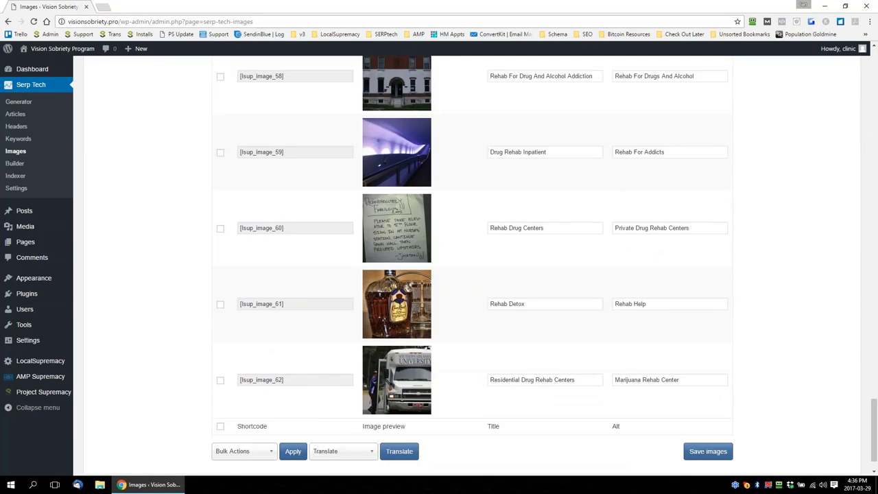
left_click(713, 415)
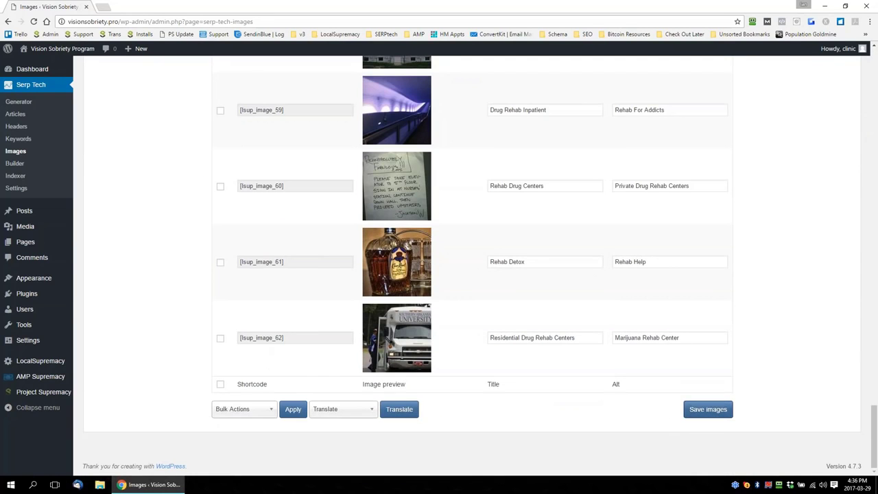
scroll(817, 350, "up", 20)
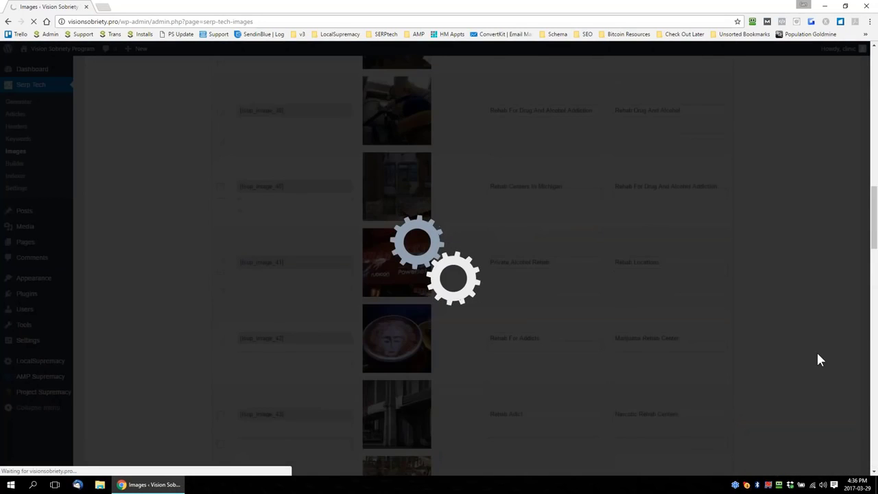
scroll(817, 359, "up", 8)
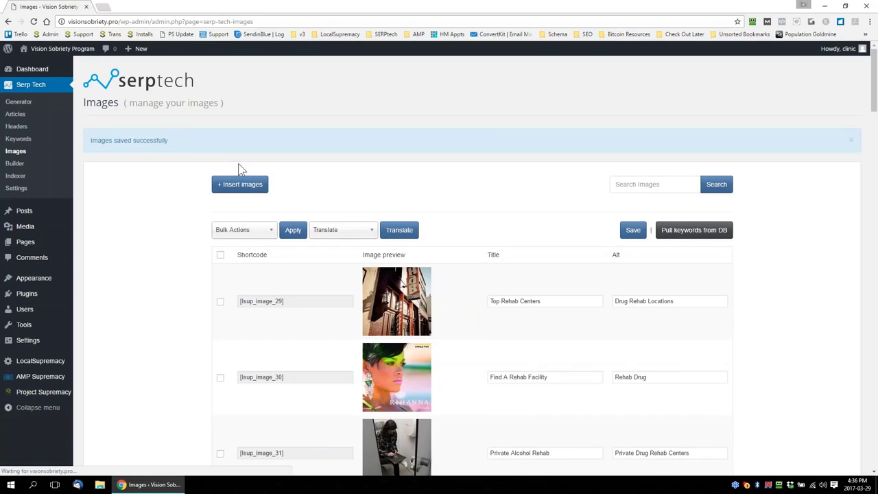
View the Builder's WordPress best practices and check the custom structure in the site's permalink settings
left_click(13, 165)
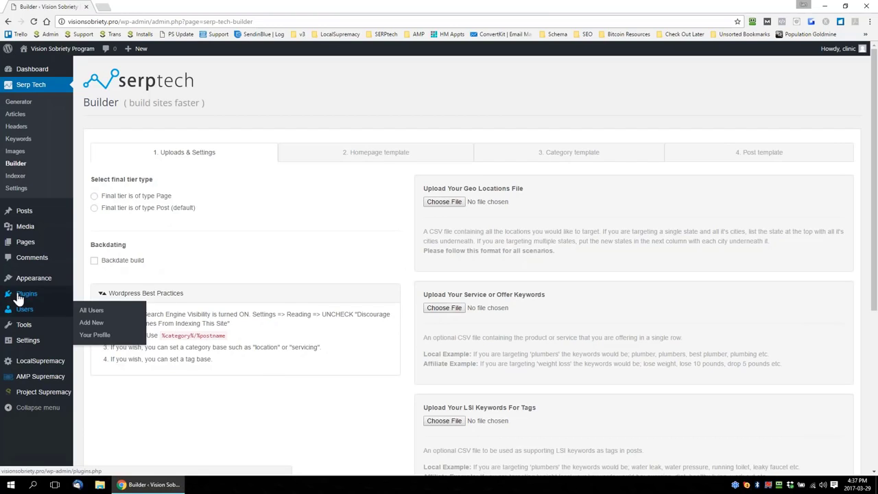
mouse_move(28, 340)
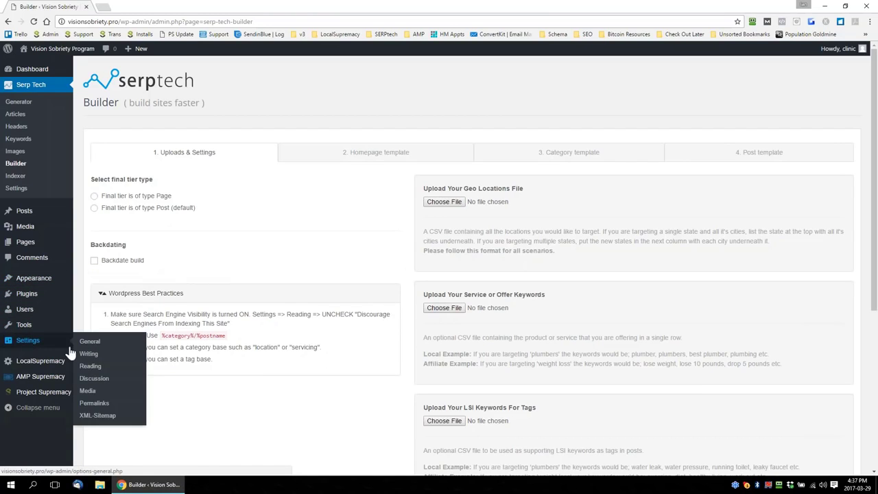
left_click(92, 404)
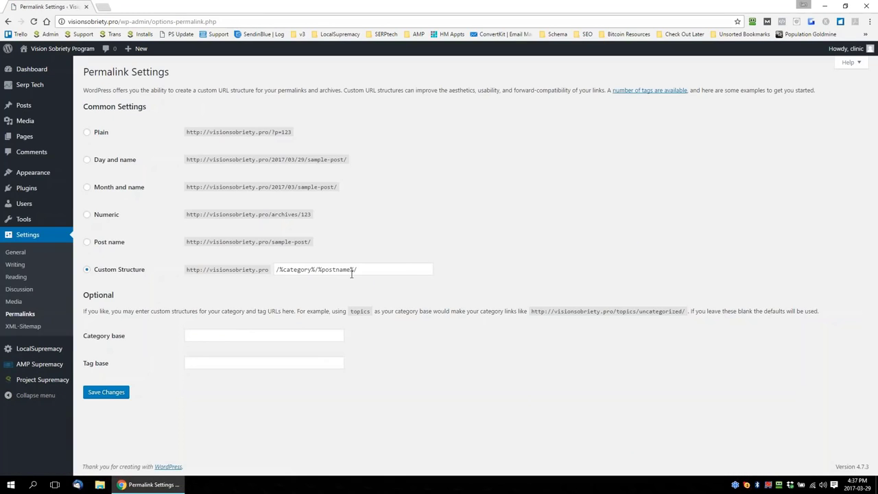
left_click_drag(352, 271, 268, 292)
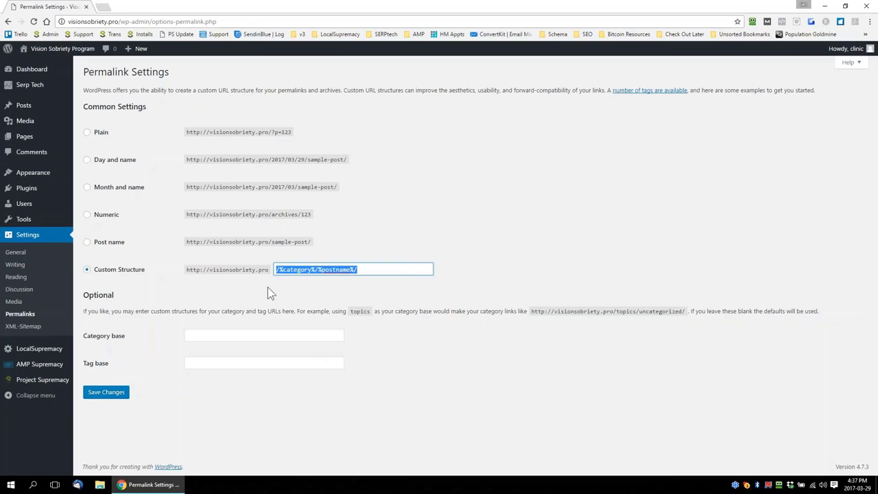
Set the permalink category base to "locations" and the tag base to "nearme", and save the changes
left_click(237, 337)
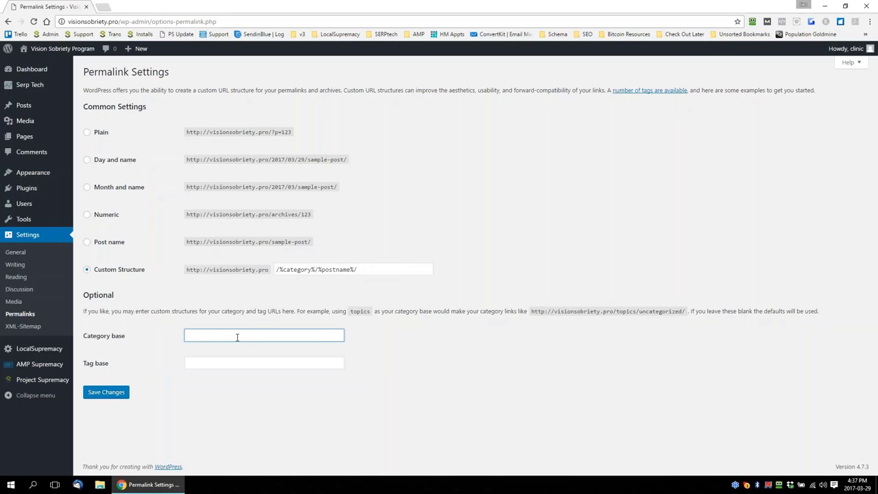
type("locations")
left_click(268, 360)
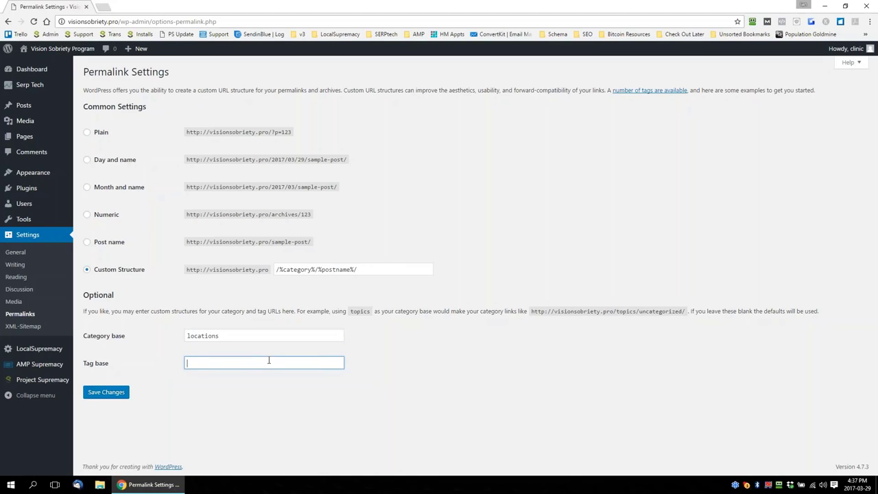
type("nearme")
left_click(110, 392)
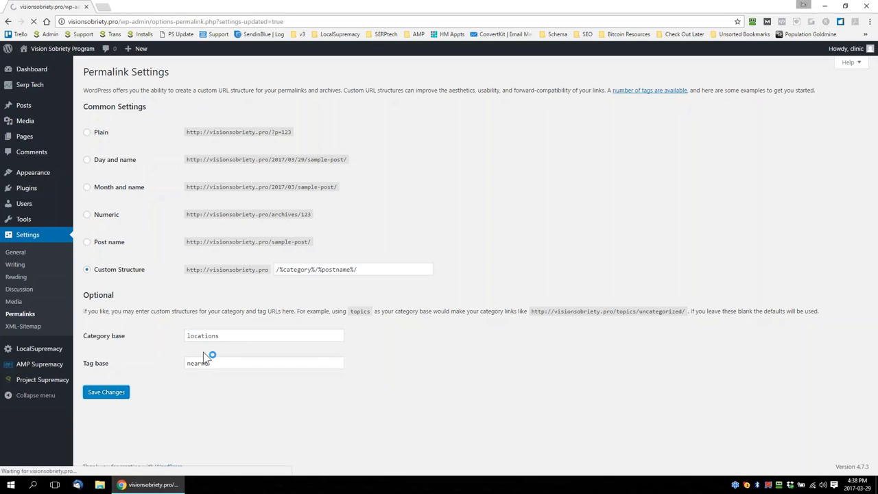
Check the search engine visibility option in the site's reading settings
left_click(15, 276)
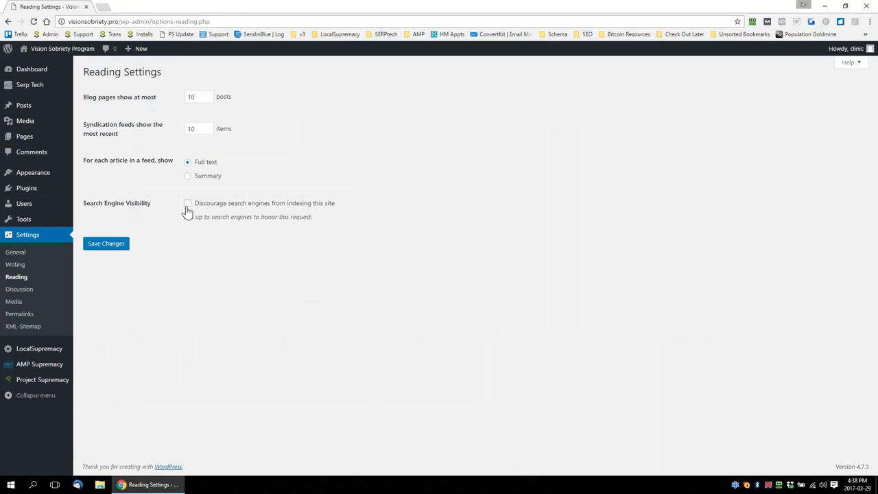
mouse_move(194, 204)
left_mouse_down()
mouse_move(352, 211)
mouse_move(337, 203)
mouse_move(200, 208)
left_mouse_up()
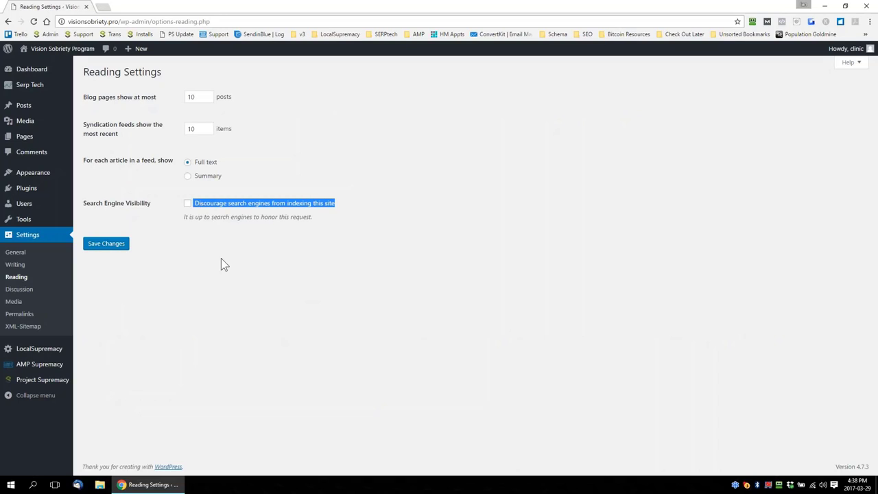
Return to the Serp Tech Builder and set the final tier type to Post (default)
mouse_move(32, 87)
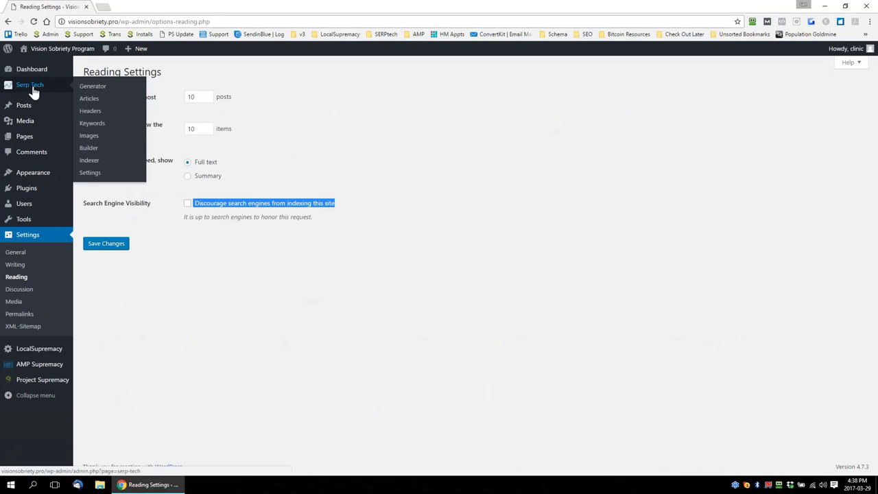
left_click(89, 149)
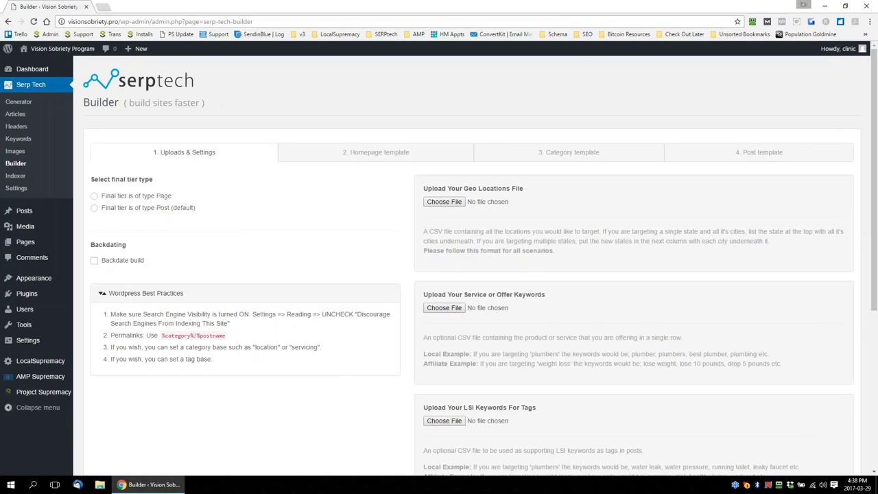
left_click(152, 210)
Open GEO-CA-AZ.csv from the VisionSobriety.pro folder in OpenOffice Calc and examine how its state and city columns are laid out
left_click_drag(0, 33, 343, 33)
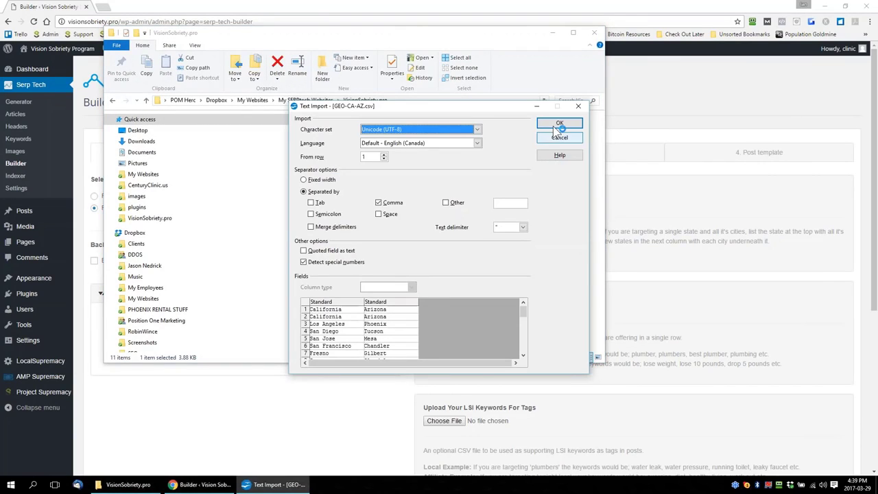
left_click(554, 125)
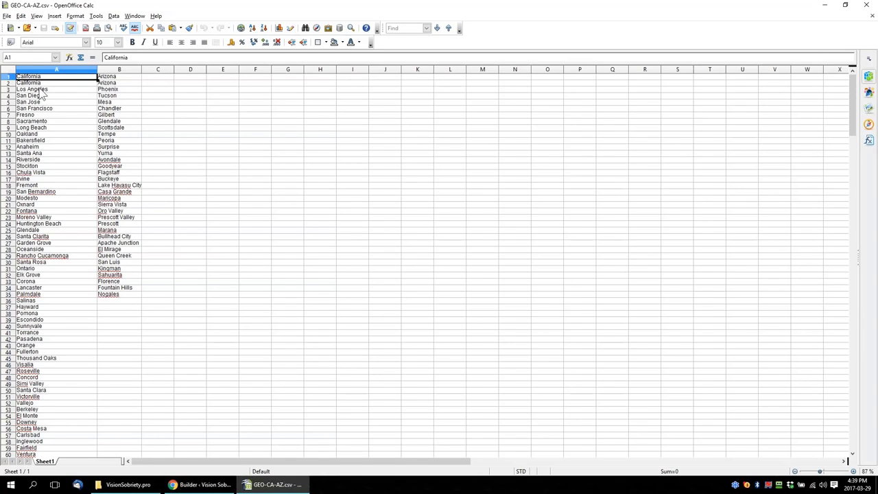
left_click_drag(40, 83, 30, 314)
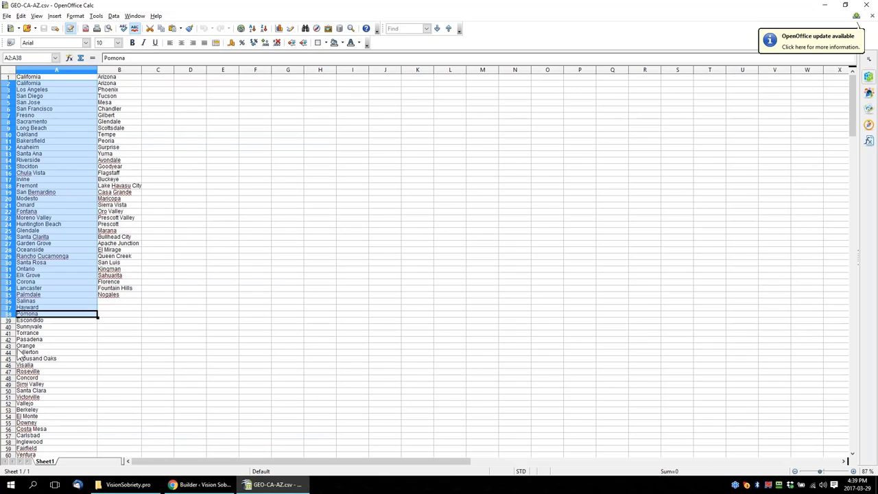
left_click(227, 226)
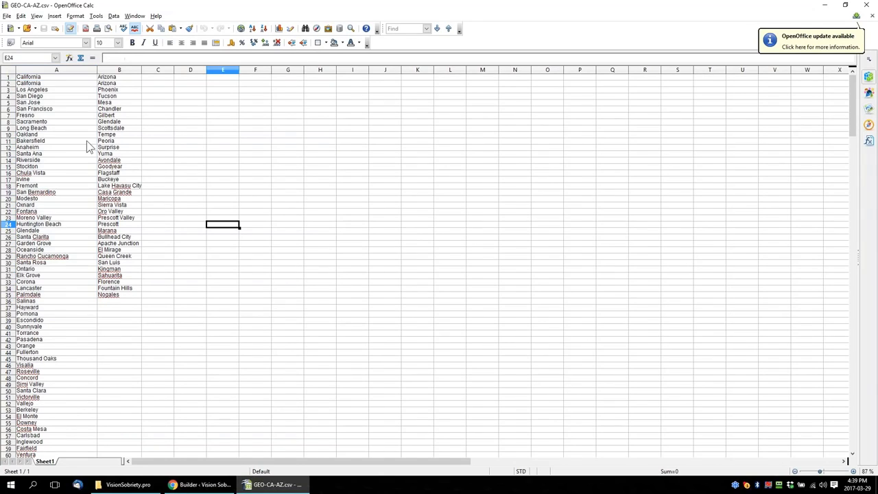
left_click(47, 77)
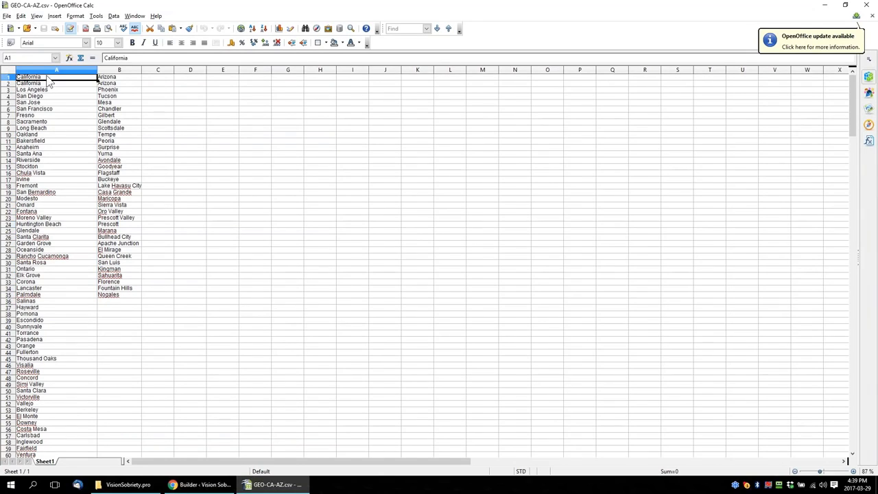
left_click(118, 78)
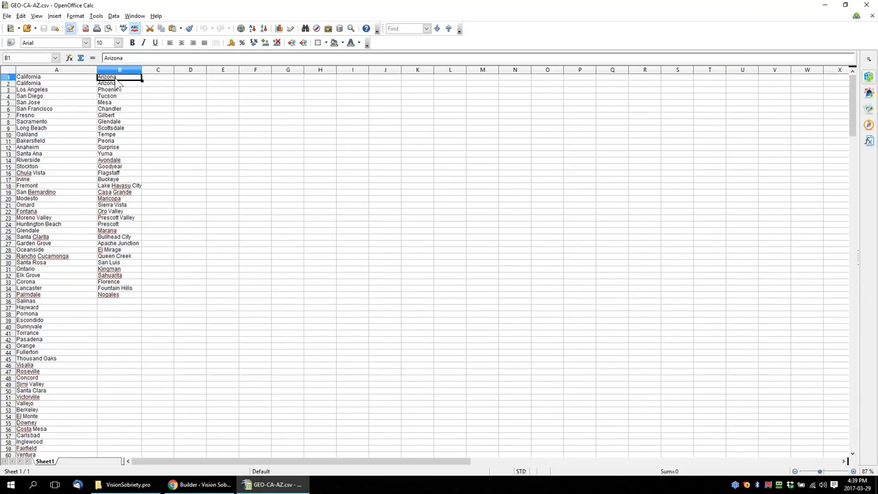
left_click_drag(35, 83, 103, 84)
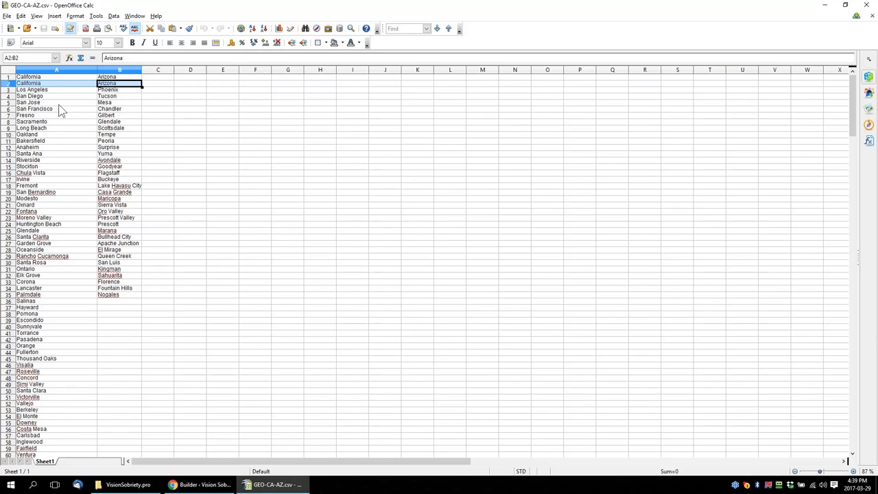
Close the spreadsheet and folder, then choose GEO-CA-AZ.csv as the geo locations file and keywords.csv as the service or offer keywords file
left_click(866, 5)
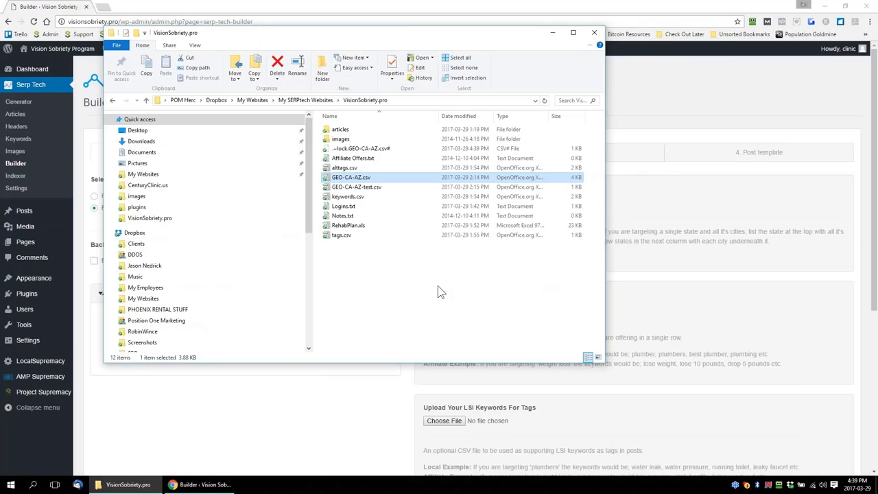
left_click(594, 32)
scroll(612, 274, "down", 1)
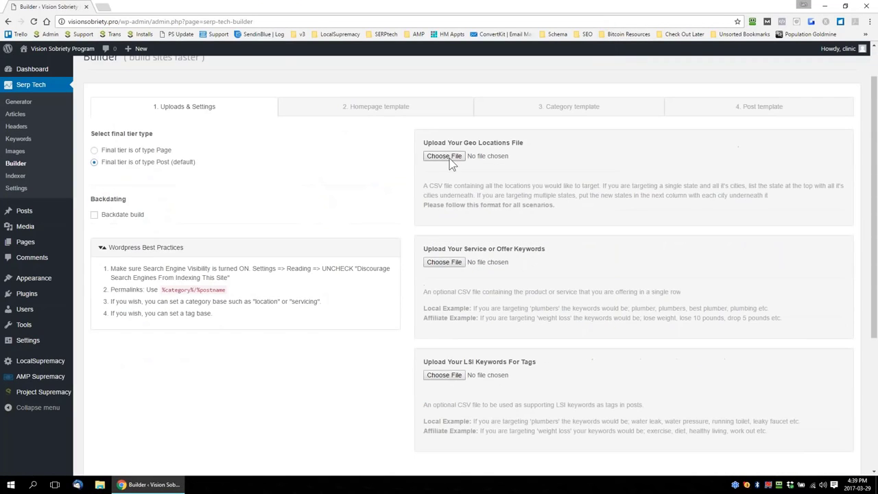
left_click(446, 157)
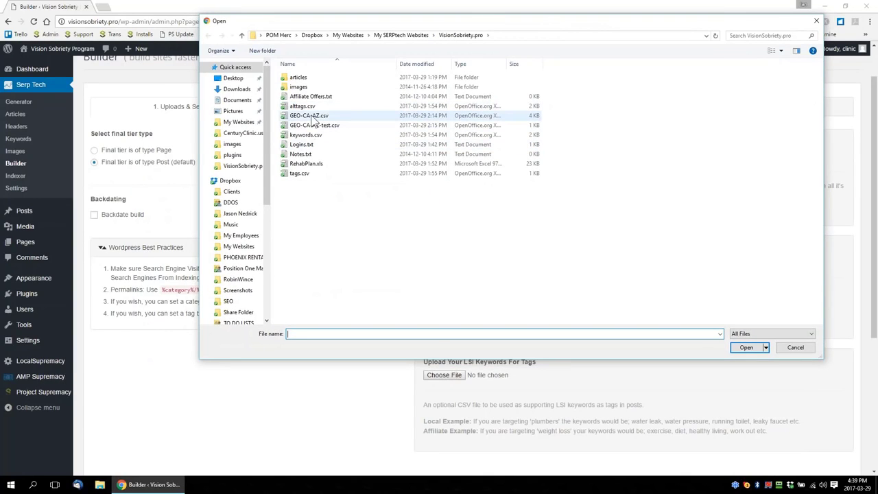
double_click(306, 115)
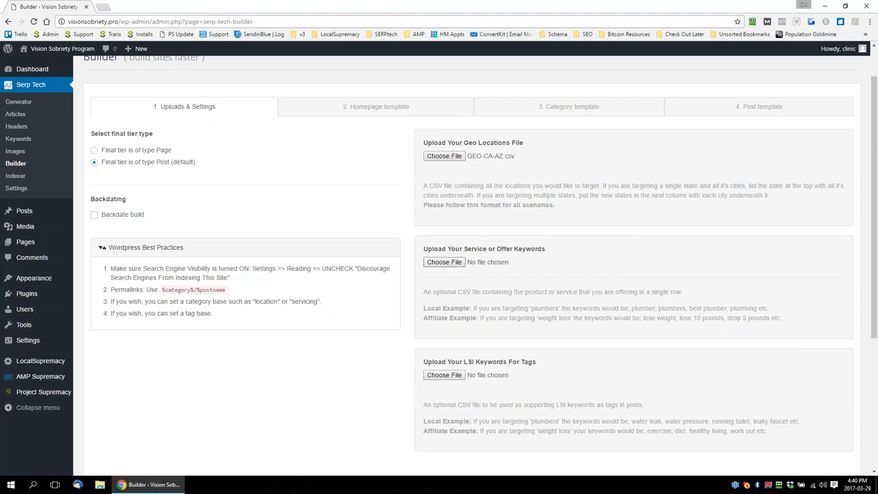
left_click(443, 263)
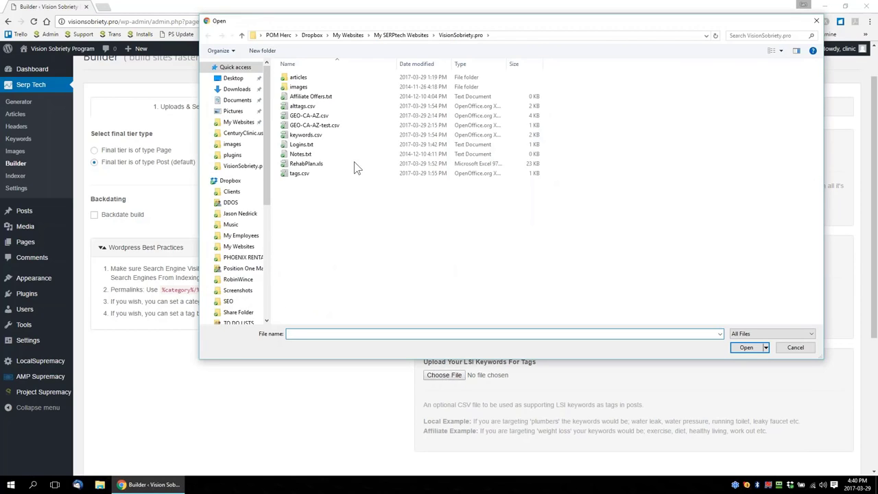
double_click(309, 136)
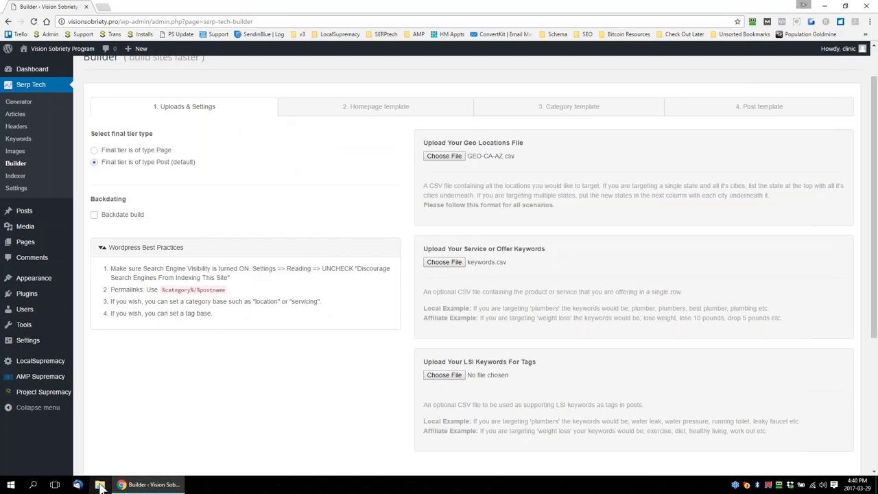
Open keywords.csv from the VisionSobriety.pro folder in OpenOffice Calc, examine how its keywords are listed, and close it
key("super+e")
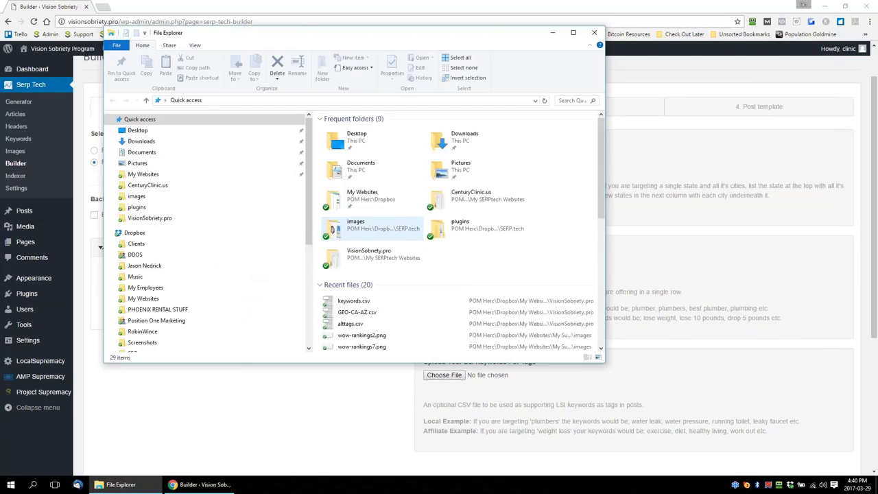
left_click(144, 175)
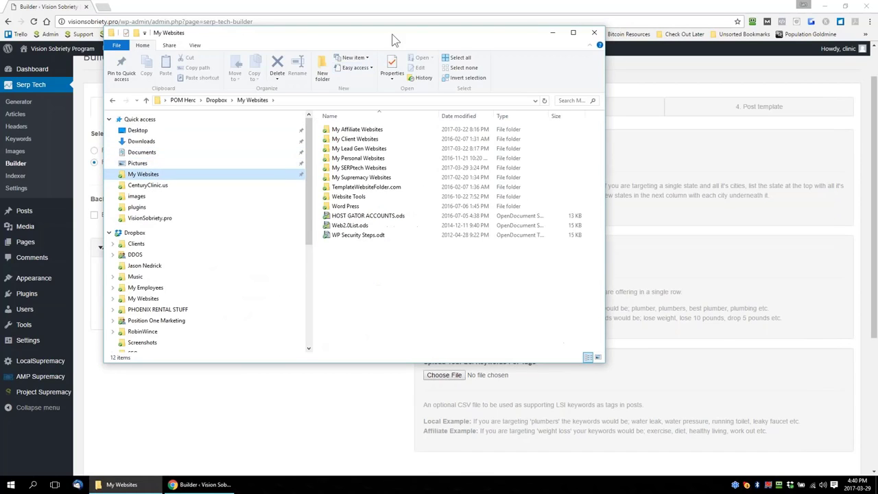
left_click_drag(387, 36, 0, 52)
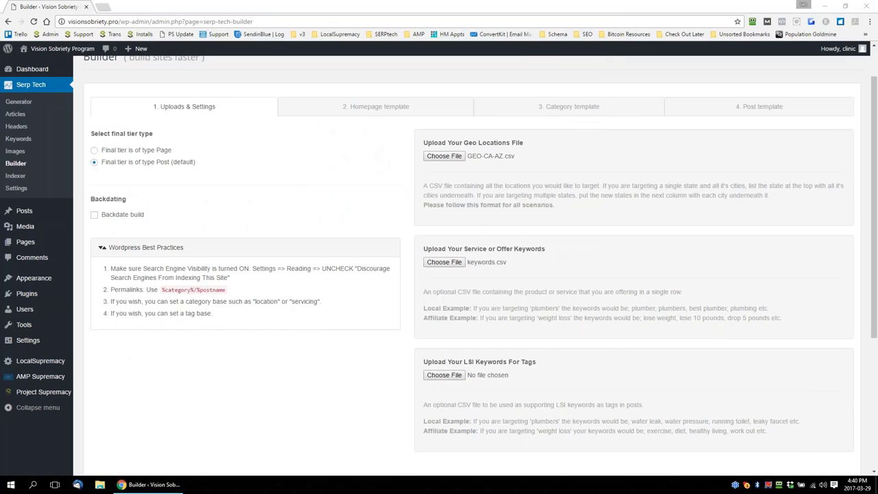
left_click_drag(0, 61, 533, 59)
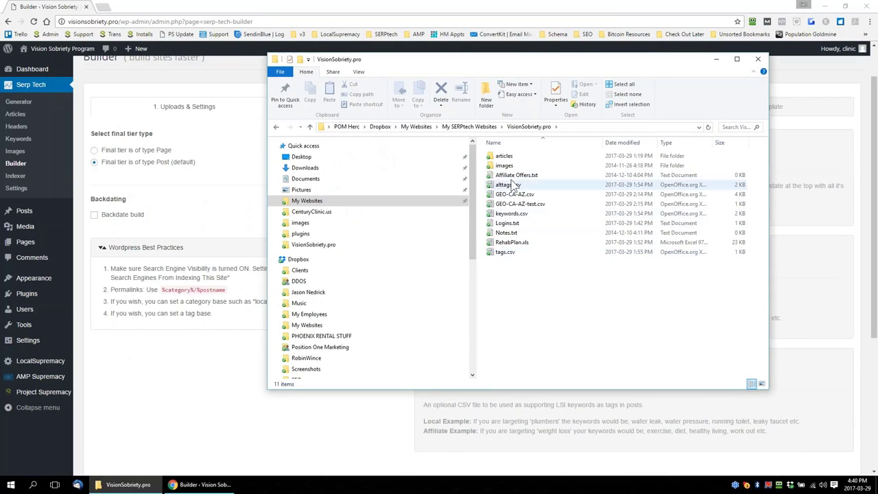
double_click(511, 213)
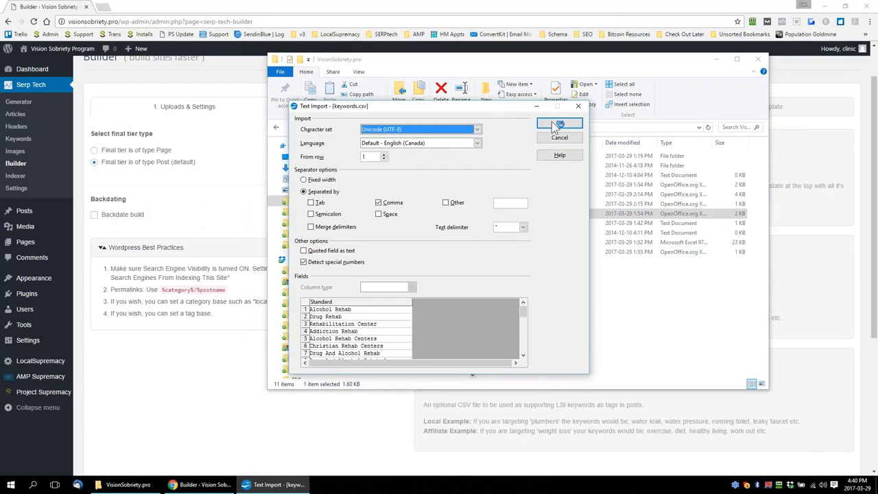
left_click(557, 127)
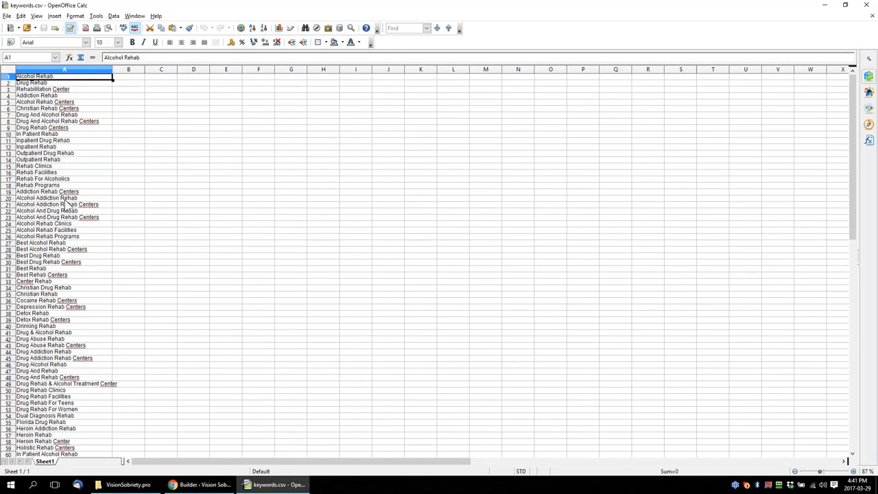
scroll(64, 202, "down", 15)
scroll(65, 202, "up", 15)
left_click(865, 6)
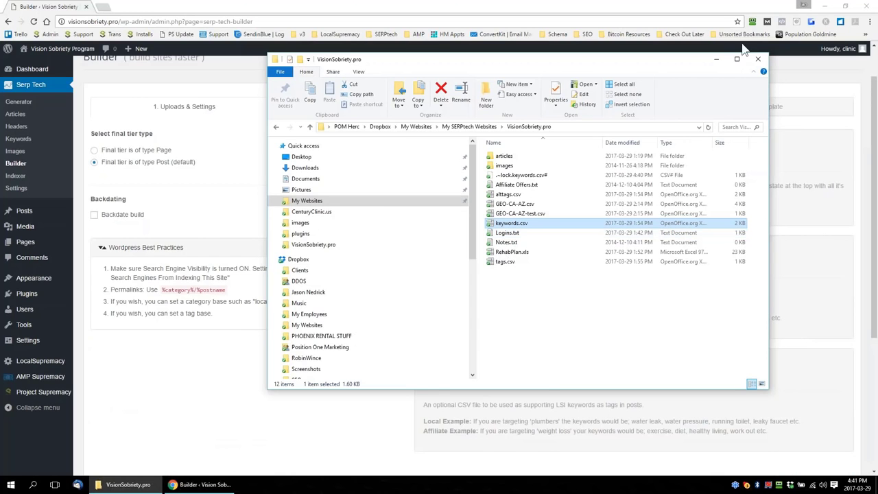
left_click(758, 59)
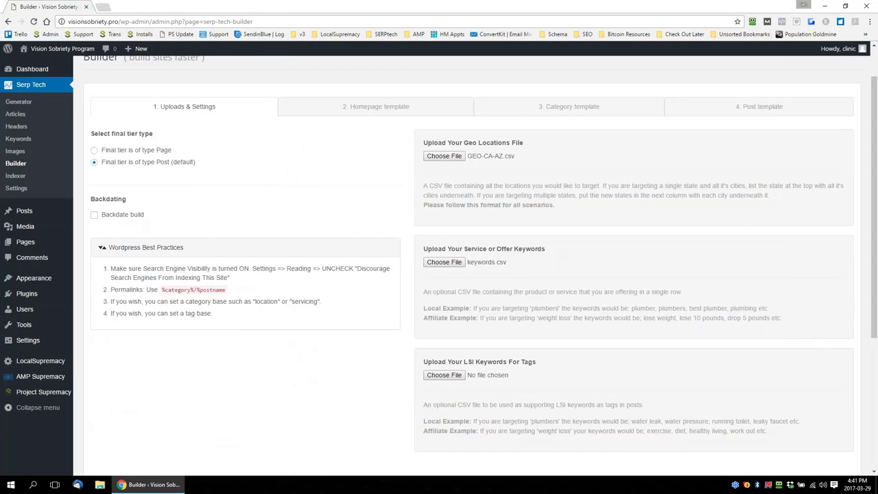
Preview tags.csv in OpenOffice Calc from the file chooser, then choose it as the LSI keywords file for tags
scroll(556, 271, "down", 3)
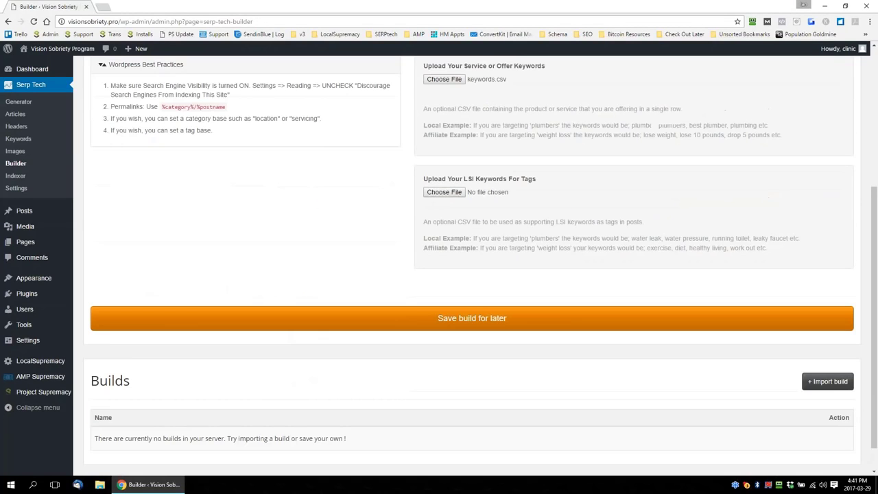
left_click_drag(540, 180, 422, 179)
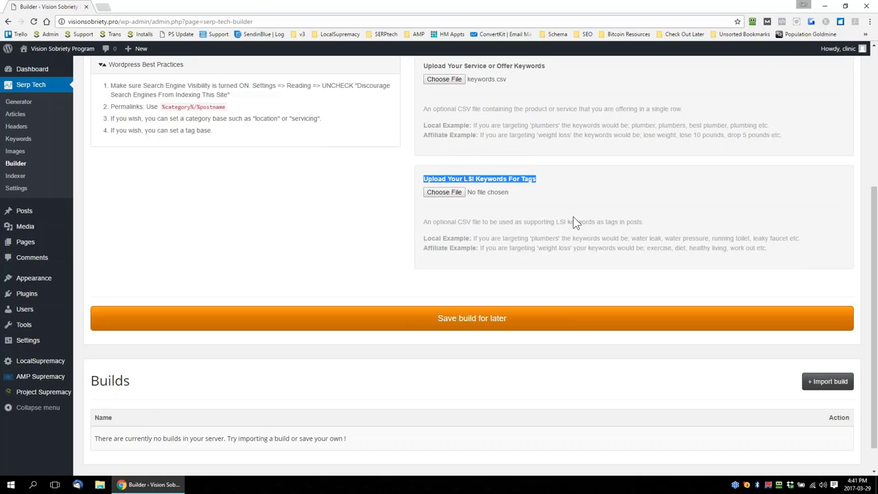
scroll(573, 217, "up", 3)
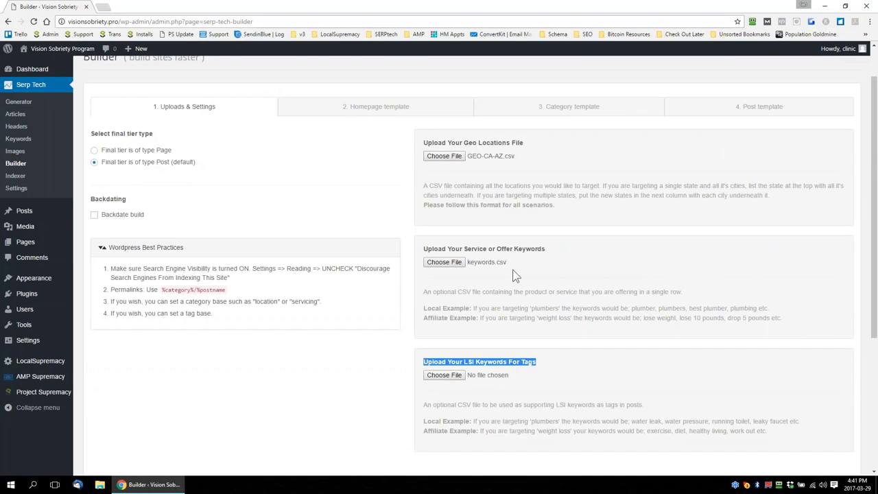
scroll(542, 360, "down", 1)
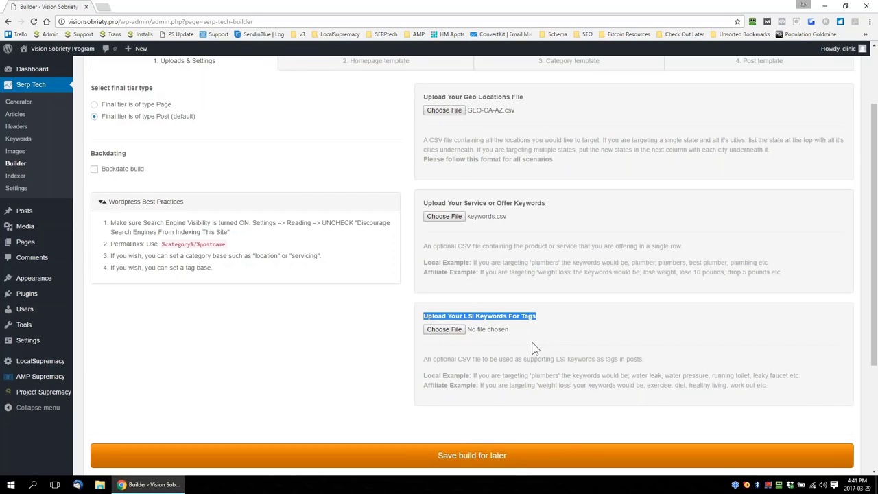
left_click(535, 348)
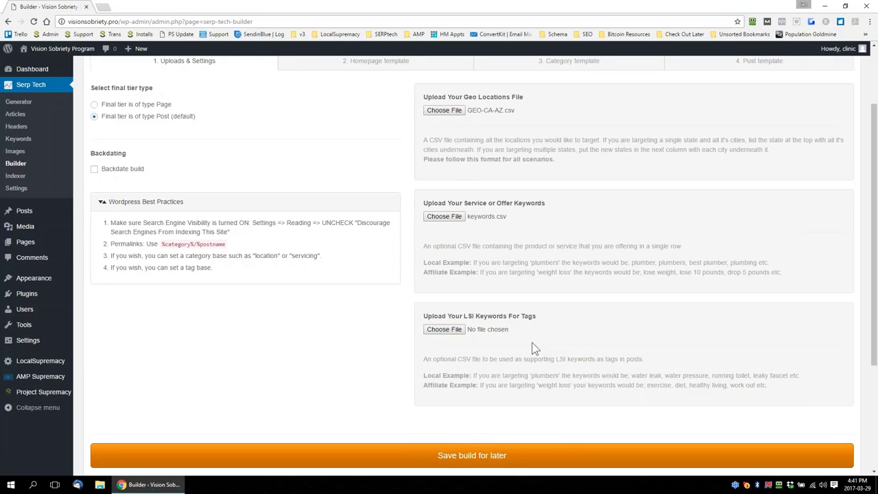
left_click_drag(544, 320, 422, 317)
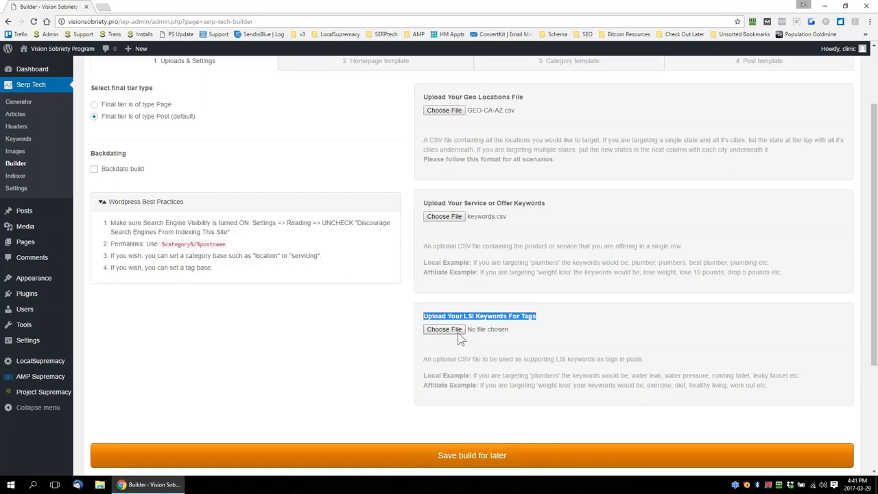
left_click(459, 334)
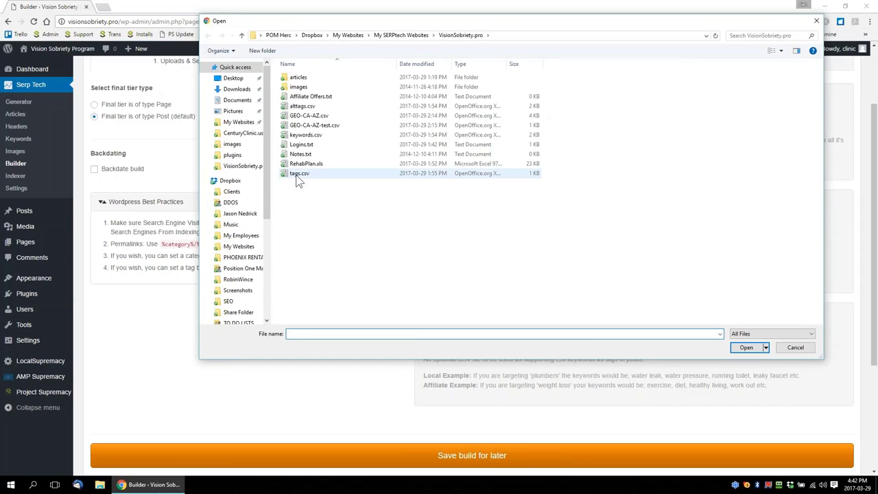
right_click(297, 175)
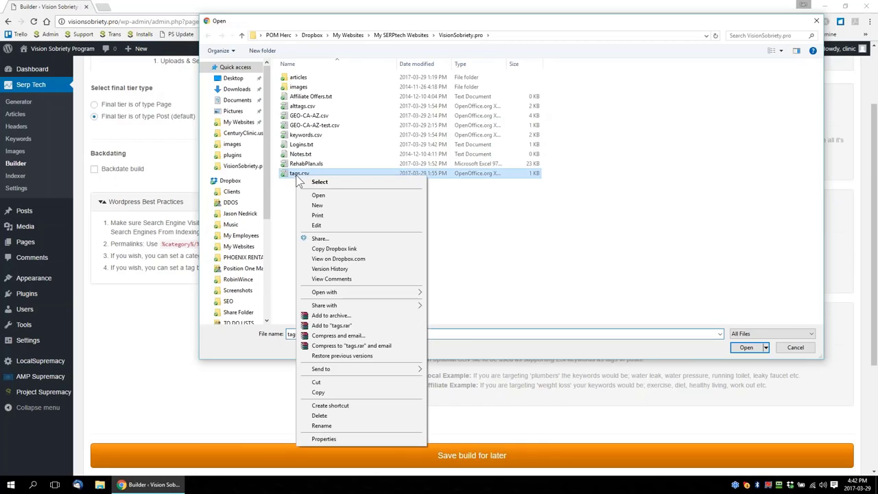
left_click(318, 195)
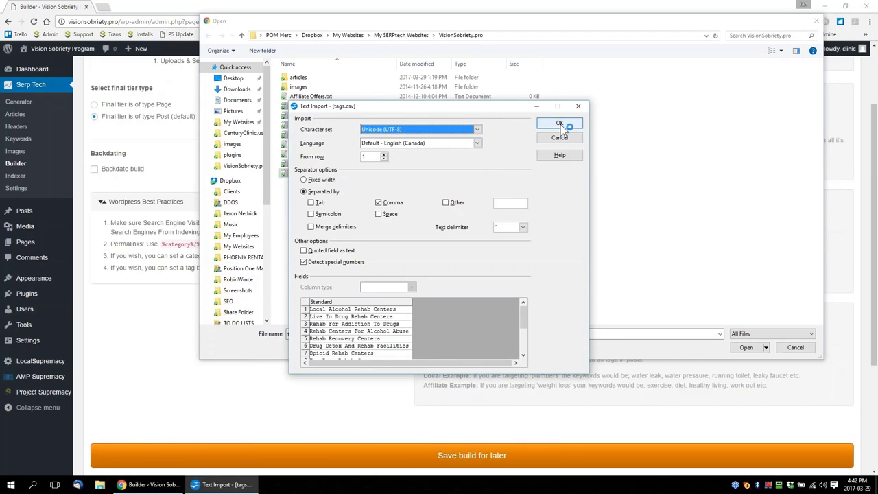
left_click(560, 124)
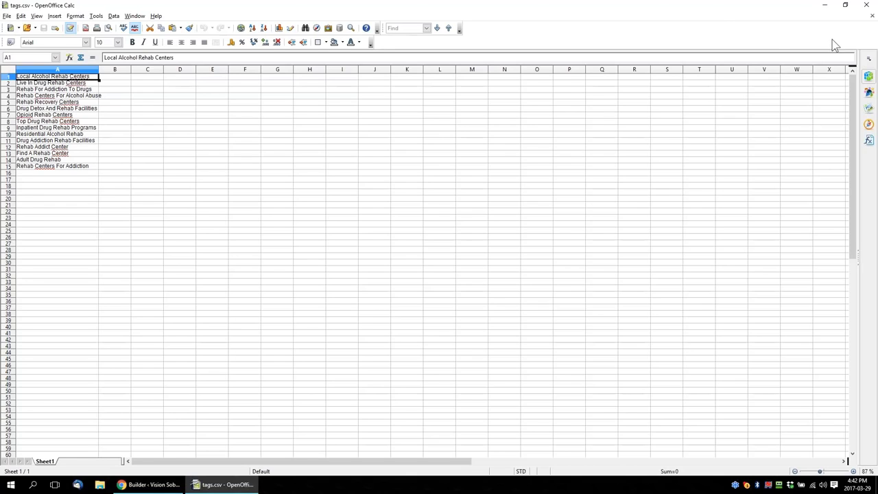
left_click(867, 5)
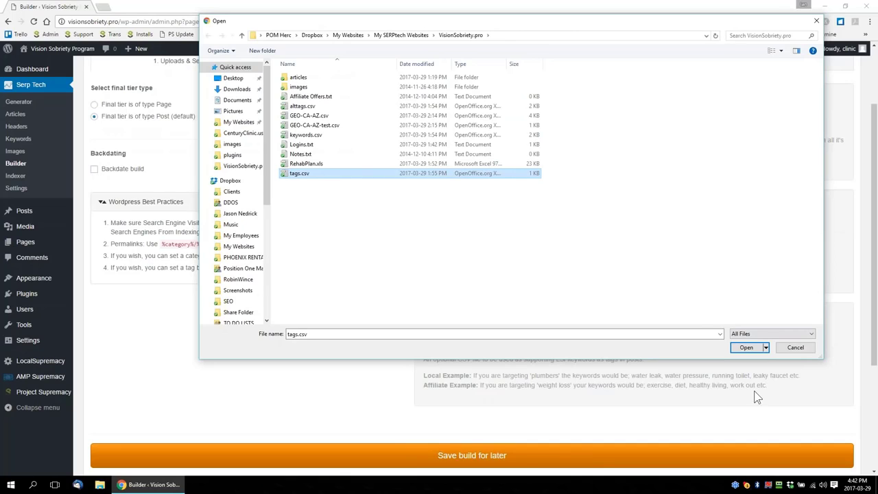
left_click(746, 348)
Switch the Builder to the homepage template and expand the Homepage Best Practices notes
scroll(185, 235, "up", 2)
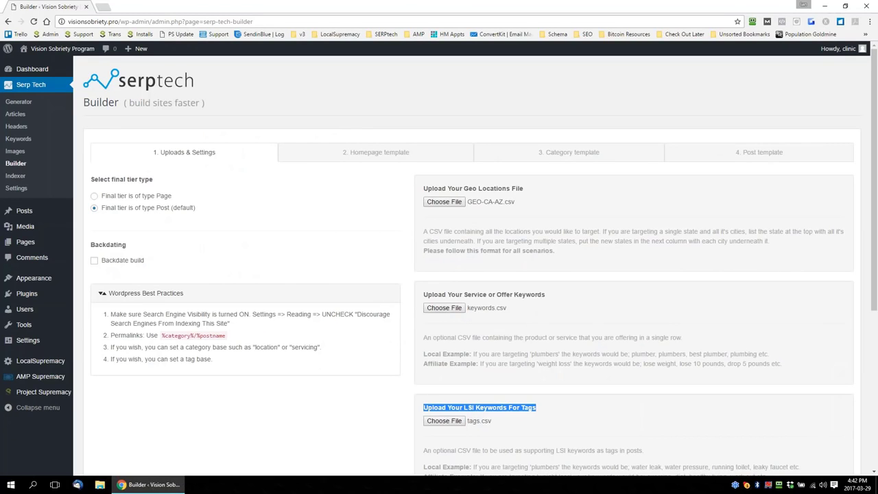
scroll(490, 295, "down", 3)
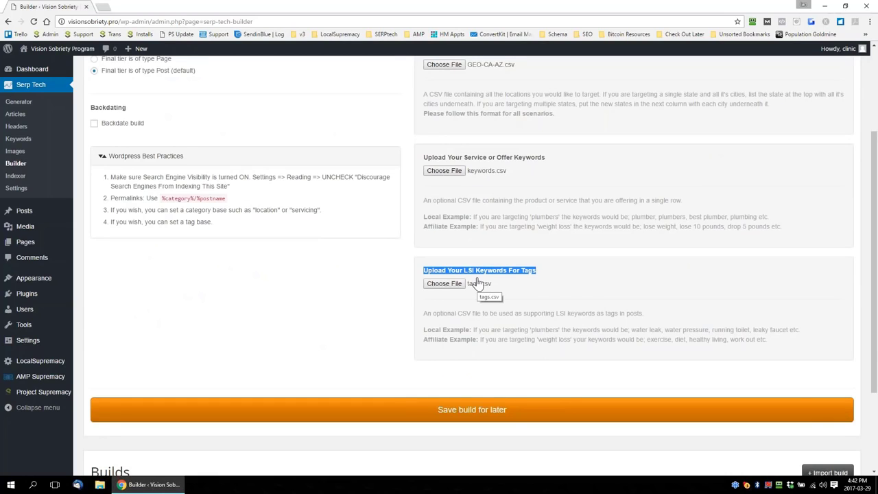
scroll(476, 284, "up", 2)
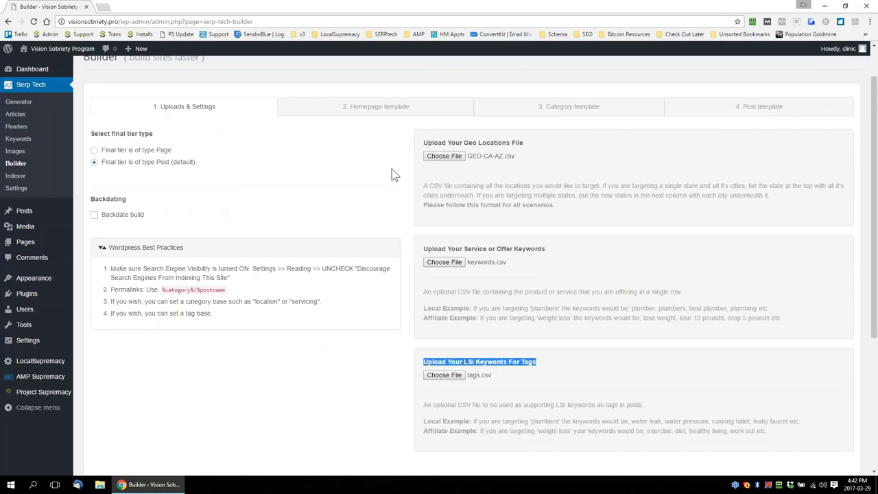
left_click(377, 112)
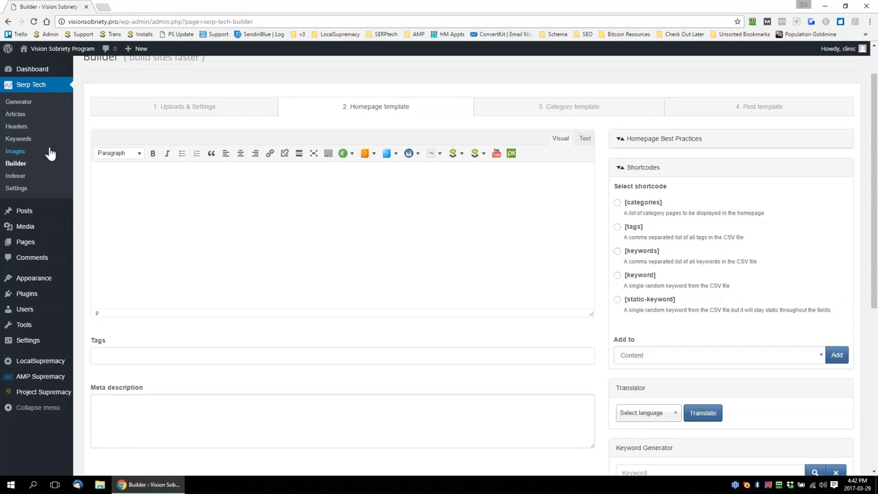
left_click(662, 140)
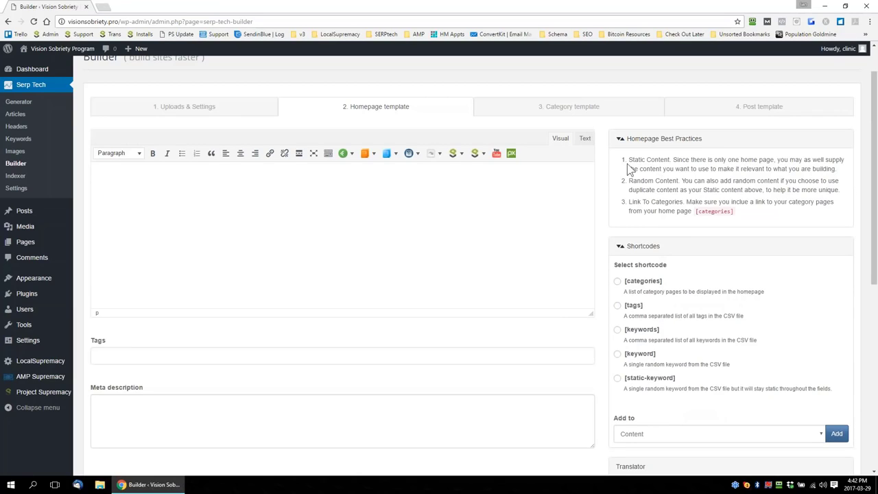
Open the Serp Tech Articles list in a new browser tab, enlarge the lsup_article_1031 text box and copy its entire HTML text
right_click(16, 115)
left_click(32, 119)
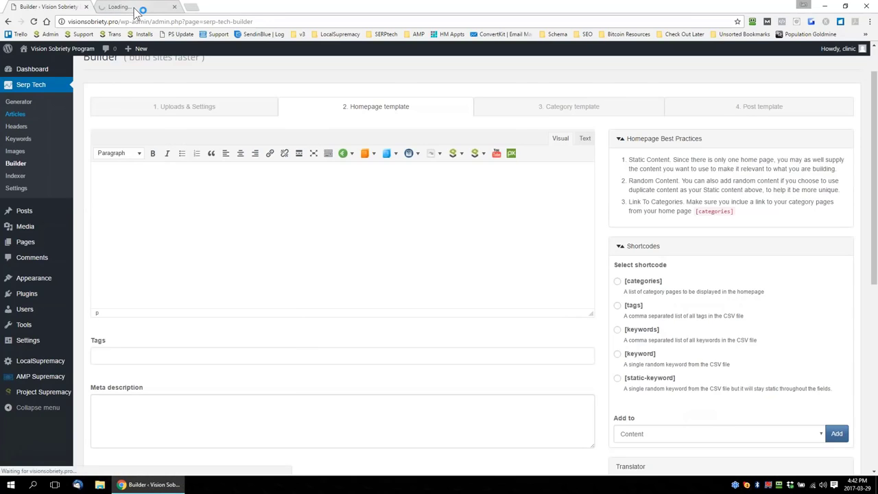
left_click(137, 8)
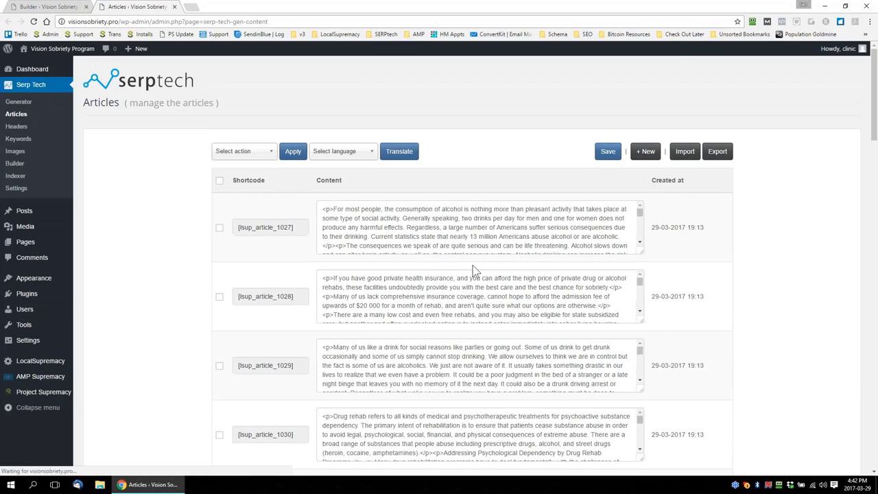
scroll(473, 265, "down", 3)
left_click(449, 275)
key("ctrl+a")
left_click(485, 275)
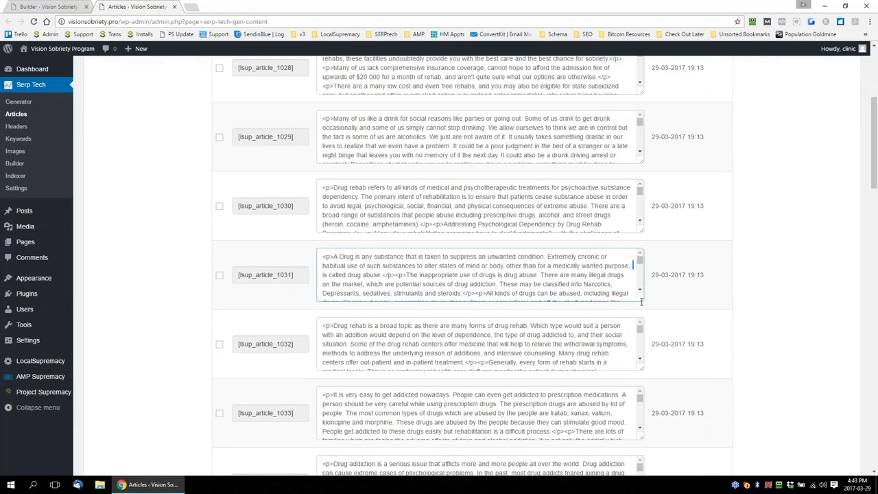
left_click_drag(642, 302, 633, 476)
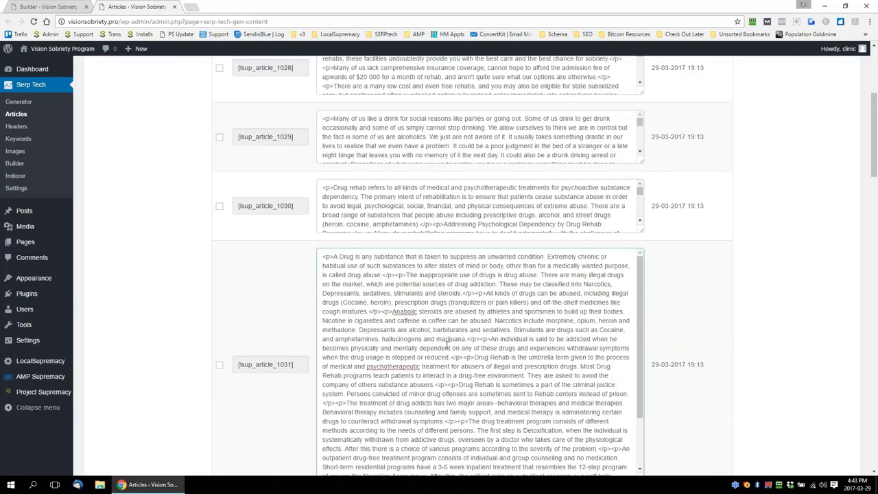
key("ctrl+a")
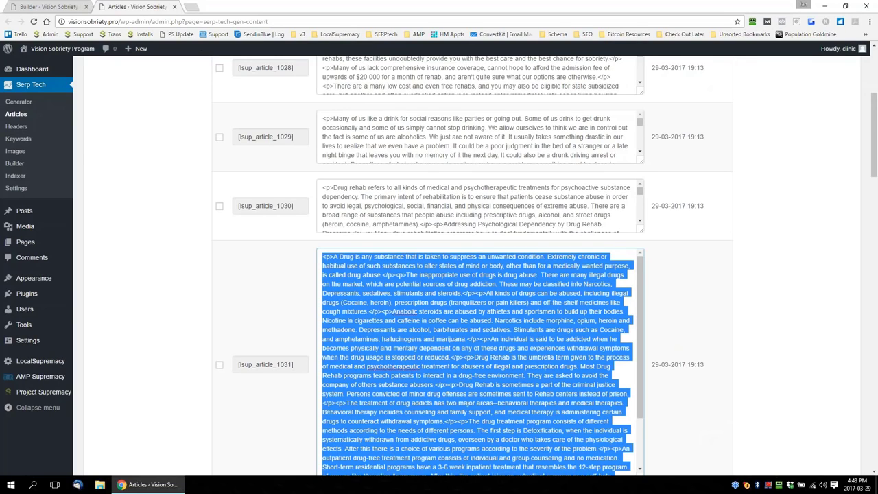
right_click(425, 274)
left_click(466, 291)
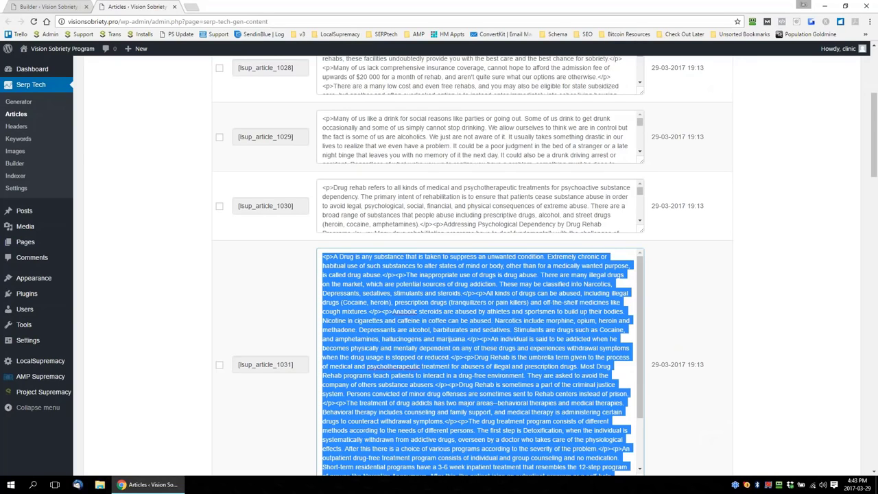
Paste the copied article as HTML into the Builder's homepage template content and return to the visual view
left_click(51, 8)
left_click(585, 139)
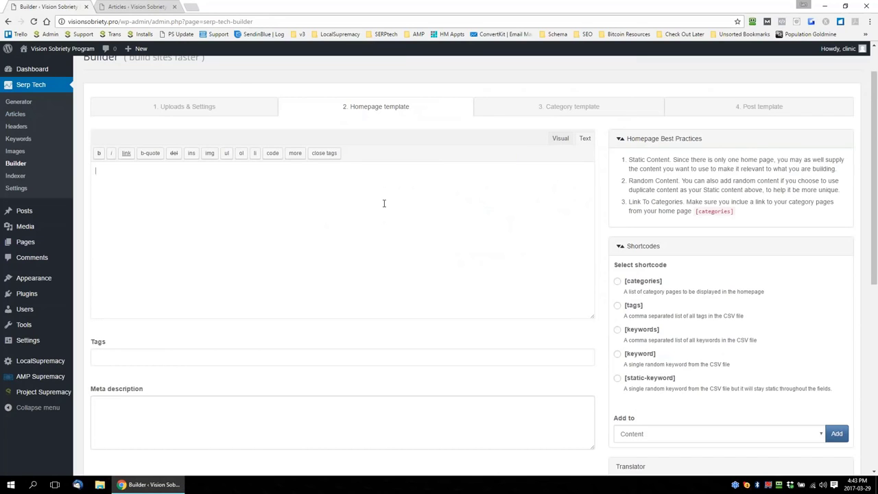
key("ctrl+v")
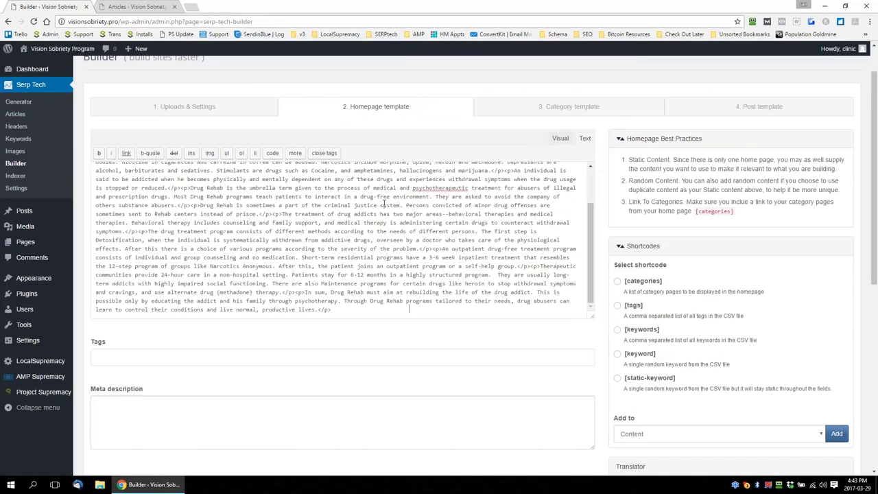
left_click(560, 138)
Delete the article's opening paragraphs so the homepage content starts at "Drug Rehab is the umbrella term"
scroll(497, 219, "down", 5)
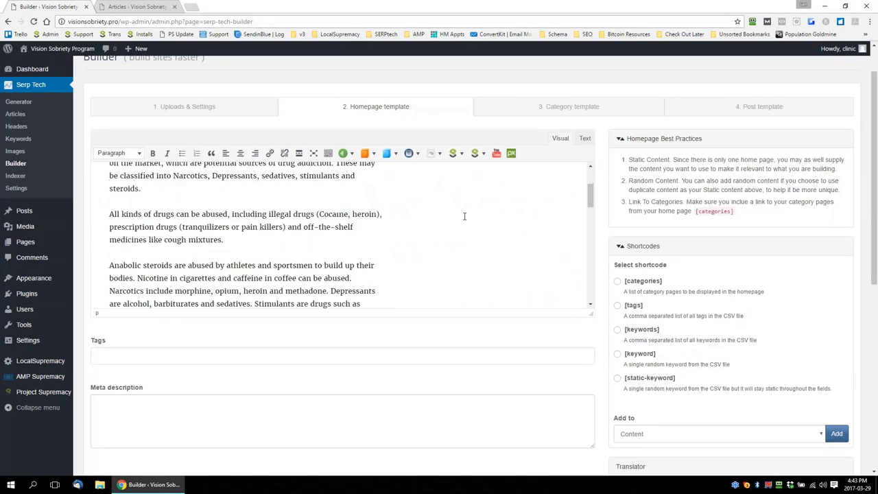
scroll(162, 215, "down", 1)
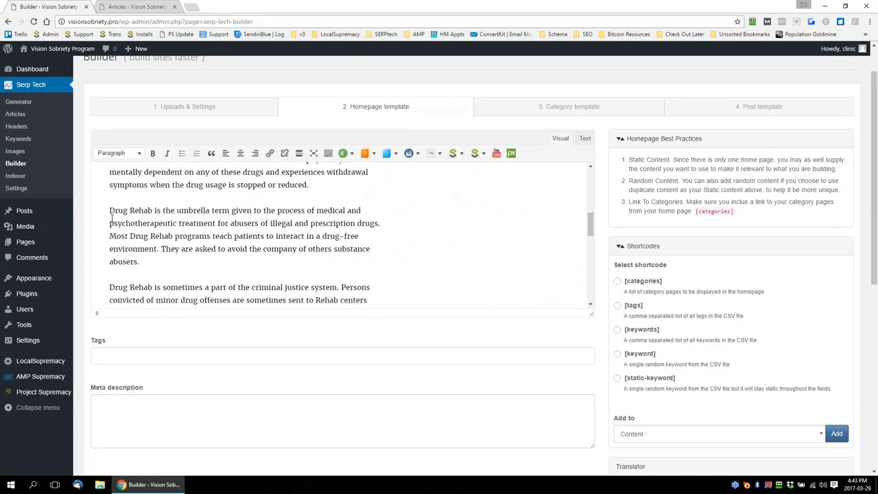
scroll(106, 210, "up", 7)
key("ctrl+a")
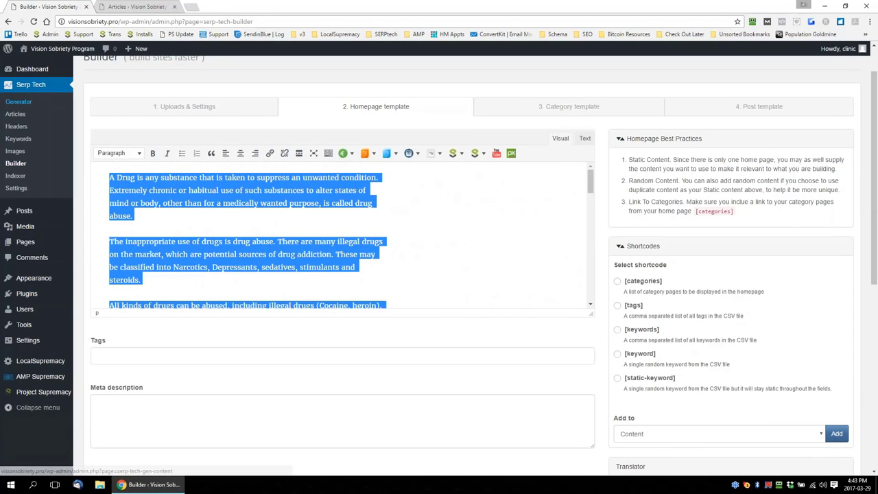
key("ctrl+v")
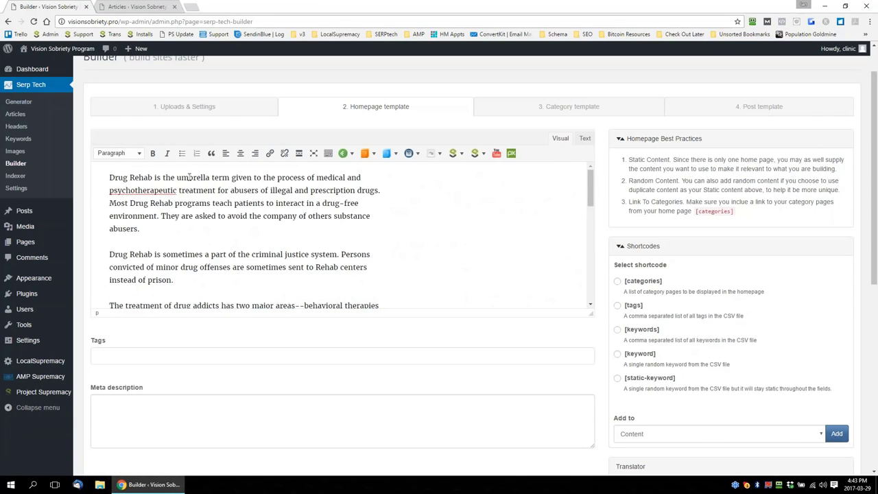
Delete the closing paragraphs of the homepage content, from "An outpatient drug-free treatment program" through to the end
scroll(259, 185, "down", 5)
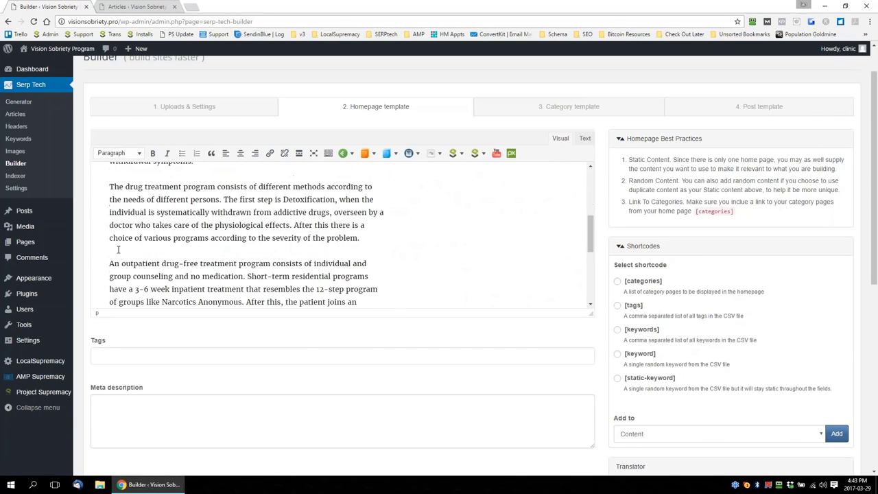
left_click_drag(106, 259, 334, 414)
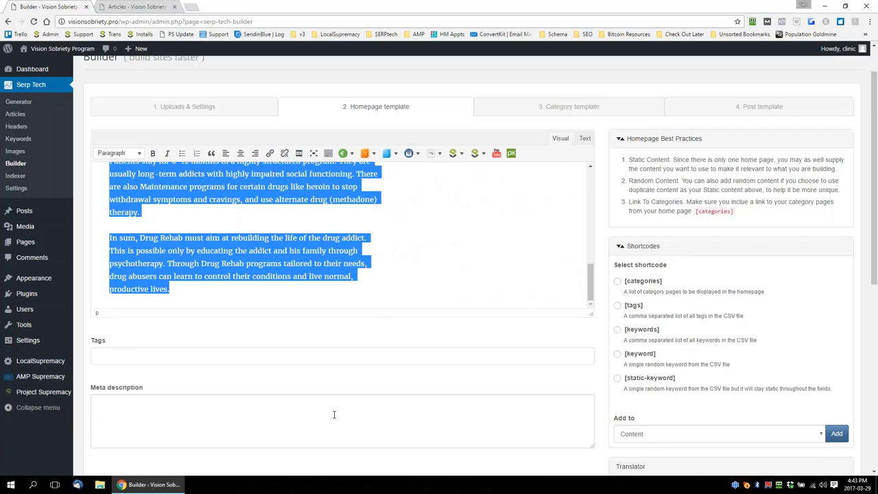
left_click(439, 287)
scroll(439, 286, "up", 8)
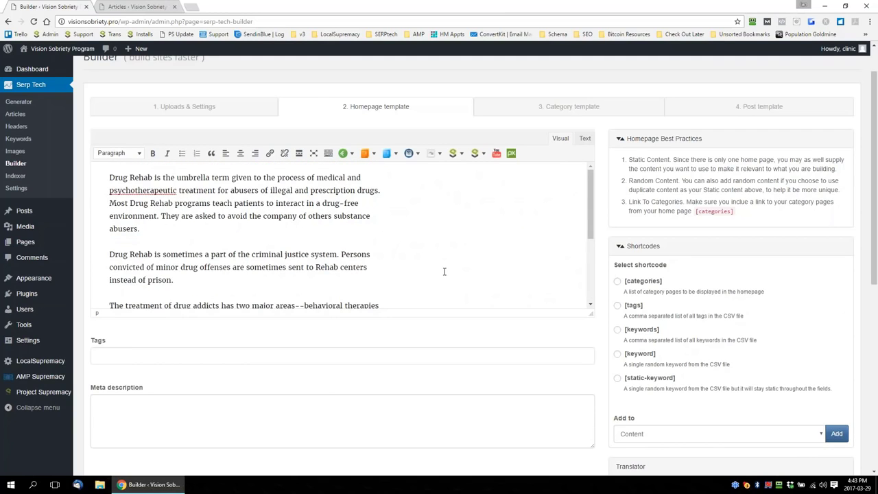
Insert a random image shortcode on a new line after the paragraph ending "instead of prison."
scroll(441, 274, "down", 3)
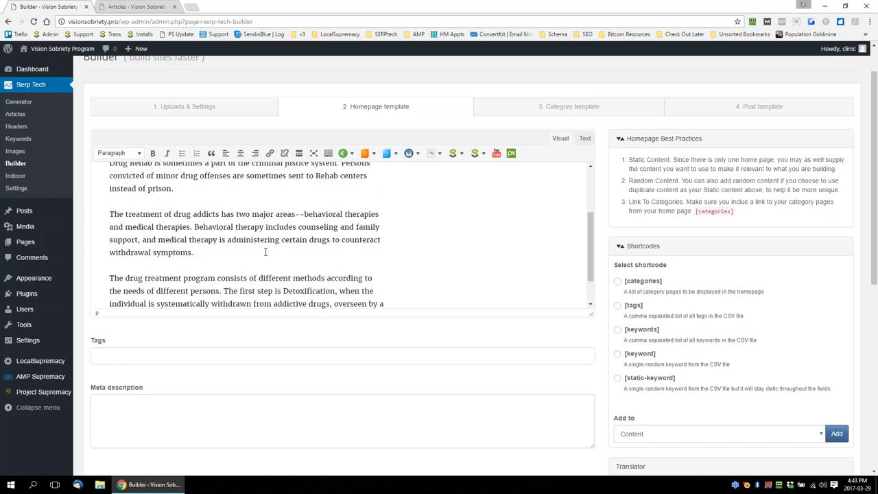
scroll(196, 238, "up", 2)
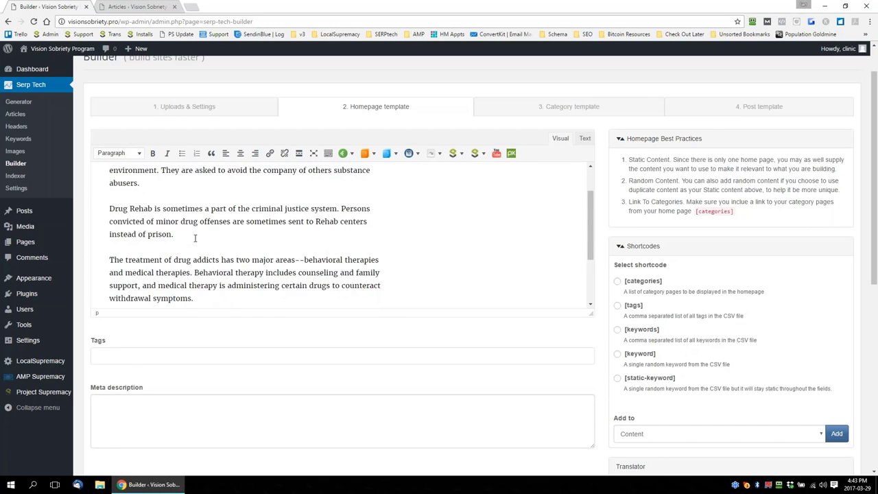
key("Return")
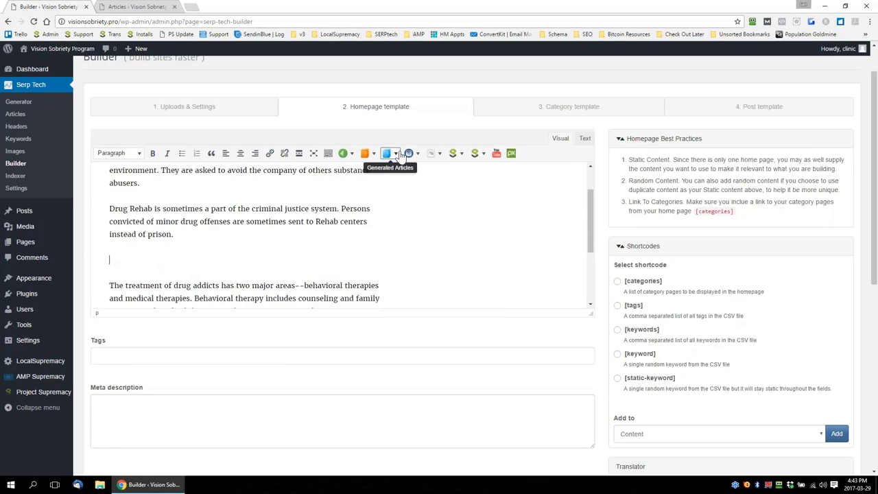
left_click(343, 153)
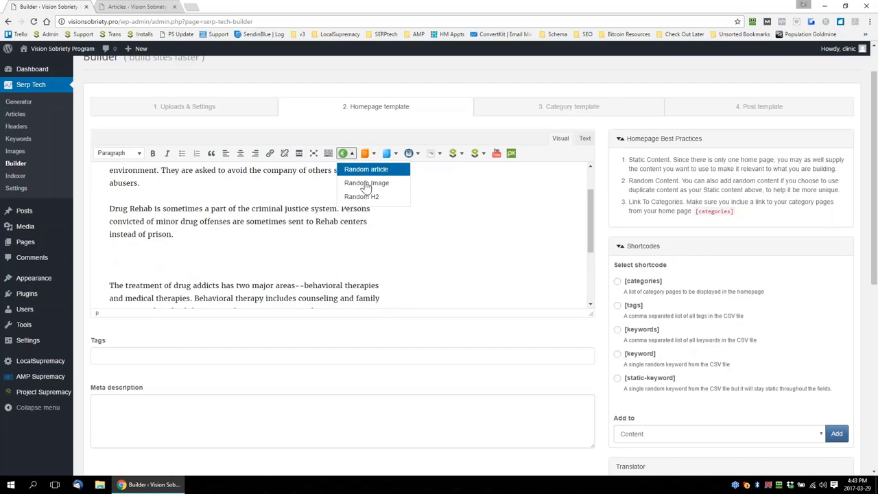
left_click(365, 183)
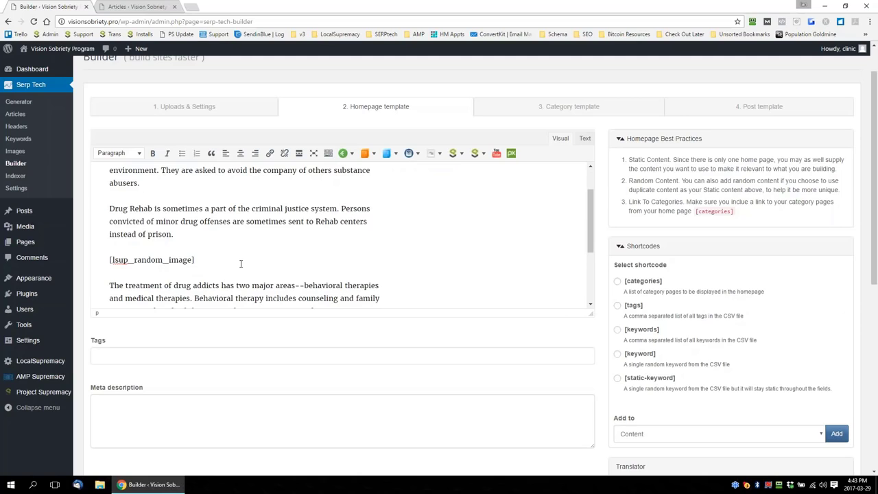
Enlarge the content editor and add a random H2 shortcode followed by a random article shortcode after the last paragraph
scroll(241, 263, "down", 5)
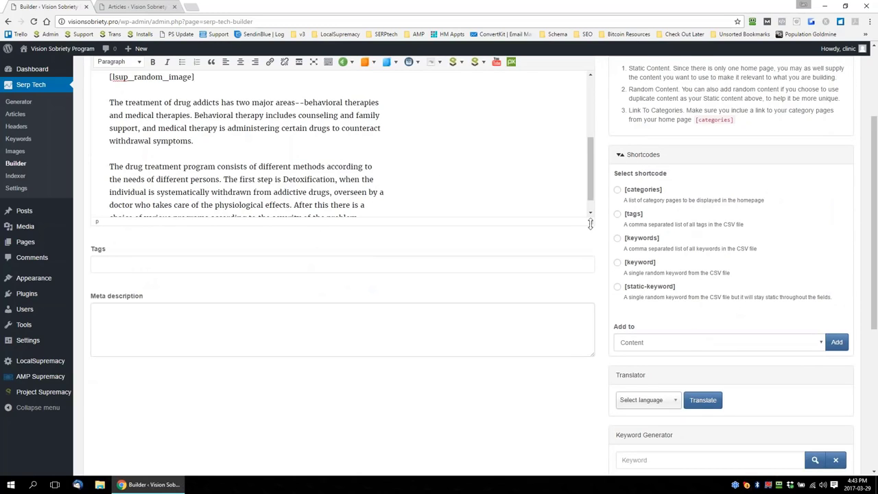
left_click_drag(591, 218, 584, 348)
left_click(373, 330)
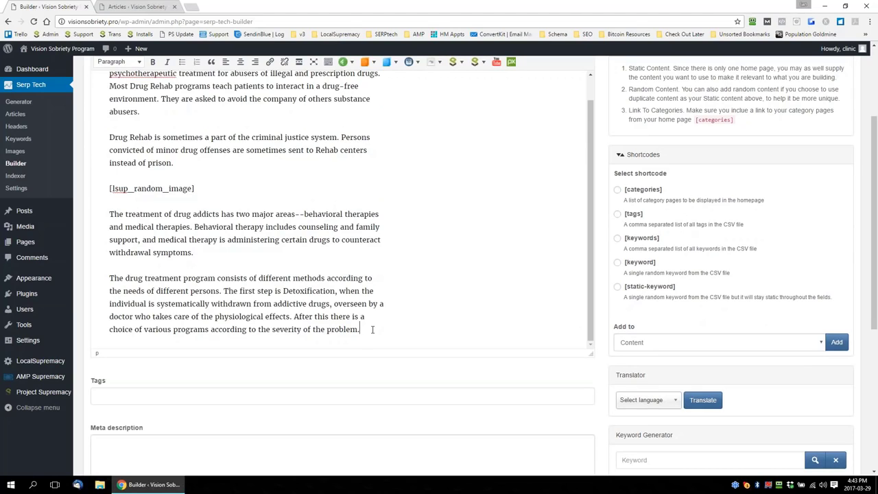
key("Return")
left_click(350, 61)
left_click(361, 105)
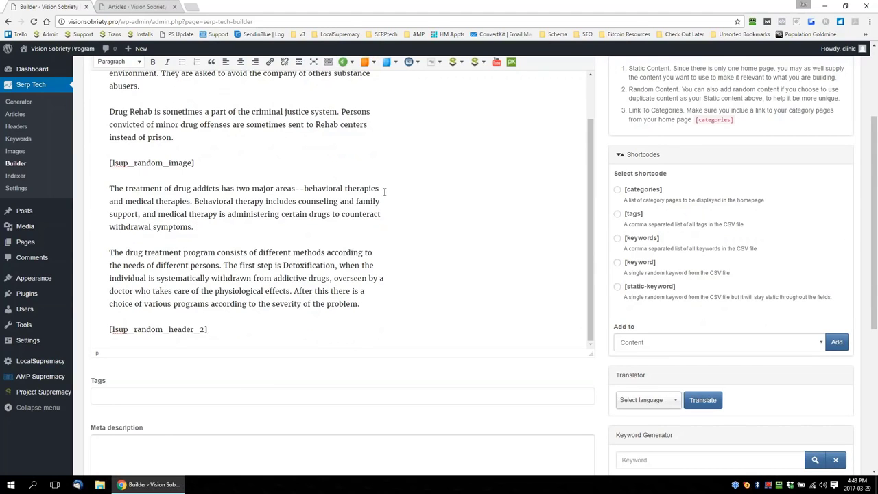
key("Return")
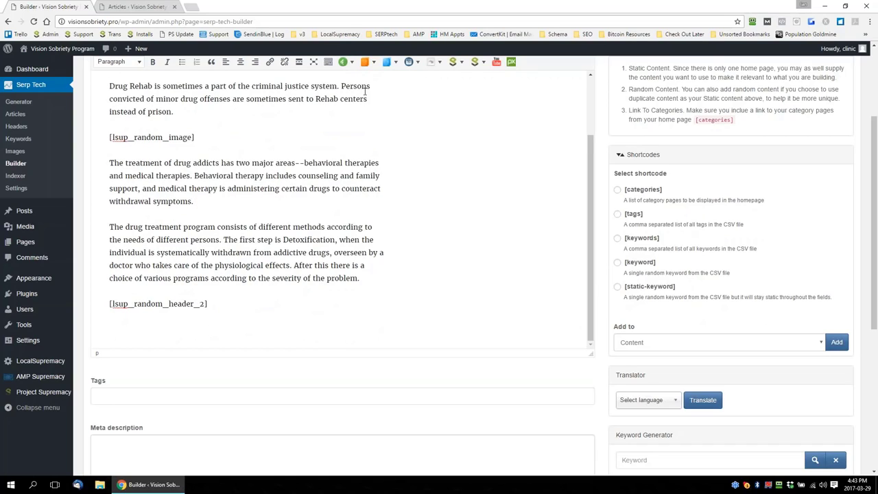
left_click(354, 63)
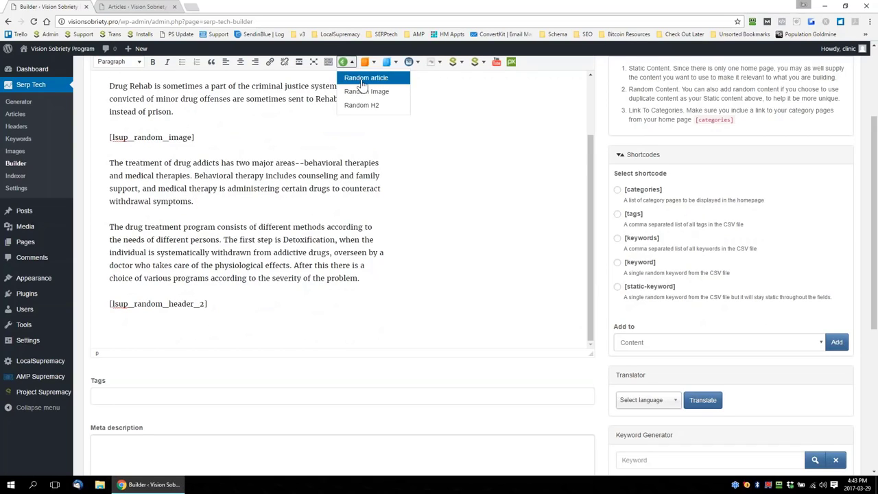
left_click(358, 85)
Add a second random H2 shortcode and a second random article shortcode at the end of the homepage content
scroll(336, 224, "up", 10)
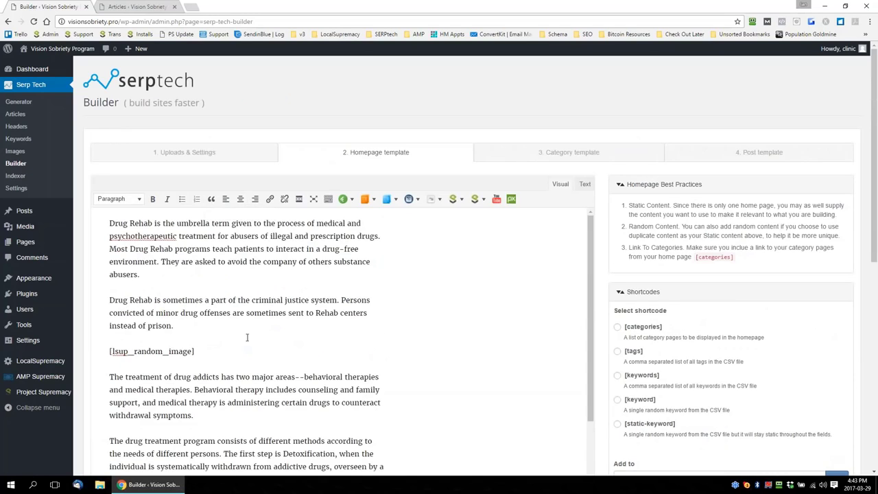
scroll(247, 329, "down", 5)
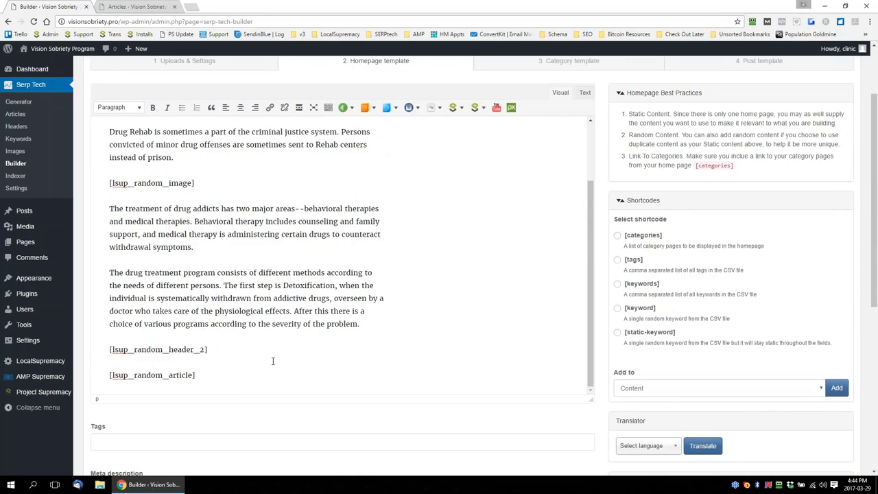
scroll(273, 361, "down", 1)
left_click(347, 108)
left_click(362, 150)
left_click(347, 108)
left_click(363, 125)
left_click(209, 388)
key("Return")
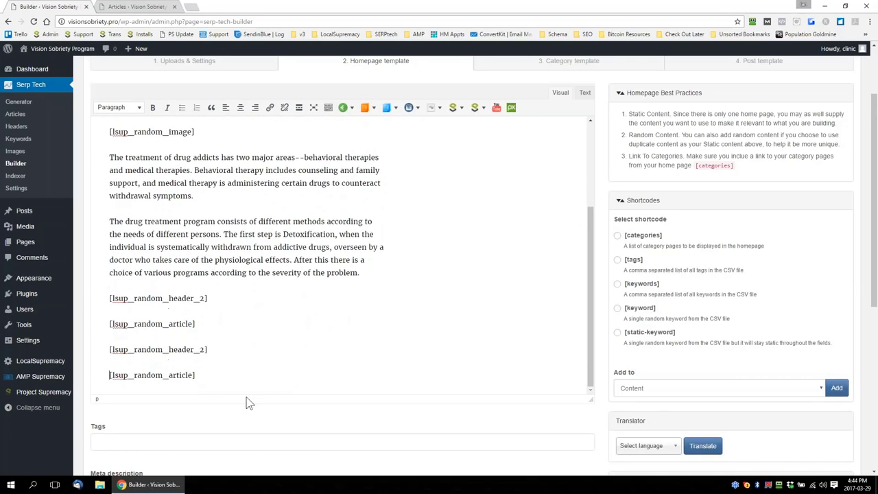
Add the [tags] shortcode to the homepage template's Tags field
scroll(553, 323, "down", 1)
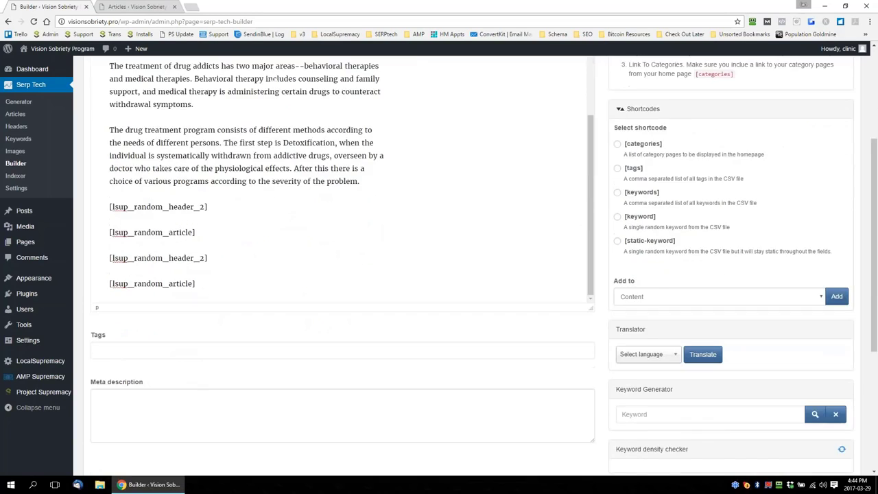
left_click(619, 171)
left_click(717, 302)
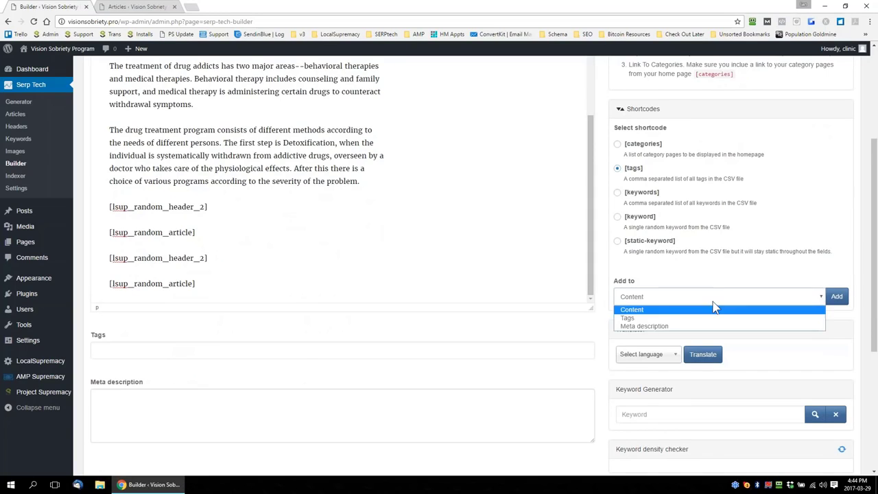
left_click(638, 317)
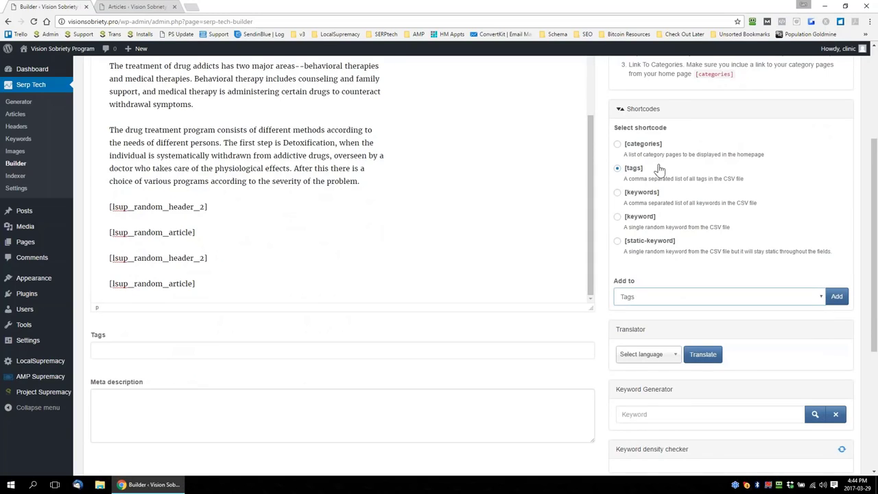
left_click(837, 297)
triple_click(123, 351)
Enter "The Best Drug & Alcohol Rehab Centers In California & Arizona" as the homepage meta description
left_click(192, 401)
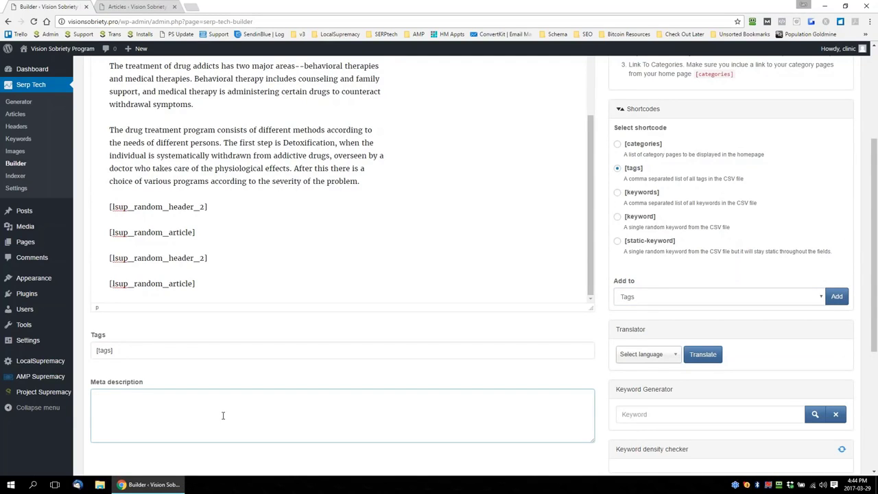
type("The Best Drug & Alcohol Rehab")
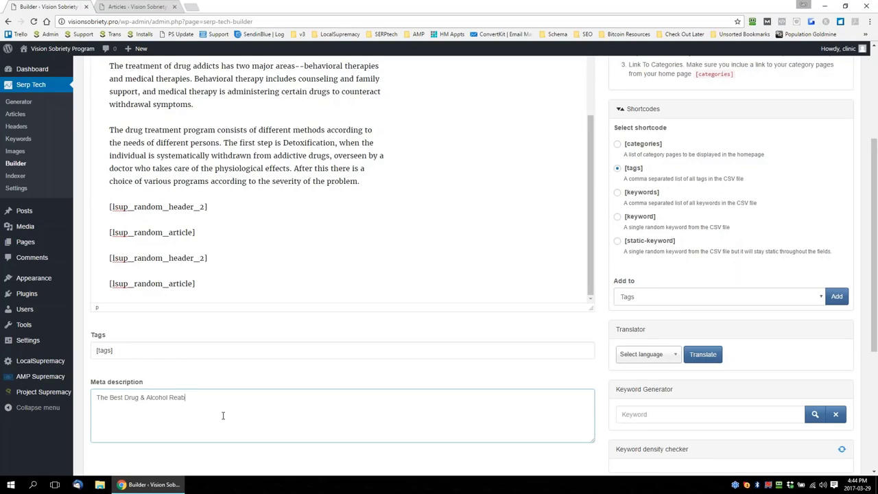
type(" Centers In Califoornia & Arizona")
Insert a horizontal line on a new line below the last random article shortcode in the homepage content
scroll(412, 284, "up", 5)
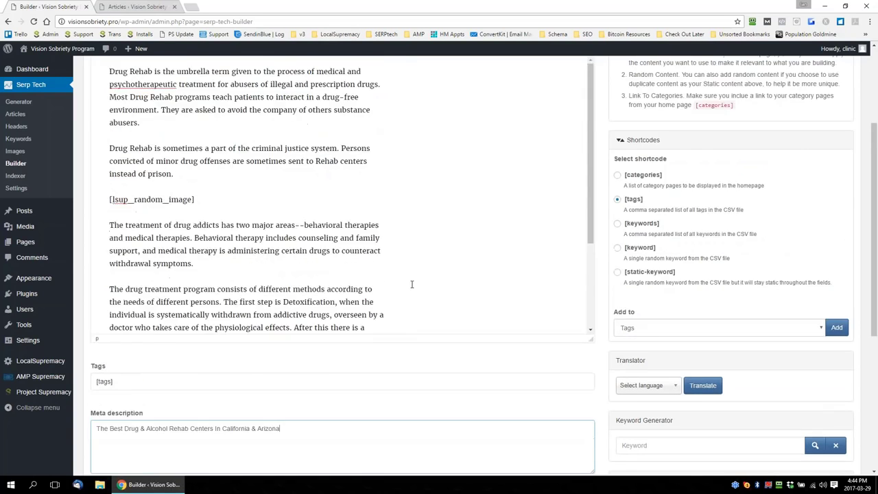
scroll(416, 278, "down", 4)
left_click(237, 374)
key("Return")
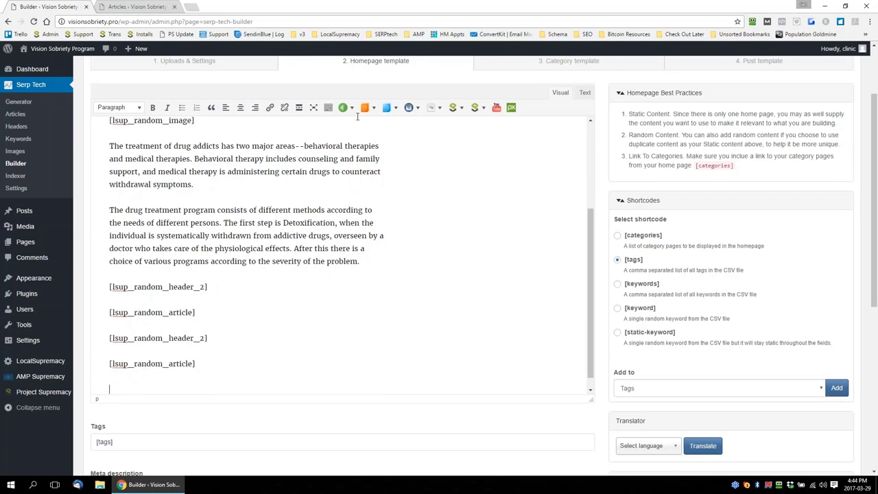
left_click(327, 108)
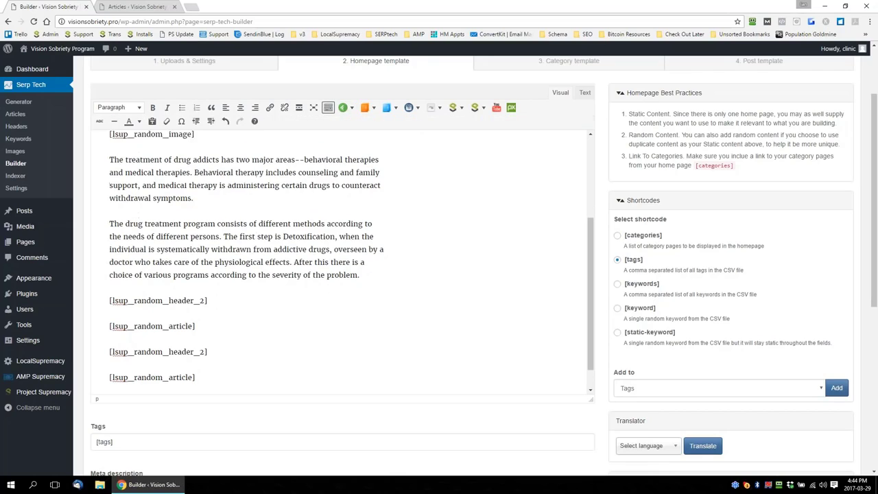
left_click(114, 121)
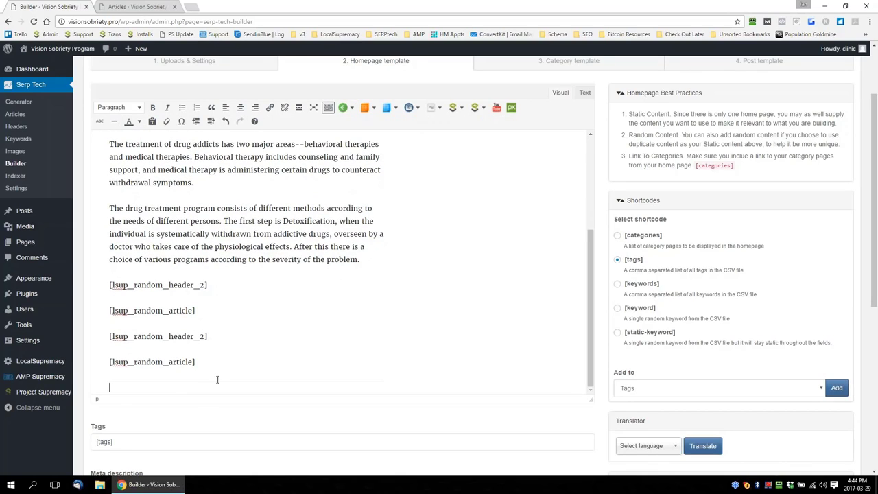
Add the [categories] shortcode, cutting it from the Tags field and pasting it below the last random article shortcode in the homepage content
key("ctrl+plus")
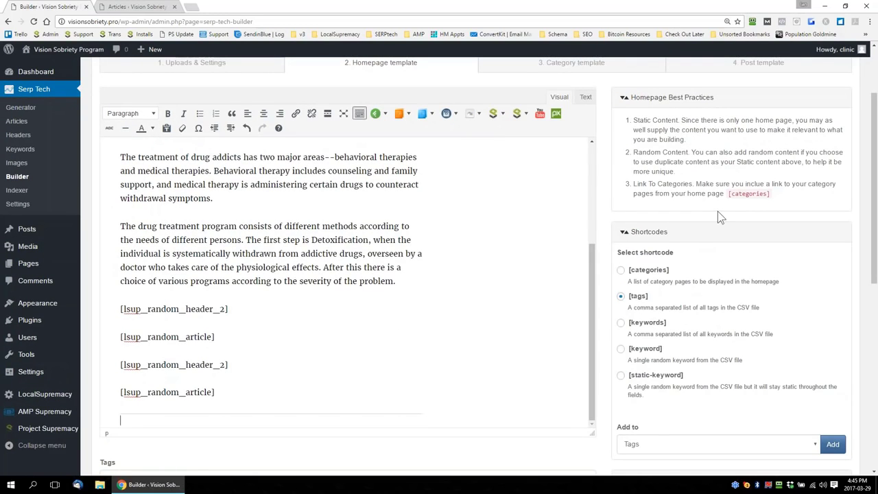
left_click(622, 272)
scroll(481, 340, "down", 2)
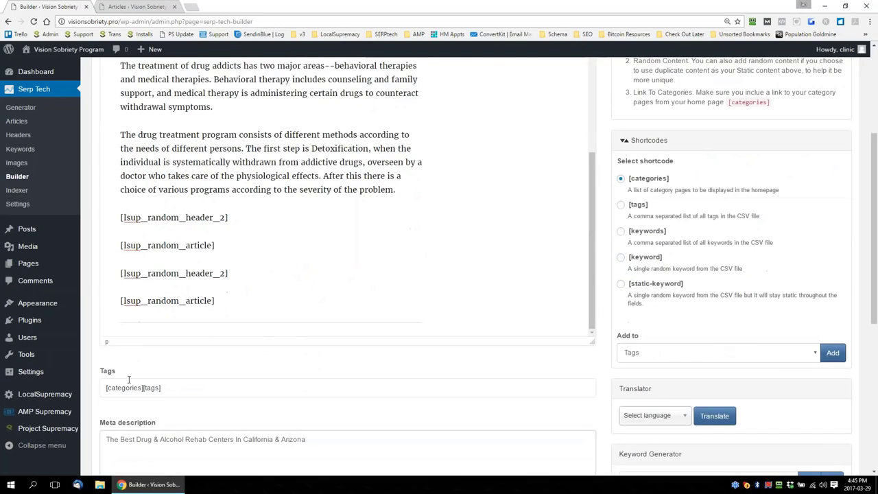
left_click_drag(142, 388, 105, 388)
key("ctrl+c")
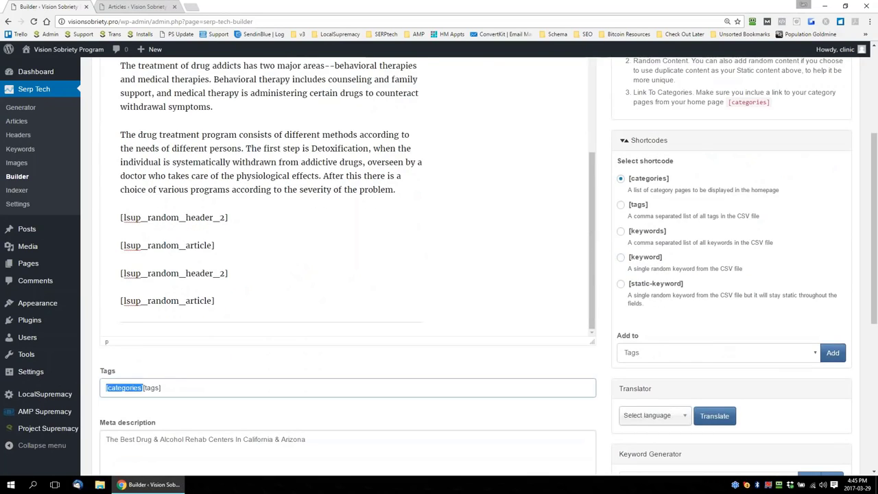
key("BackSpace")
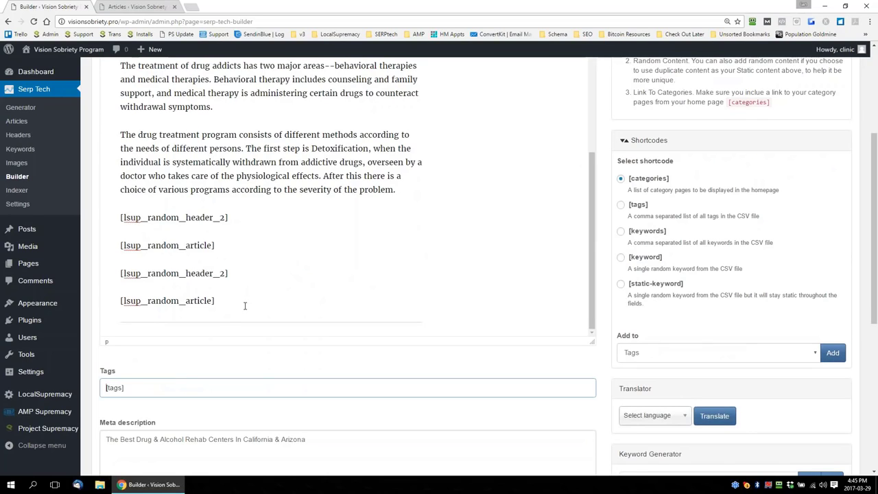
left_click(453, 327)
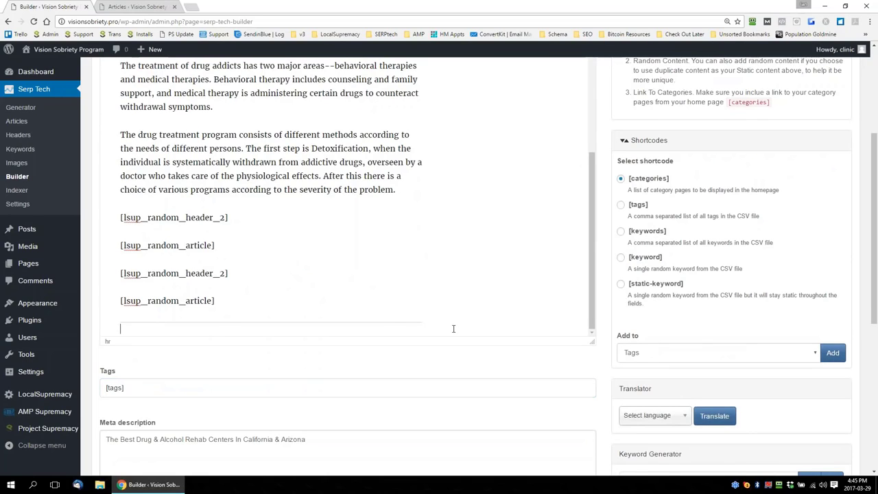
key("ctrl+v")
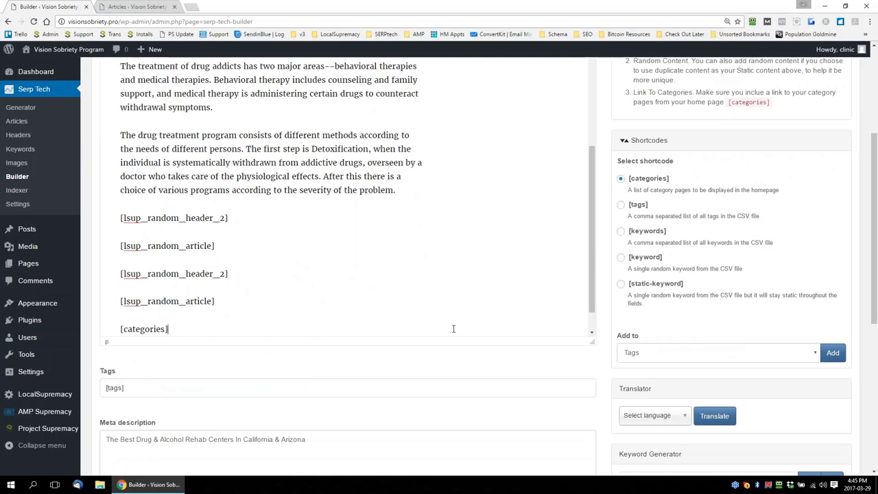
Place a horizontal line between the last random article shortcode and the [categories] shortcode in the homepage content
scroll(448, 320, "up", 8)
scroll(446, 317, "down", 10)
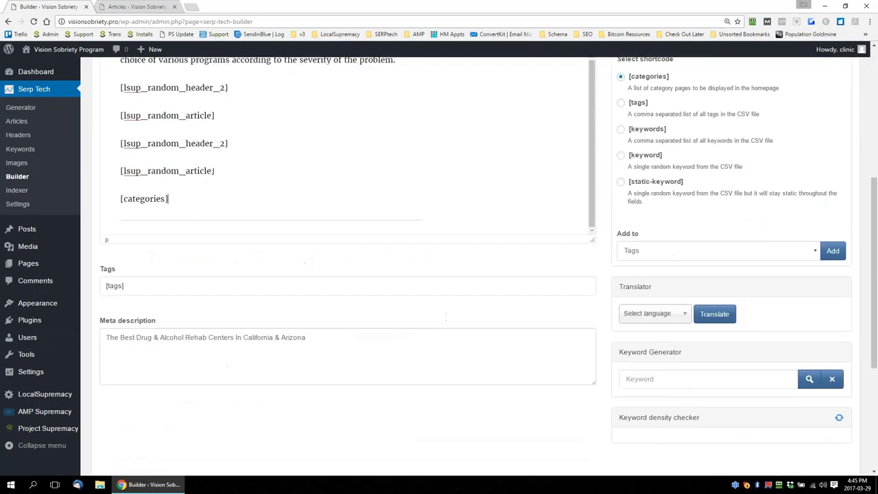
scroll(445, 316, "down", 3)
scroll(361, 245, "up", 2)
scroll(309, 239, "up", 1)
left_click(233, 147)
key("Return")
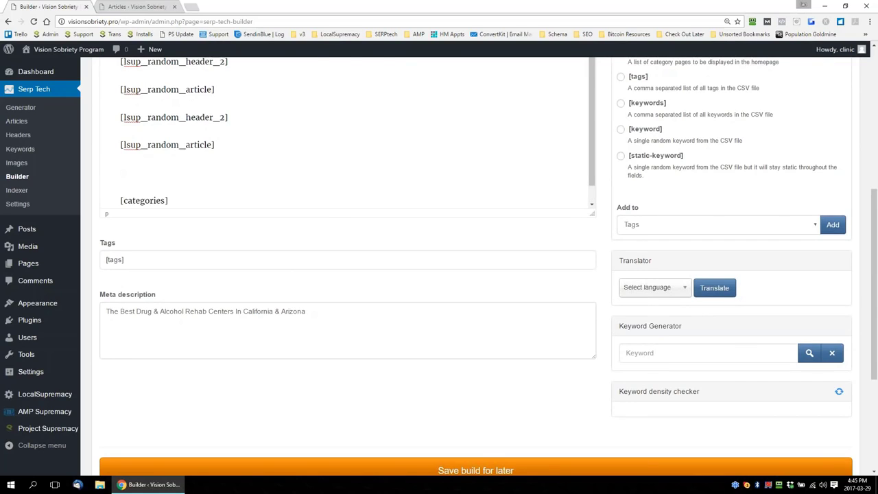
scroll(347, 226, "up", 3)
left_click(125, 91)
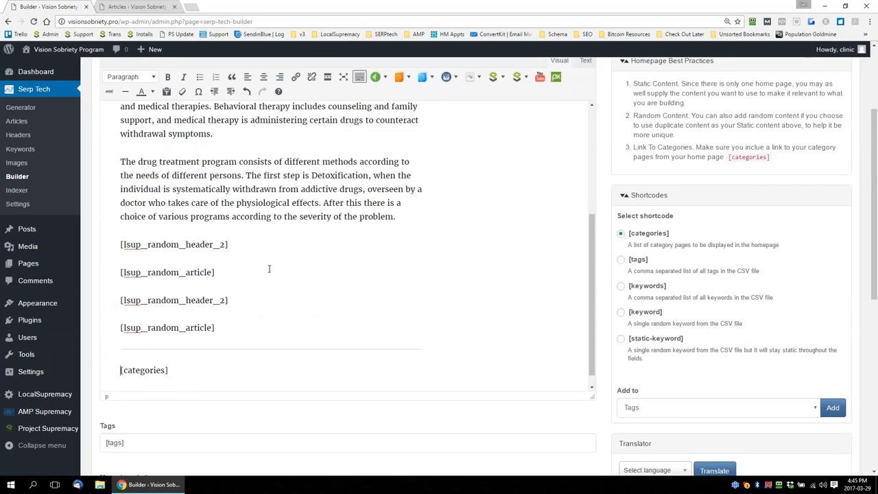
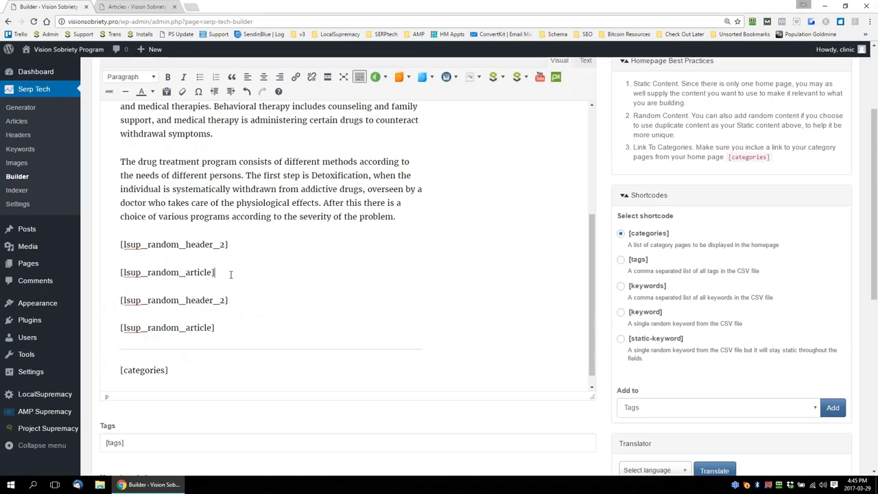
Insert a random image shortcode on its own line between the first random article and the second random header in the homepage content
key("Return")
left_click(378, 77)
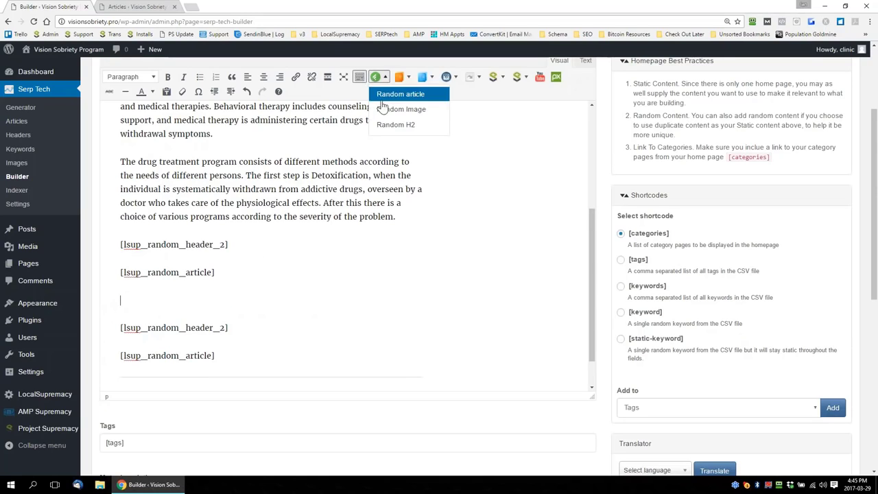
left_click(384, 109)
scroll(329, 281, "down", 1)
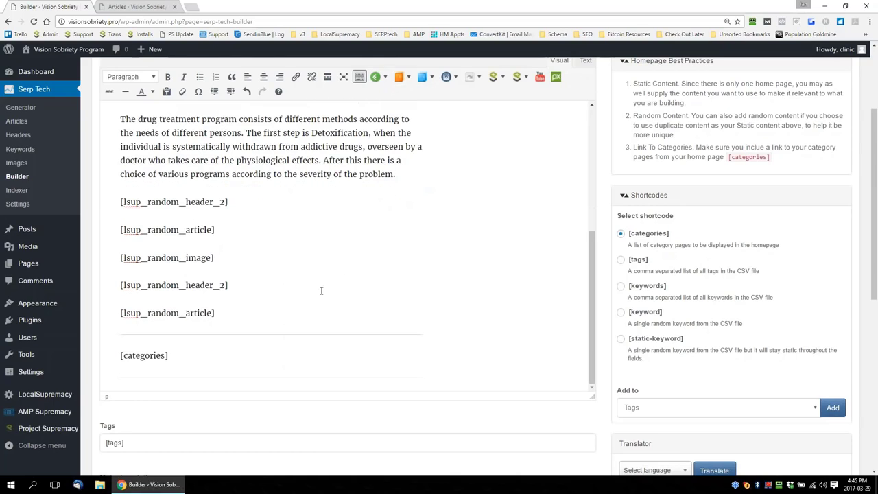
left_click_drag(122, 355, 120, 355)
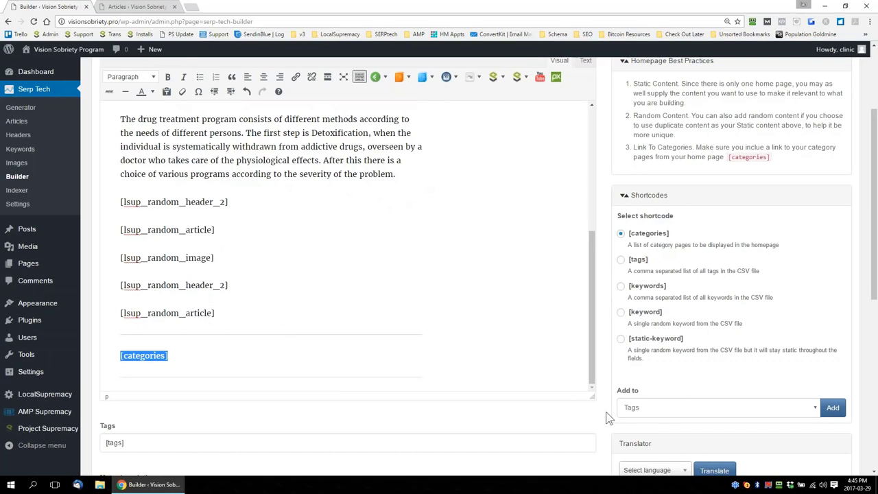
Add the [category_name] shortcode to both the Title and the URL of the category template
scroll(607, 419, "up", 2)
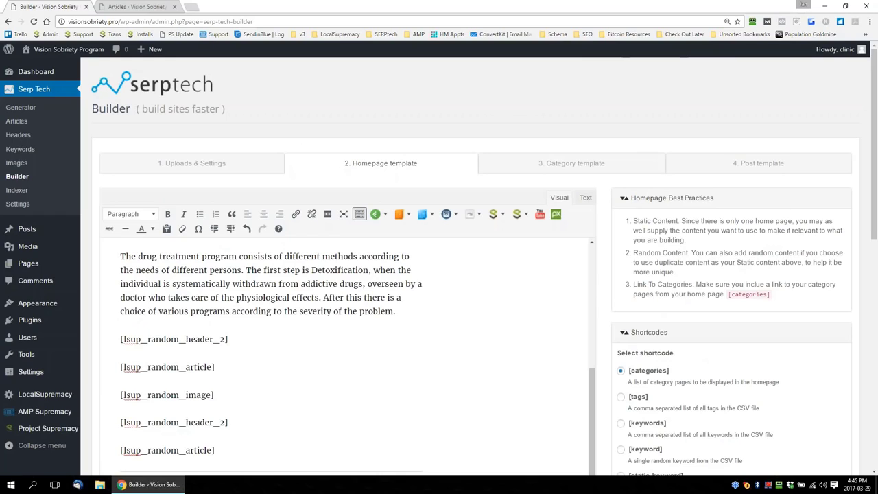
left_click(570, 174)
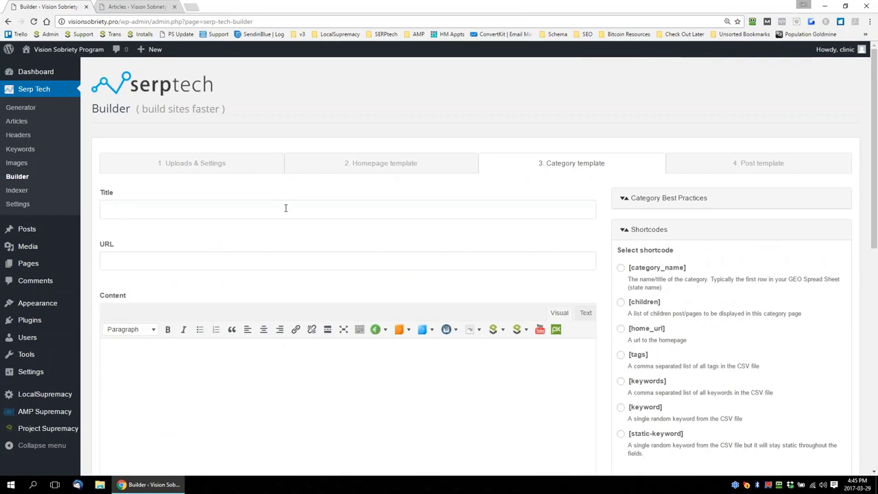
left_click(621, 267)
scroll(604, 276, "down", 1)
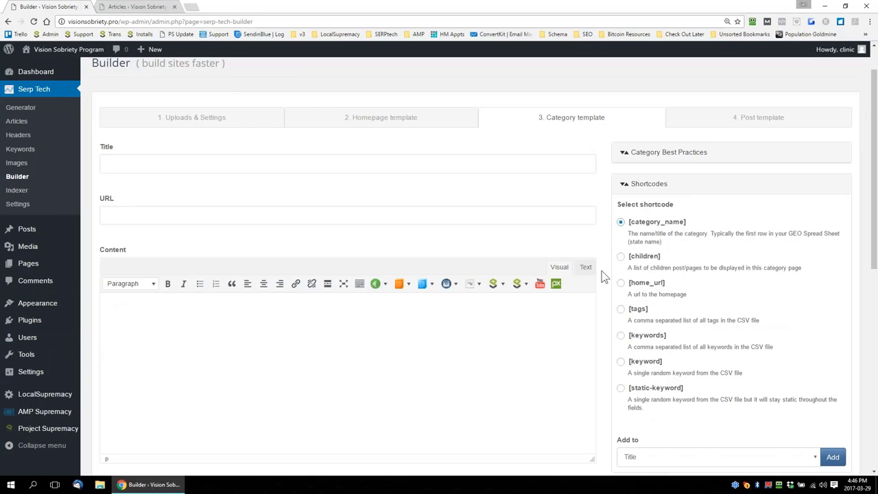
left_click(832, 457)
scroll(842, 388, "down", 1)
left_click(746, 411)
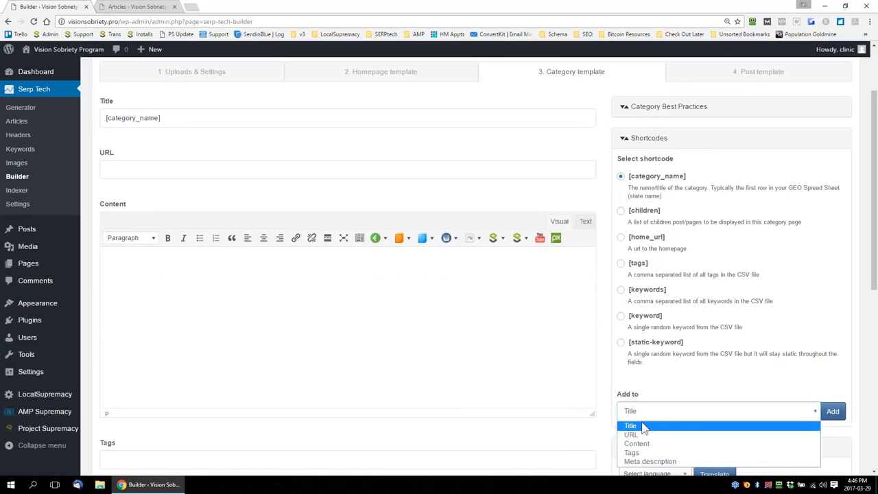
left_click(640, 435)
left_click(832, 411)
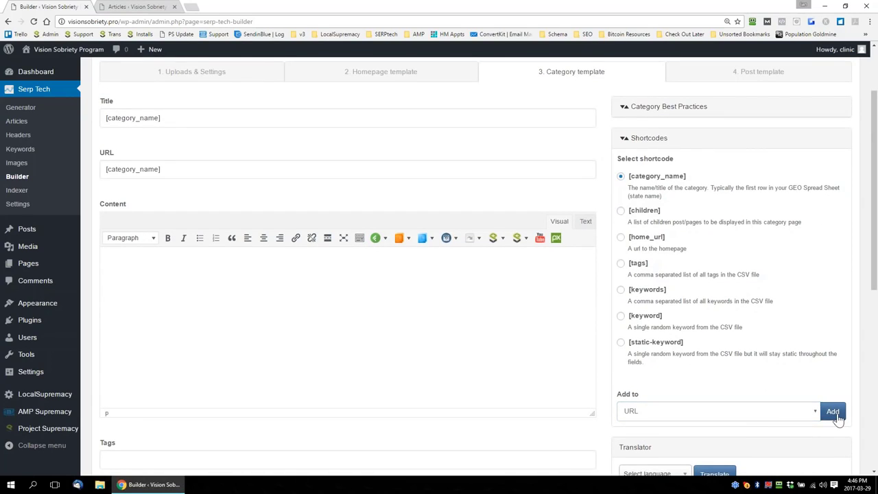
Copy the first four paragraphs of article lsup_article_1033, with their HTML tags, and return to the category template
left_click(392, 298)
key("ctrl+Tab")
left_click(510, 211)
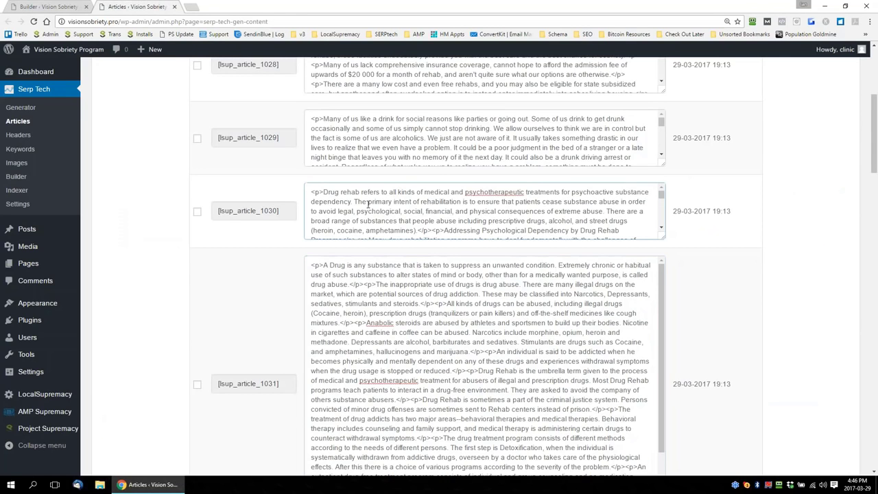
scroll(446, 203, "up", 1)
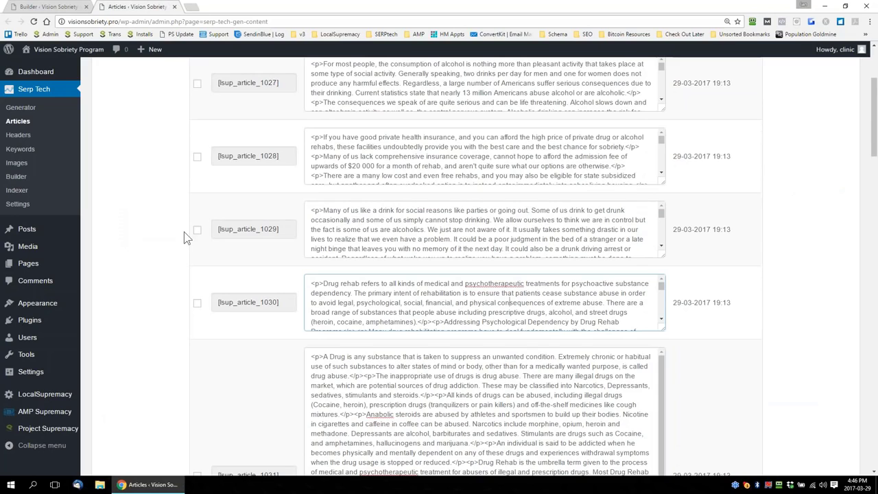
scroll(189, 239, "down", 5)
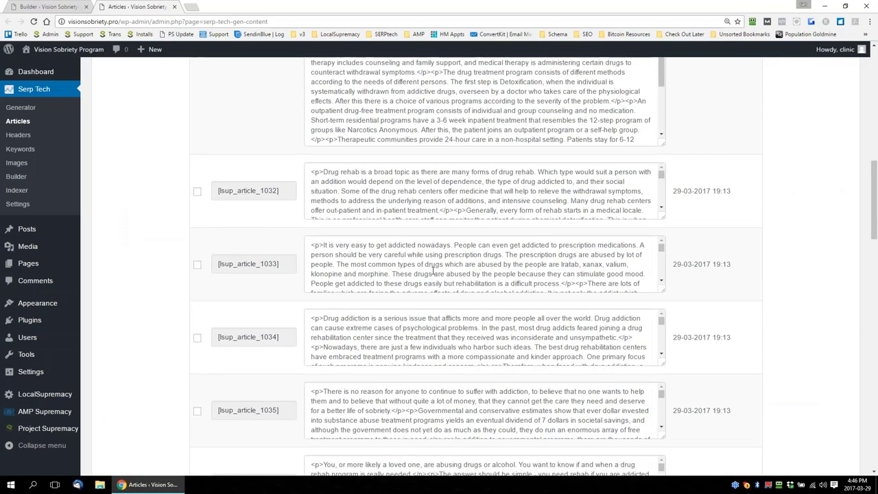
left_click(369, 255)
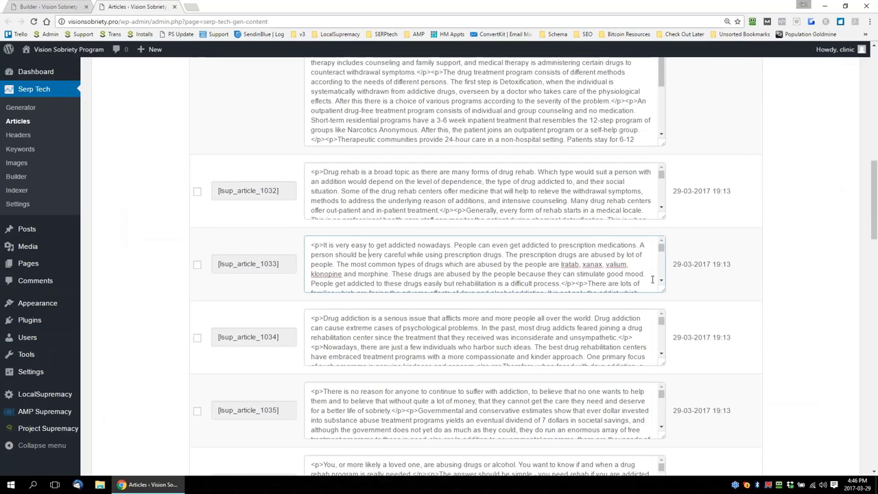
left_click_drag(662, 290, 662, 467)
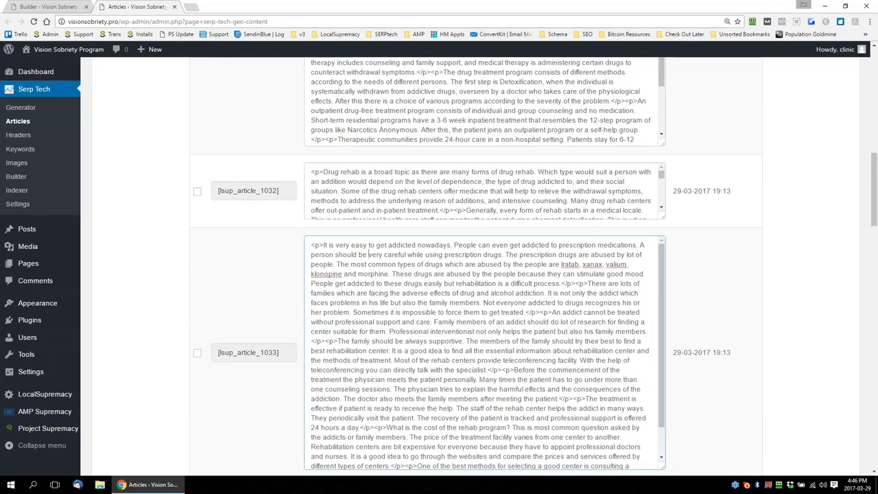
left_click_drag(503, 370, 311, 245)
key("ctrl+c")
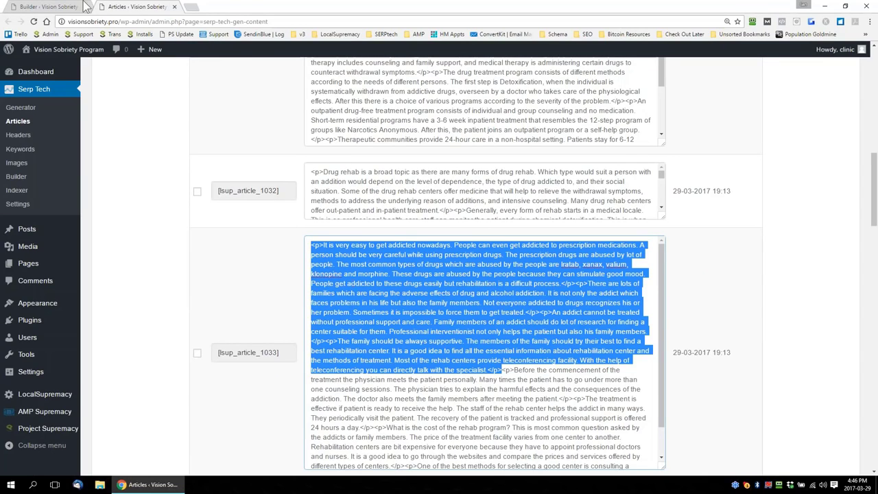
left_click(65, 8)
left_click(188, 274)
key("ctrl+v")
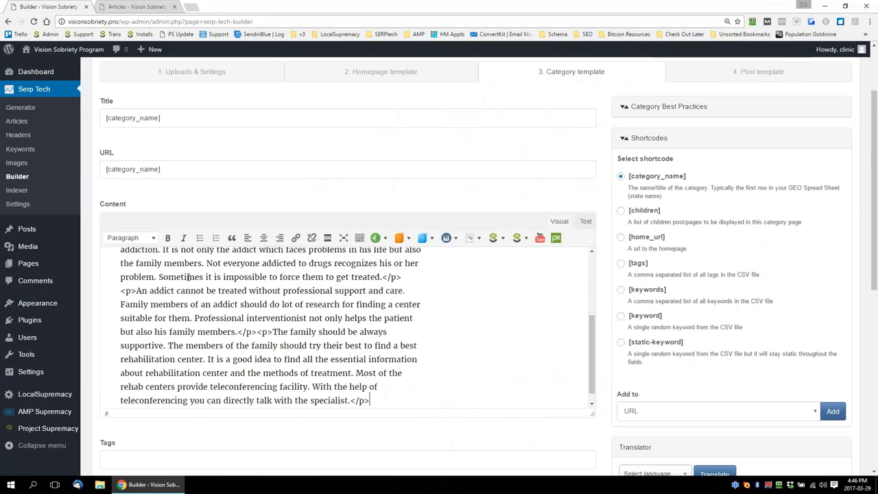
key("ctrl+a")
key("Delete")
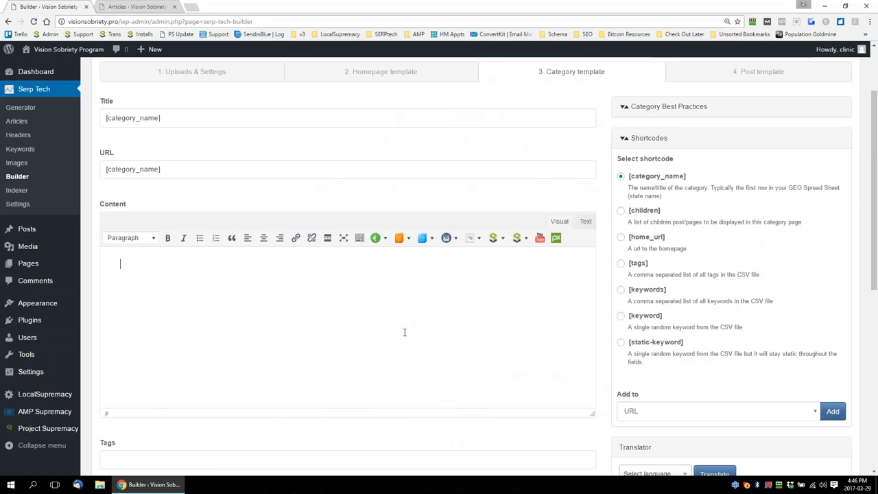
Paste the copied article paragraphs into the category content as HTML source and return to the visual view
left_click(585, 221)
key("ctrl+v")
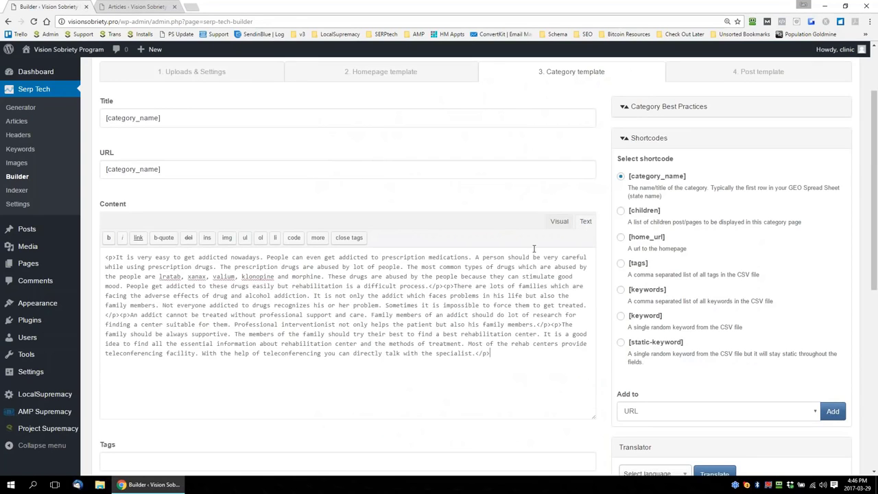
left_click(559, 221)
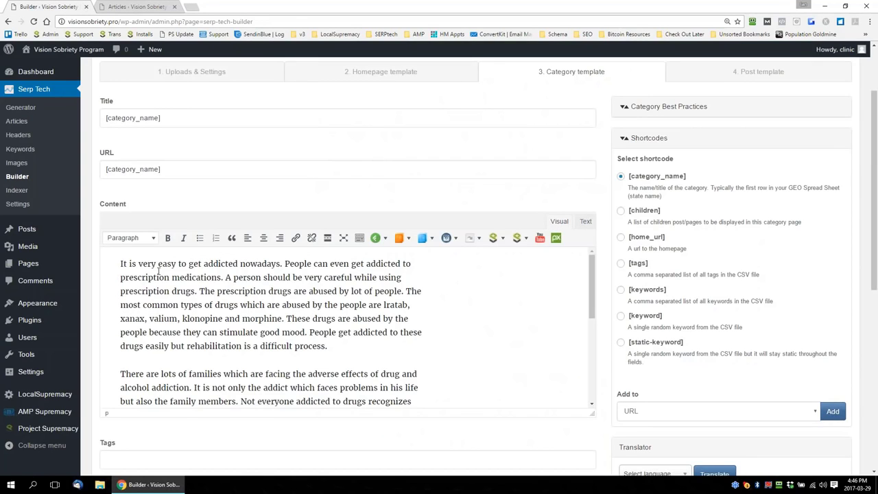
Add "especially in [category_name]" after "nowadays" in the first sentence of the category content, using the category name shortcode
left_click(281, 264)
type("especially in")
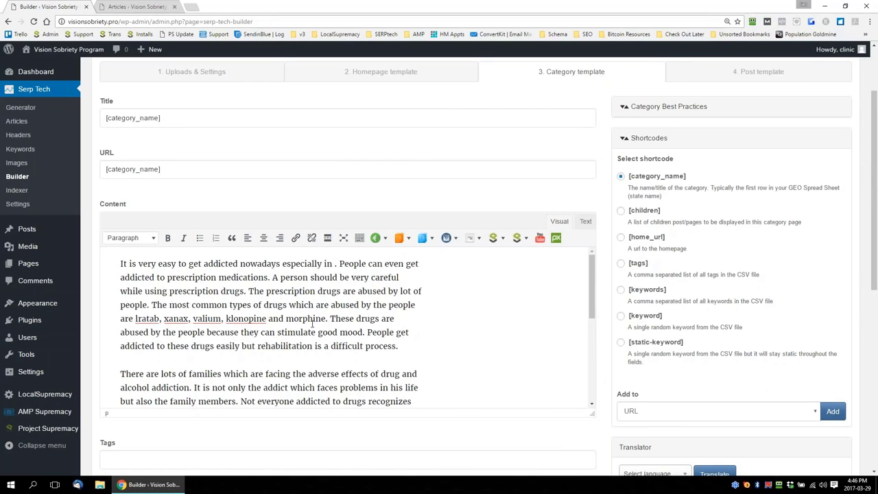
left_click_drag(162, 118, 102, 119)
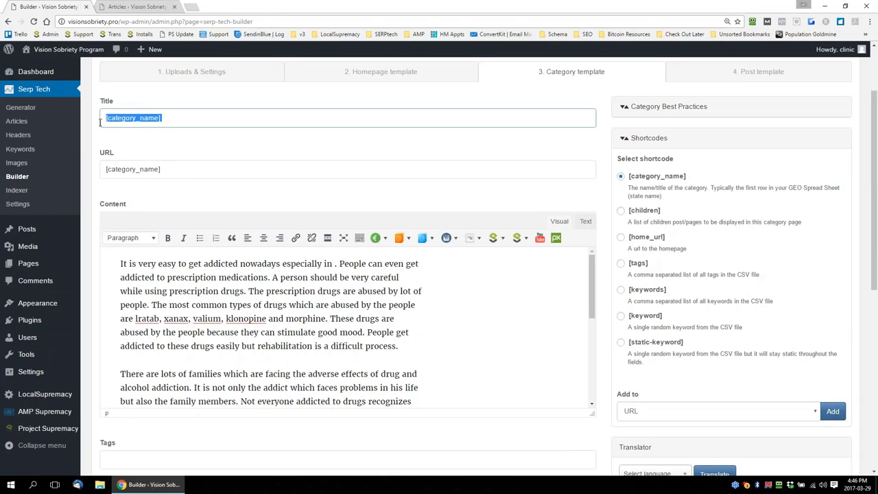
left_click(663, 411)
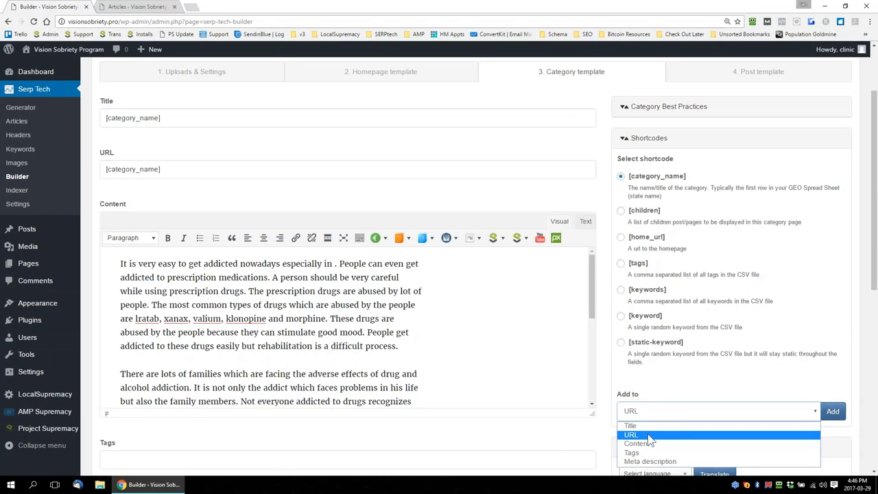
left_click(643, 443)
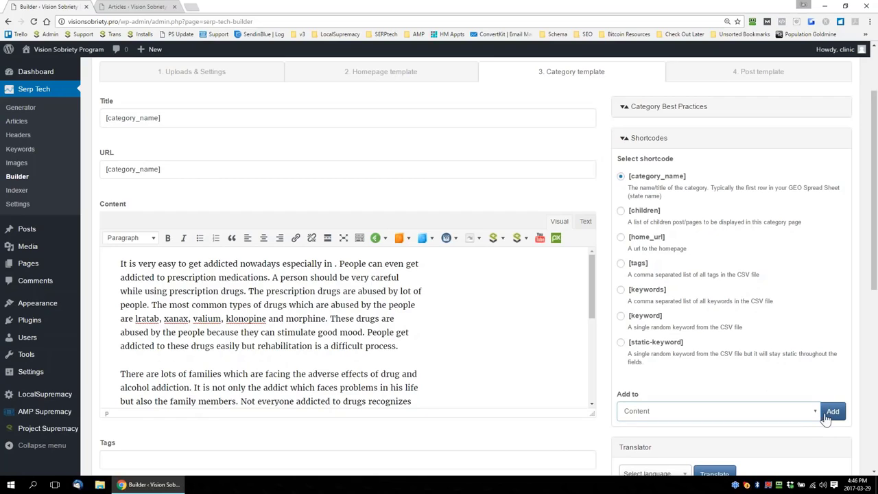
left_click(828, 414)
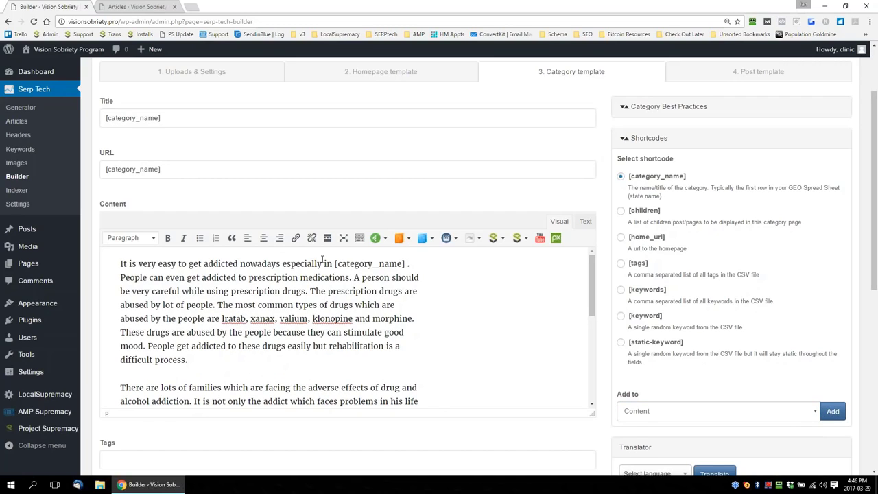
Make "in [category_name]" bold in the first sentence and remove the extra space before the period
left_click_drag(323, 263, 411, 257)
key("ctrl+b")
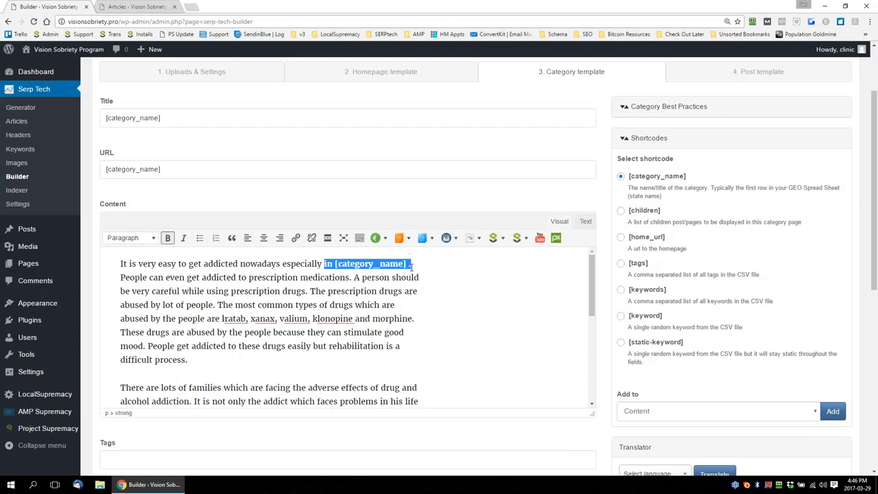
left_click(411, 265)
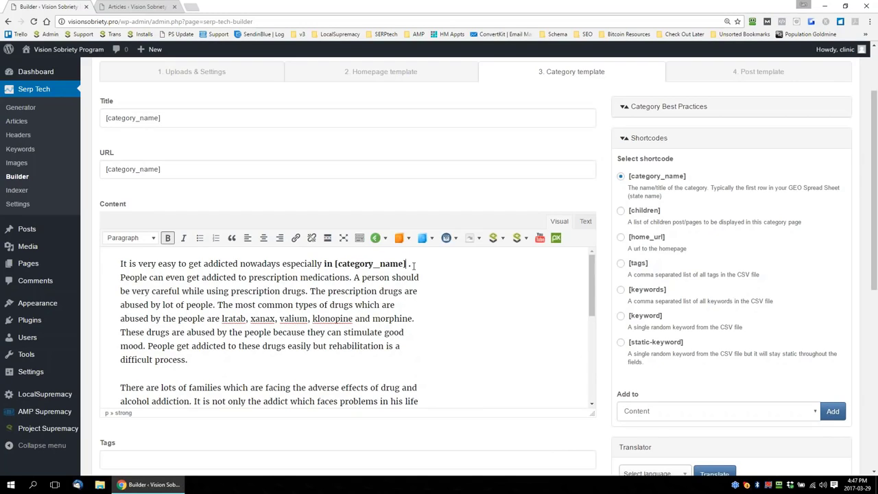
key("Delete")
Copy the header "What Are Drug Rehab Programs" from the Headers list onto a new line at the end of the category content
scroll(485, 317, "down", 3)
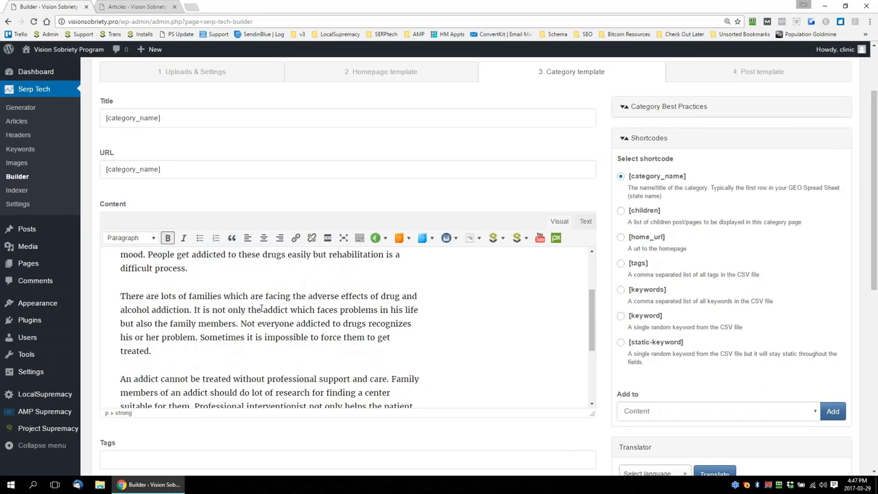
scroll(265, 309, "down", 3)
scroll(275, 309, "up", 3)
scroll(274, 309, "down", 4)
left_click(181, 387)
key("Return")
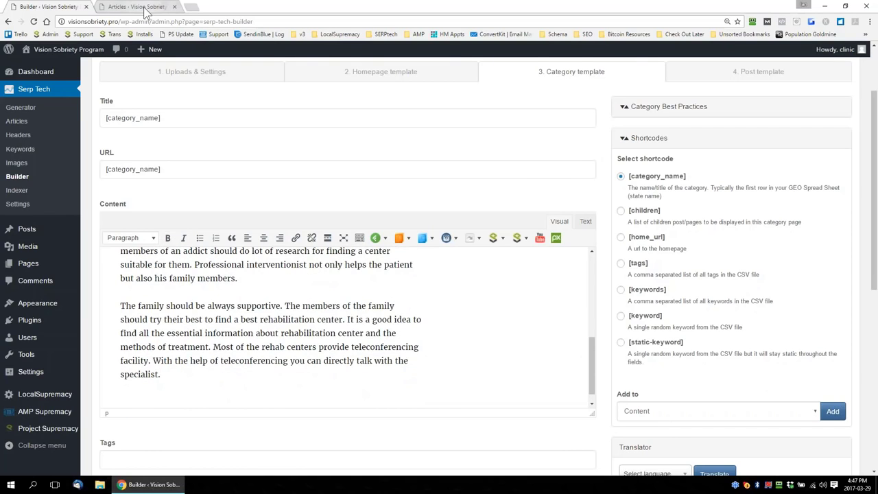
key("ctrl+Tab")
left_click(18, 136)
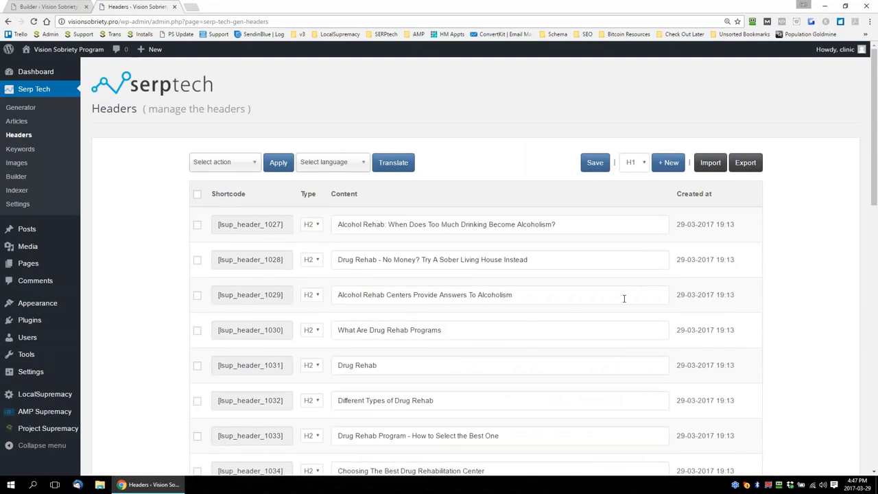
left_click_drag(472, 327, 337, 330)
key("ctrl+c")
key("ctrl+Tab")
key("ctrl+v")
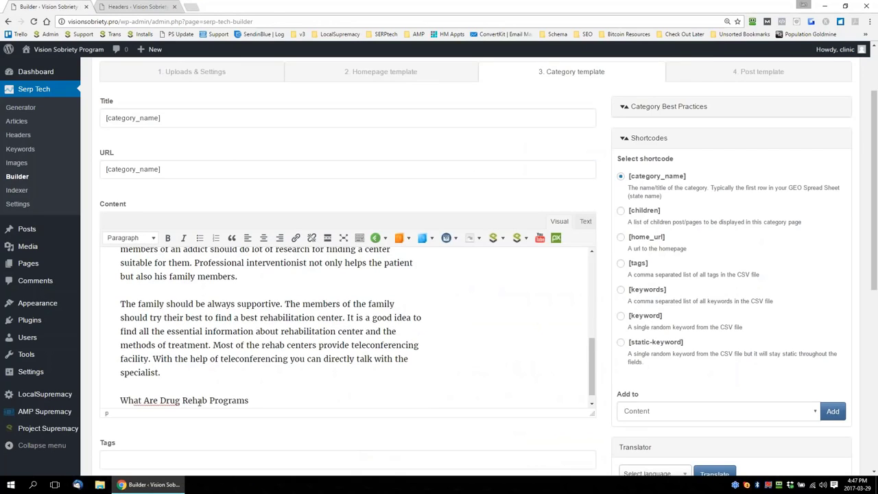
Reword the pasted header line as "What Drug & Alcohol Rehab Programs Exist In [category_name]", using the category name shortcode
type("& Alcohol")
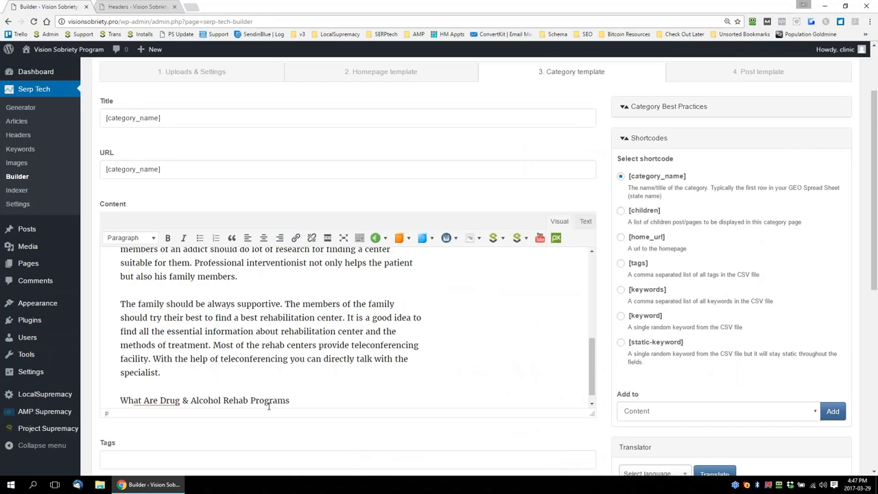
left_click(160, 400)
key("BackSpace")
key("BackSpace")
key("BackSpace")
key("BackSpace")
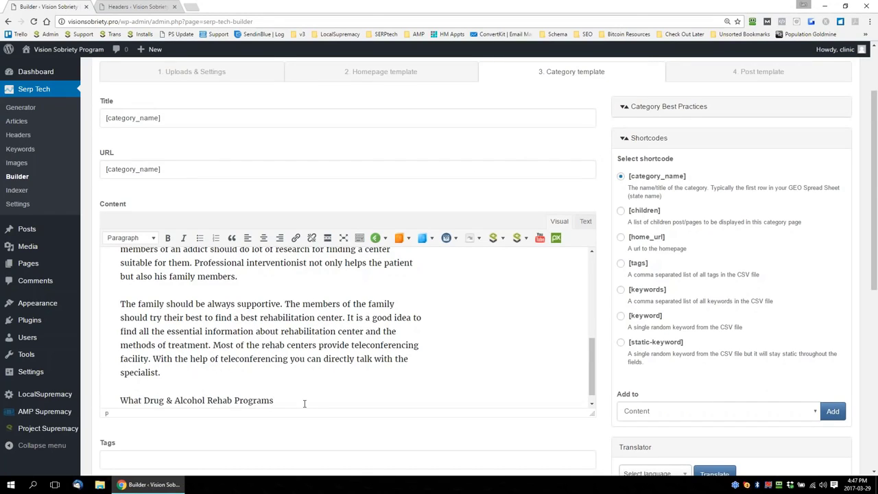
type("Exist In")
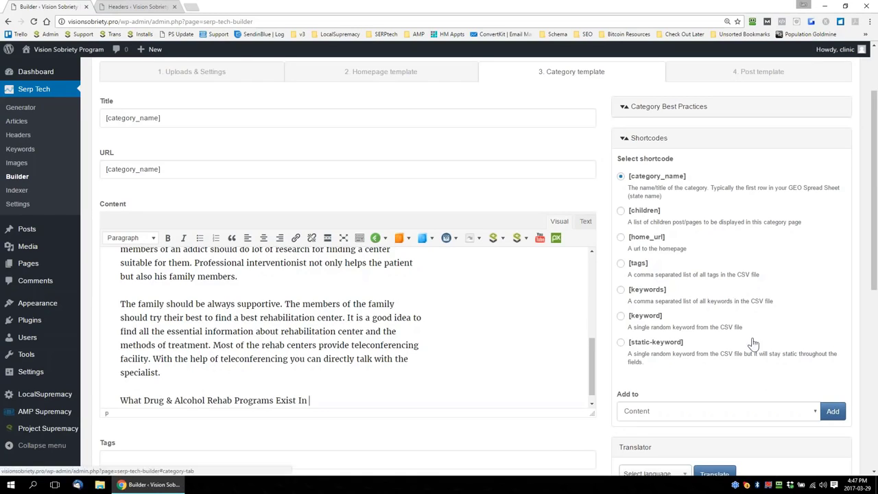
left_click(832, 411)
Format the line "What Drug & Alcohol Rehab Programs Exist In [category_name]" as Heading 2
left_click_drag(395, 400, 113, 394)
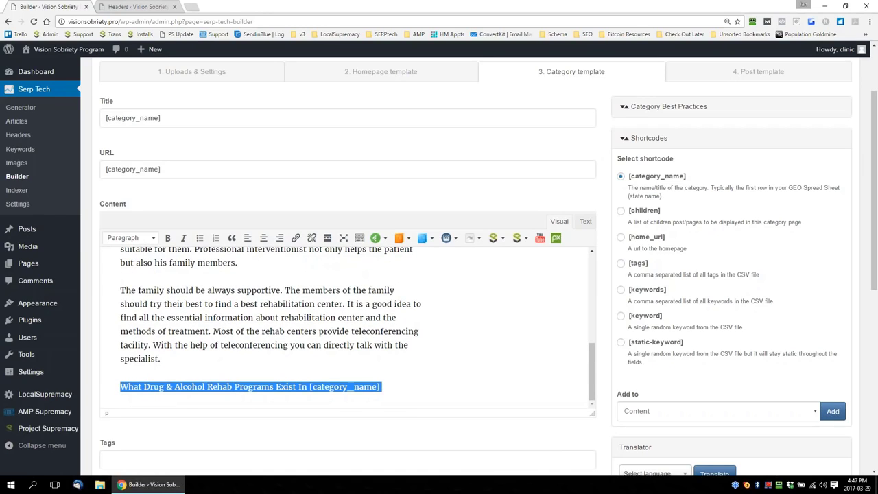
left_click(130, 237)
left_click(146, 302)
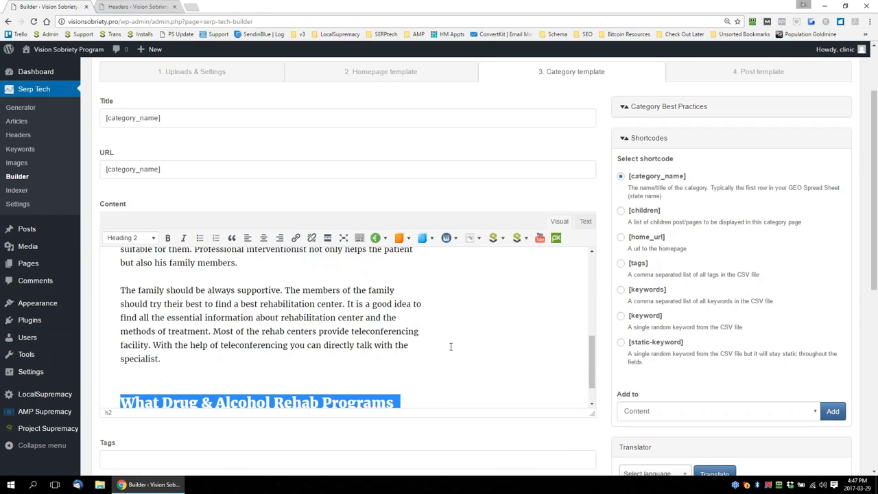
scroll(451, 347, "down", 1)
scroll(455, 345, "up", 3)
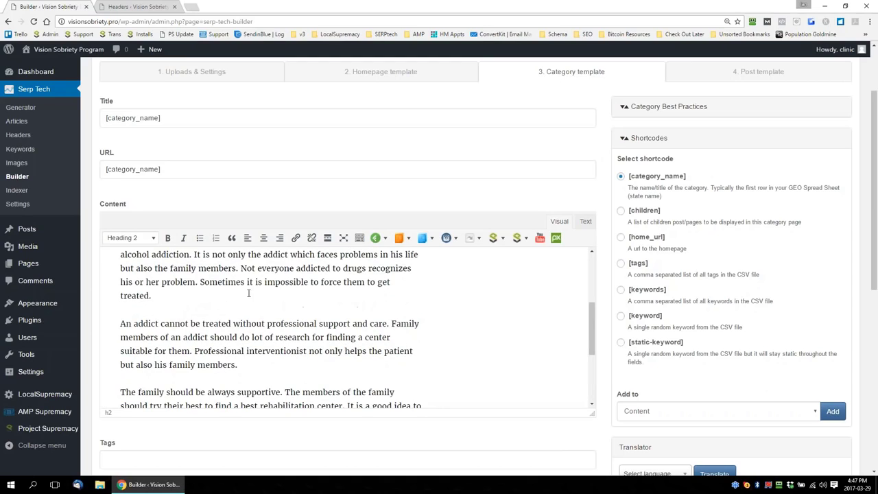
Insert a random image shortcode on its own line after the category content paragraph ending in "treated."
left_click(203, 292)
key("Return")
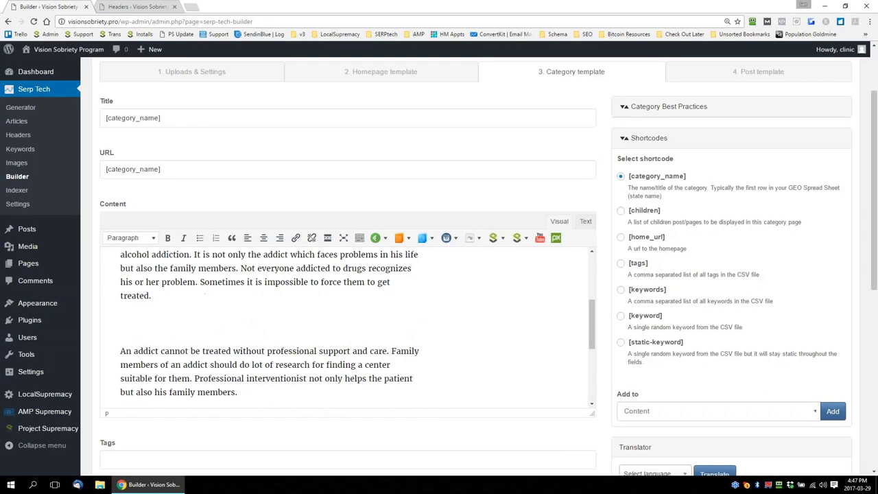
left_click(386, 240)
left_click(394, 271)
Below the final Heading 2, add random article, random image and random article shortcodes, each on its own line
scroll(356, 308, "down", 1)
scroll(356, 308, "down", 4)
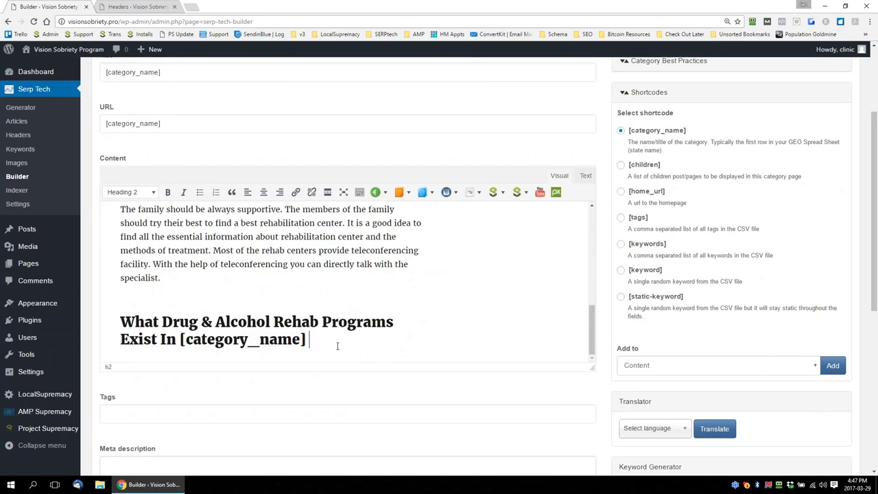
scroll(337, 346, "down", 1)
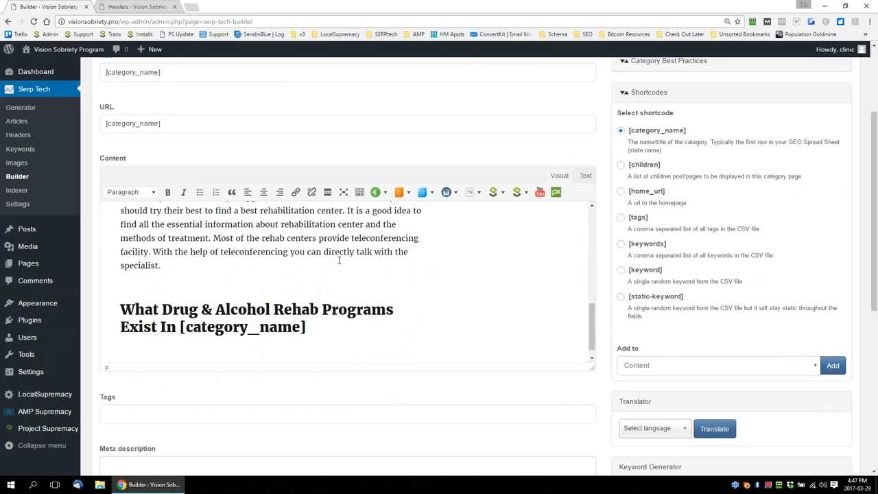
left_click(376, 192)
left_click(396, 209)
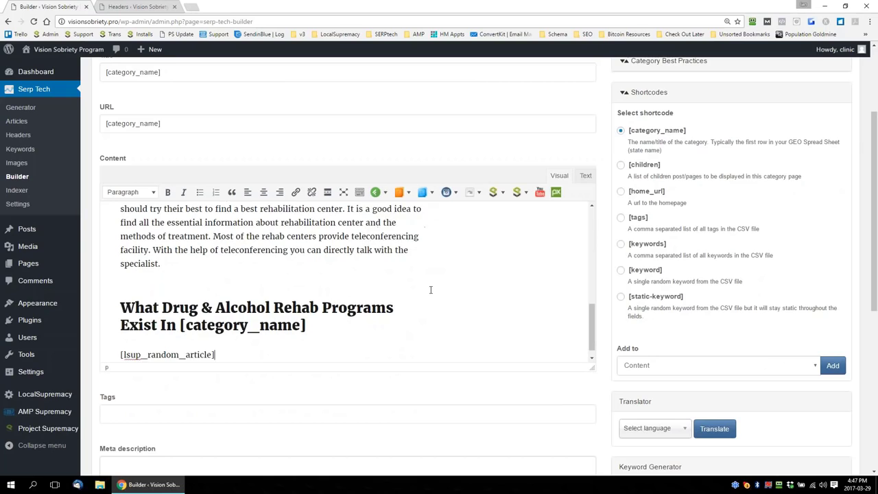
left_click(375, 192)
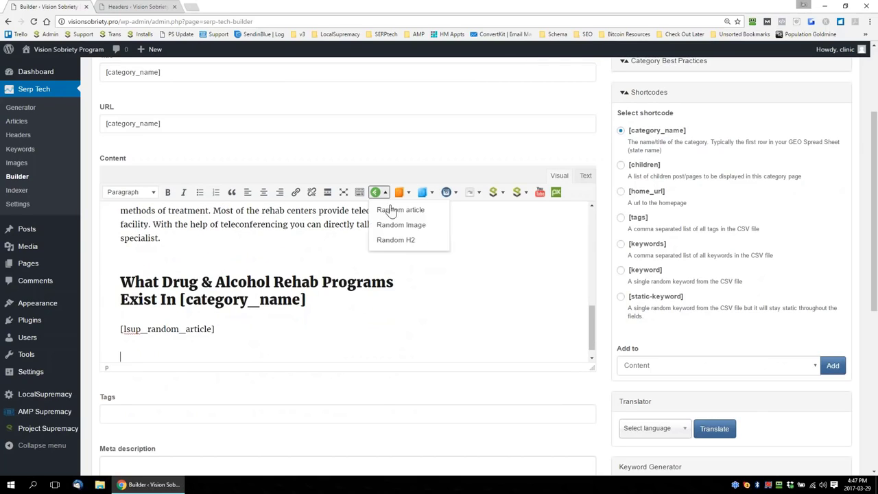
left_click(398, 224)
key("Return")
left_click(375, 192)
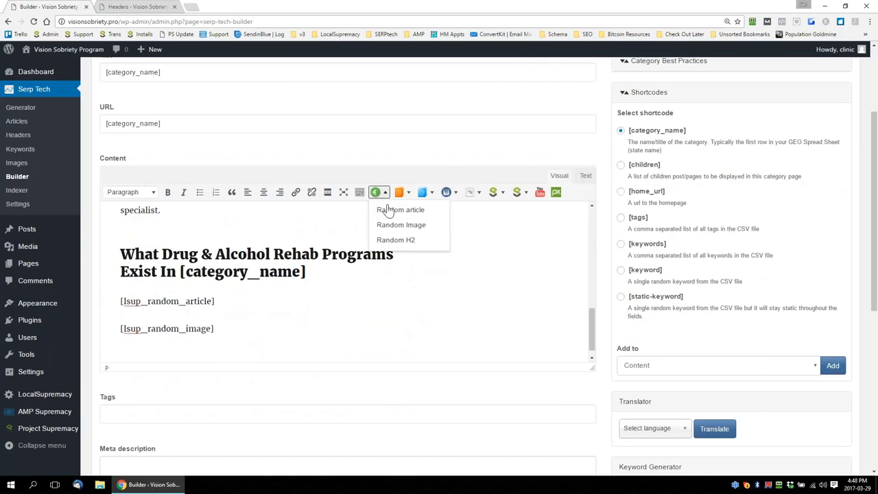
left_click(393, 208)
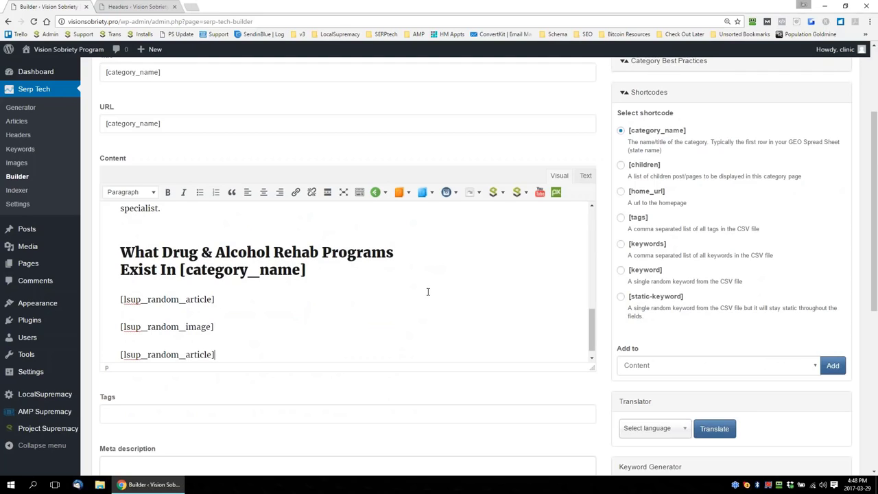
scroll(621, 316, "down", 1)
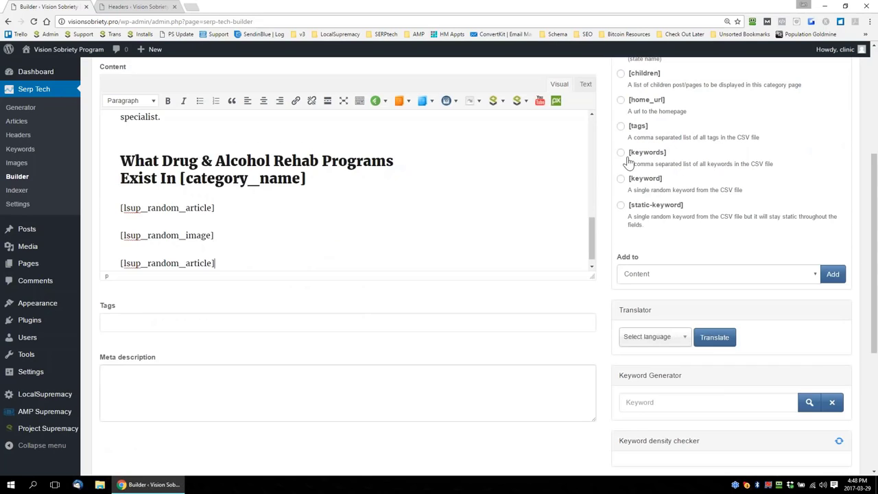
left_click(621, 127)
left_click(679, 274)
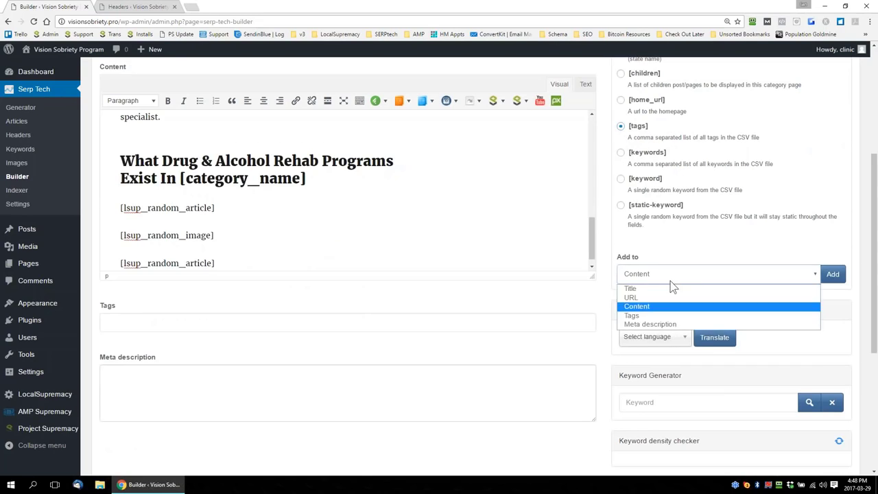
left_click(637, 316)
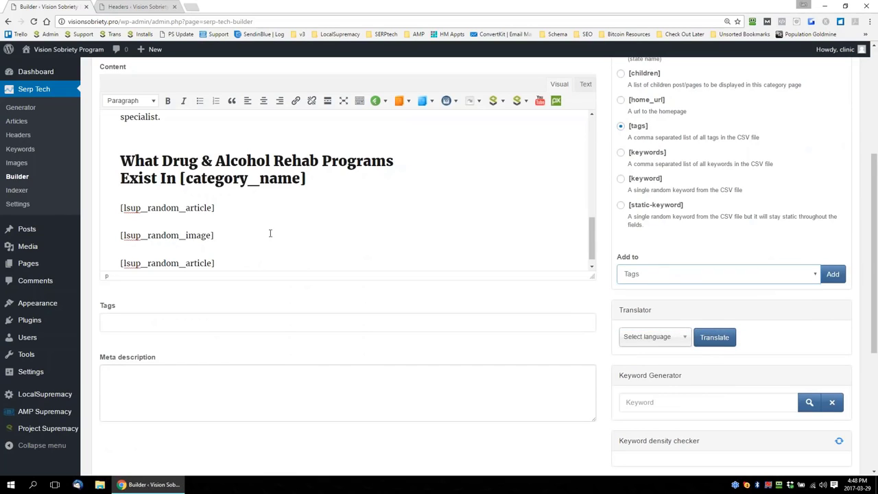
scroll(369, 248, "up", 1)
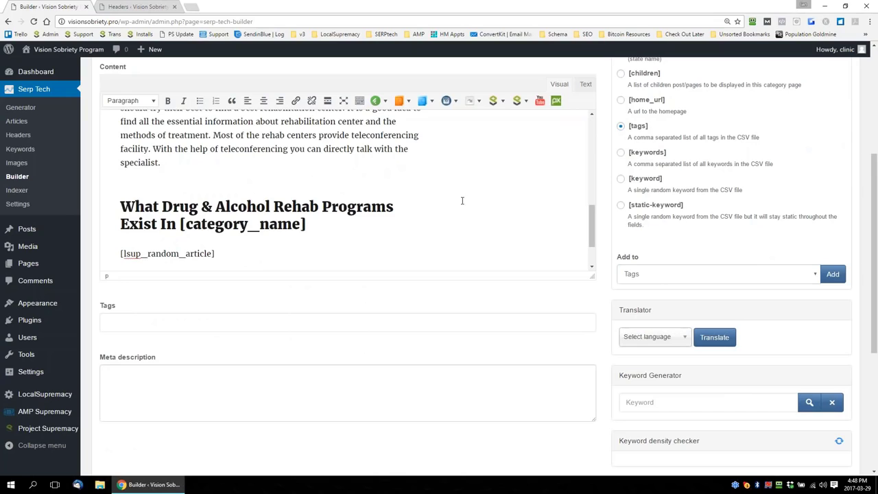
scroll(396, 222, "down", 1)
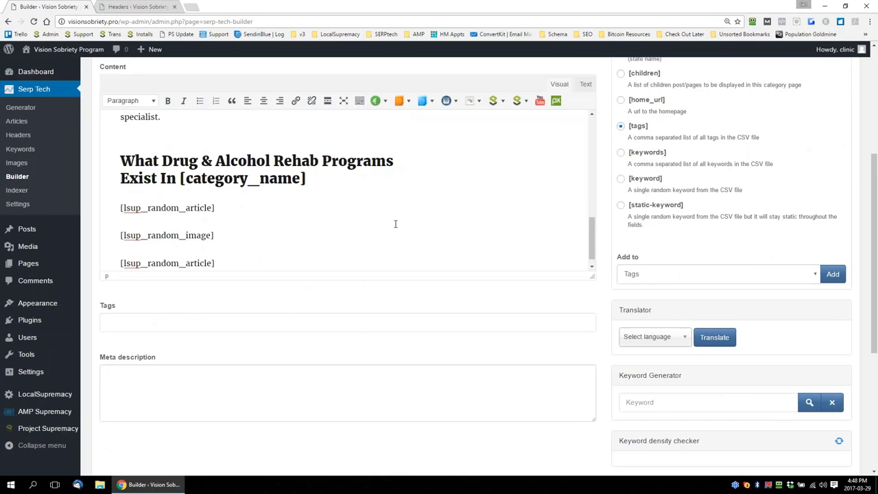
Insert a horizontal line below the last random article shortcode in the category content
scroll(263, 226, "down", 1)
left_click(244, 251)
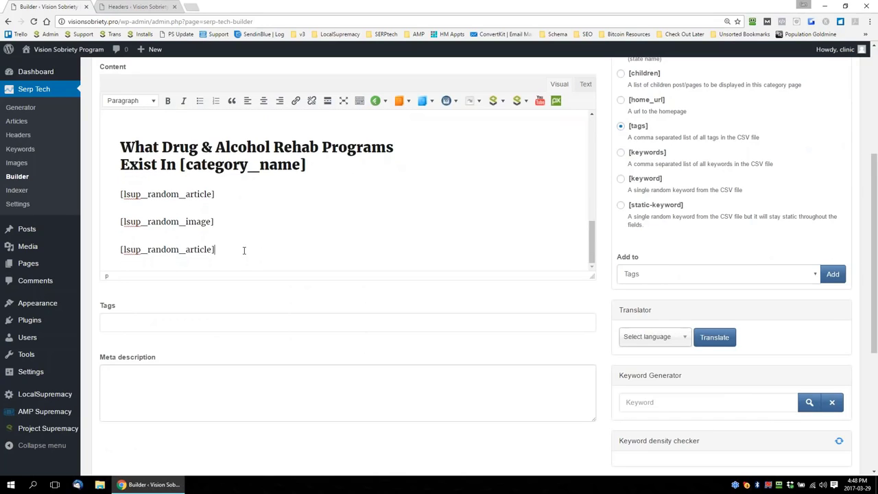
key("Return")
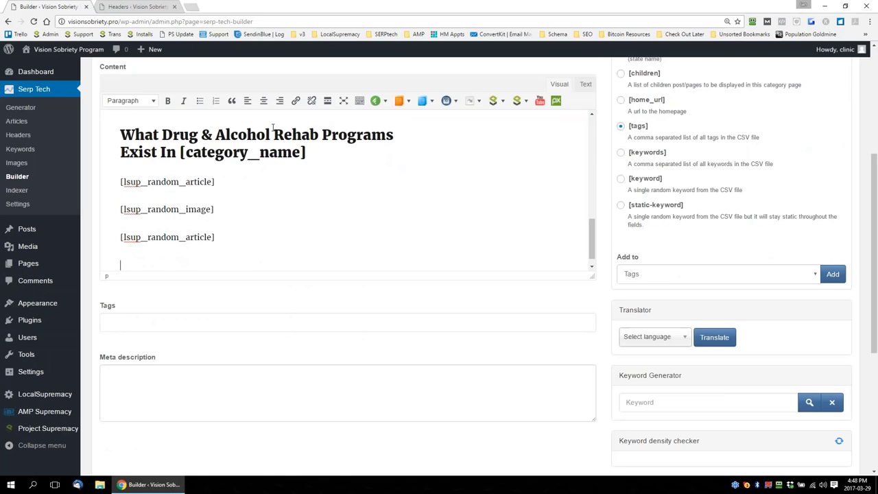
left_click(363, 107)
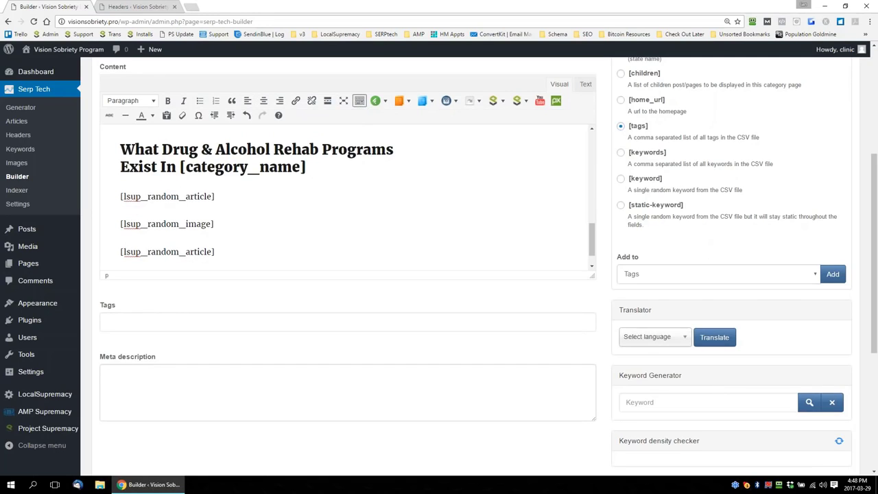
left_click(125, 115)
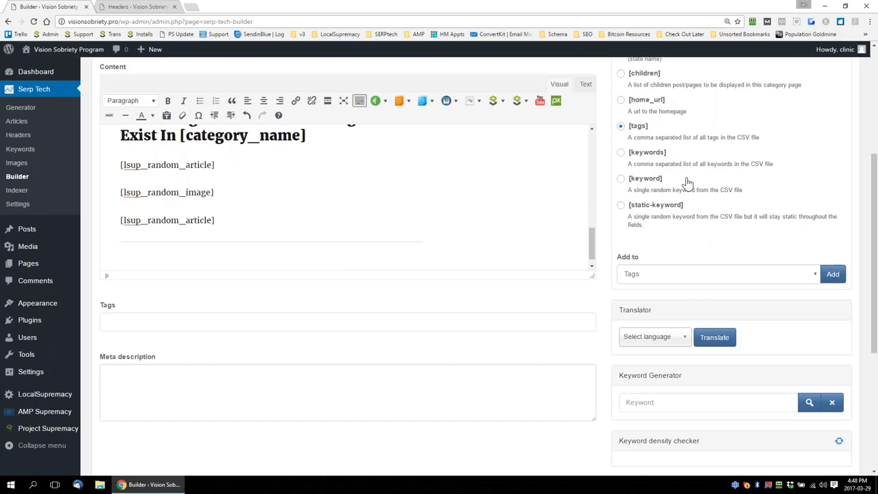
Add the [children] shortcode to the category content below the horizontal line
scroll(686, 180, "up", 1)
left_click(621, 121)
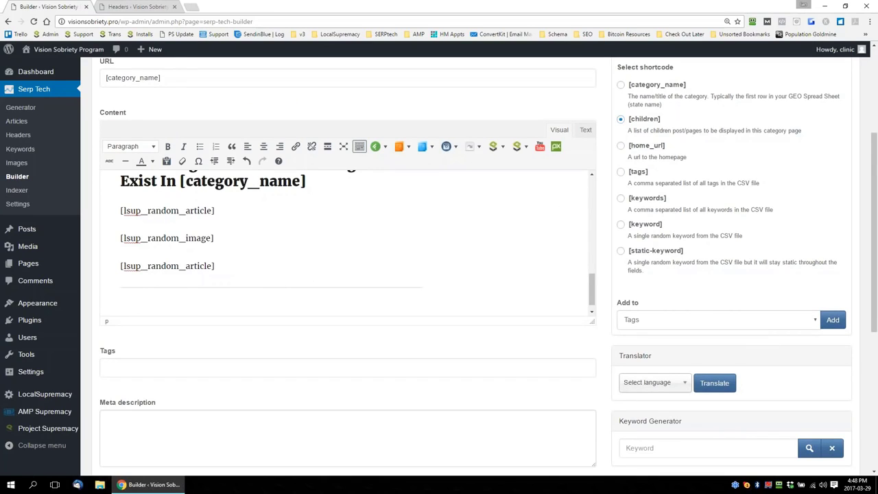
left_click(756, 324)
left_click(636, 352)
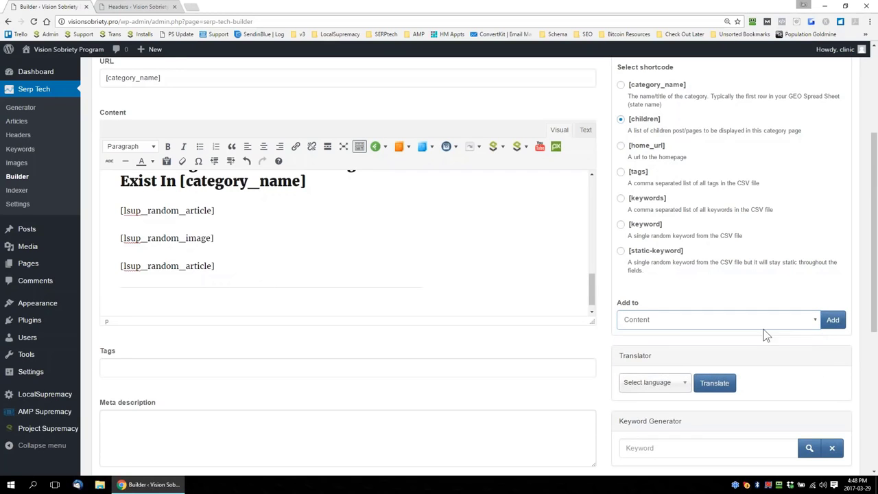
left_click(833, 321)
Add the [home_url] shortcode to the category content on a new line below [children]
scroll(624, 206, "up", 3)
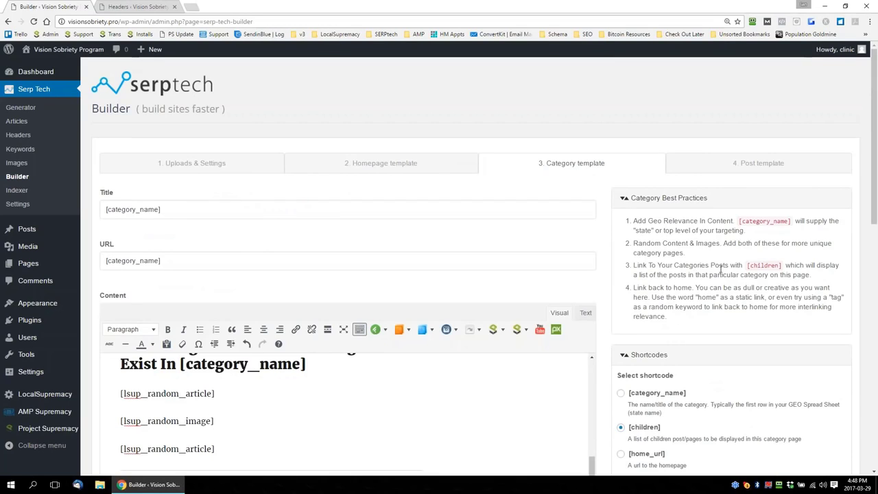
scroll(608, 291, "down", 4)
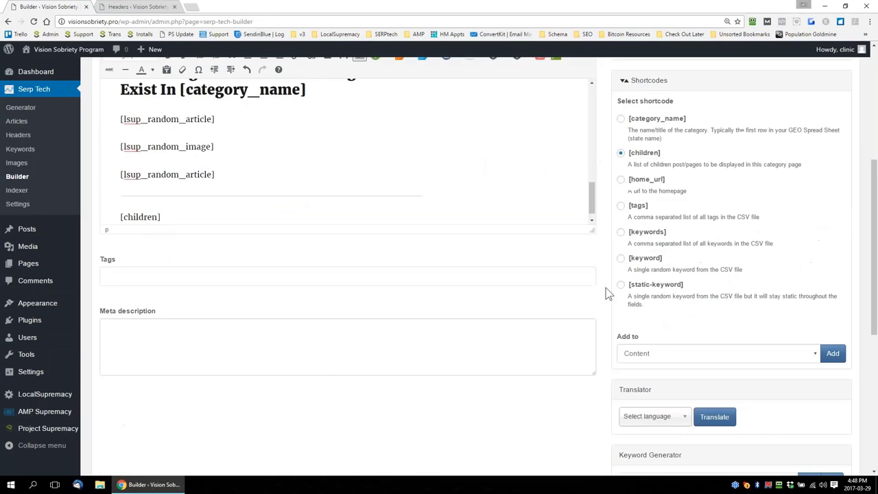
scroll(197, 217, "down", 1)
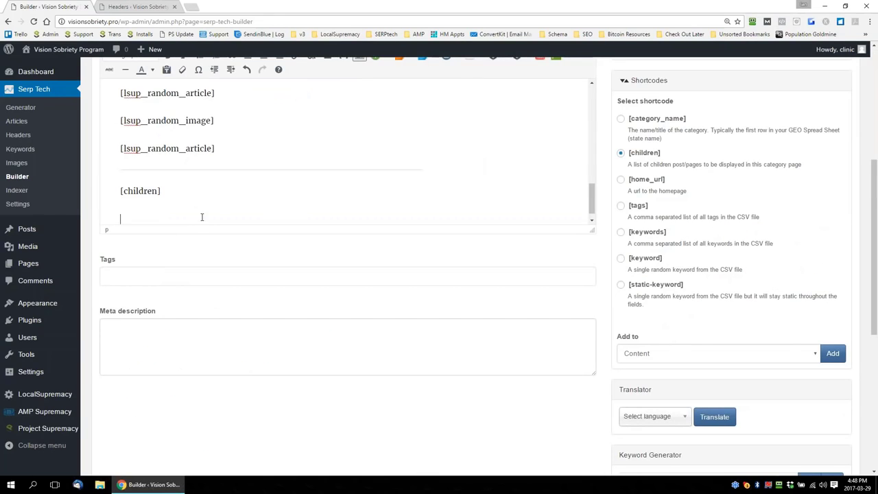
left_click(622, 179)
left_click(833, 354)
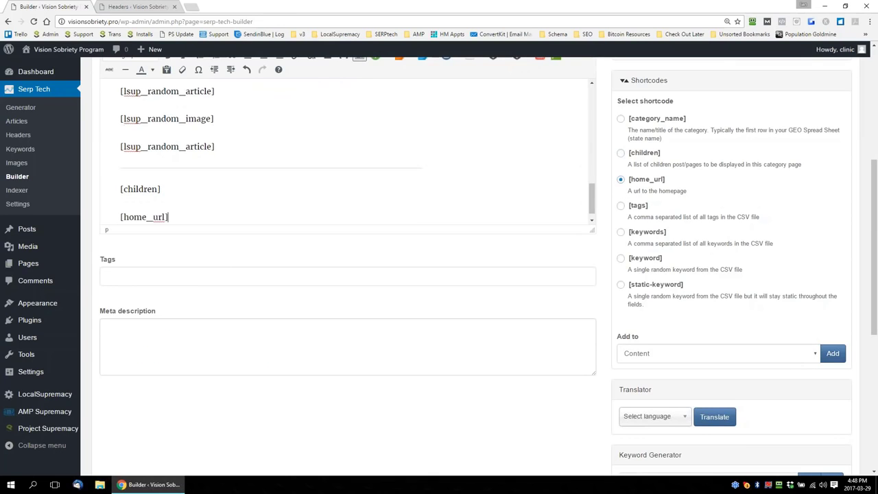
Make the category content editing area taller so more of the article text shows at once
scroll(395, 185, "up", 10)
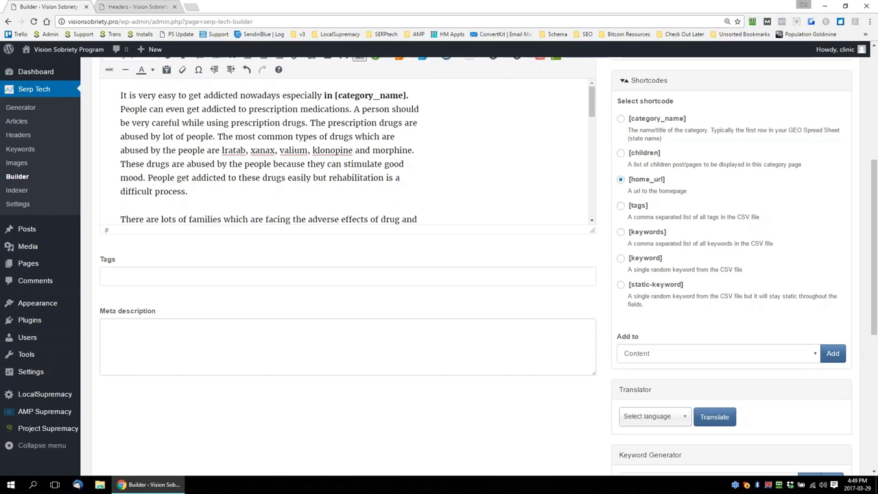
left_click_drag(591, 230, 592, 327)
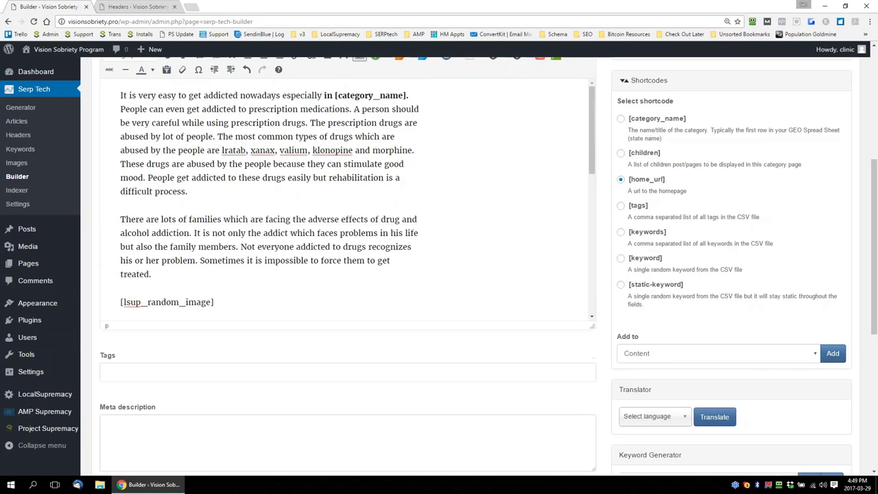
scroll(612, 272, "up", 1)
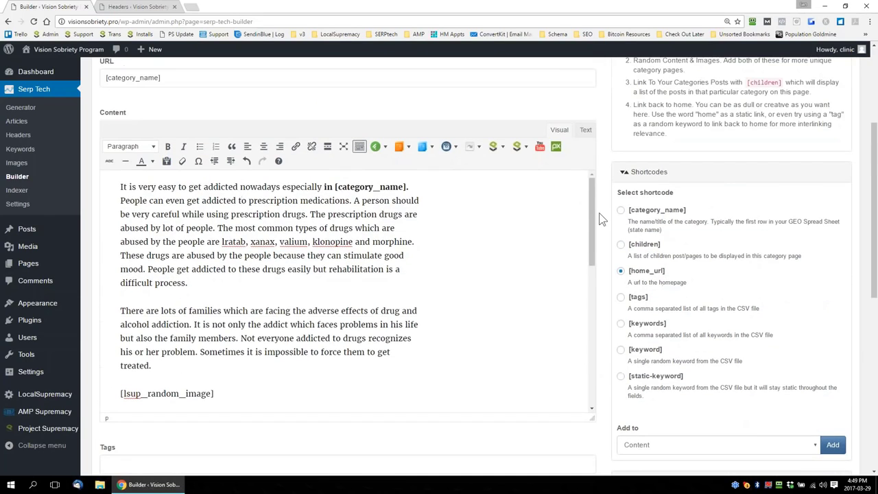
left_click_drag(594, 215, 604, 194)
scroll(605, 199, "up", 2)
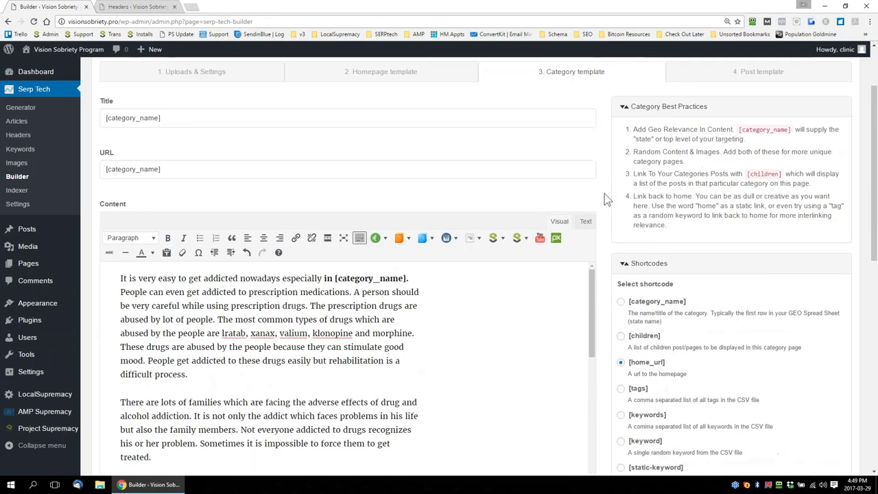
scroll(604, 199, "down", 3)
scroll(608, 144, "up", 3)
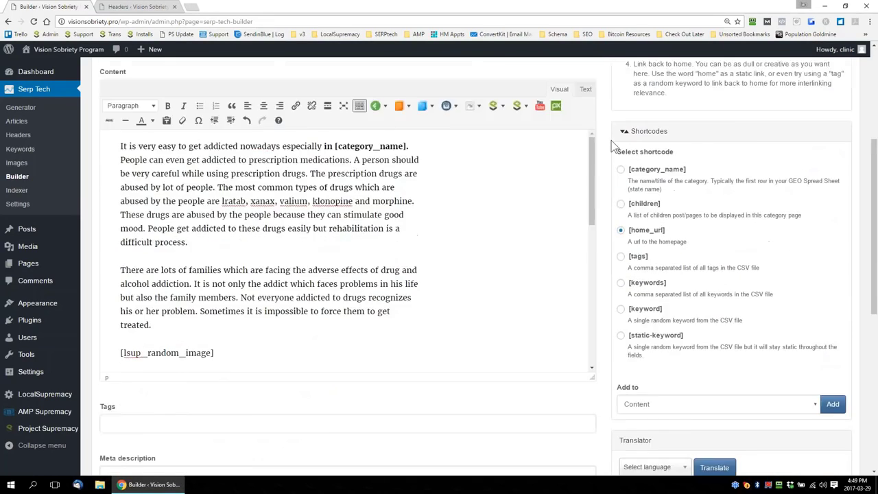
Append the [keyword] shortcode to the category title after [category_name]
scroll(609, 142, "up", 1)
left_click(219, 168)
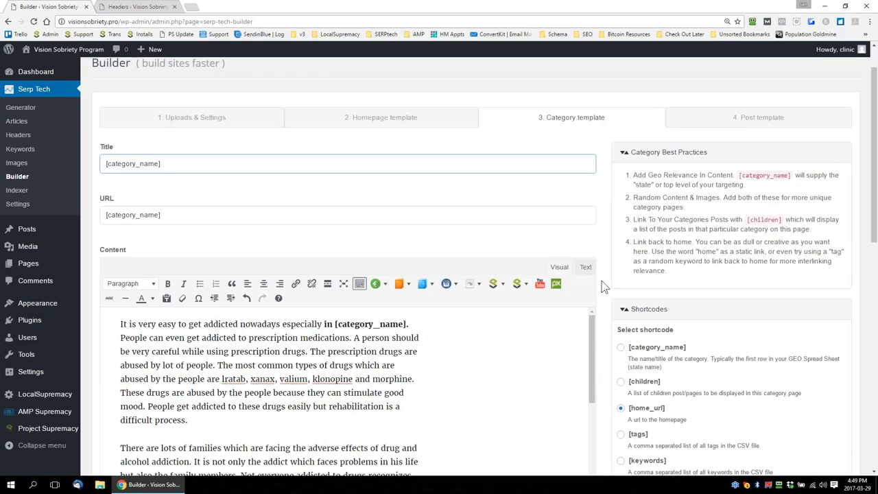
scroll(603, 287, "down", 1)
left_click(651, 397)
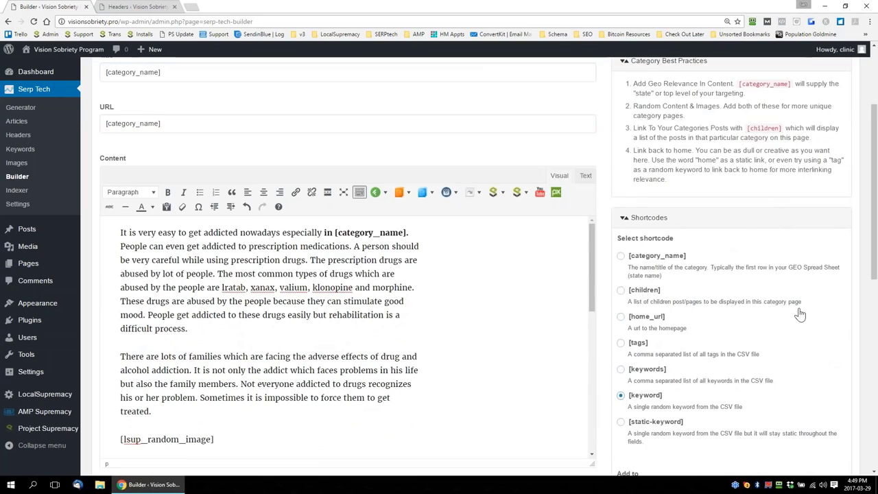
scroll(864, 315, "down", 1)
left_click(778, 398)
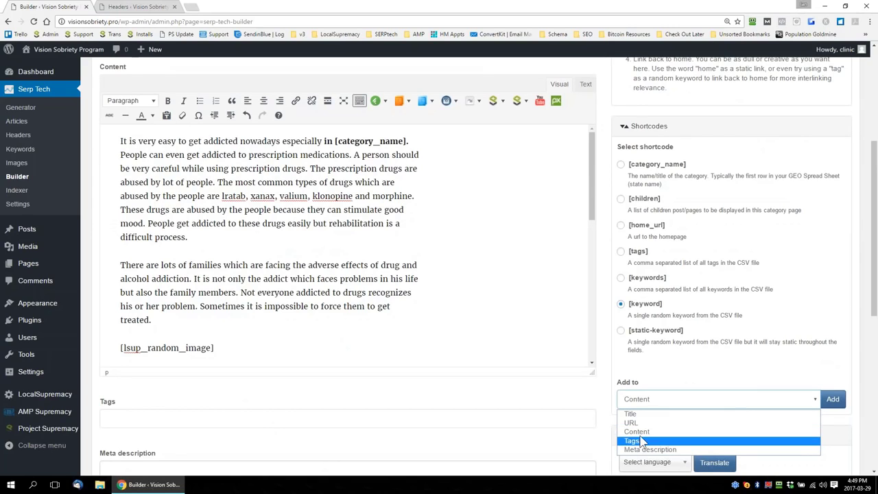
left_click(632, 414)
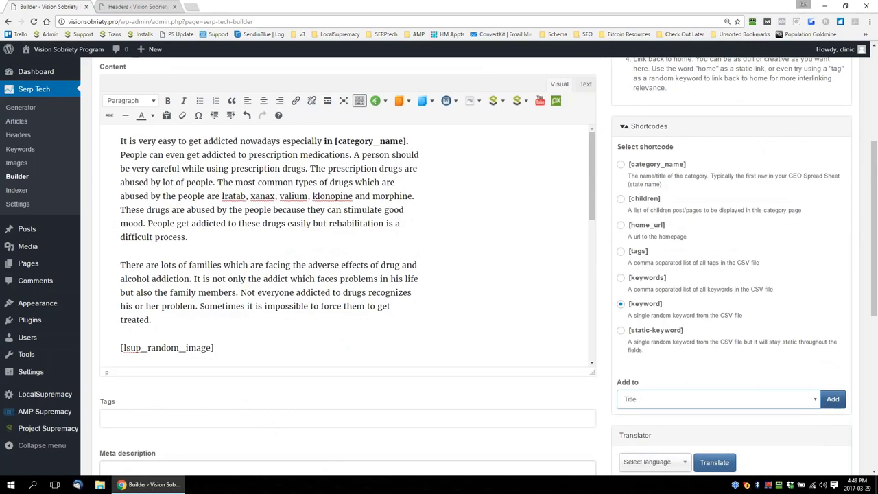
left_click(832, 399)
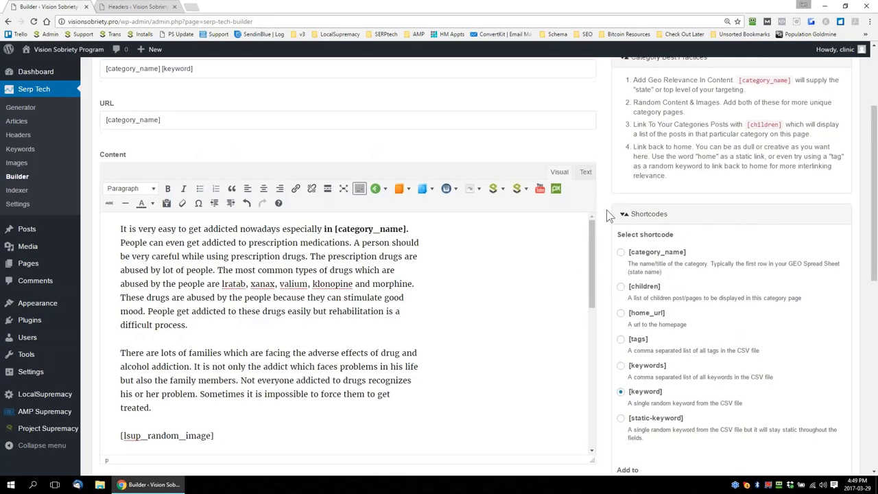
scroll(607, 212, "down", 2)
scroll(594, 191, "down", 1)
mouse_move(594, 191)
left_mouse_down()
mouse_move(595, 322)
mouse_move(594, 187)
left_mouse_up()
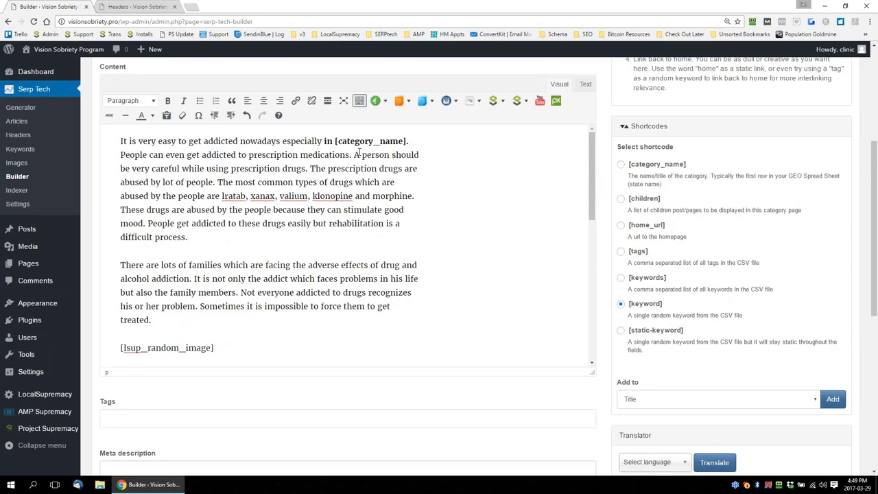
scroll(605, 229, "up", 2)
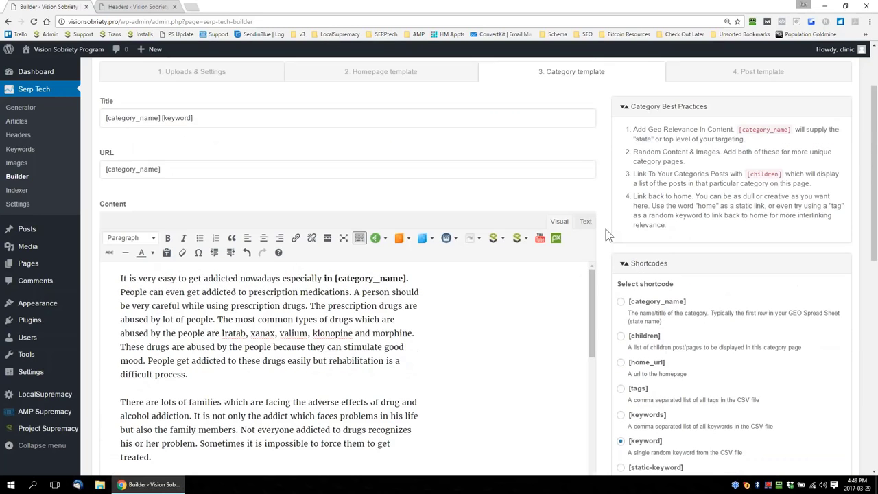
scroll(605, 229, "down", 1)
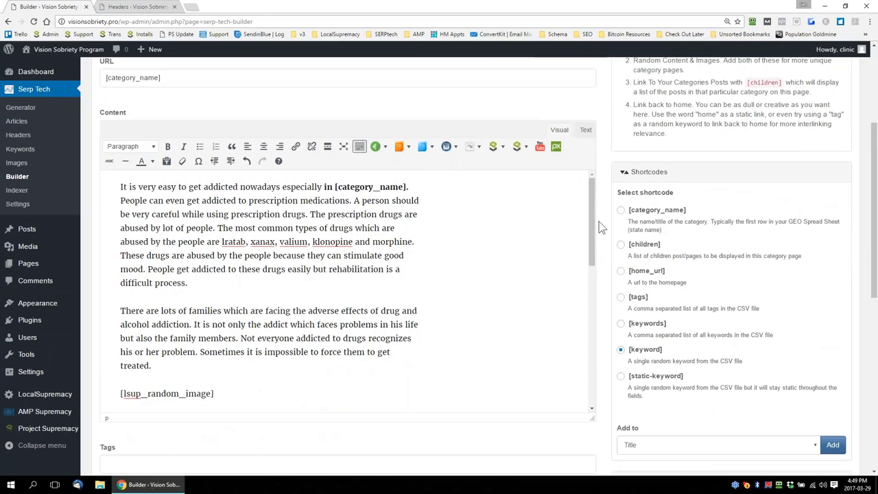
Insert "in [category_name]" after "There are lots of families" in the second content paragraph and bold "families in [category_name]"
scroll(606, 230, "down", 2)
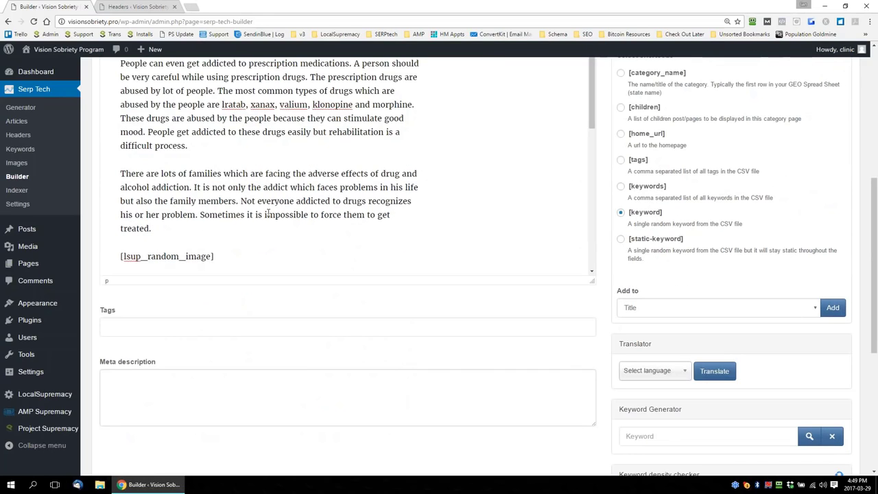
scroll(435, 188, "down", 1)
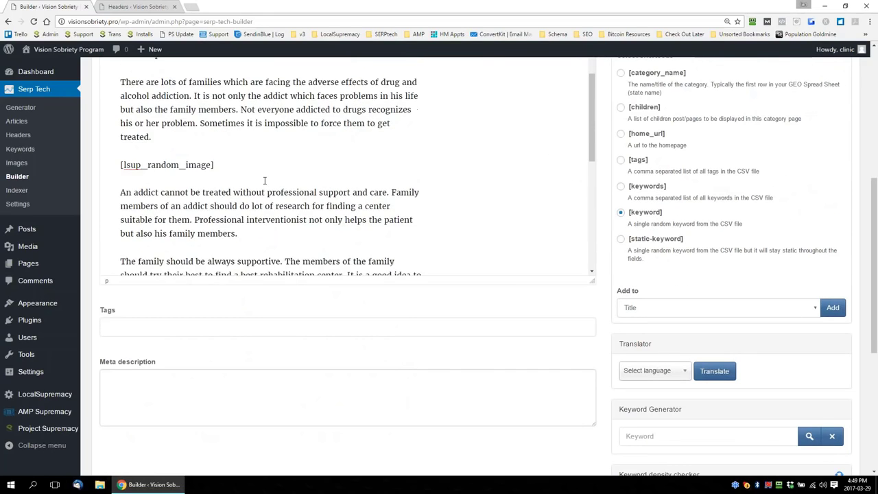
scroll(280, 181, "down", 3)
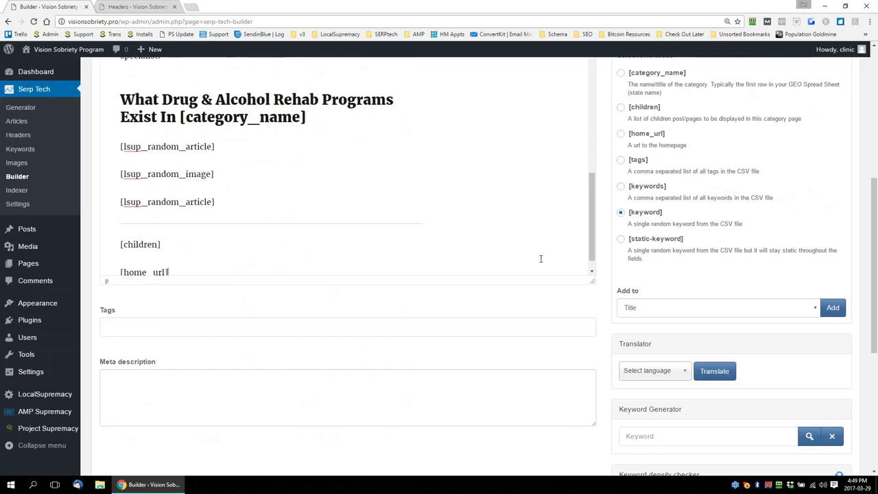
scroll(605, 279, "up", 3)
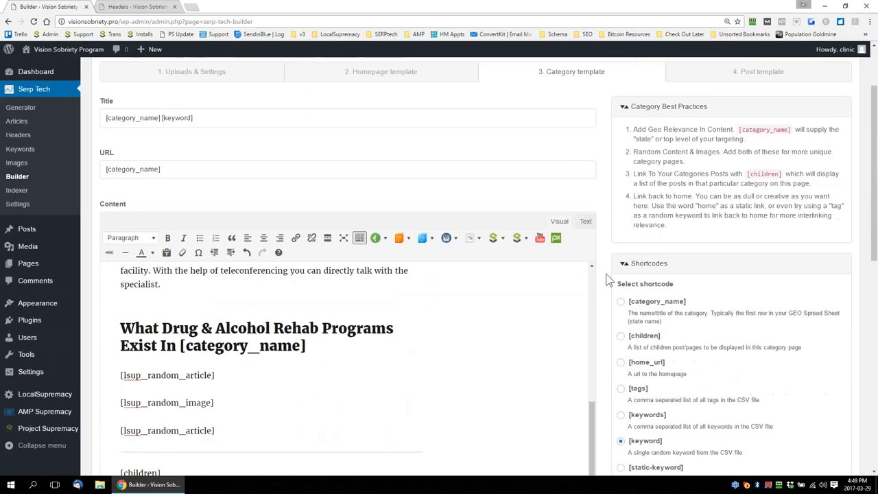
scroll(606, 280, "down", 2)
left_click_drag(594, 289, 595, 169)
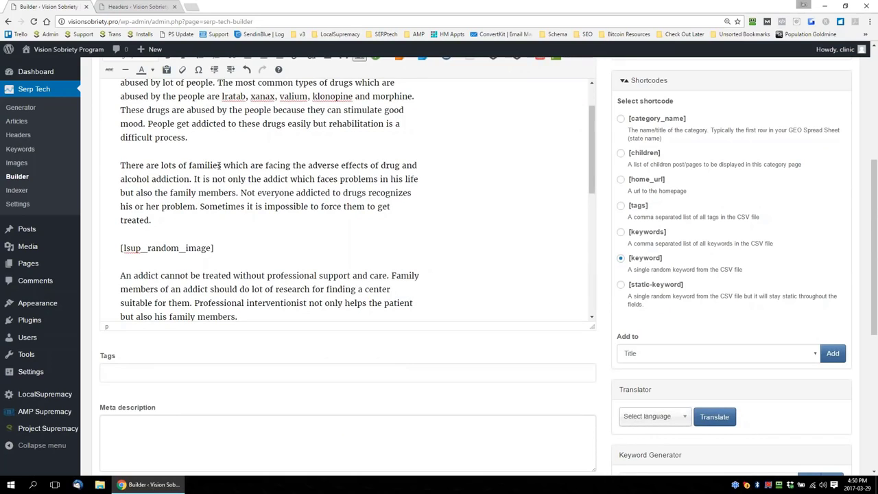
type("in")
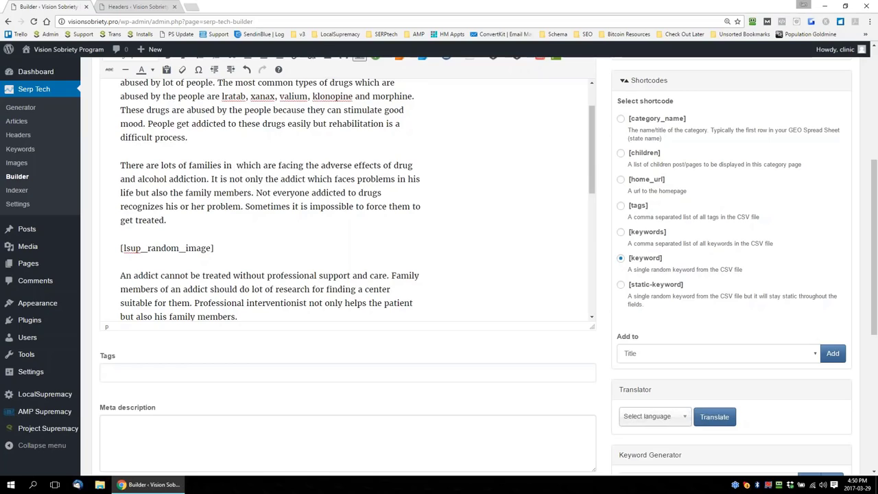
left_click(621, 119)
left_click(727, 356)
left_click(709, 376)
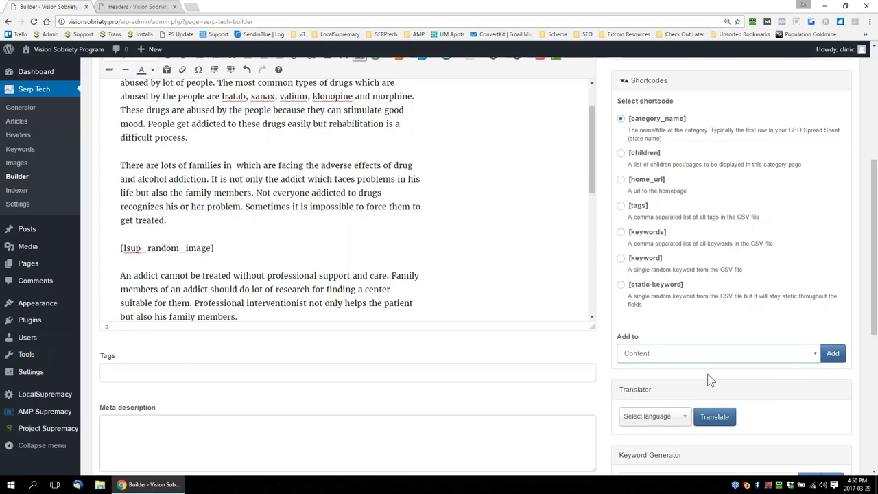
left_click(847, 354)
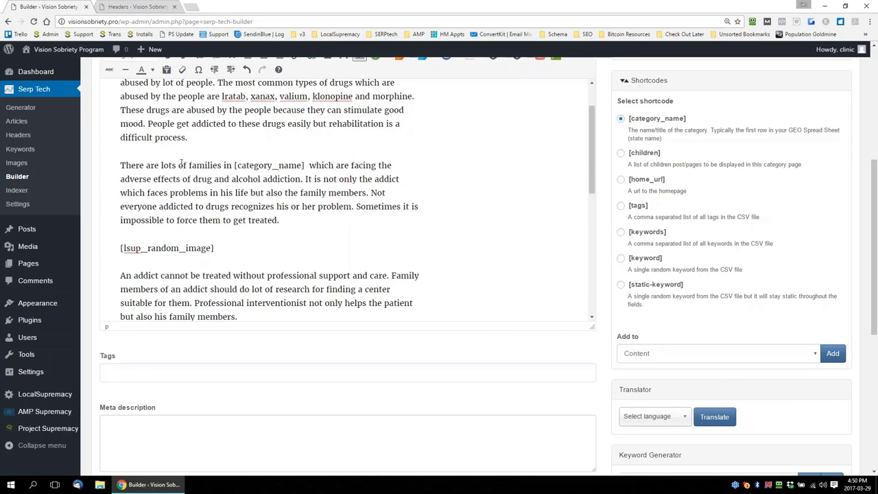
left_click_drag(187, 164, 308, 165)
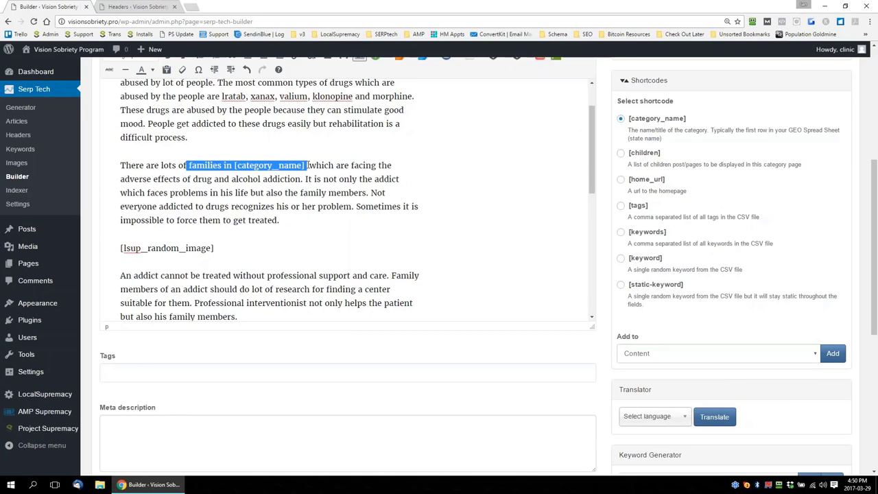
key("ctrl+b")
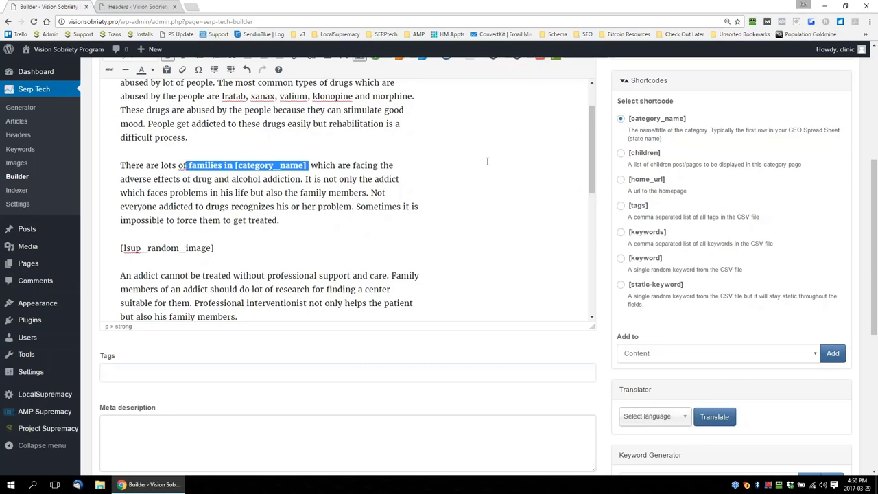
Add the [tags] shortcode to the category template's Tags field
scroll(512, 172, "down", 10)
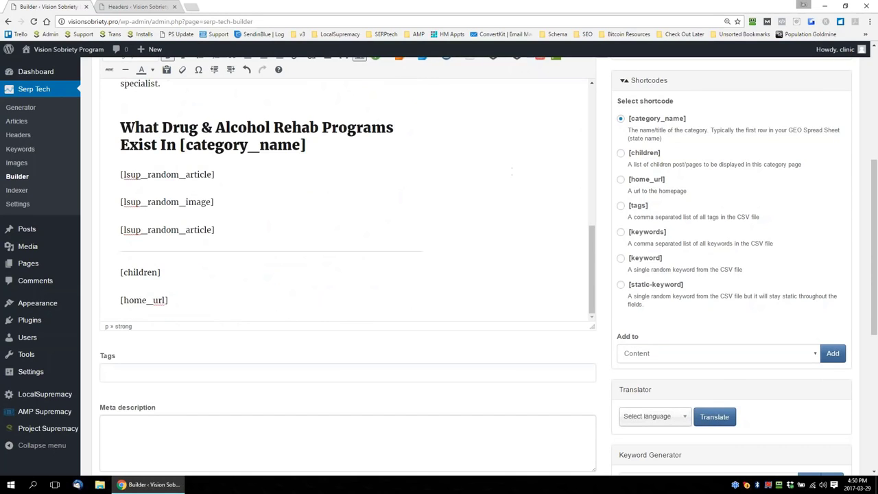
scroll(604, 191, "down", 4)
left_click(270, 191)
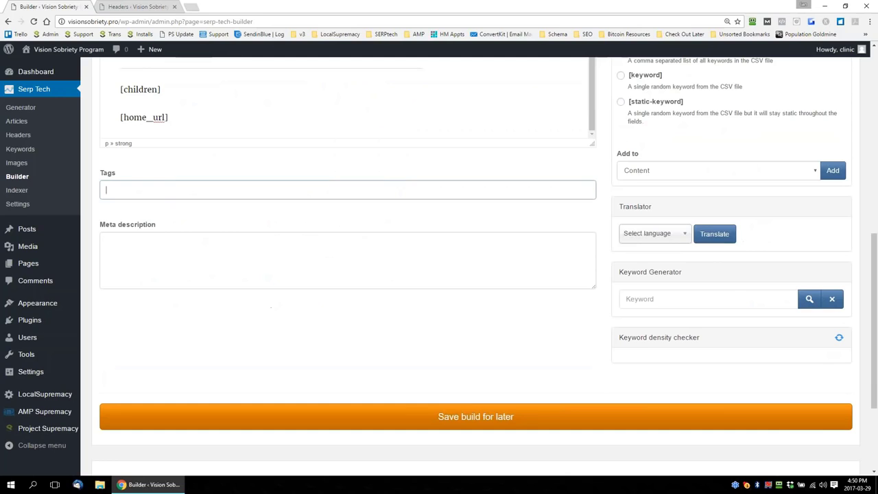
scroll(608, 237, "up", 2)
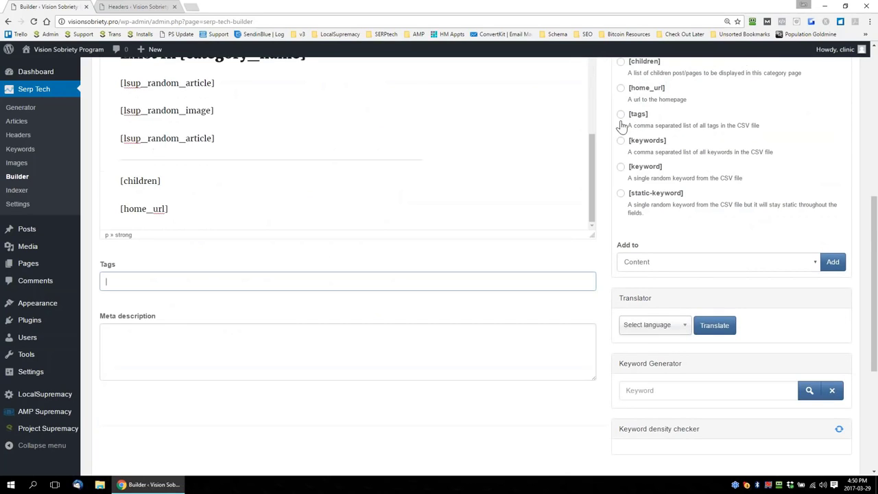
left_click(621, 115)
left_click(758, 266)
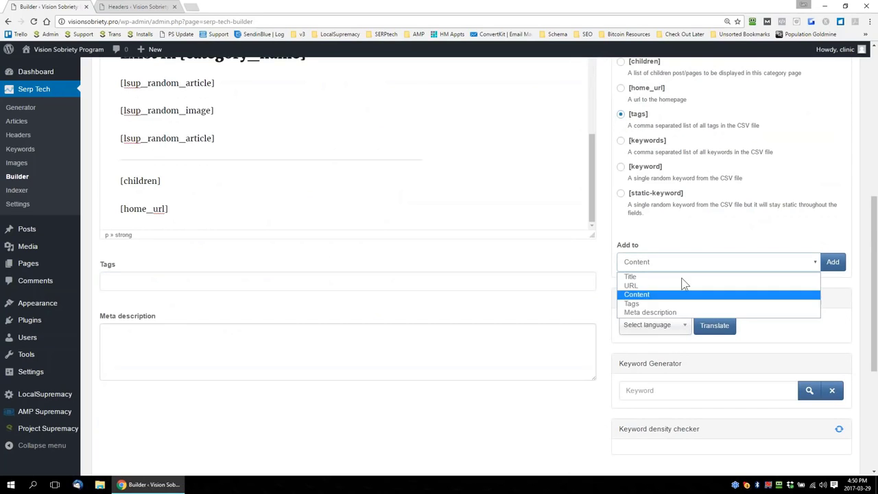
left_click(662, 304)
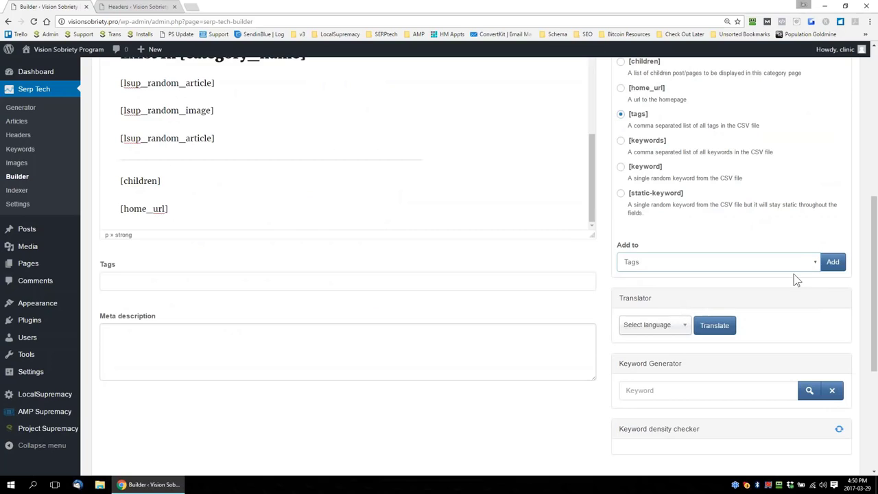
left_click(835, 263)
key("ctrl+a")
left_click(139, 279)
key("ctrl+a")
left_click(149, 284)
key("ctrl+a")
Add the [tags] shortcode to the category template's meta description
left_click(163, 349)
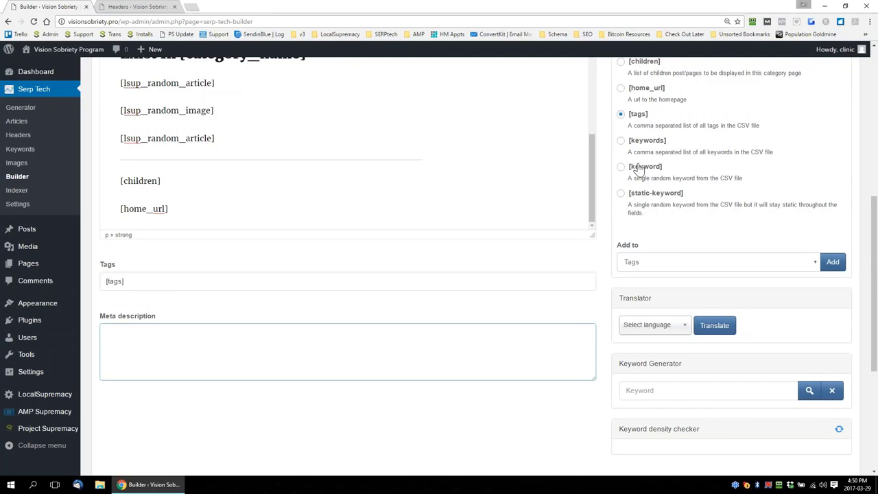
left_click(816, 264)
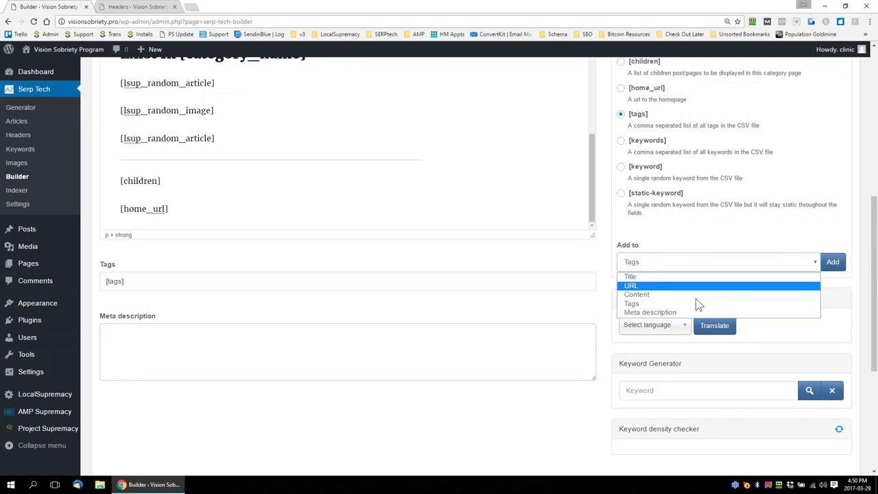
left_click(650, 313)
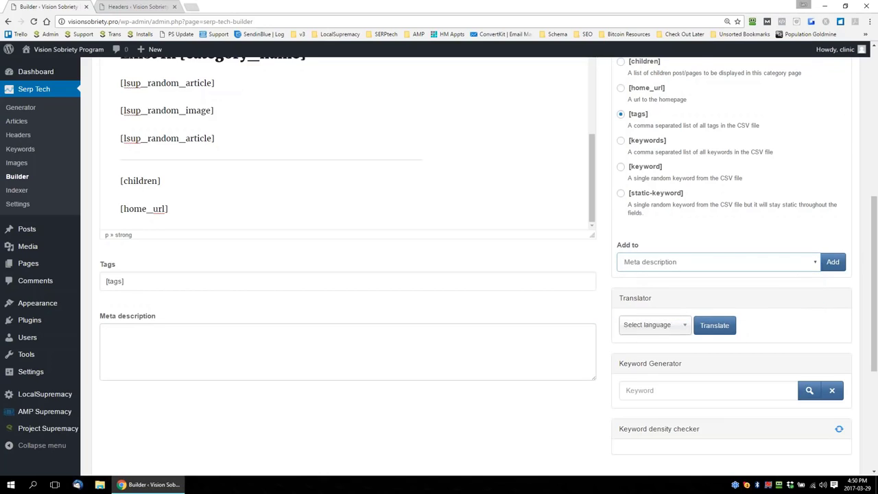
left_click(832, 262)
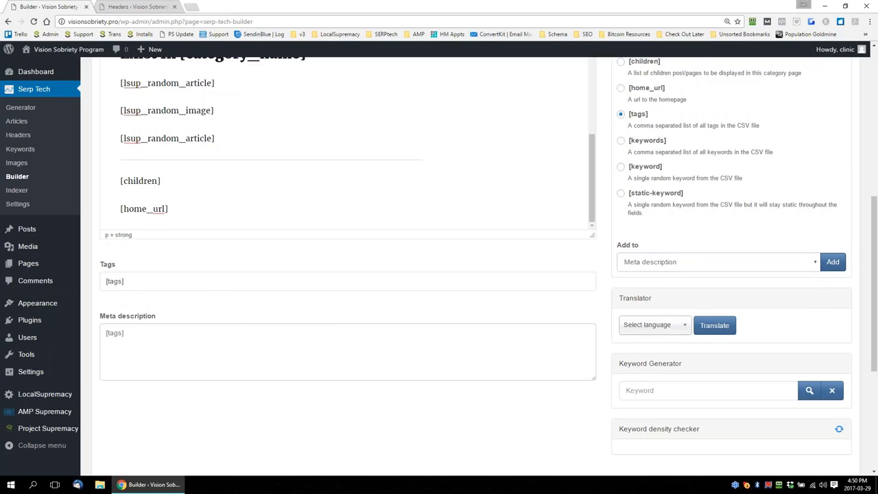
Change the shortcode in the meta description to [5 tags]
left_click(112, 334)
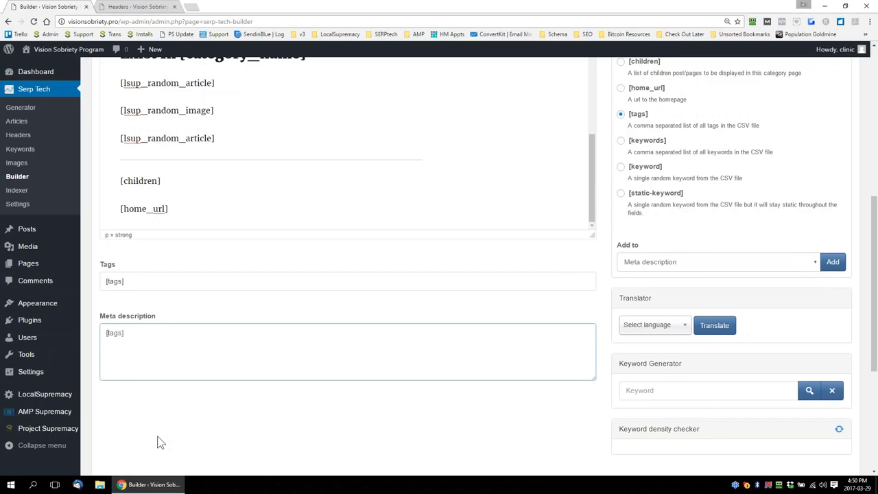
type("5")
key("shift+Left")
Review the category template's content from the opening paragraphs to the closing link shortcodes, along with its tags and meta description
scroll(610, 336, "down", 2)
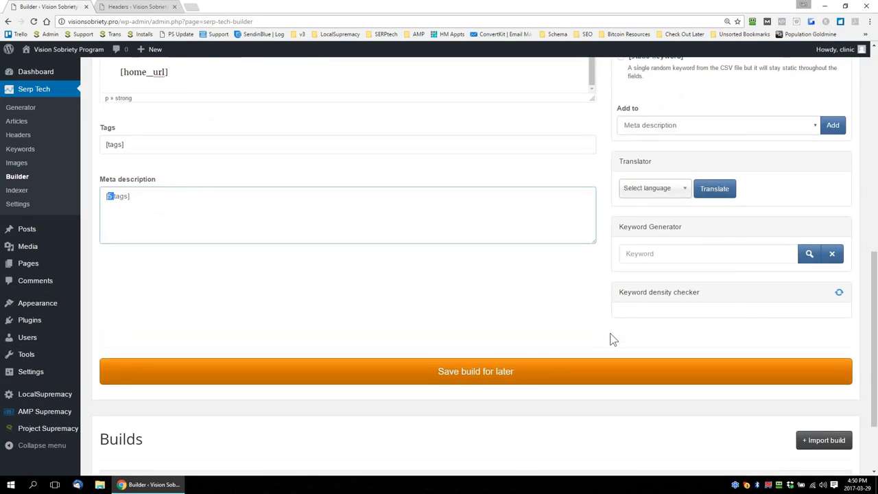
scroll(610, 337, "up", 1)
scroll(610, 336, "up", 1)
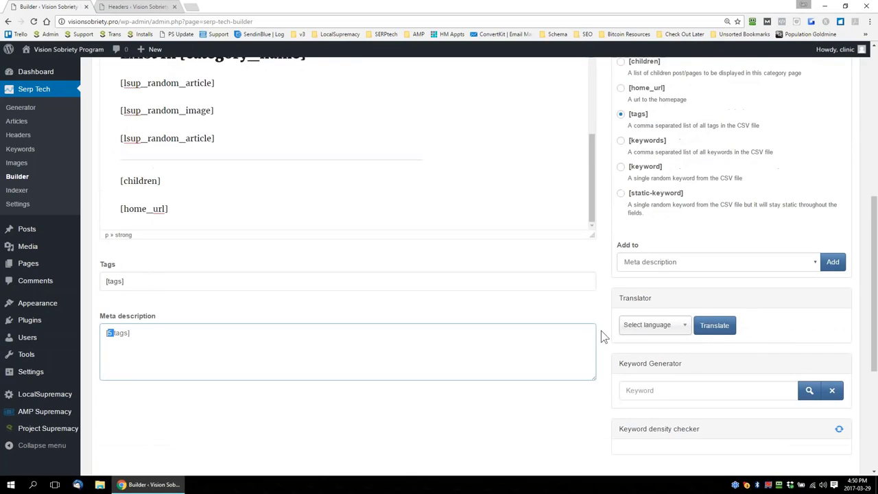
scroll(602, 329, "up", 1)
scroll(603, 329, "up", 1)
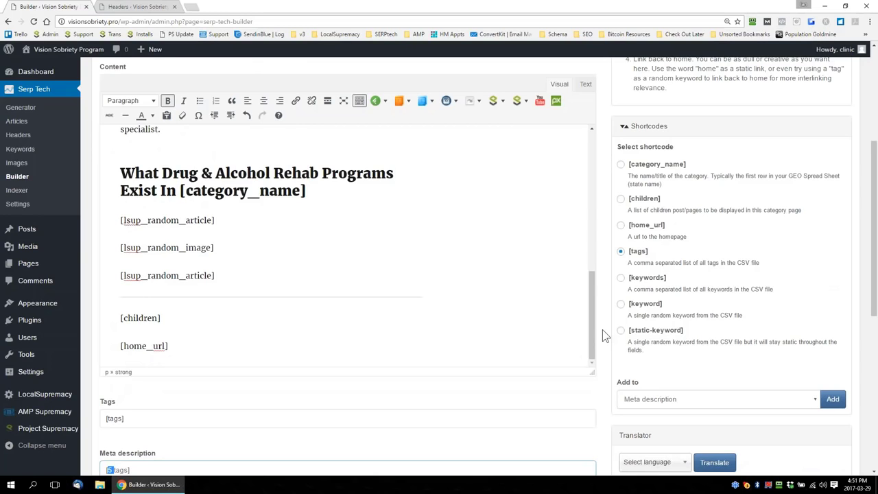
scroll(603, 329, "up", 2)
scroll(602, 329, "down", 2)
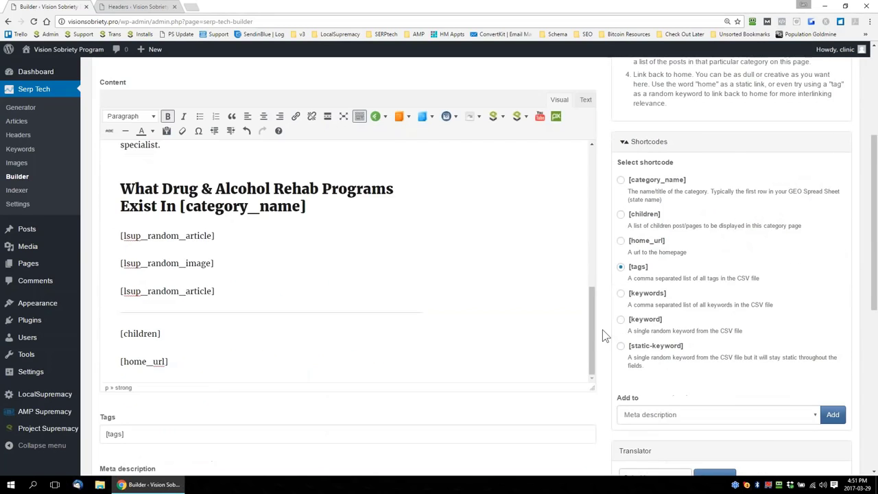
left_click_drag(591, 334, 603, 175)
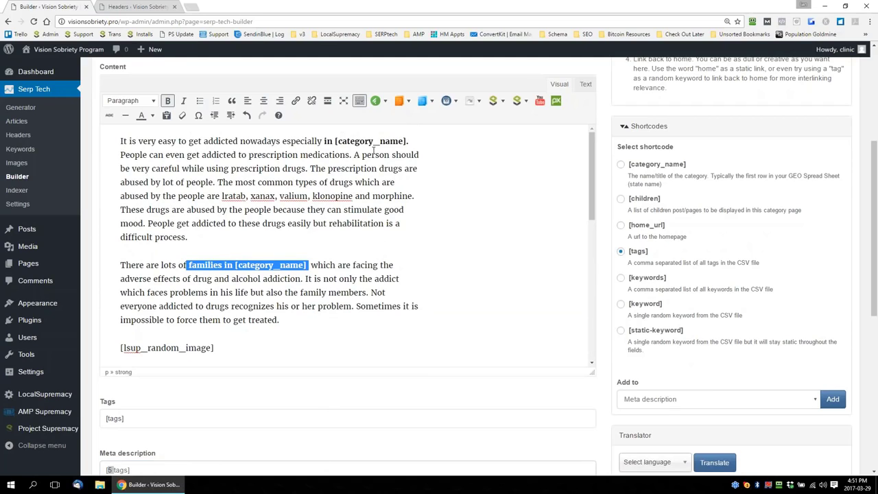
left_click_drag(589, 157, 582, 269)
left_click(568, 180)
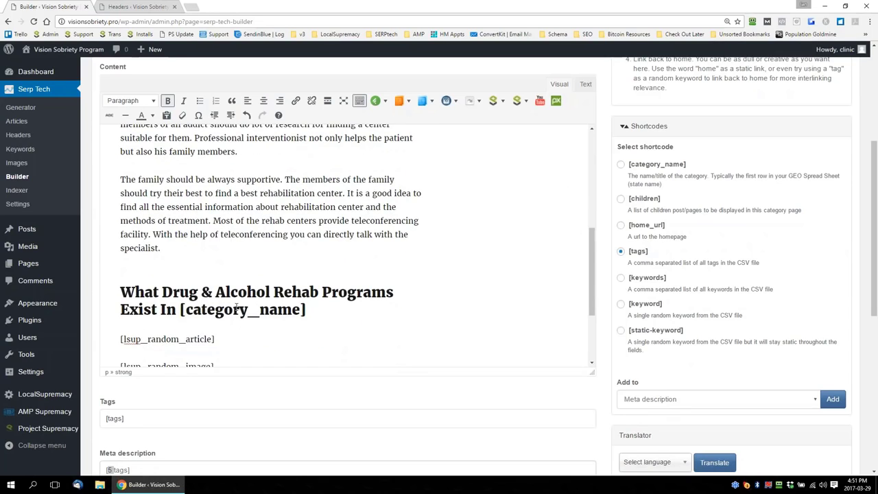
left_click_drag(589, 257, 590, 300)
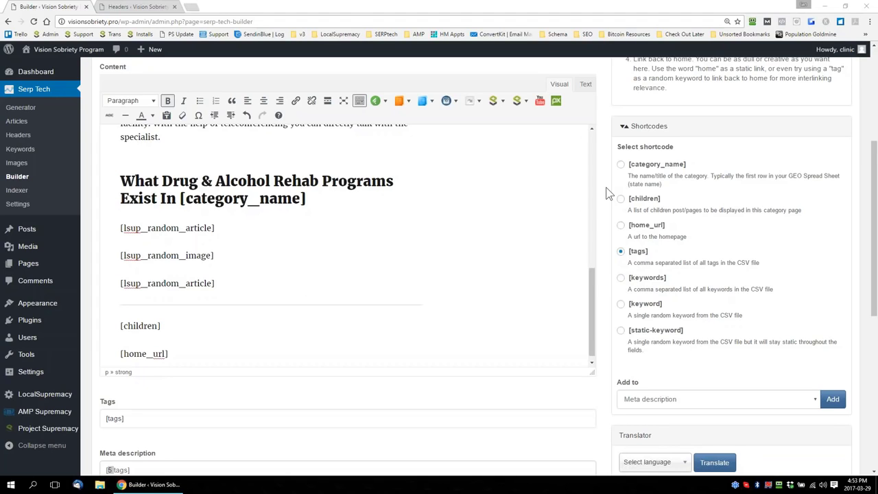
scroll(606, 193, "up", 2)
scroll(606, 193, "down", 2)
left_click_drag(592, 301, 601, 159)
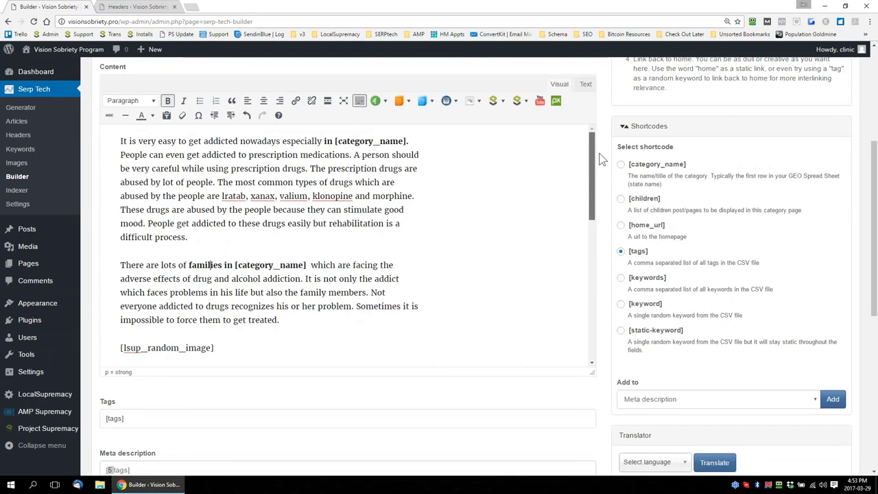
left_click_drag(596, 178, 583, 320)
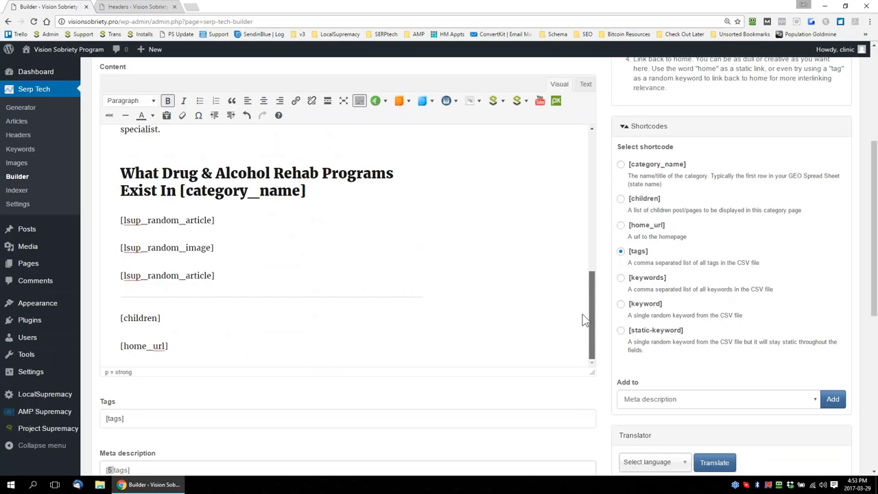
left_click_drag(583, 320, 583, 314)
scroll(608, 276, "down", 1)
scroll(607, 275, "up", 1)
scroll(606, 223, "down", 1)
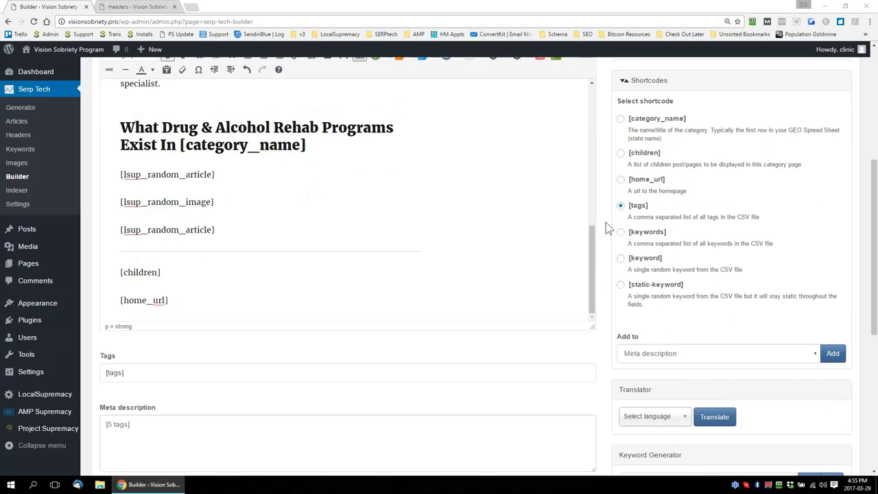
Look over the finished category template once more and open the post template
scroll(606, 222, "up", 6)
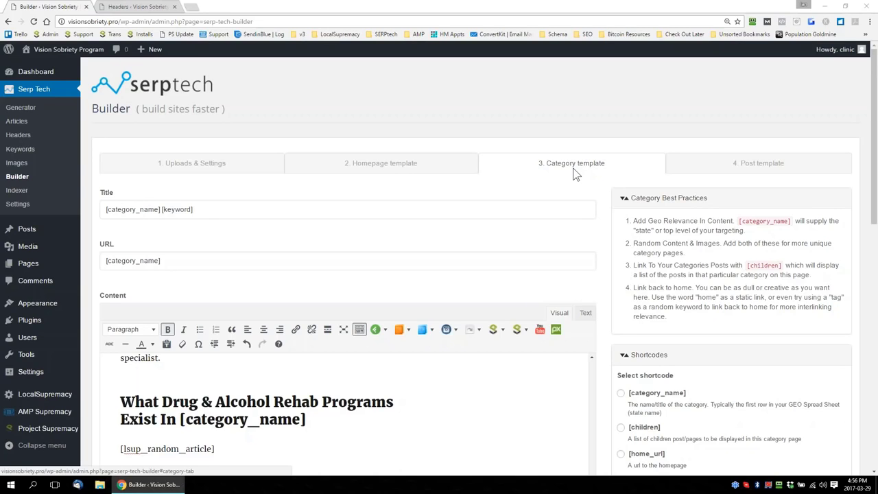
scroll(604, 237, "down", 4)
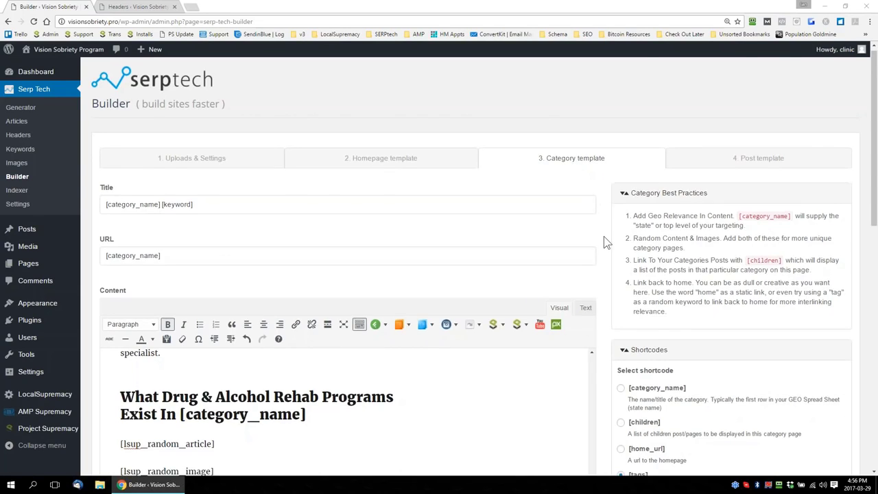
scroll(603, 295, "down", 4)
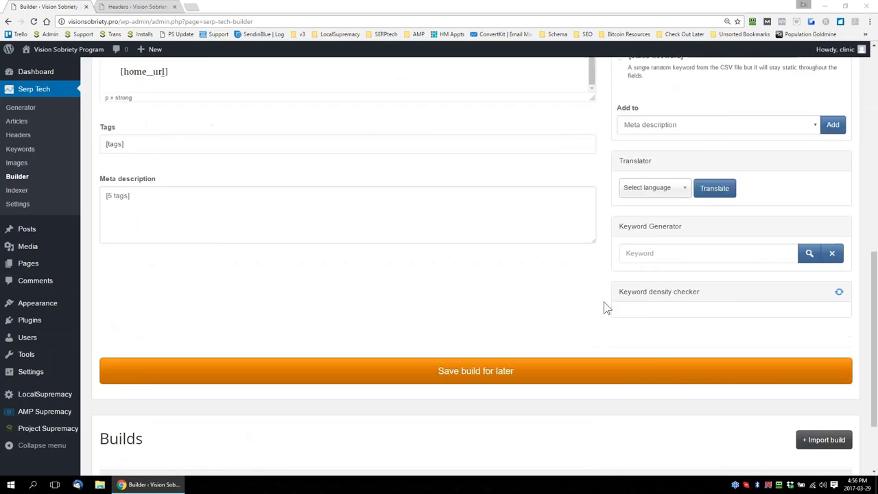
scroll(604, 308, "up", 10)
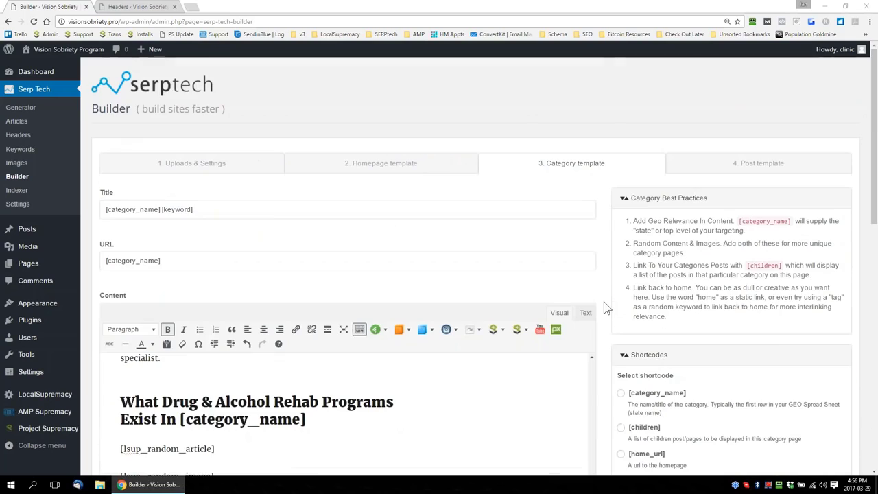
left_click(760, 169)
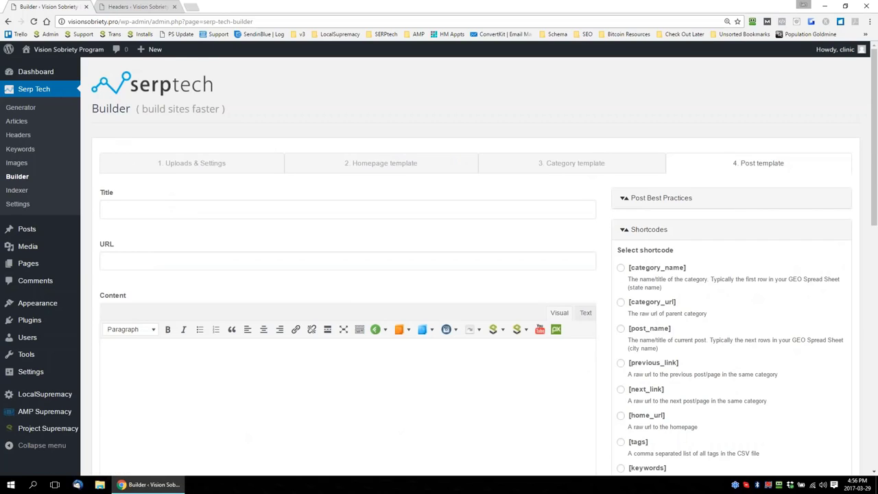
Add the [keyword] shortcode to the post template's title and URL
scroll(719, 330, "down", 2)
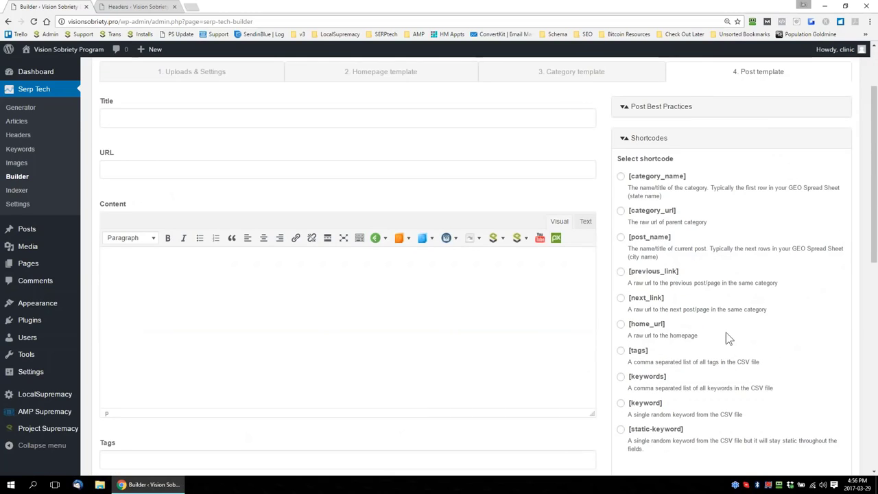
left_click(621, 404)
scroll(617, 374, "down", 2)
left_click(727, 361)
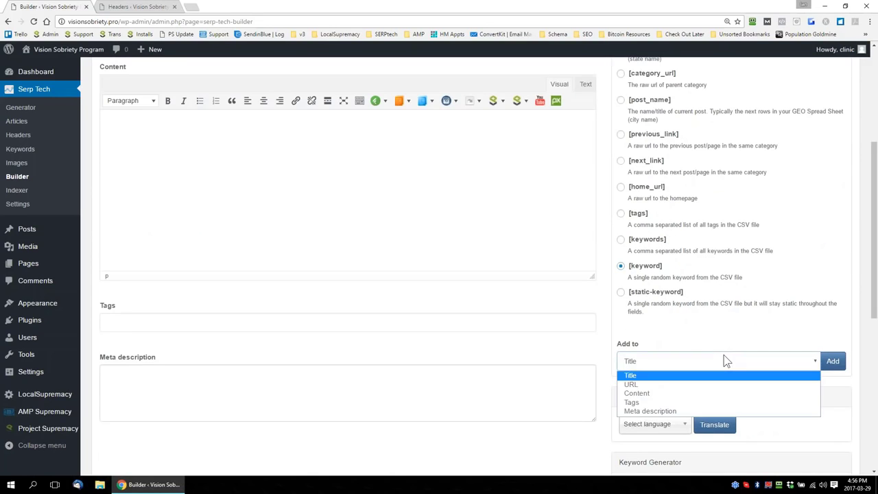
left_click(838, 362)
left_click(796, 362)
left_click(652, 385)
left_click(832, 363)
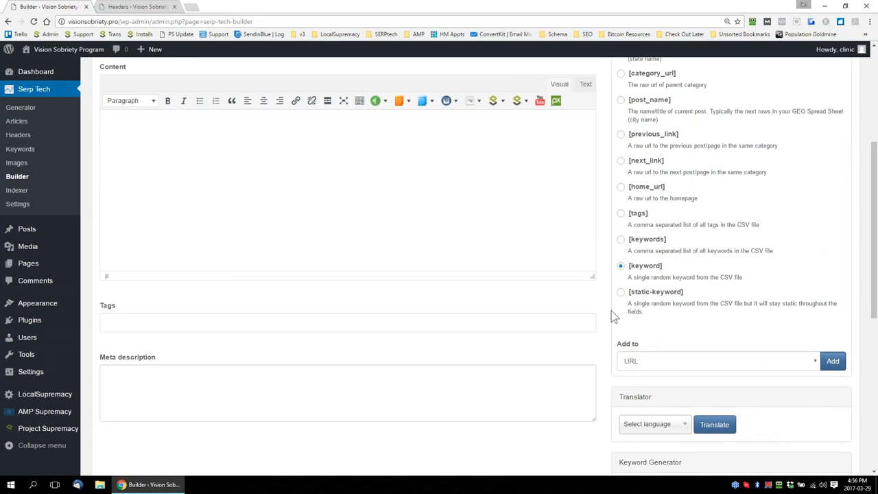
Add the [post_name] shortcode after [keyword] in both the title and the URL of the post template
scroll(667, 319, "up", 3)
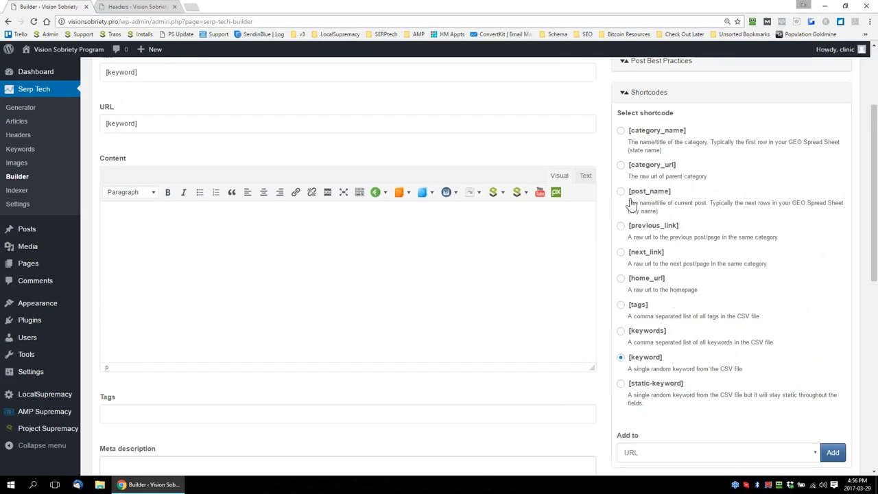
left_click(621, 191)
left_click_drag(676, 193, 628, 199)
left_click(240, 71)
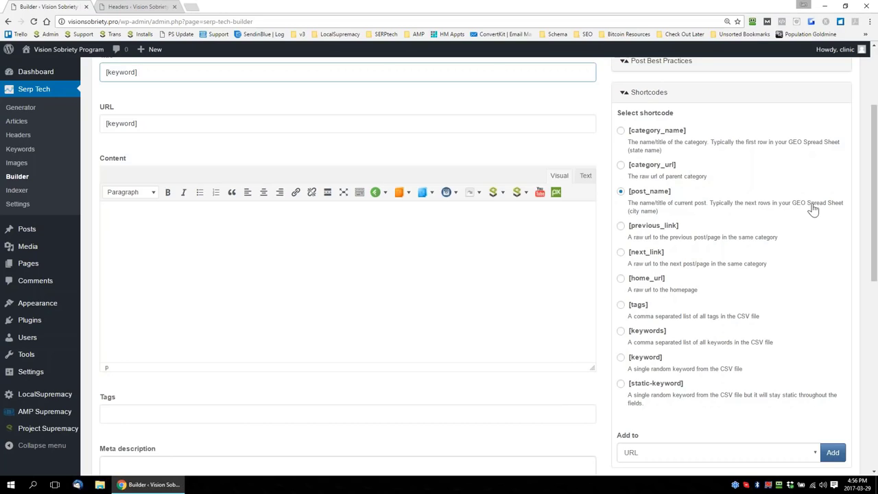
left_click(801, 458)
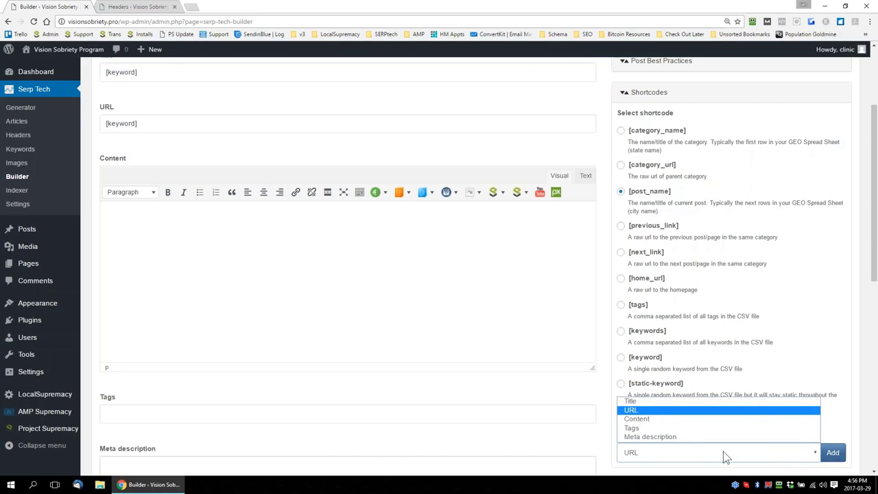
left_click(651, 193)
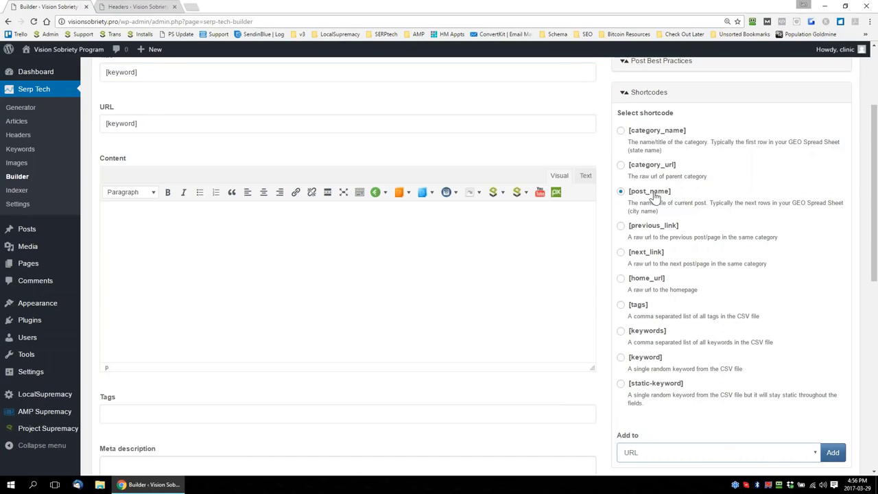
left_click(677, 455)
left_click(654, 411)
left_click(823, 454)
left_click(775, 454)
left_click(641, 411)
left_click(833, 453)
left_click(829, 459)
scroll(197, 115, "up", 1)
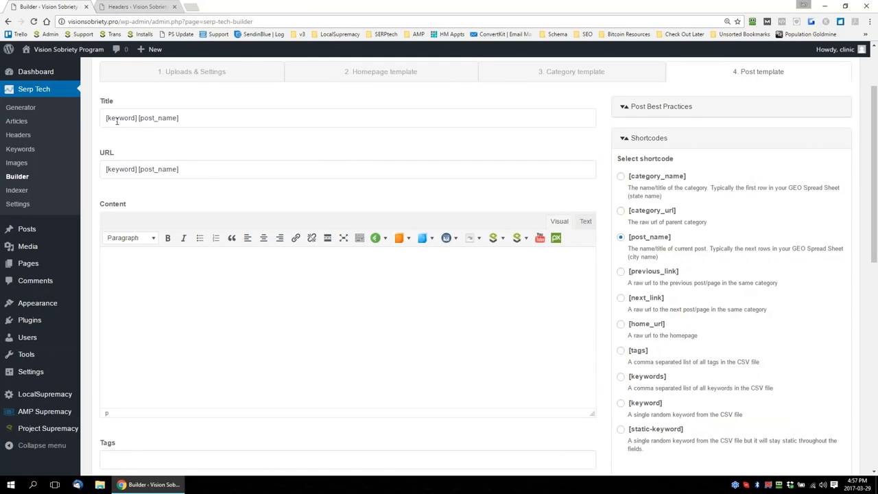
Add the [category_name] shortcode to the end of the post template's title only
left_click_drag(139, 118, 193, 121)
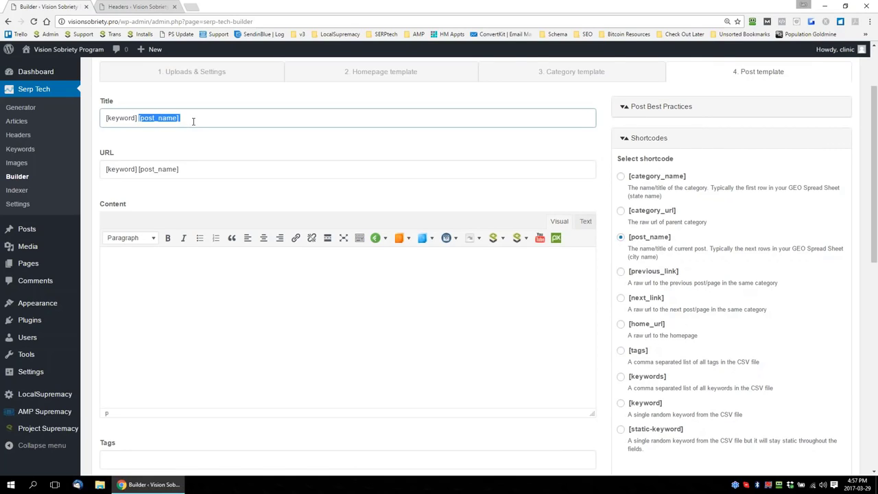
left_click(194, 122)
left_click(621, 176)
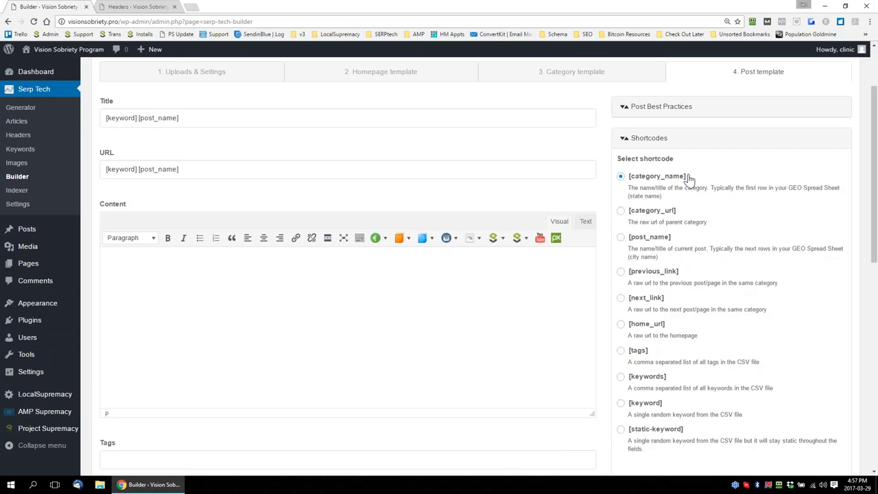
scroll(827, 317, "down", 1)
left_click(735, 455)
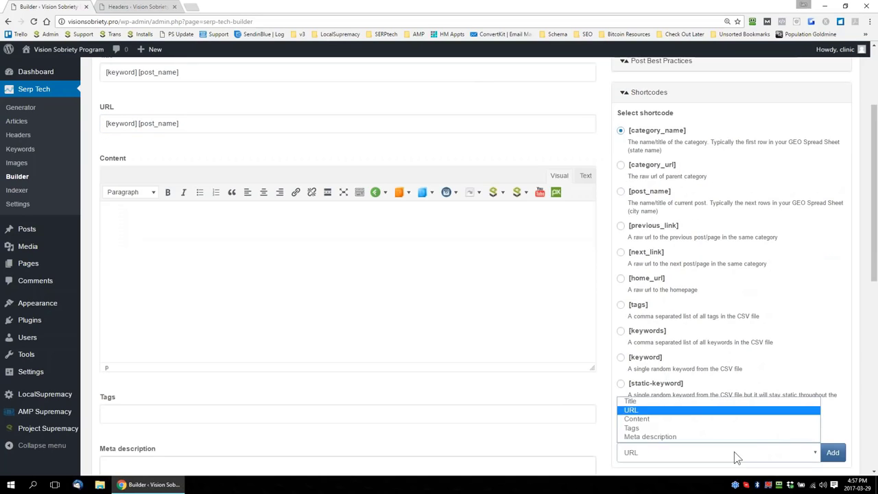
left_click(686, 401)
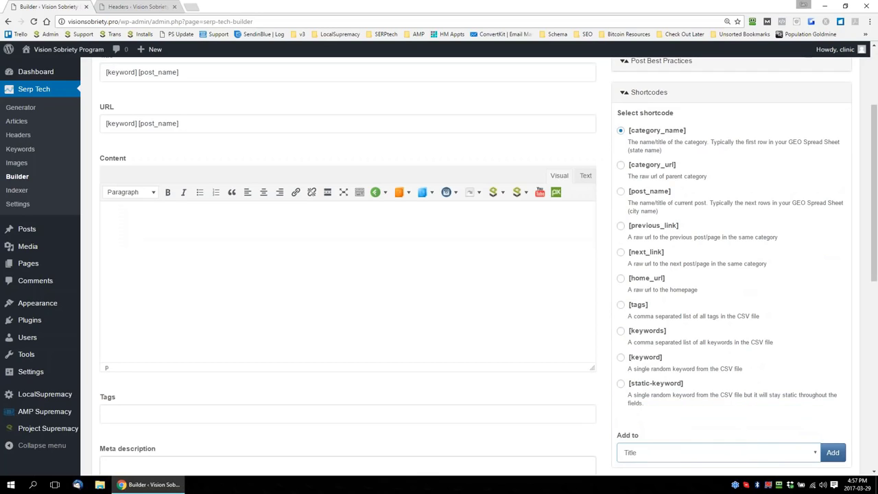
left_click(832, 455)
left_click_drag(181, 123, 107, 123)
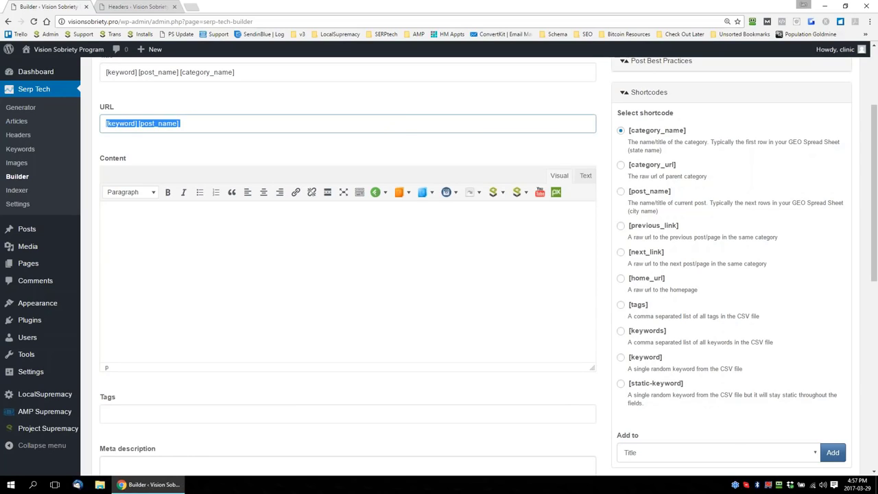
Open the Articles list and copy the text of [lsup_article_1040] from its start through the paragraph ending in "short-term treatment"
left_click(409, 252)
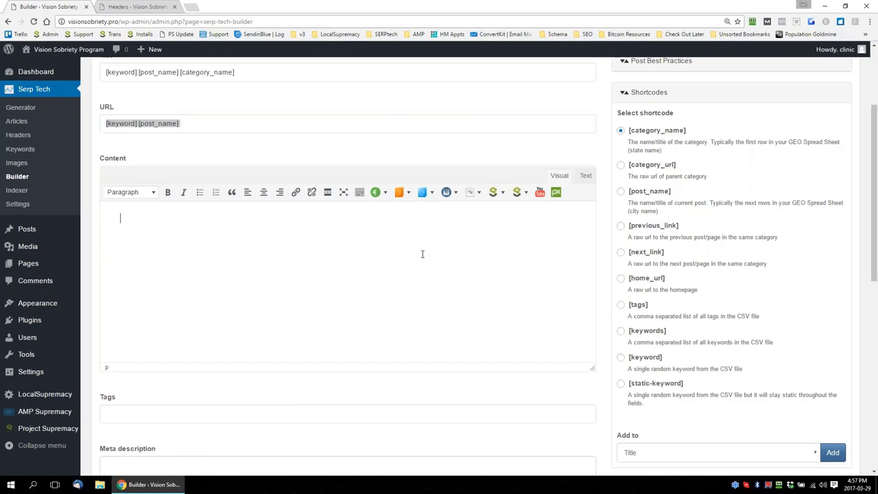
left_click(147, 9)
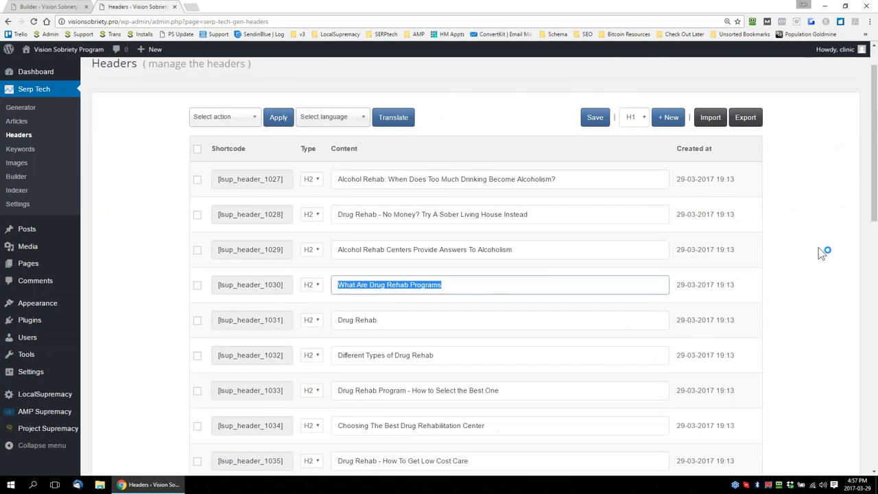
scroll(818, 248, "down", 5)
left_click(19, 122)
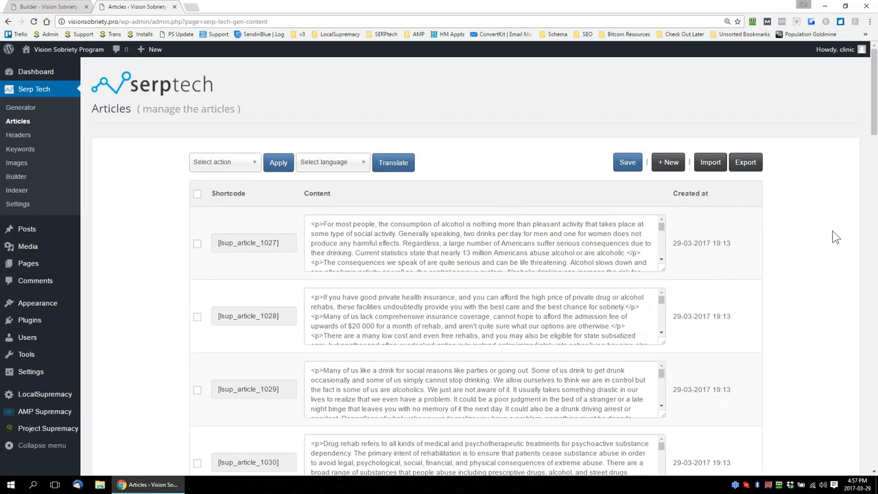
scroll(836, 236, "down", 12)
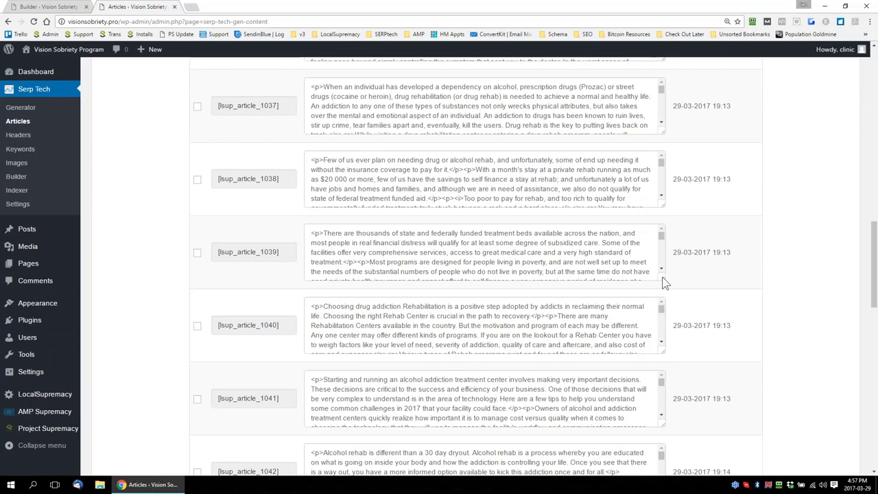
scroll(755, 301, "down", 1)
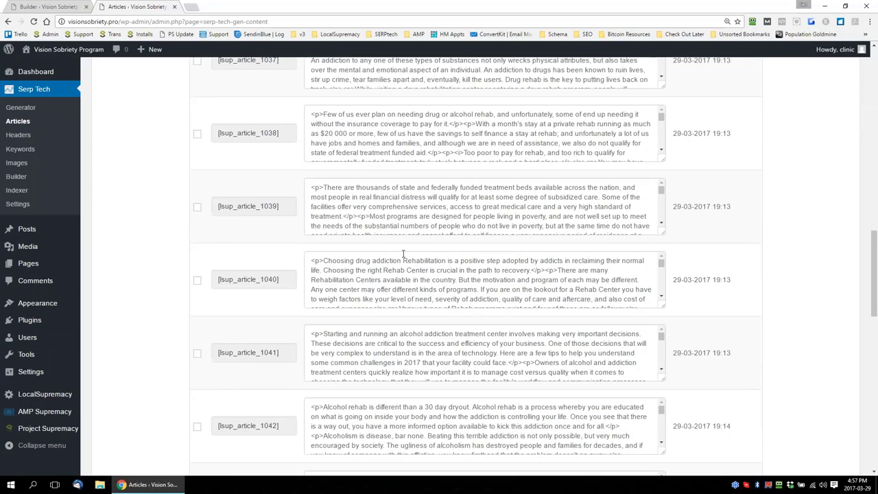
left_click_drag(663, 307, 663, 464)
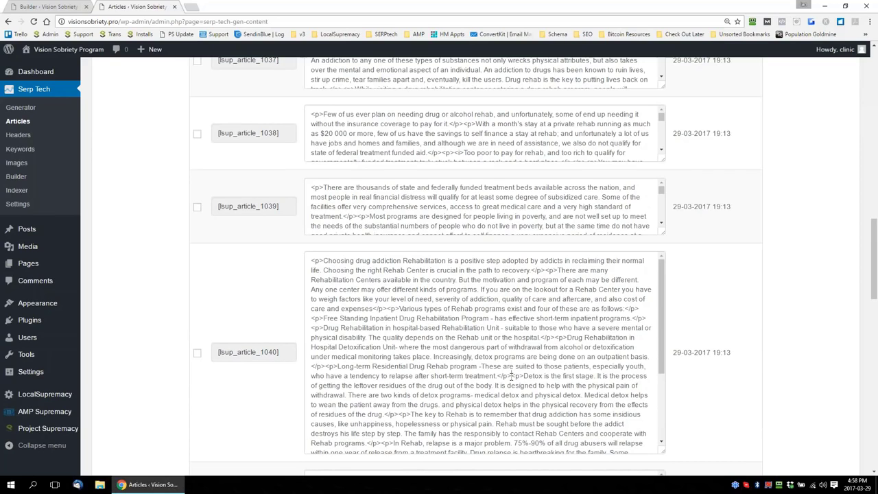
left_click_drag(513, 376, 482, 365)
left_click(304, 258, "shift")
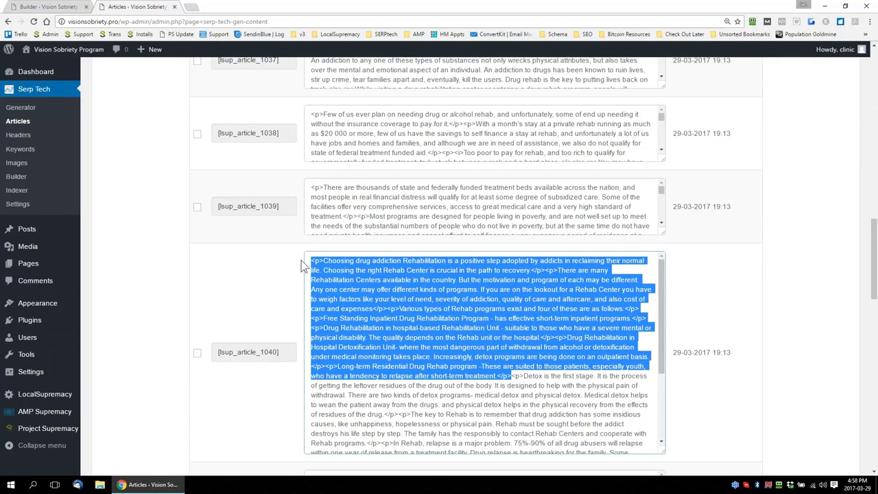
Paste the copied article HTML into the post template's content as source text, and expand the Post Best Practices in the visual view
left_click(48, 7)
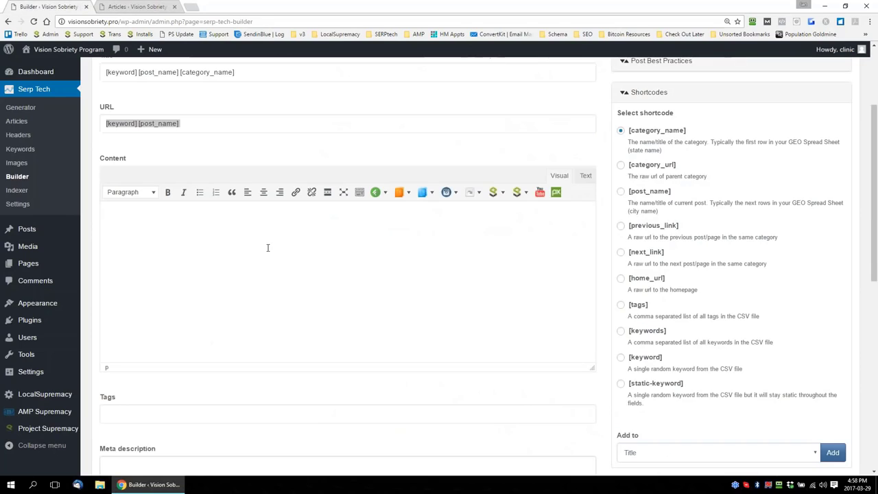
left_click(585, 176)
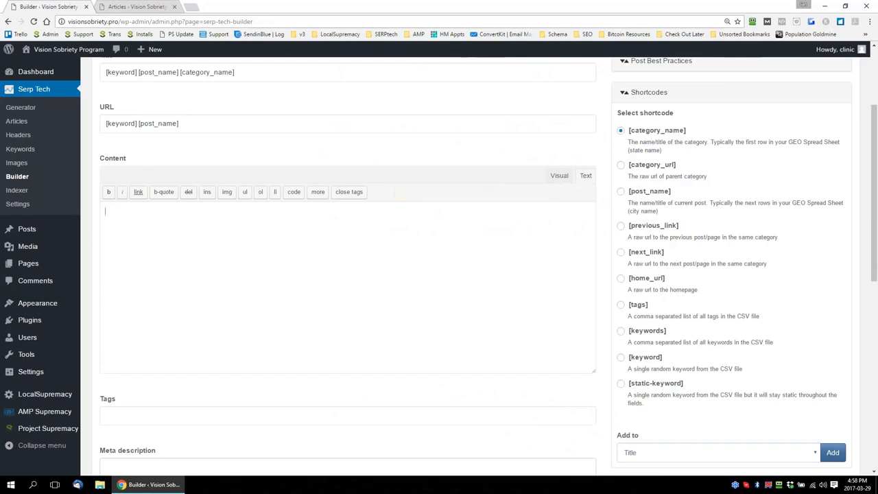
type("<p>Choosing drug addiction Rehabilitation is a positive step adopted by addicts in reclaiming their normal life. Choosing the right Rehab Center is crucial in the path to recovery.</p><p>There are many Rehabilitation Centers available in the country. But the motivation and program of each may be different. Any one center may offer different kinds of programs. If you are on the lookout for a Rehab Center you have to weigh factors like your level of need, severity of addiction, quality of care and aftercare, and also cost of care and expenses</p><p>Various types of Rehab programs exist and four of these are as follows:</p><p>Free Standing Inpatient Drug Rehabilitation Program - has effective short-term inpatient programs.</p><p>Drug Rehabilitation in hospital-based Rehabilitation Unit - suitable to those who have a severe mental or physical disability. The quality depends on the Rehab unit or the hospital.</p><p>Drug Rehabilitation in Hospital Detoxification Unit- where the most dangerous part of withdrawal from alcohol or detoxification under medical monitoring takes place. Increasingly, detox programs are being done on an outpatient basis.</p><p>Long-term Residential Drug Rehab program -These are suited to those patients, especially youth, who have a tendency to relapse after short-term treatment.</p>")
left_click(559, 175)
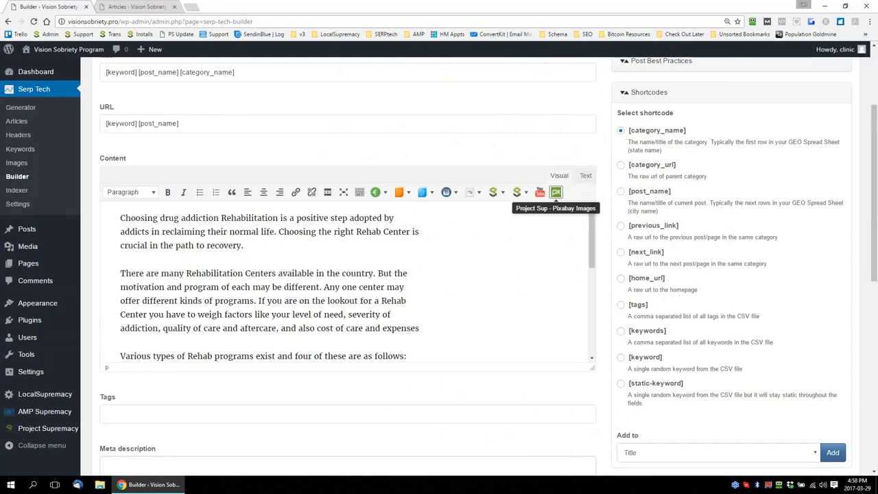
scroll(602, 172, "up", 2)
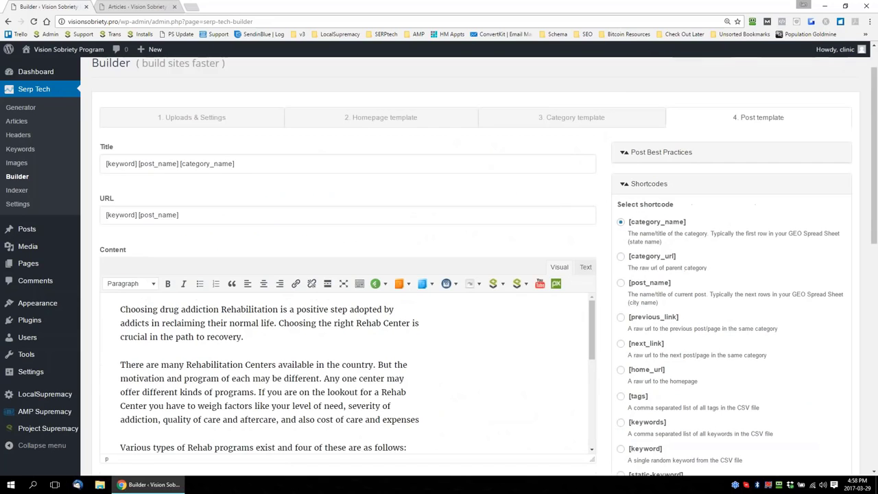
left_click(625, 153)
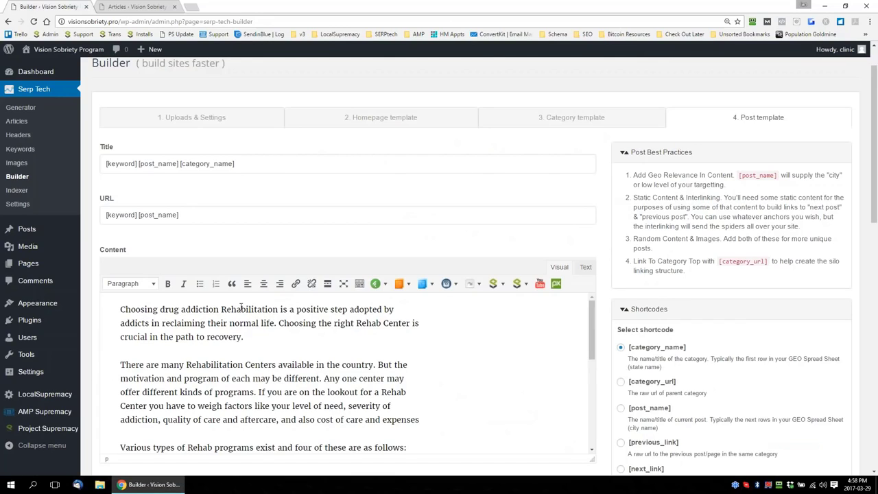
In the content's first sentence, insert "or alcohol" after "drug" and "in" after "Rehabilitation"
left_click(182, 308)
type("or alcoho")
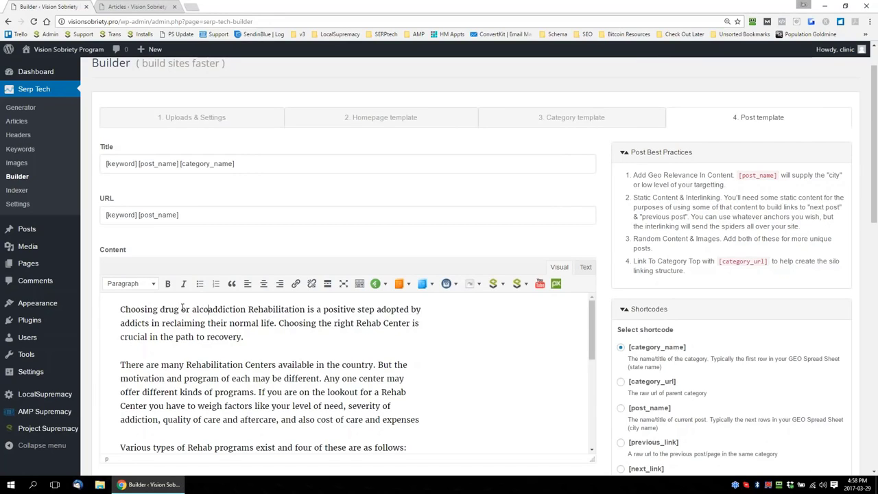
type("l")
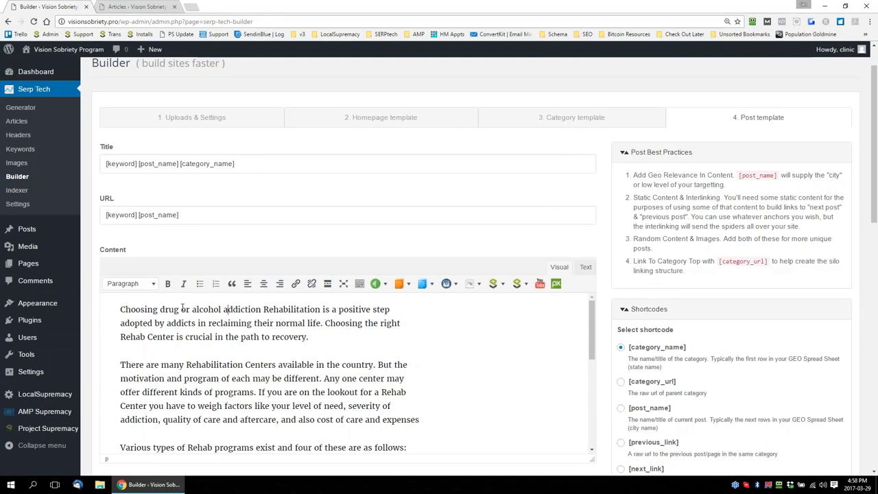
key("Right")
key("Right")
key("Right")
key("Right")
key("Right")
key("Right")
key("Right")
key("Right")
key("Right")
key("Right")
key("Right")
key("Right")
key("Right")
key("Right")
key("Right")
key("Right")
key("Right")
key("Right")
key("Right")
key("Right")
type("in")
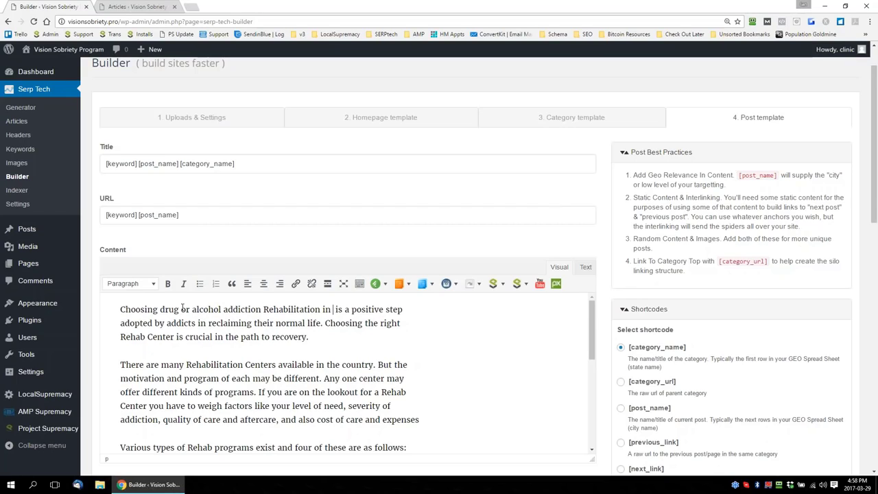
Insert the [post_name] shortcode into the content after "Rehabilitation in"
scroll(613, 350, "down", 1)
left_click(621, 354)
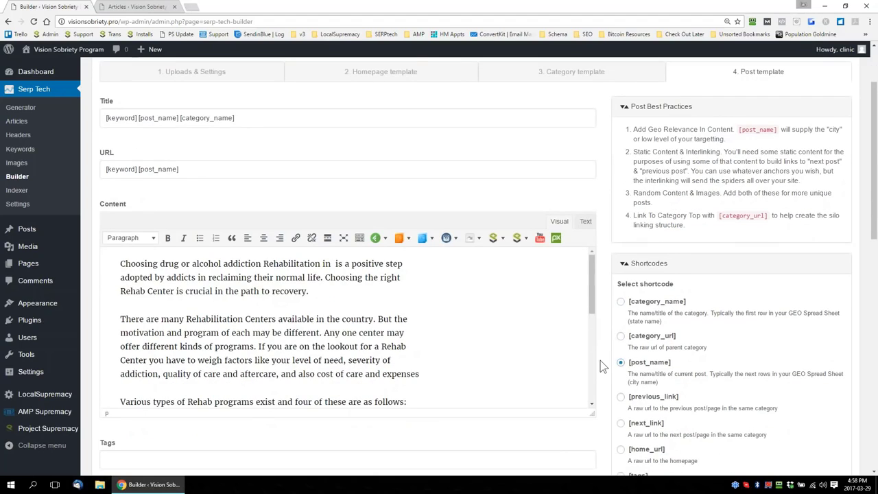
scroll(601, 367, "down", 3)
left_click(678, 442)
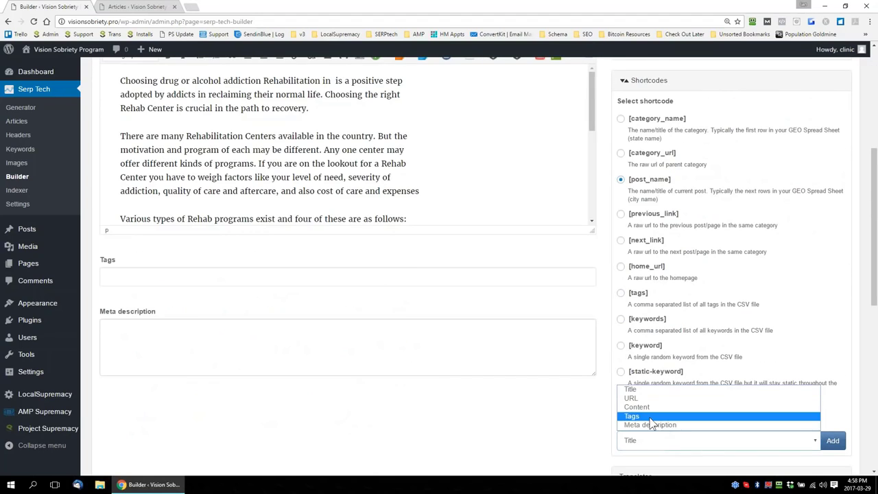
left_click(650, 408)
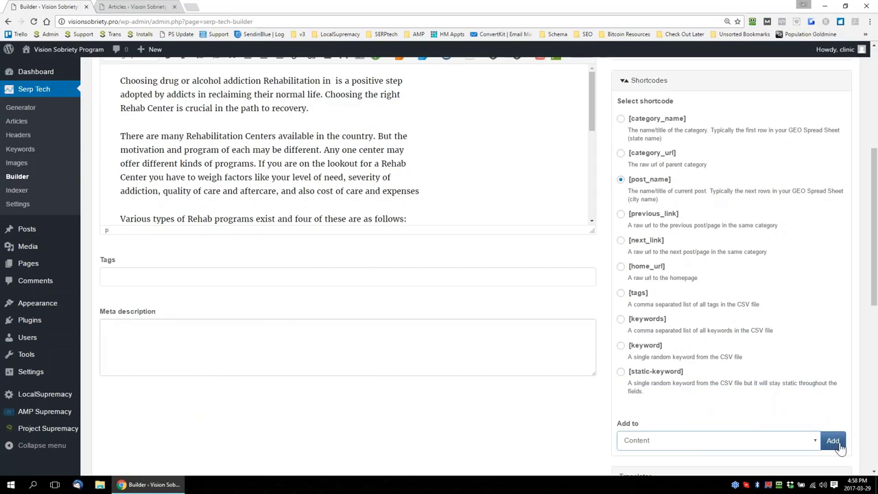
left_click(834, 441)
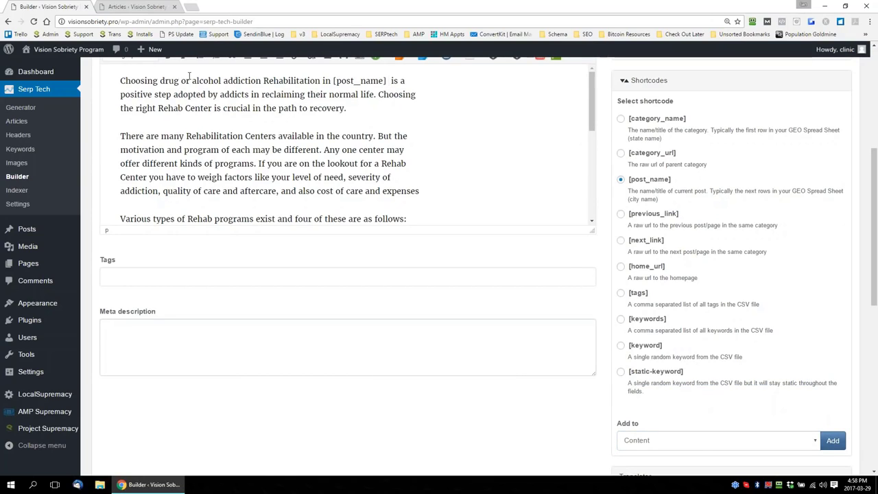
Make the phrase "drug or alcohol addiction Rehabilitation in [post_name]" bold in the opening sentence
left_click_drag(160, 81, 388, 80)
key("ctrl+b")
left_click(329, 130)
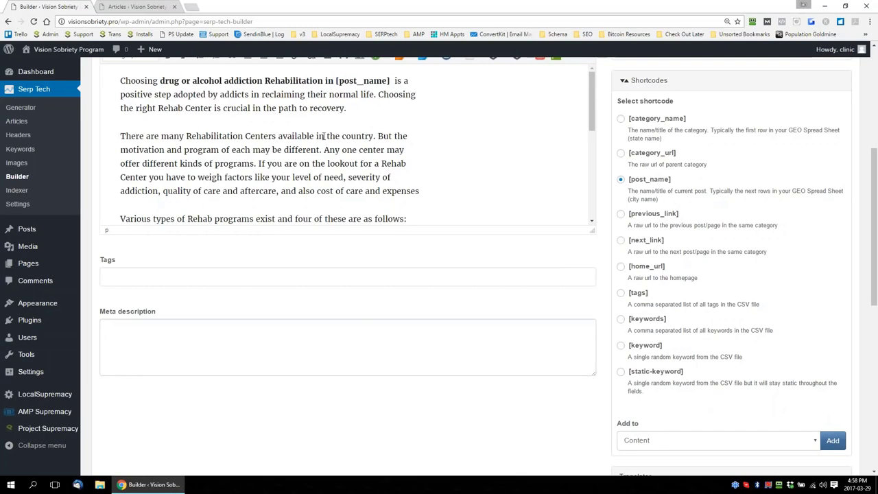
Delete "the country" from the content's second paragraph and link its phrase "Rehabilitation Centers" to the next post
left_click_drag(326, 137, 375, 136)
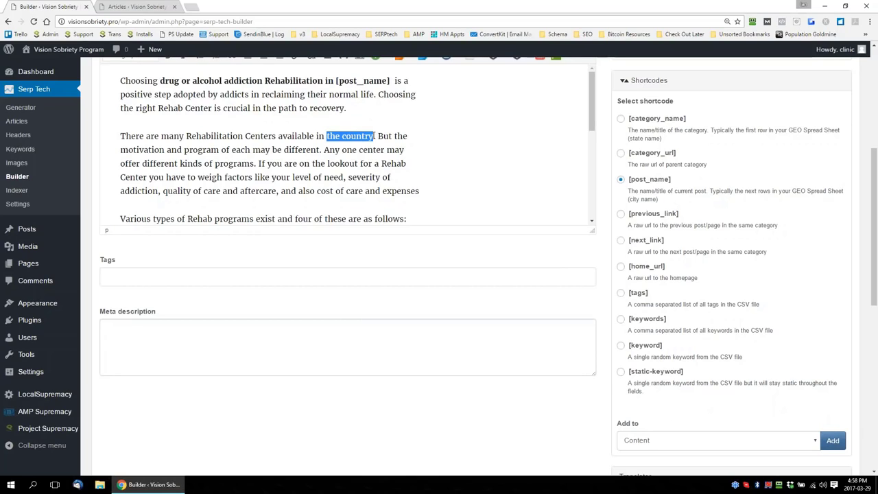
key("BackSpace")
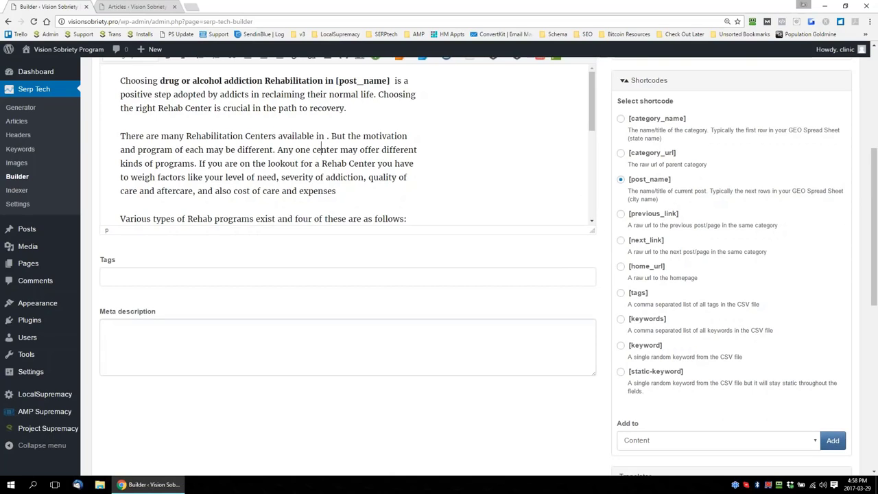
scroll(605, 243, "up", 2)
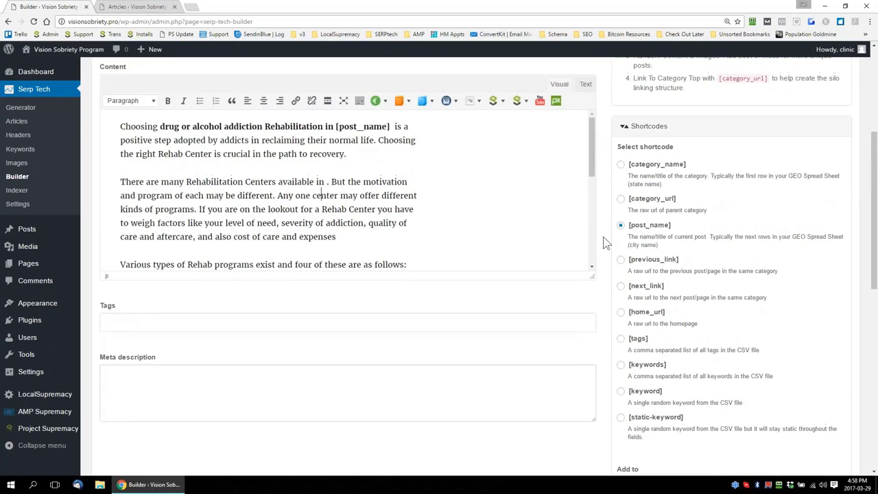
scroll(605, 242, "up", 1)
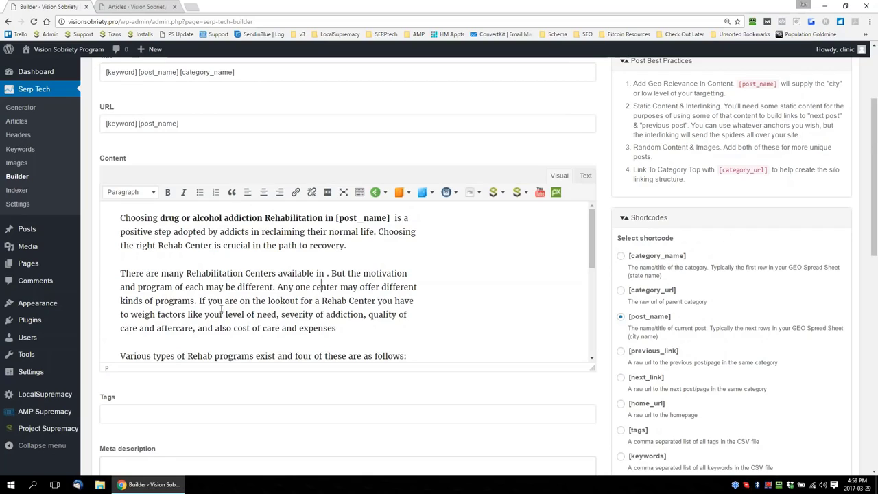
left_click_drag(188, 273, 277, 273)
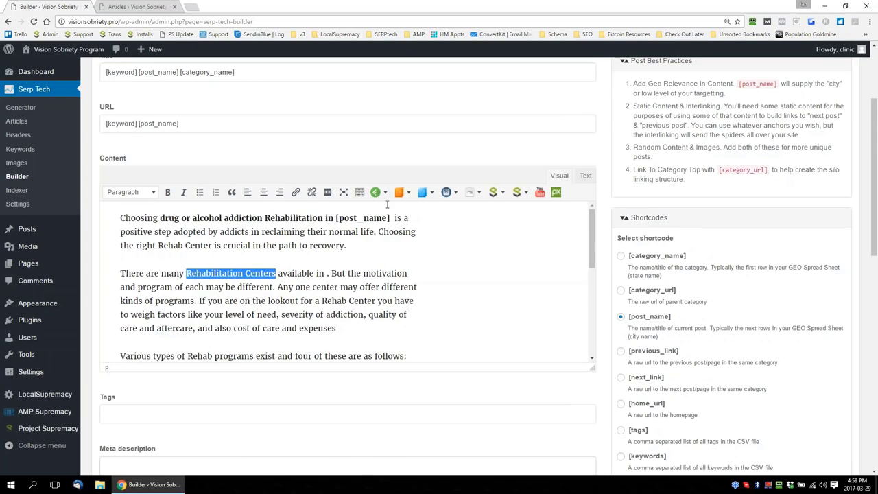
left_click(472, 193)
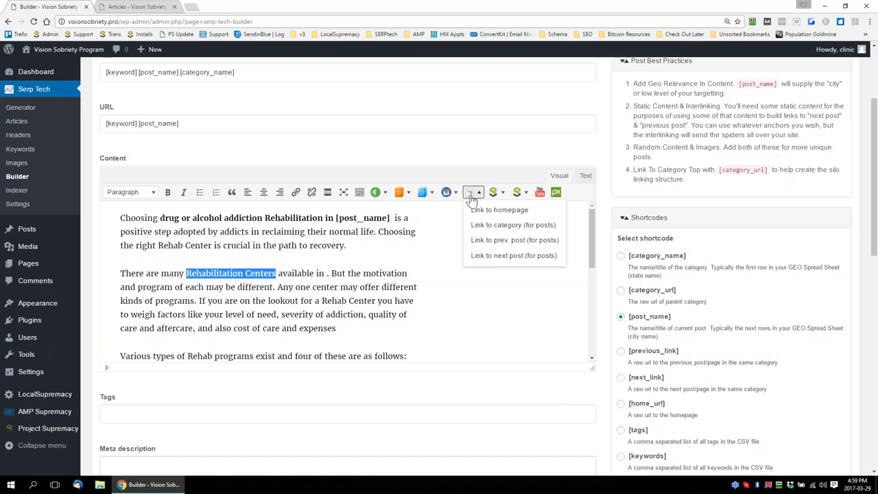
left_click(505, 256)
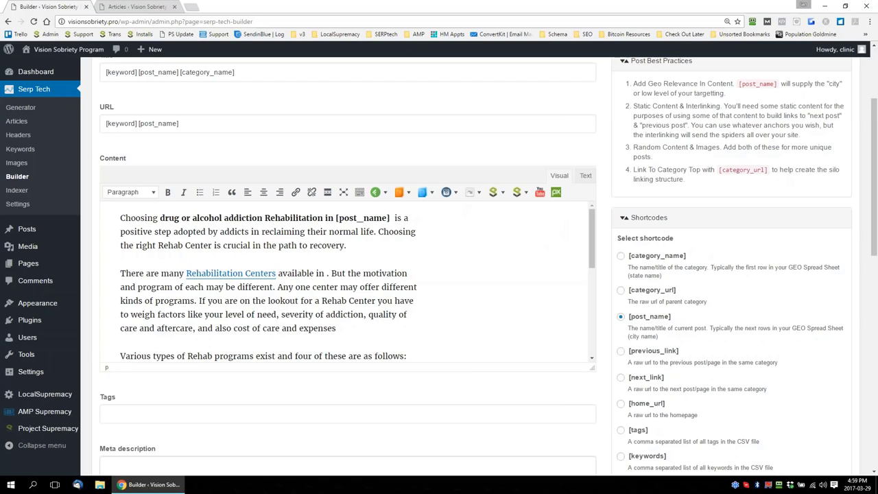
Link the phrase "Drug Rehabilitation Program" in the Free Standing Inpatient paragraph to the previous post
scroll(343, 281, "down", 3)
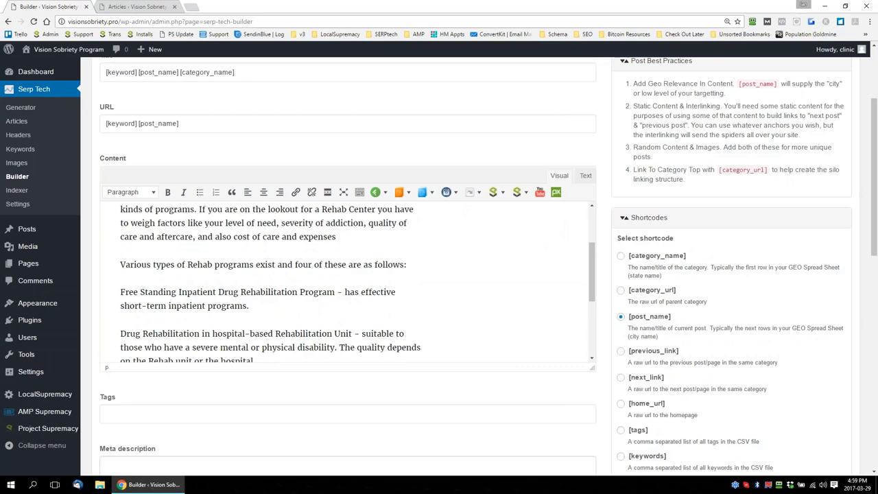
scroll(506, 259, "up", 1)
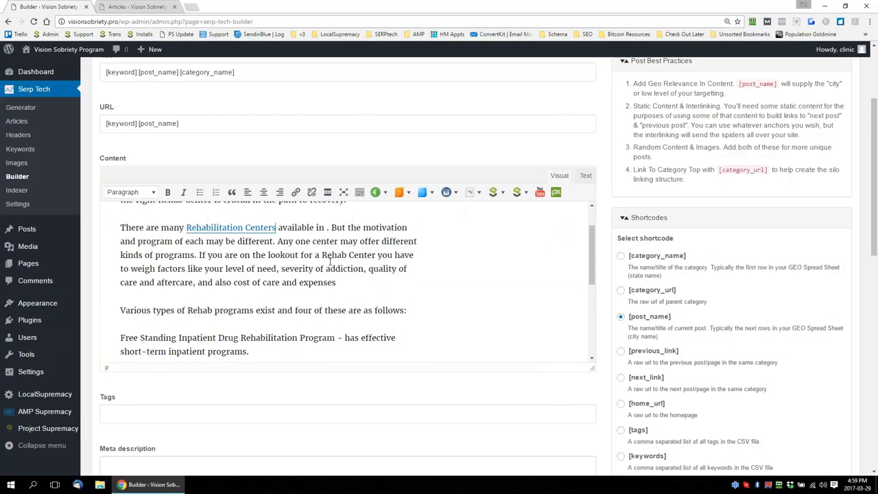
scroll(332, 268, "down", 1)
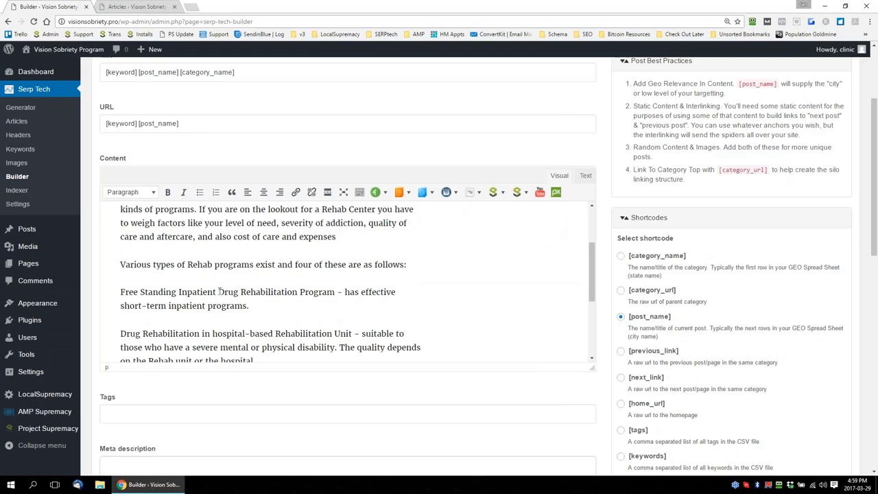
left_click_drag(218, 292, 335, 292)
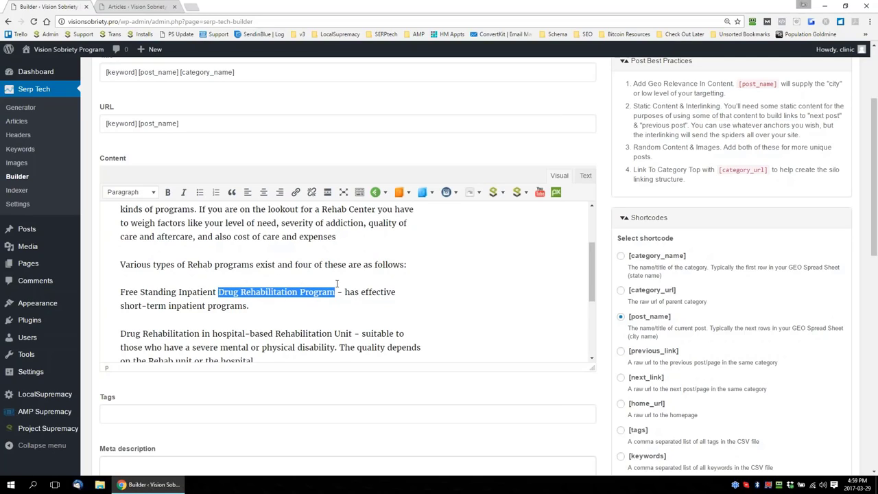
left_click(470, 195)
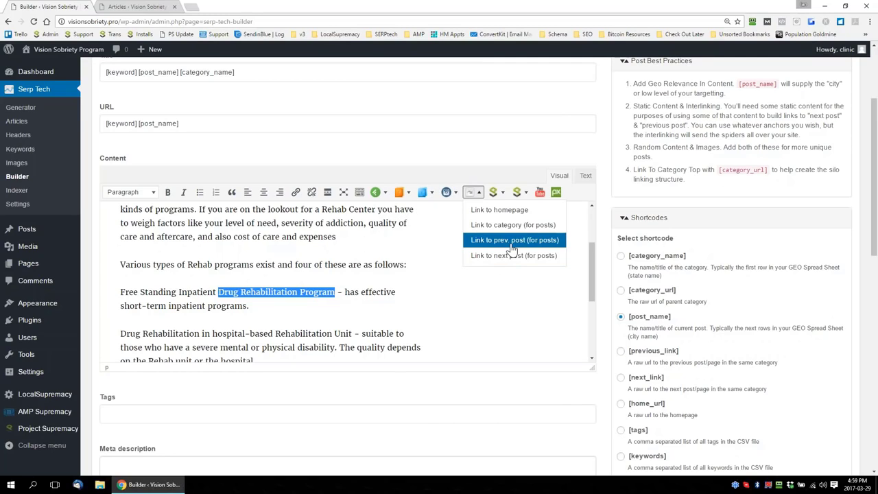
left_click(511, 241)
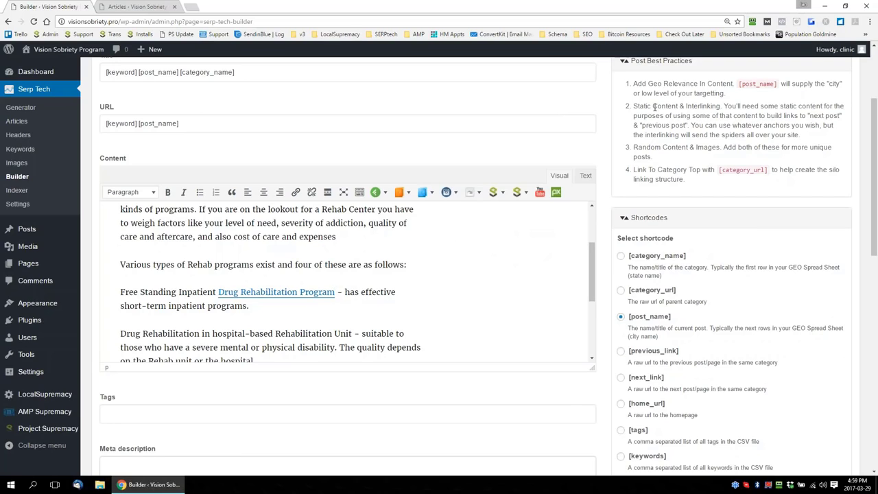
Insert the [post_name] shortcode before "Rehab Center" in the content's second paragraph
scroll(473, 276, "up", 3)
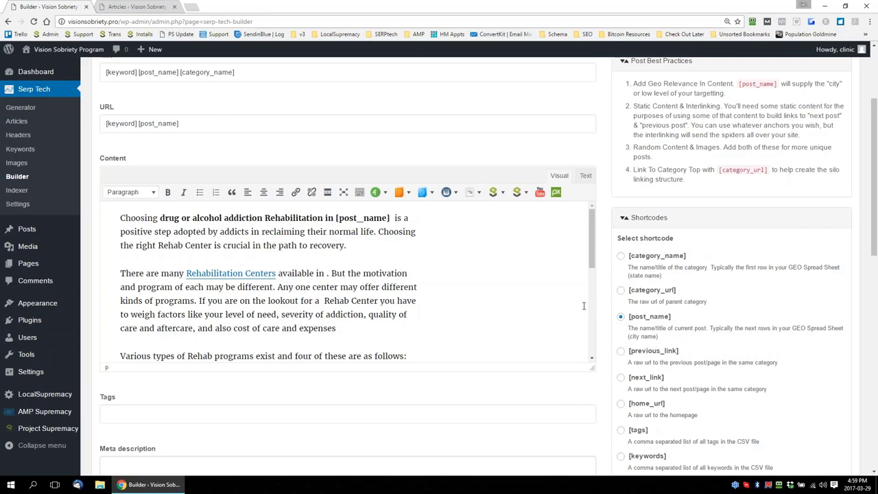
scroll(857, 323, "down", 2)
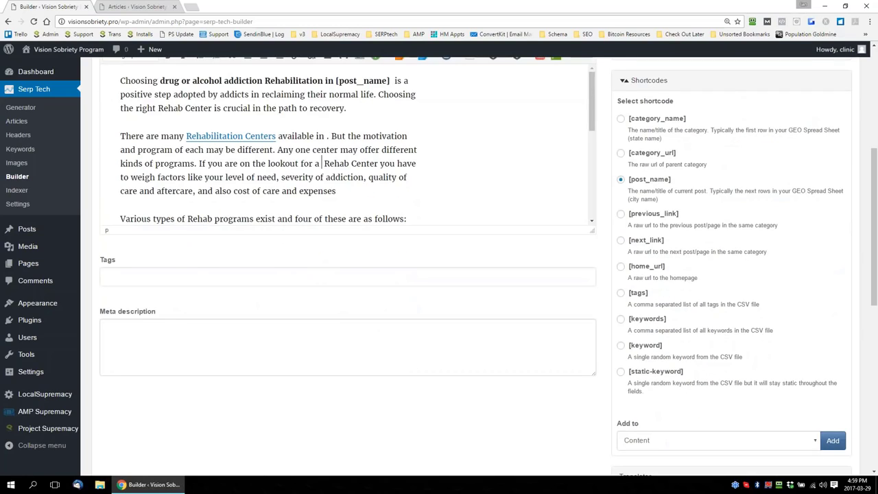
left_click(838, 444)
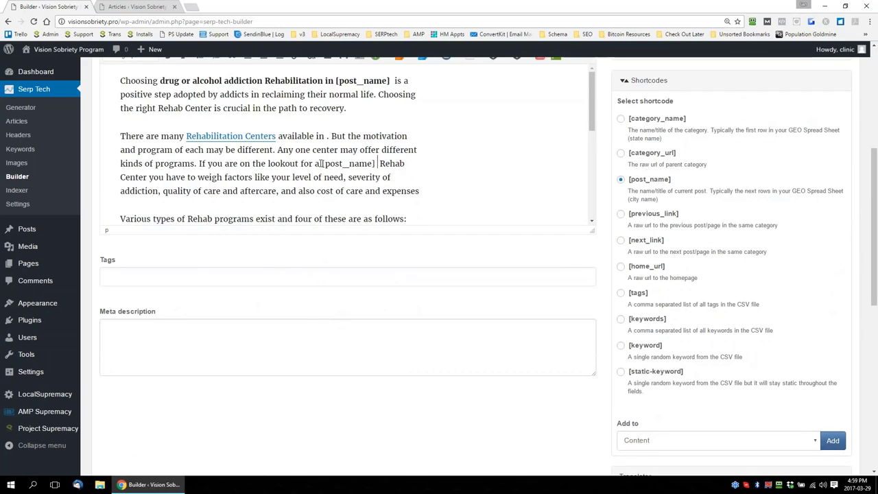
Remove the extra space after the second paragraph's [post_name] and make "[post_name] Rehab Center" bold
left_click_drag(320, 165, 148, 178)
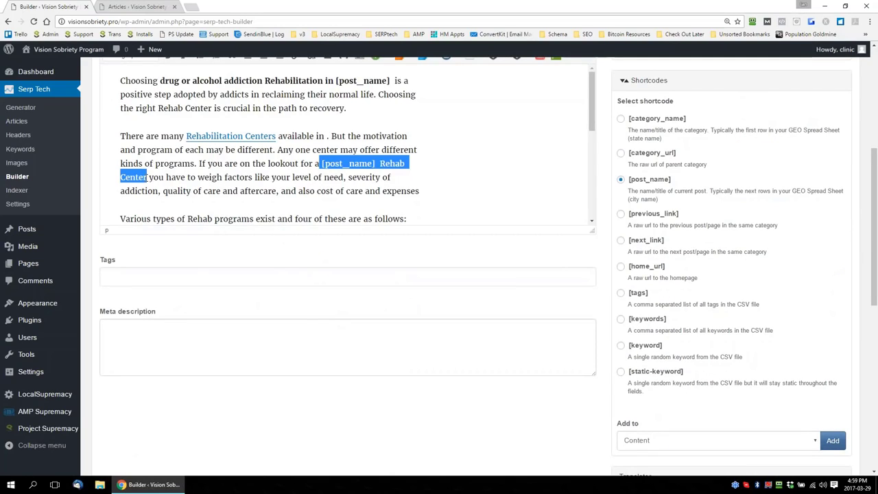
left_click(336, 163)
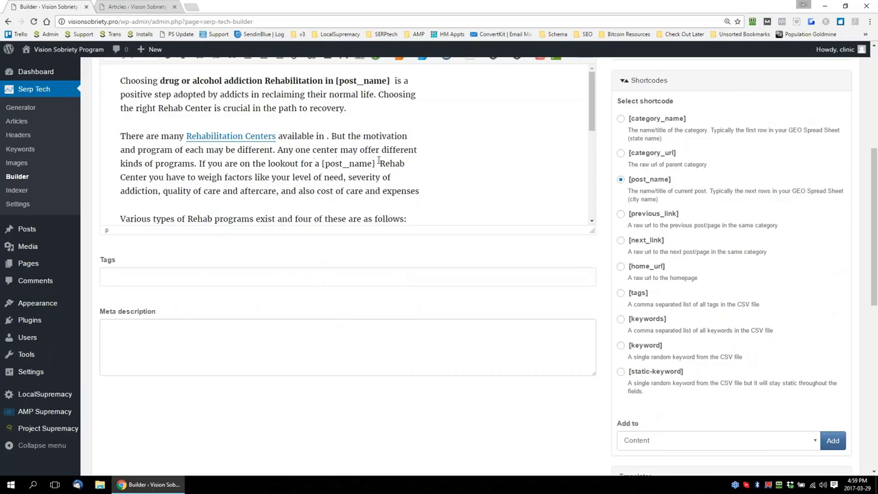
left_click_drag(323, 165, 147, 178)
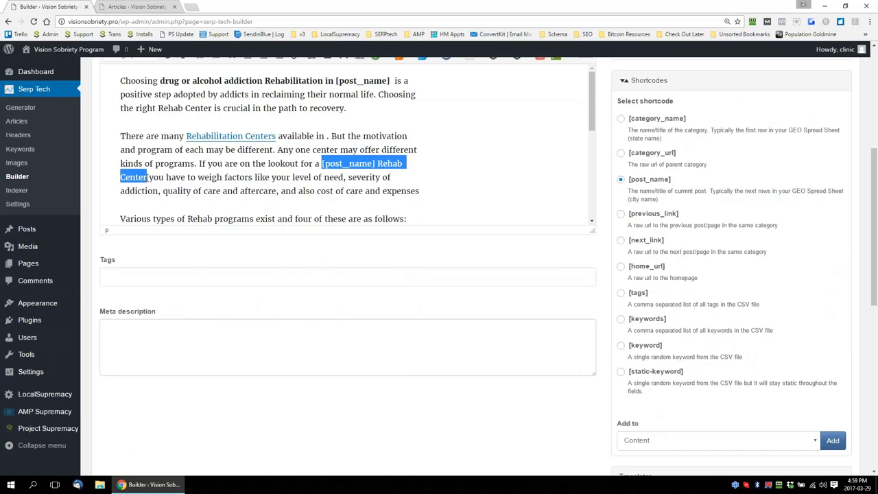
scroll(411, 171, "down", 3)
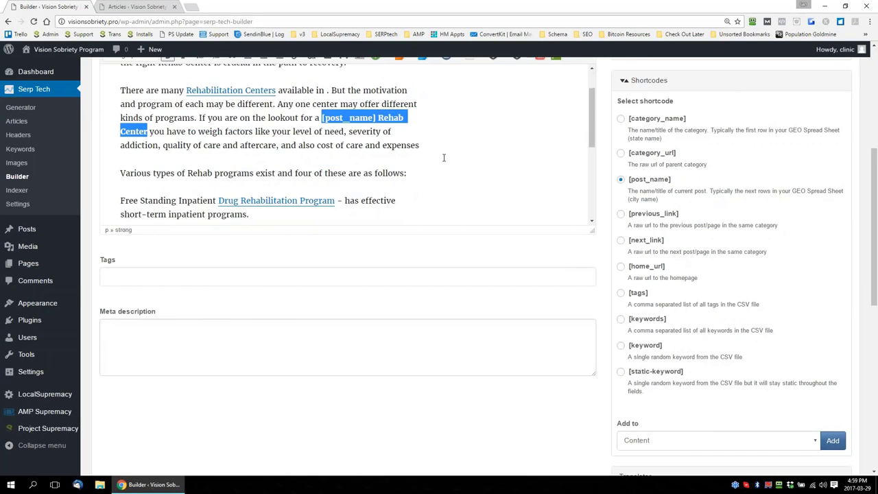
scroll(412, 175, "up", 3)
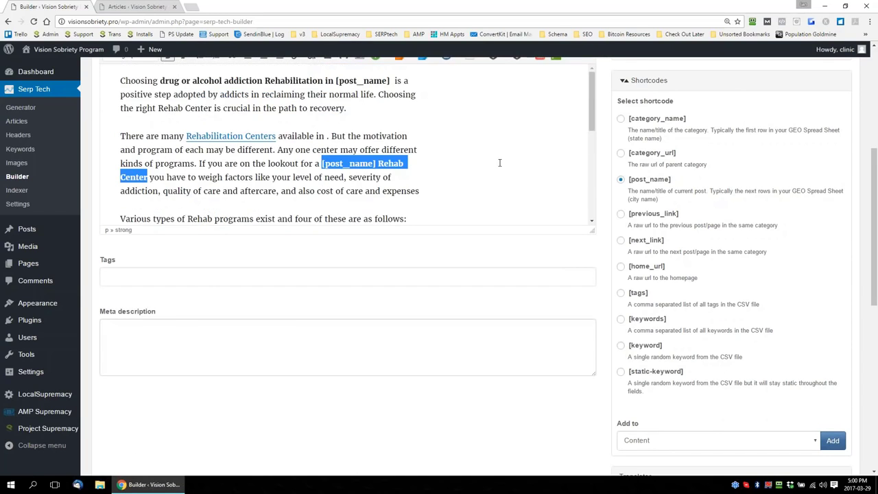
Enlarge the content editor and insert a random image shortcode on a new line after the second paragraph
scroll(542, 226, "up", 3)
scroll(607, 360, "down", 3)
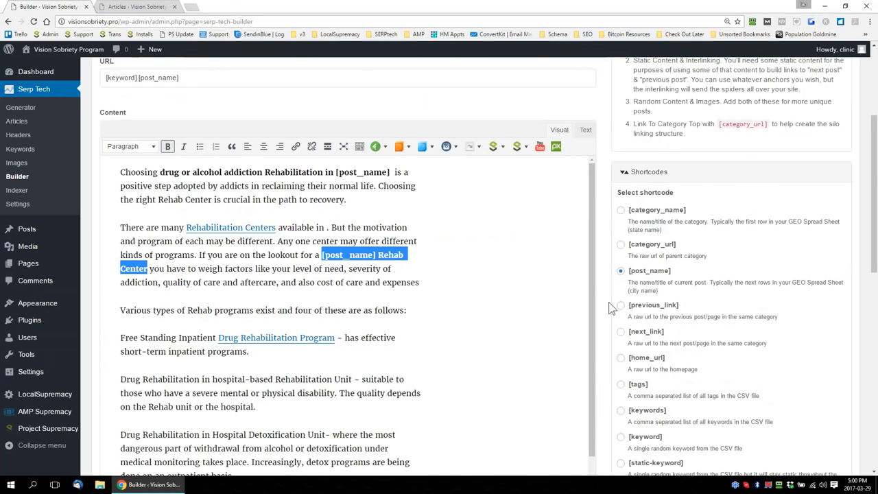
scroll(611, 308, "down", 2)
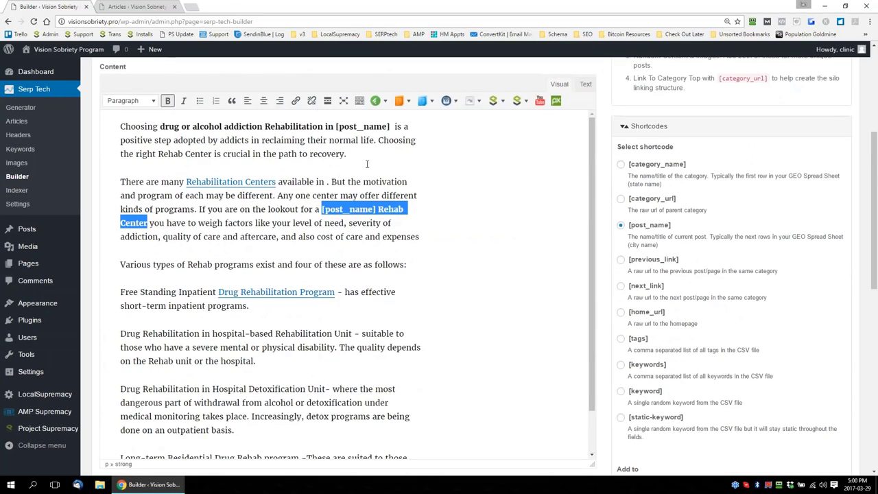
left_click(427, 241)
key("Return")
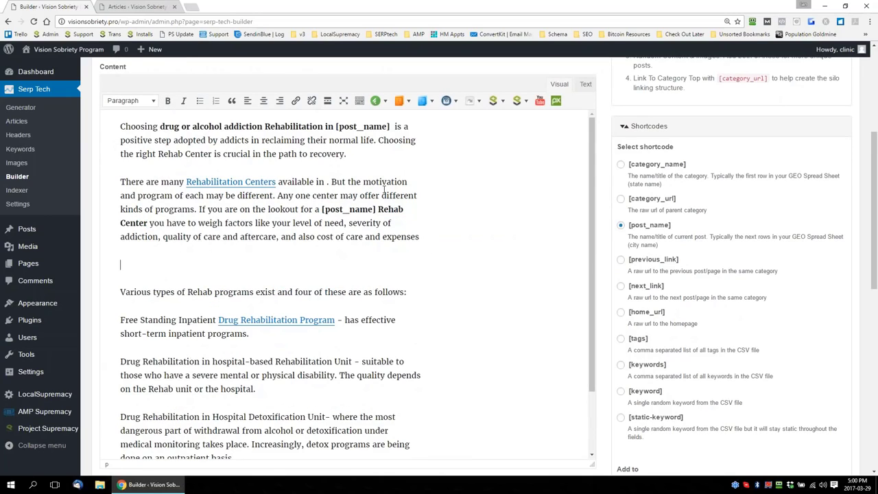
left_click(379, 101)
left_click(402, 101)
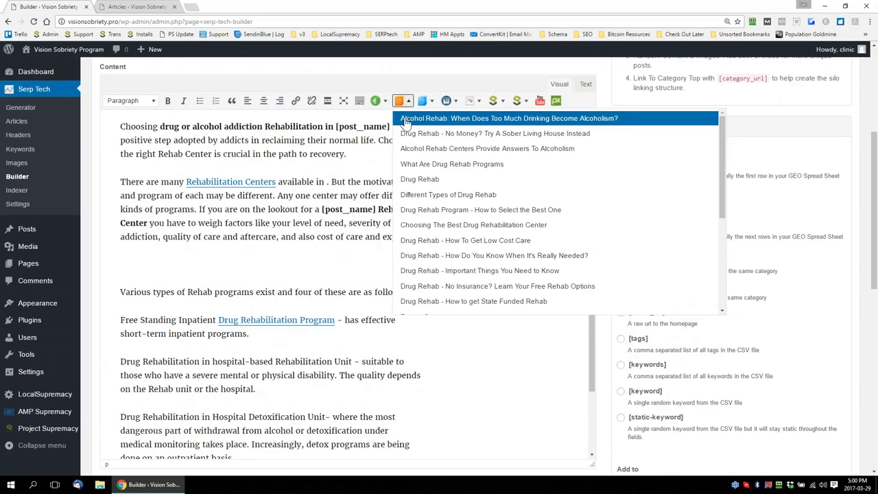
left_click(376, 100)
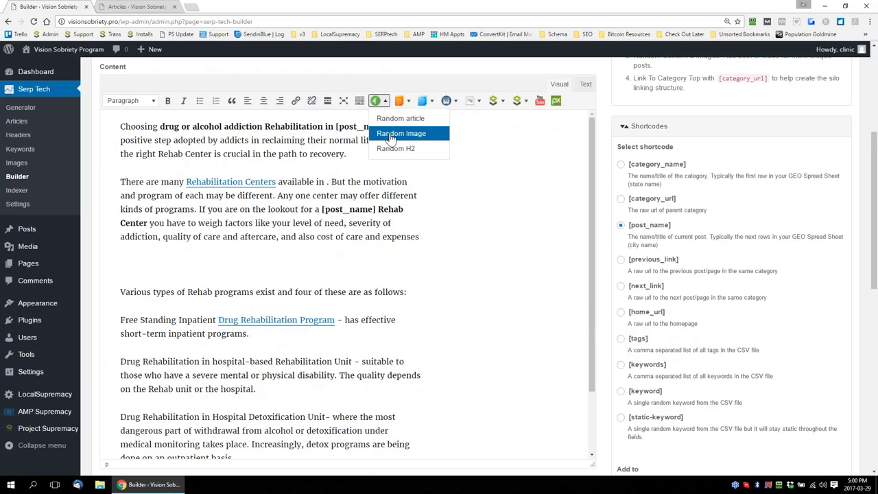
left_click(387, 133)
Insert a random H2 header shortcode on a new line below the random image shortcode
key("Return")
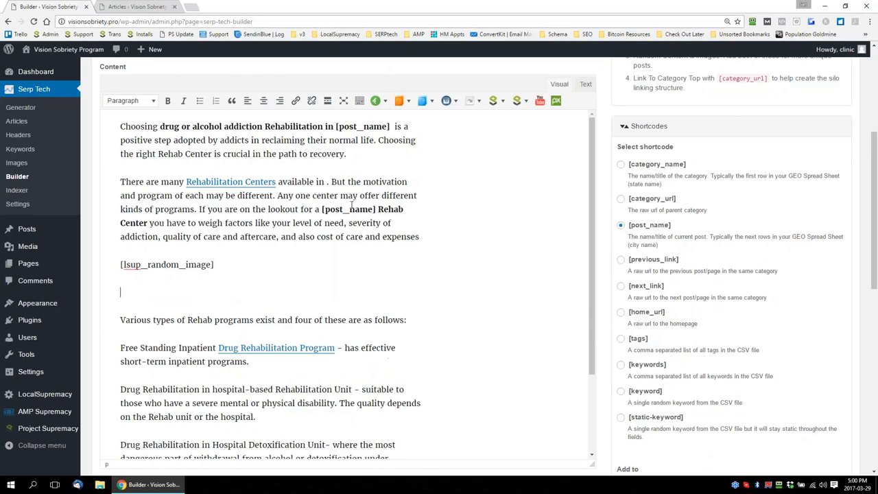
left_click(376, 101)
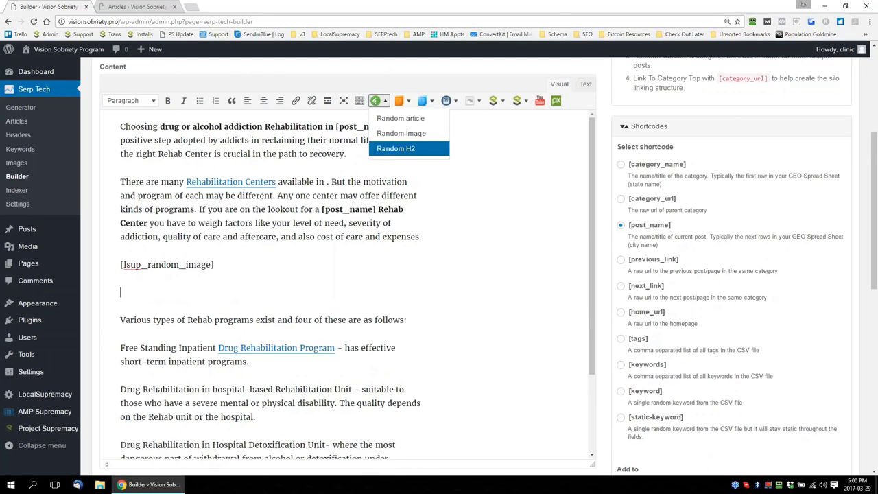
left_click(398, 149)
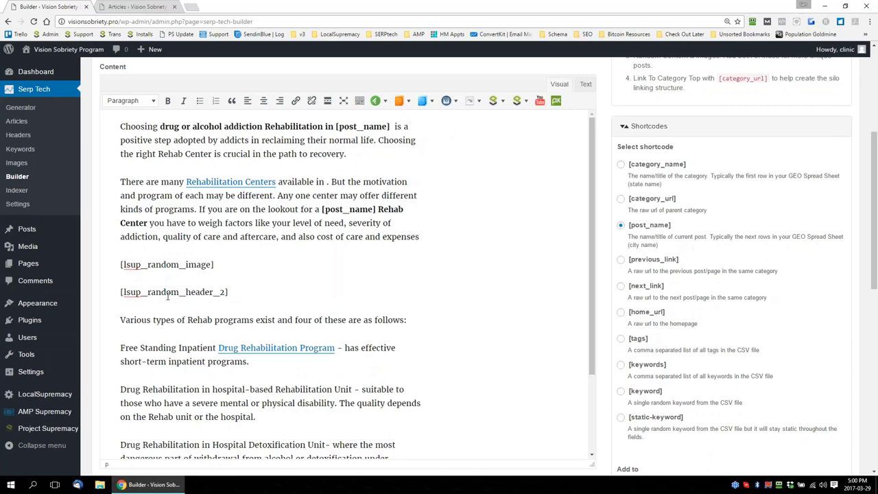
Insert a random image shortcode on a new line at the end of the article and add an empty line below it
scroll(416, 242, "down", 3)
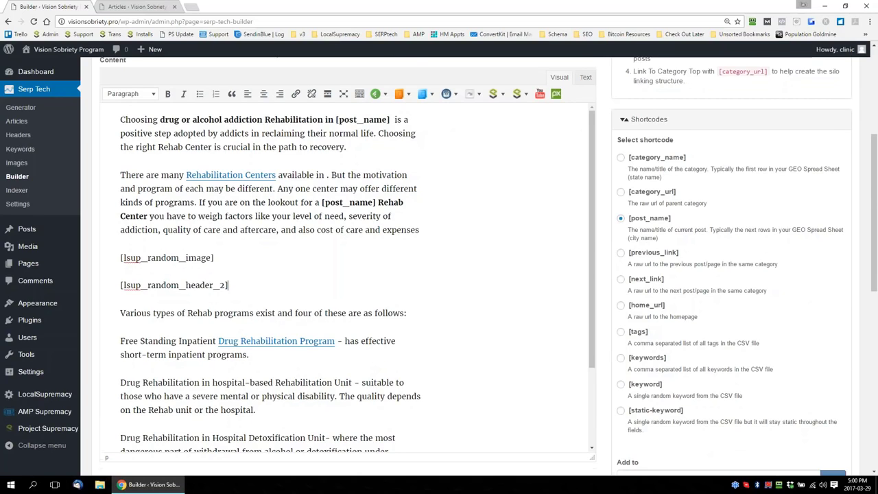
scroll(415, 242, "down", 3)
left_click(209, 260)
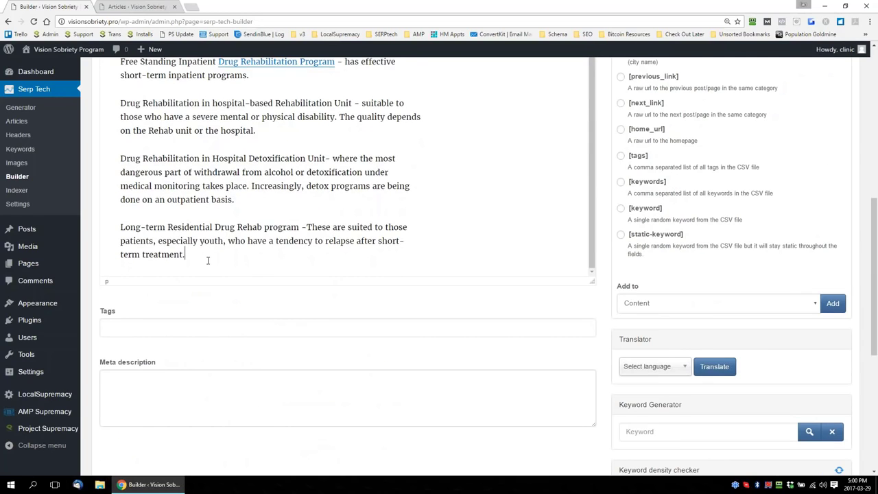
key("Return")
scroll(614, 286, "up", 2)
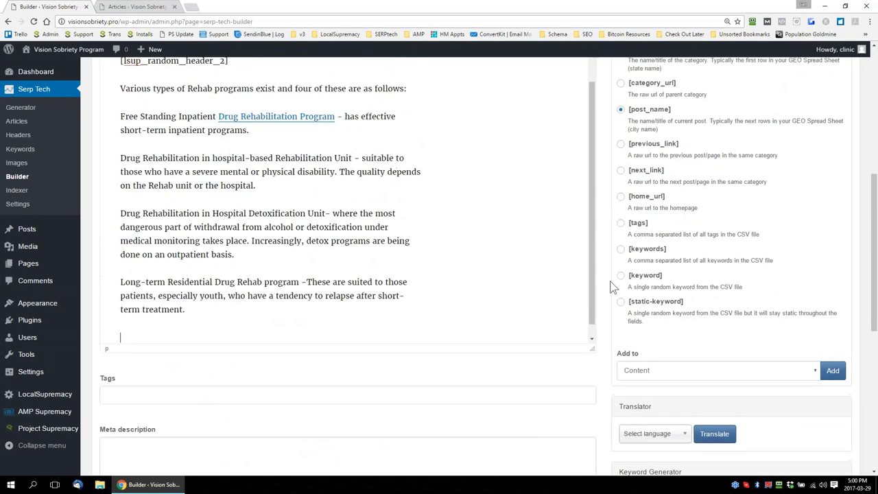
scroll(600, 222, "up", 3)
left_click(382, 146)
left_click(389, 179)
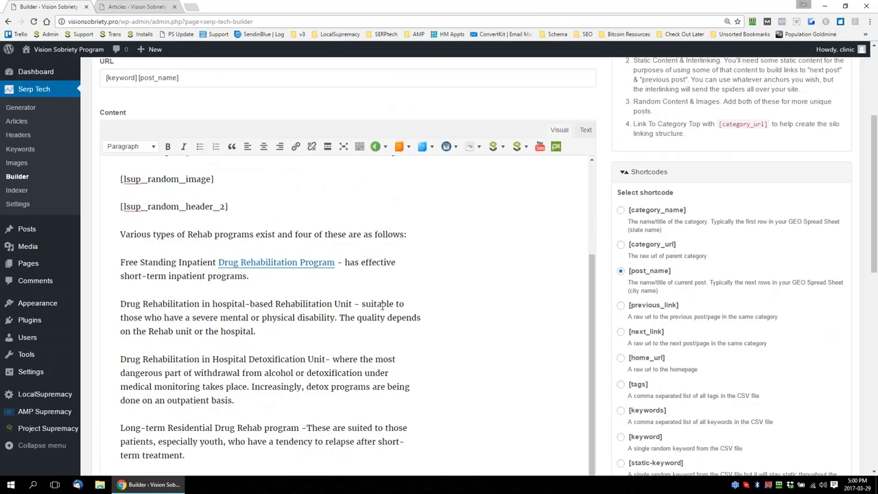
scroll(507, 328, "down", 3)
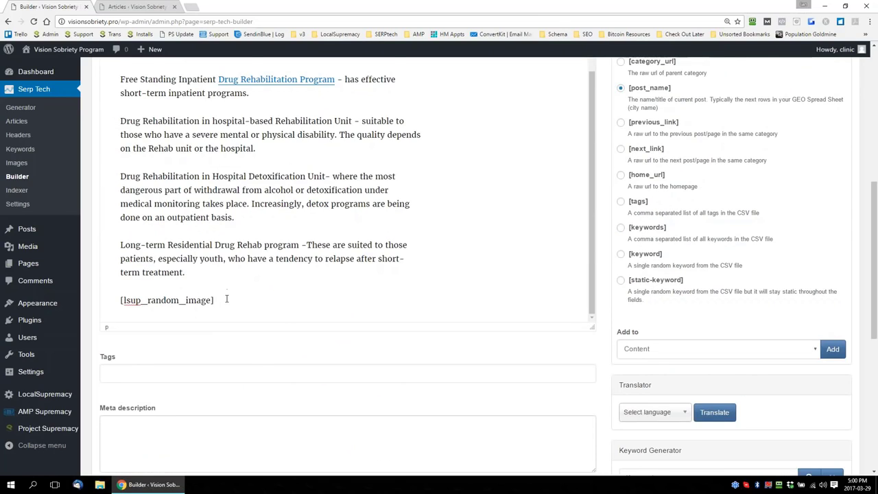
key("Return")
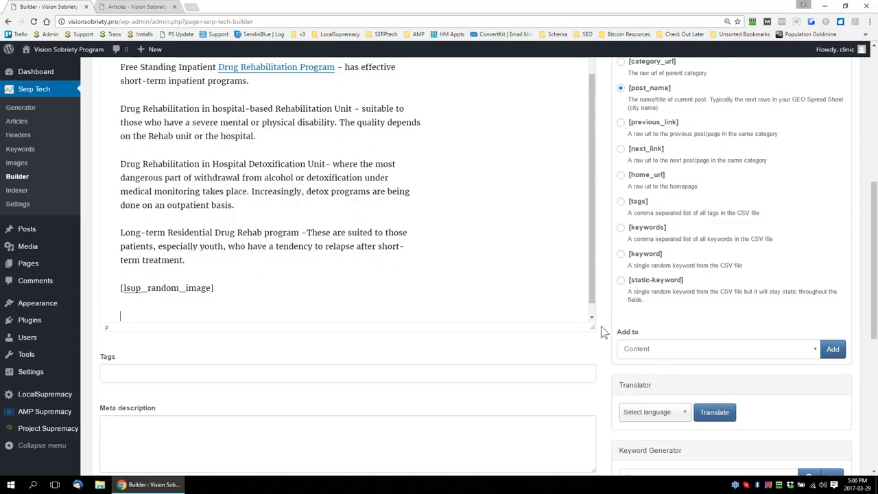
Shrink the content editor's height so its toolbar and the end of the article fit on screen together
left_click_drag(592, 327, 595, 217)
scroll(601, 227, "up", 2)
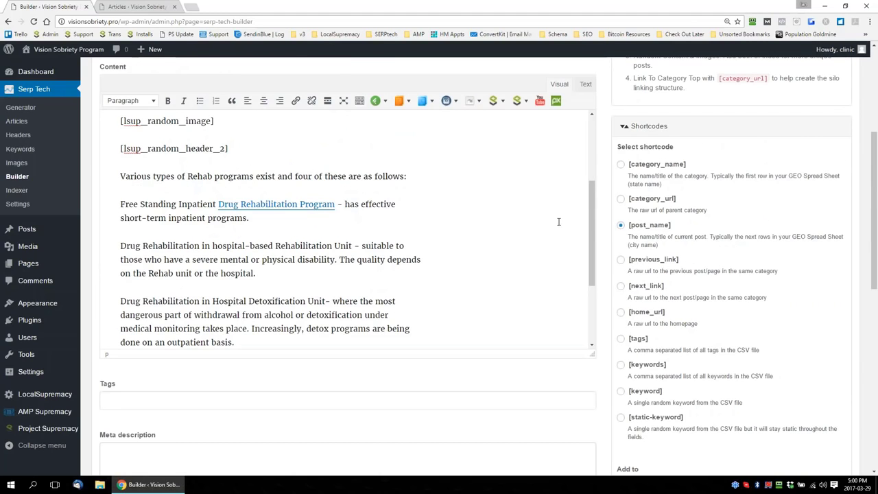
scroll(593, 220, "down", 2)
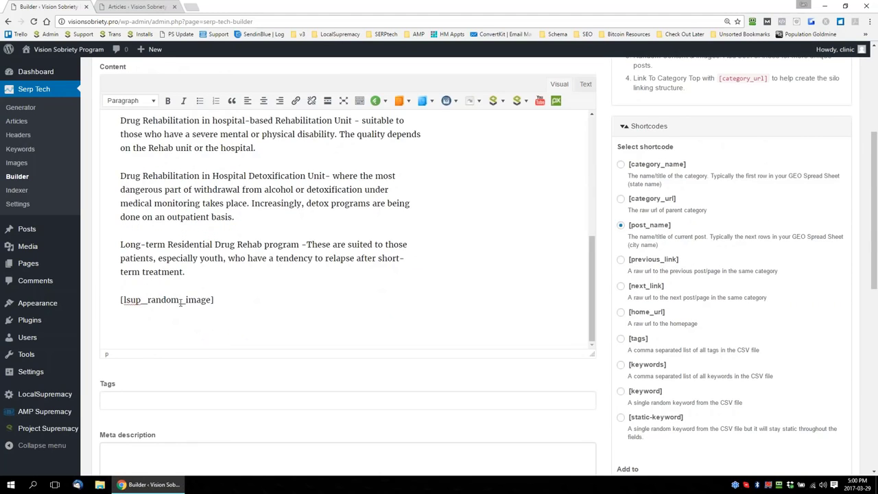
Copy the header "Drug Rehab - How to get State Funded Rehab" from the Serp Tech Headers list and paste it at the end of the Builder's post content
left_click(385, 101)
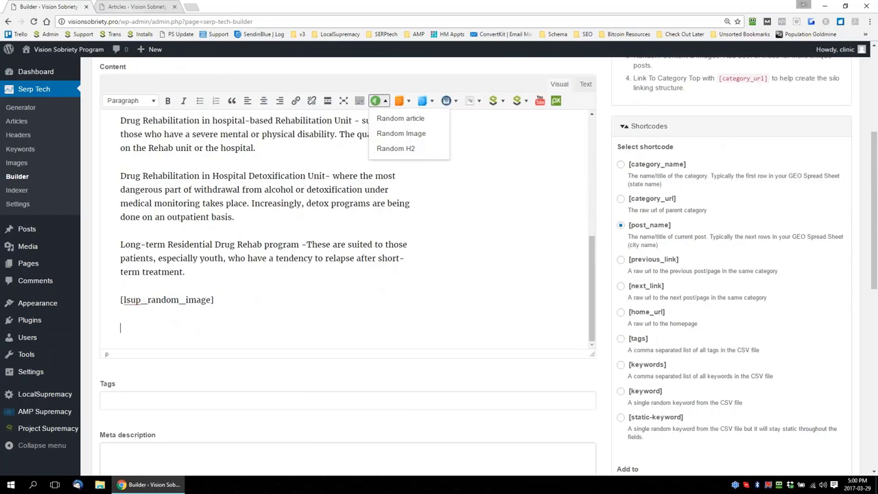
left_click(133, 8)
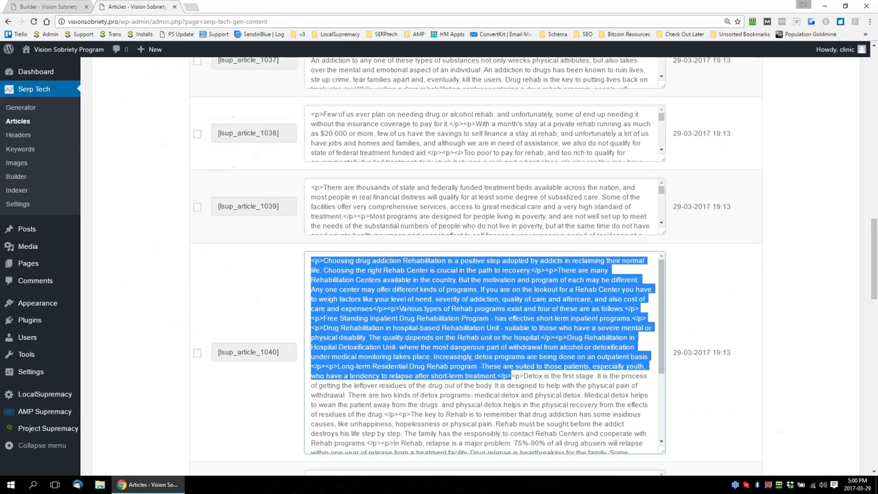
left_click(18, 135)
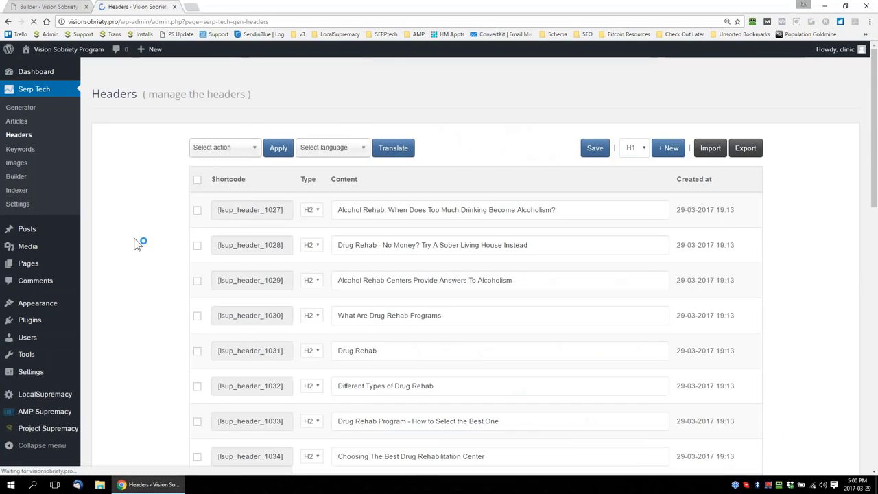
scroll(831, 281, "down", 3)
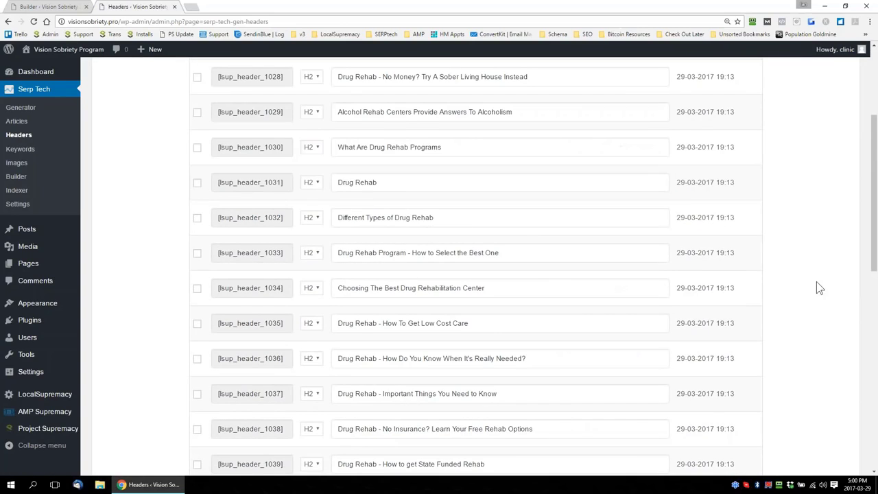
scroll(651, 261, "down", 5)
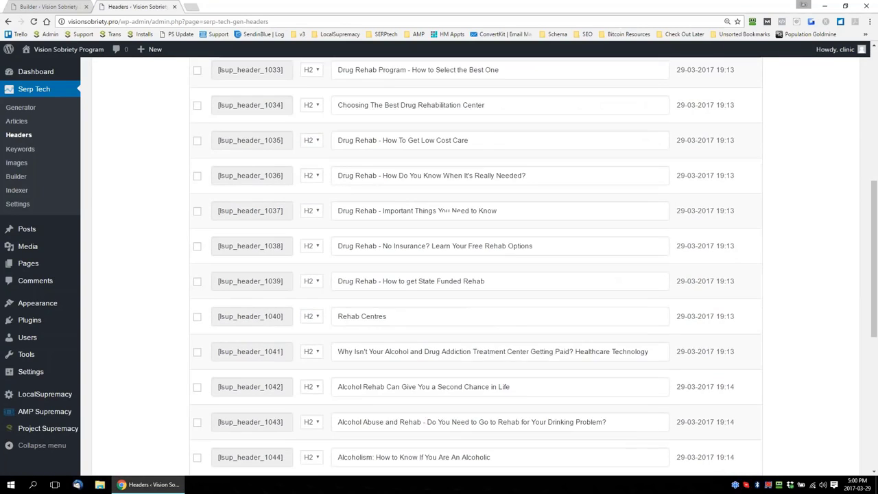
scroll(494, 403, "down", 3)
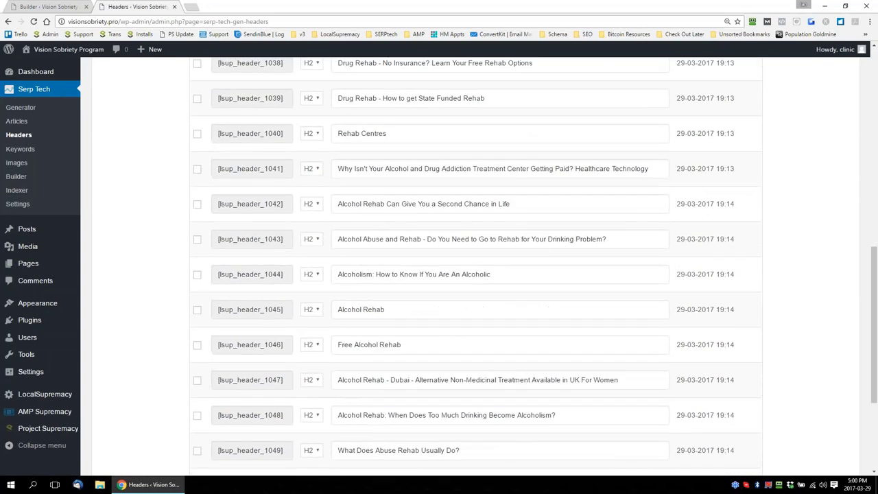
scroll(494, 402, "down", 2)
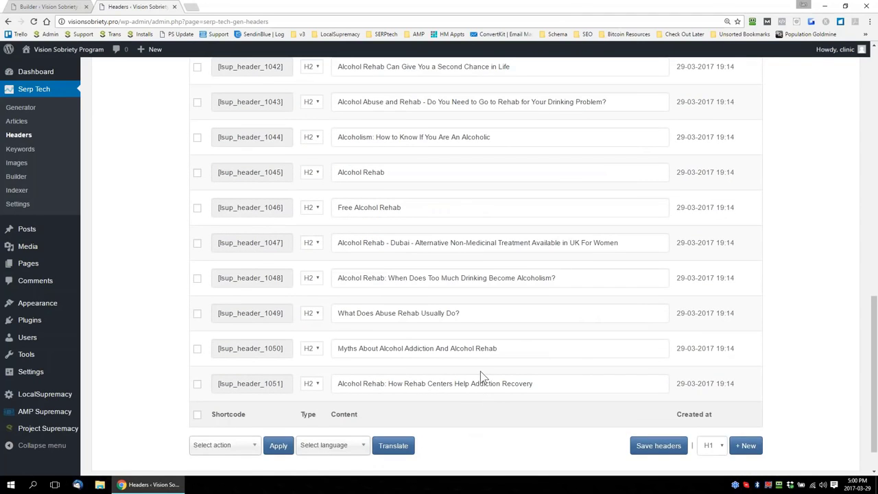
scroll(439, 322, "up", 2)
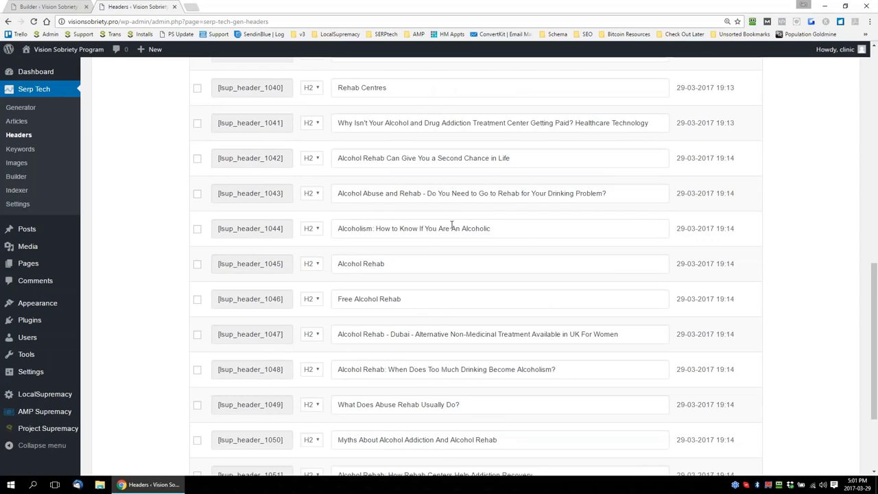
scroll(452, 227, "up", 3)
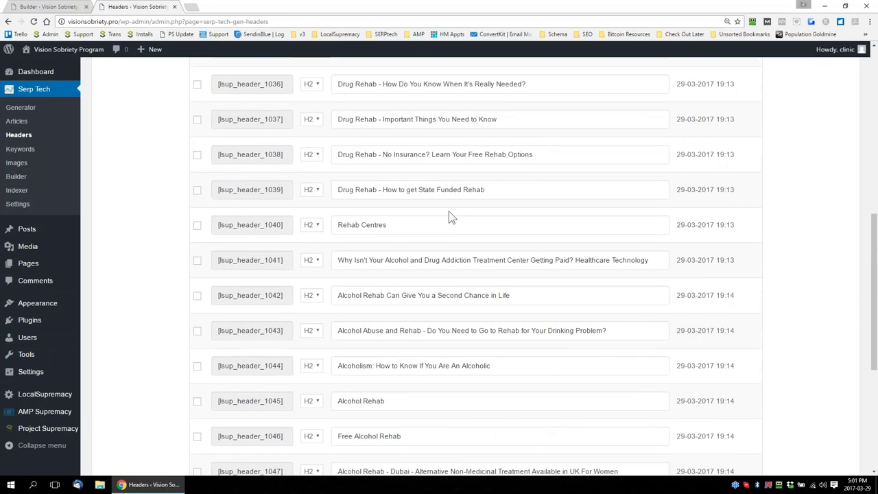
left_click_drag(490, 187, 336, 189)
key("ctrl+c")
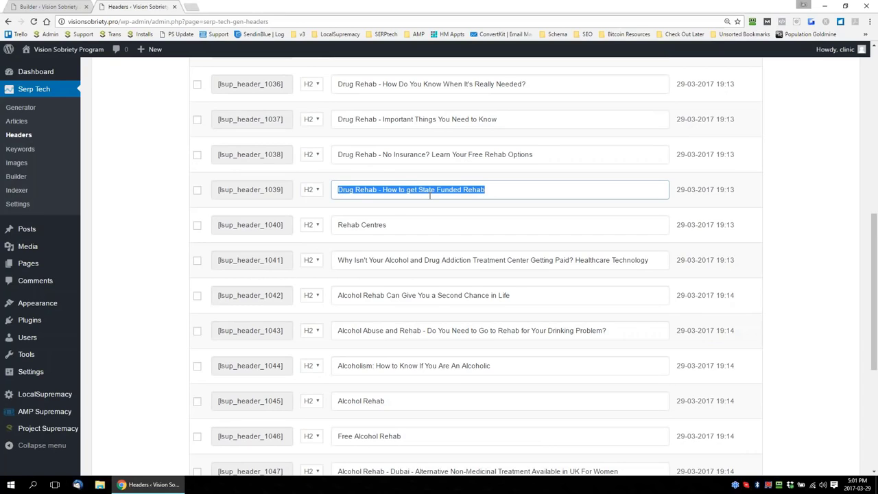
left_click(54, 7)
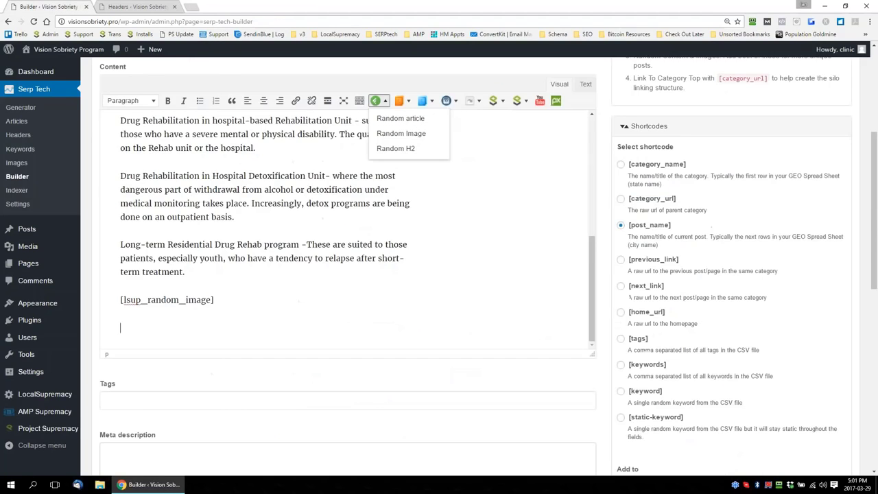
key("ctrl+v")
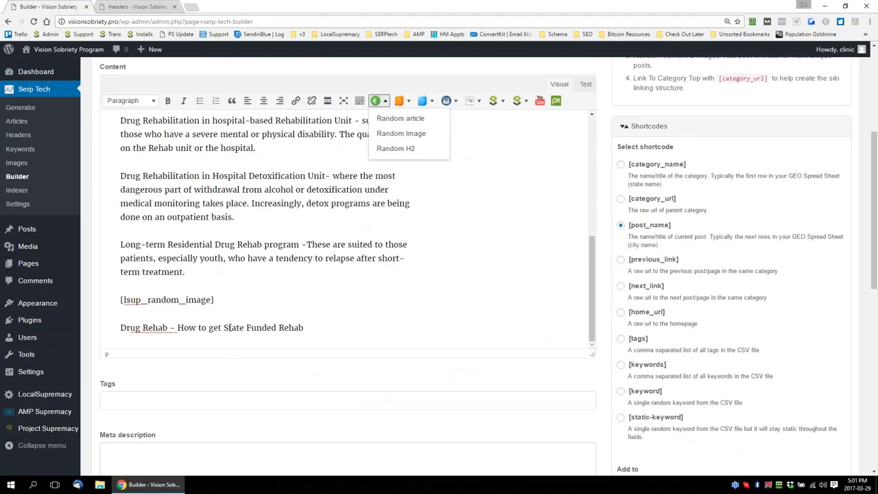
Capitalize "To Get" in the pasted header and replace "State" with the [post_name] shortcode
double_click(198, 328)
type("To")
left_click_drag(211, 328, 248, 328)
type("G")
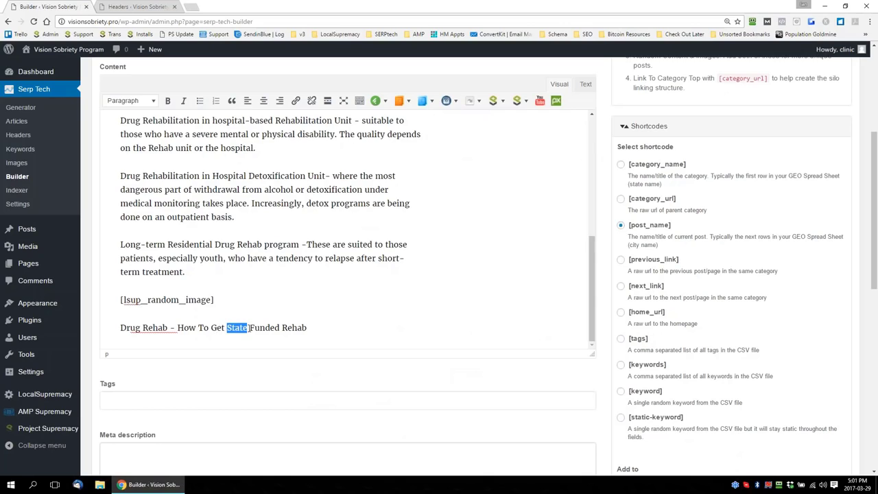
key("BackSpace")
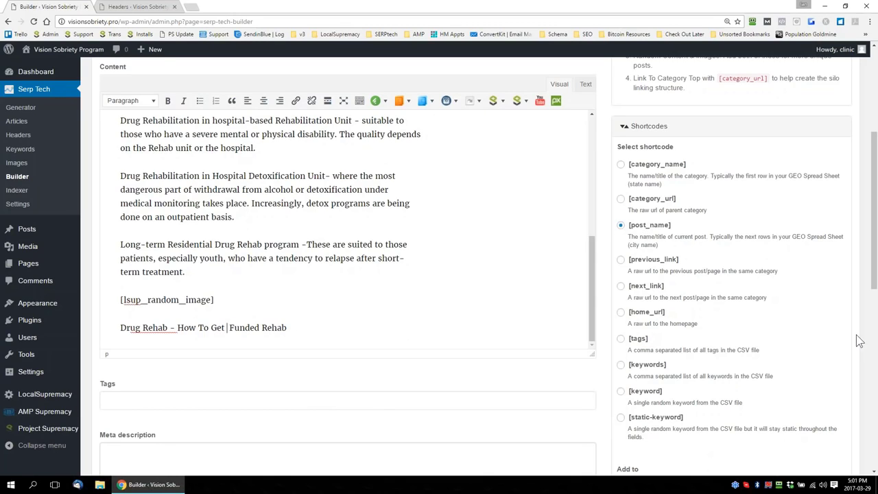
scroll(858, 337, "down", 2)
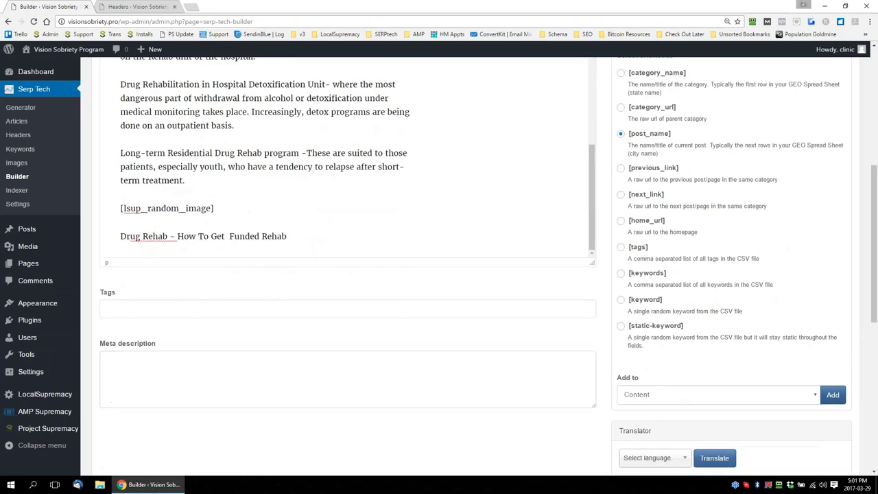
left_click(833, 395)
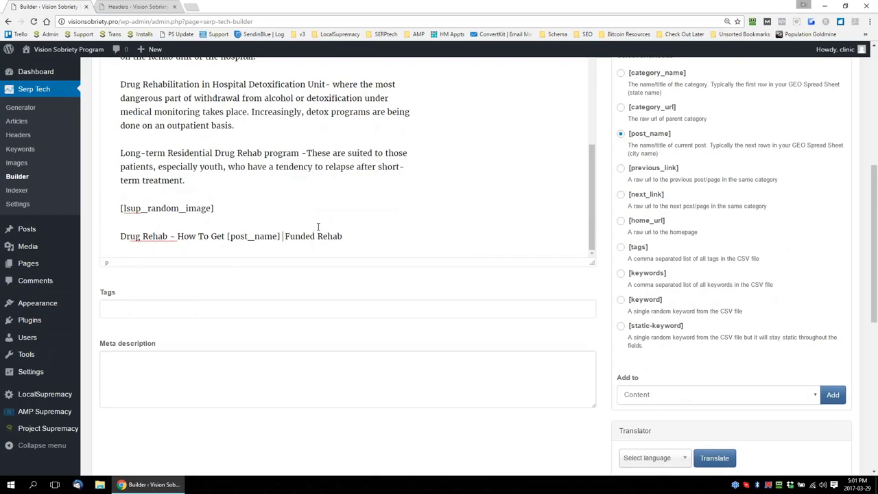
Format the line "Drug Rehab - How To Get [post_name] Funded Rehab" as Heading 2
left_click_drag(347, 236, 110, 241)
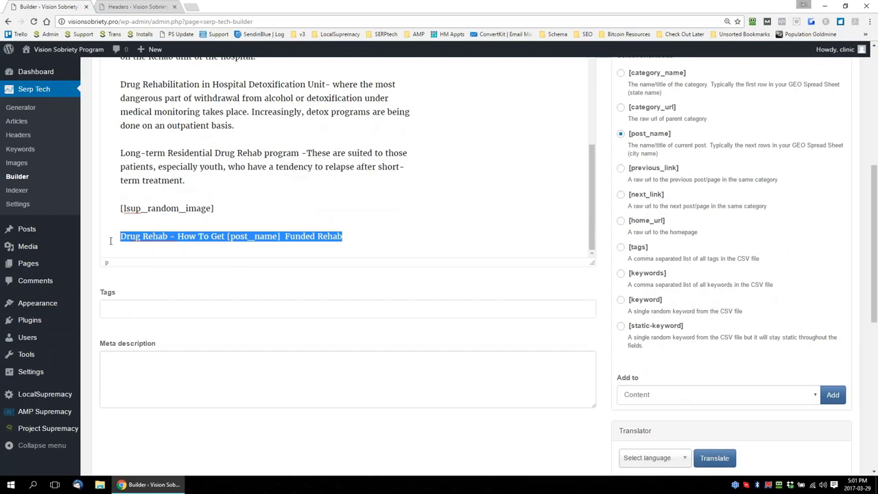
scroll(607, 243, "up", 2)
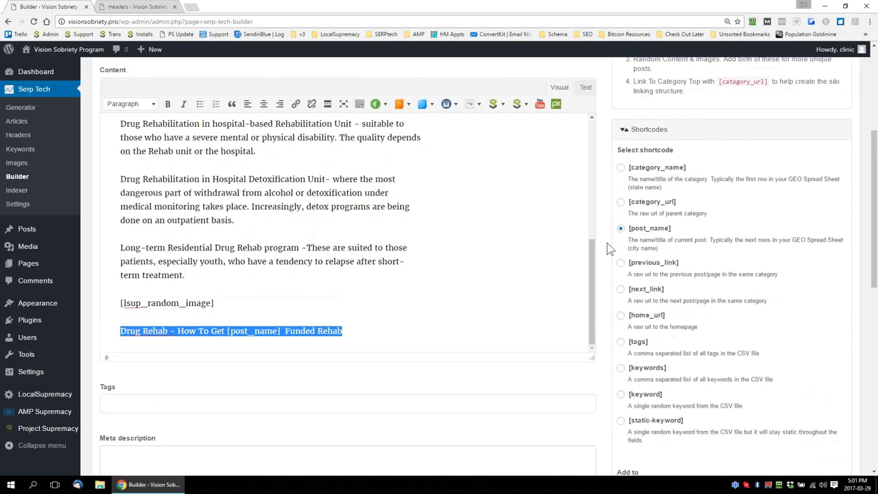
left_click(138, 148)
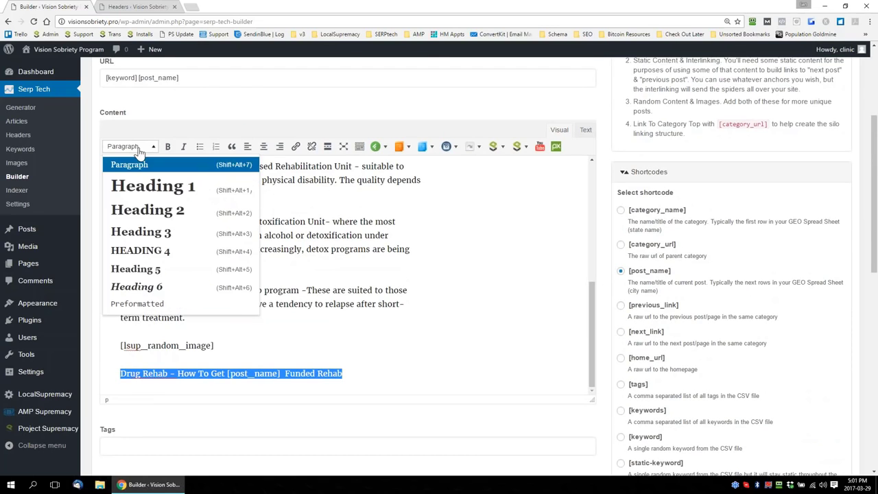
left_click(147, 210)
scroll(444, 308, "down", 1)
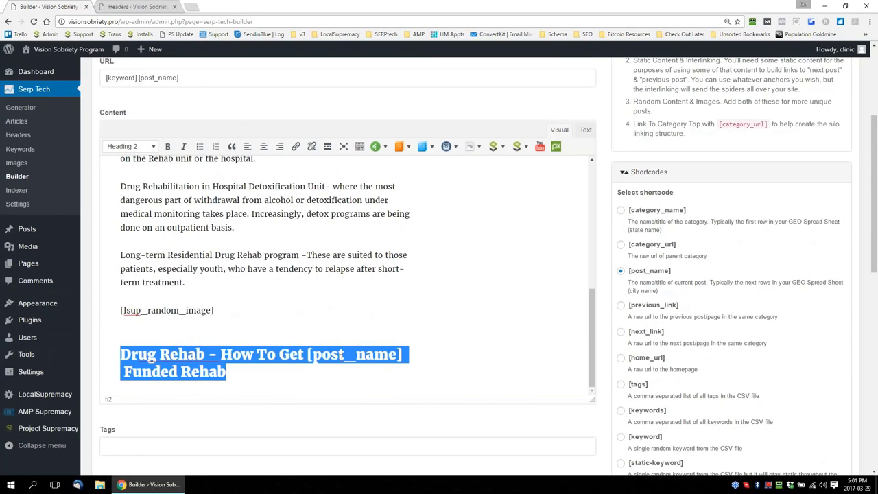
Insert a random article shortcode on a new line below the Drug Rehab heading
left_click(247, 371)
key("Return")
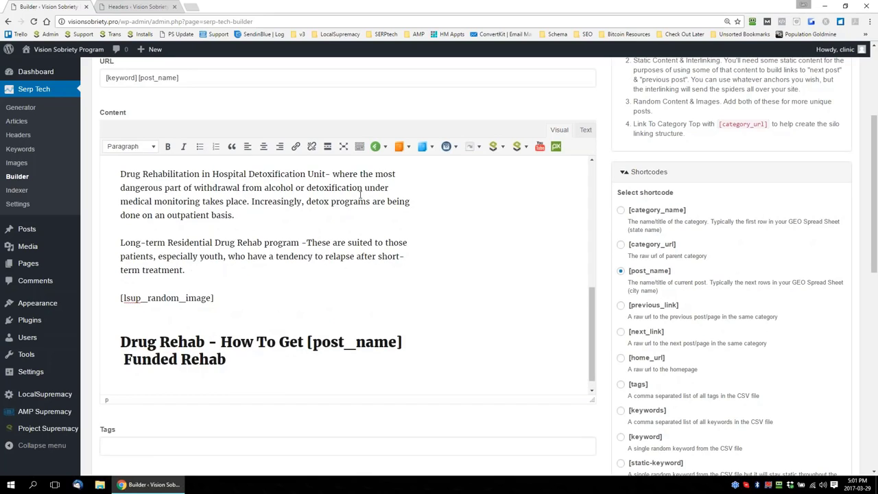
left_click(383, 146)
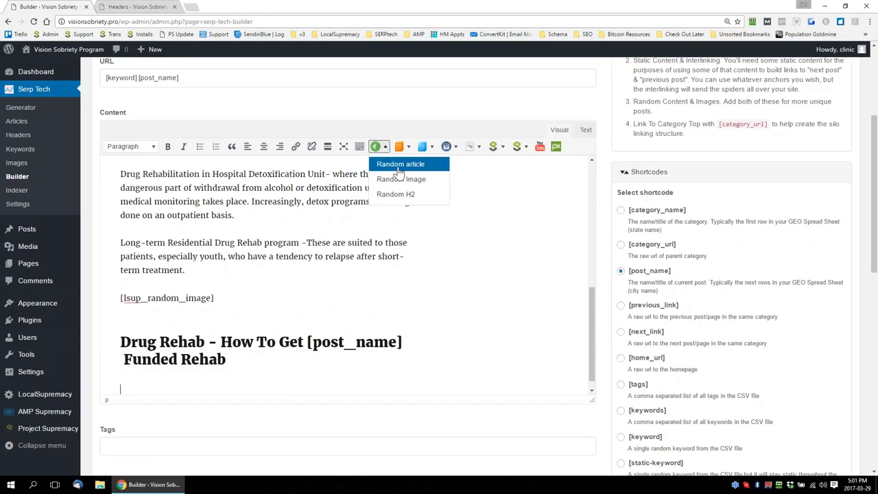
left_click(400, 166)
Copy [category_name] from the post title, paste it after [post_name] in the Drug Rehab heading, and remove the extra space before "Funded"
left_click_drag(594, 337, 596, 204)
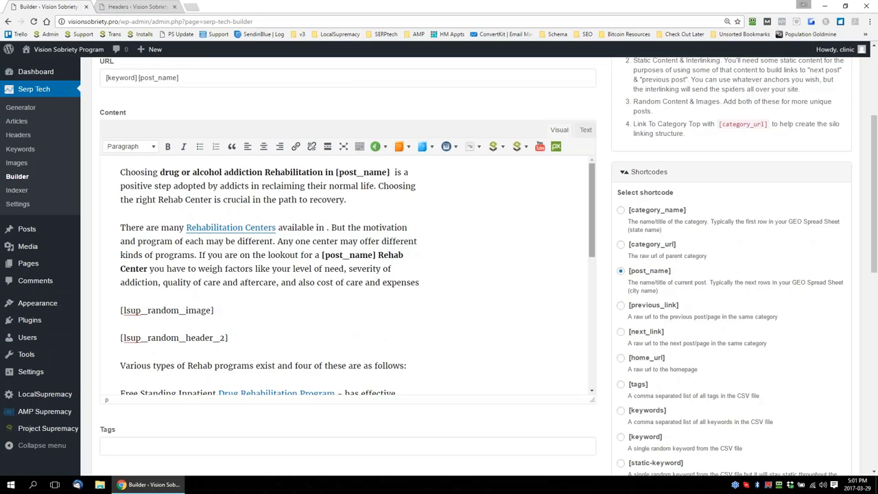
scroll(592, 230, "down", 3)
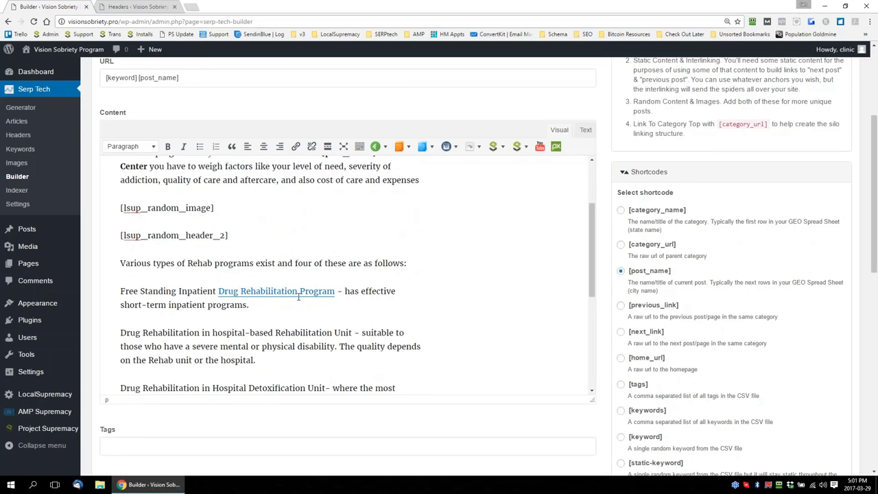
scroll(594, 240, "down", 2)
scroll(595, 270, "down", 4)
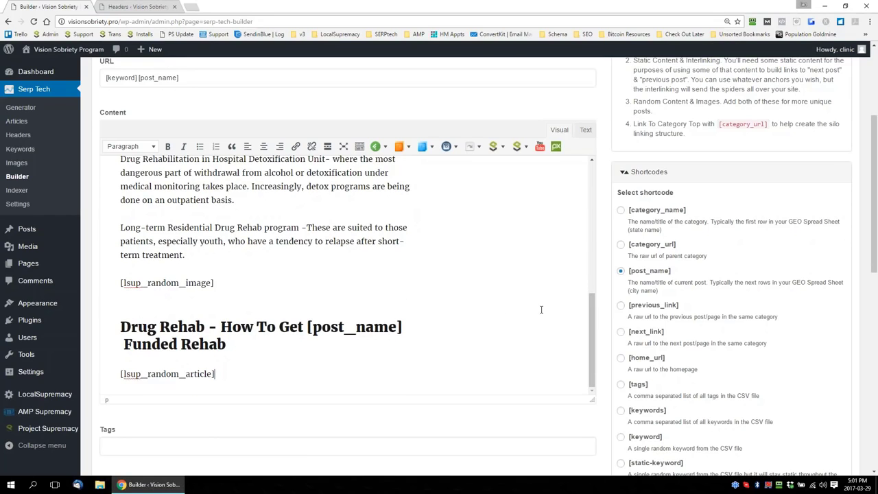
scroll(605, 305, "down", 2)
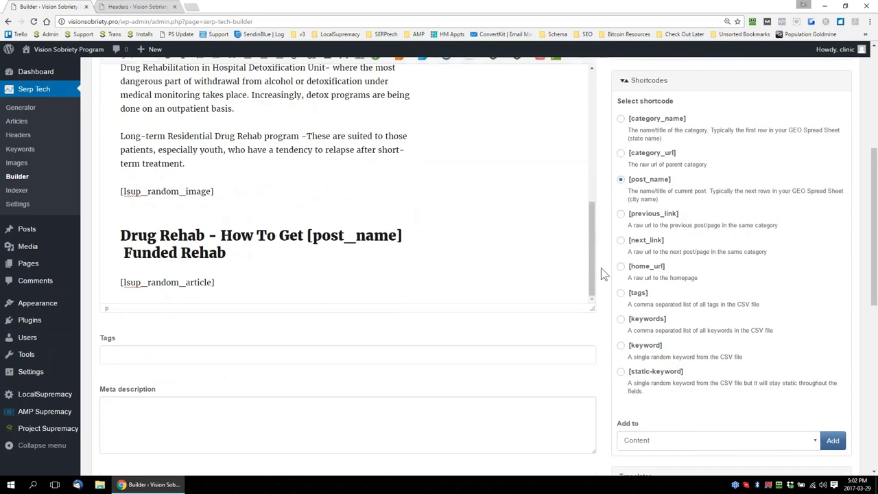
scroll(601, 267, "up", 6)
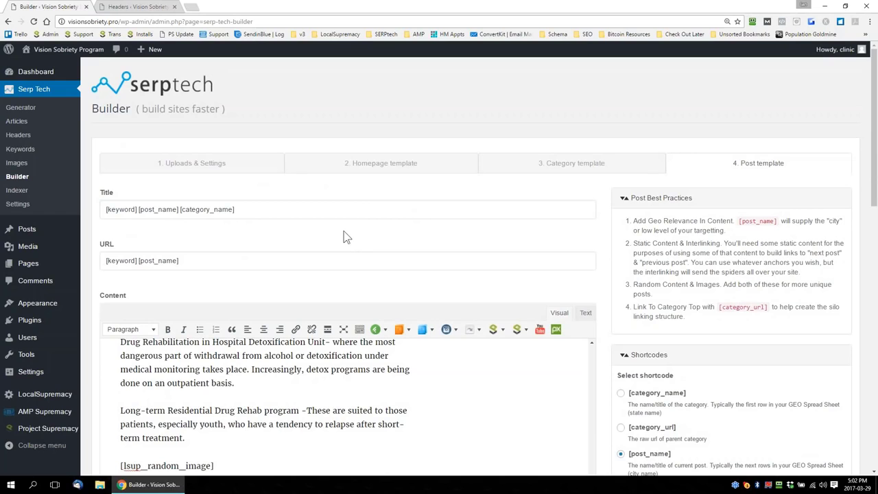
left_click_drag(236, 209, 180, 209)
key("ctrl+c")
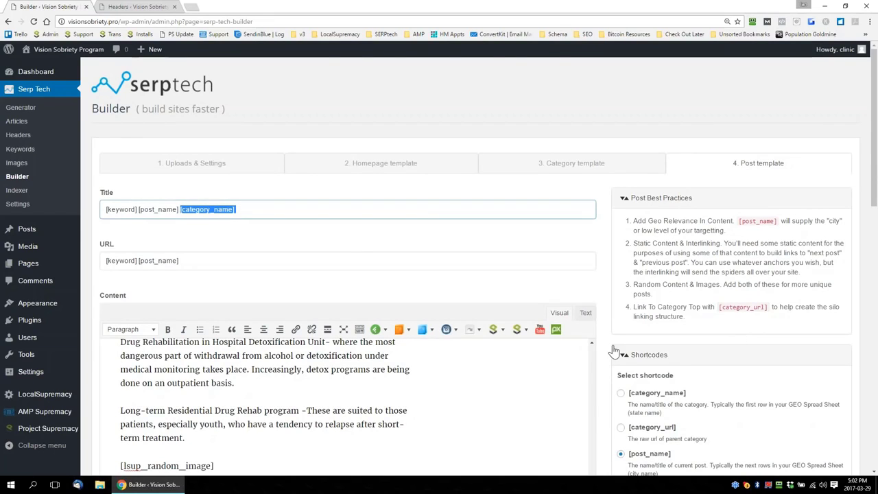
scroll(617, 351, "down", 5)
left_click(412, 235)
key("ctrl+v")
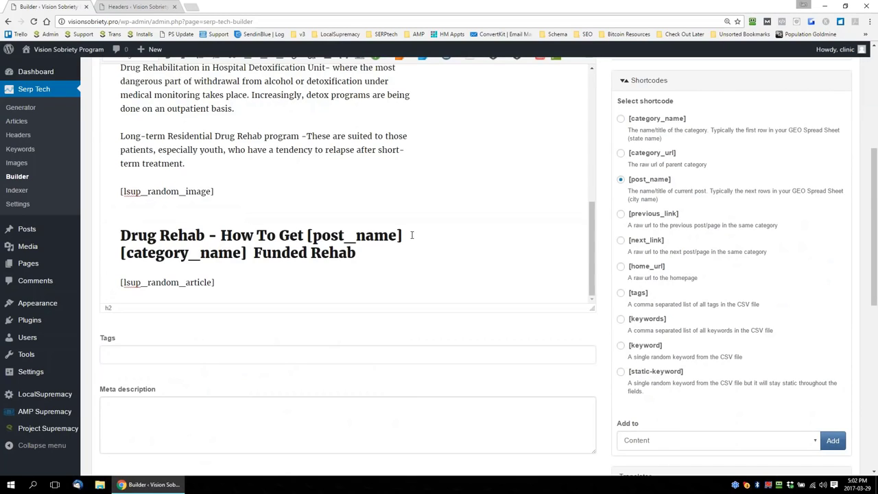
key("BackSpace")
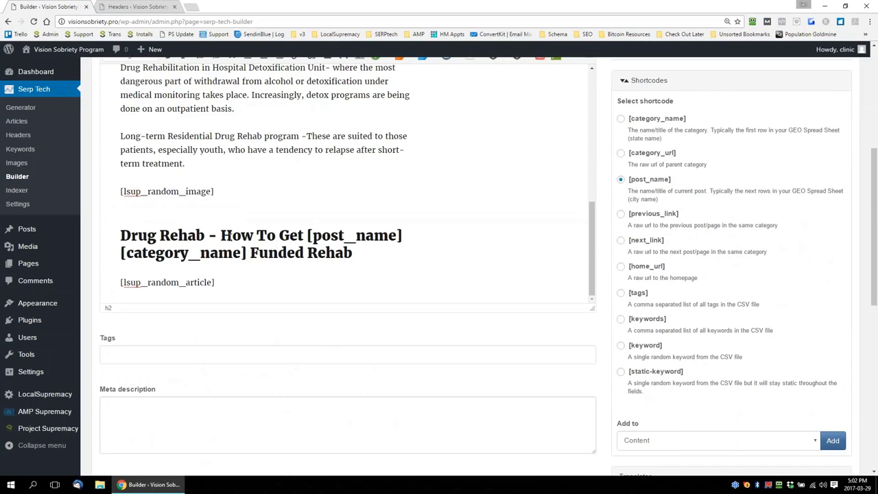
Add an empty line below the random article shortcode and check the best practice about linking to the category top
left_click(245, 282)
key("Return")
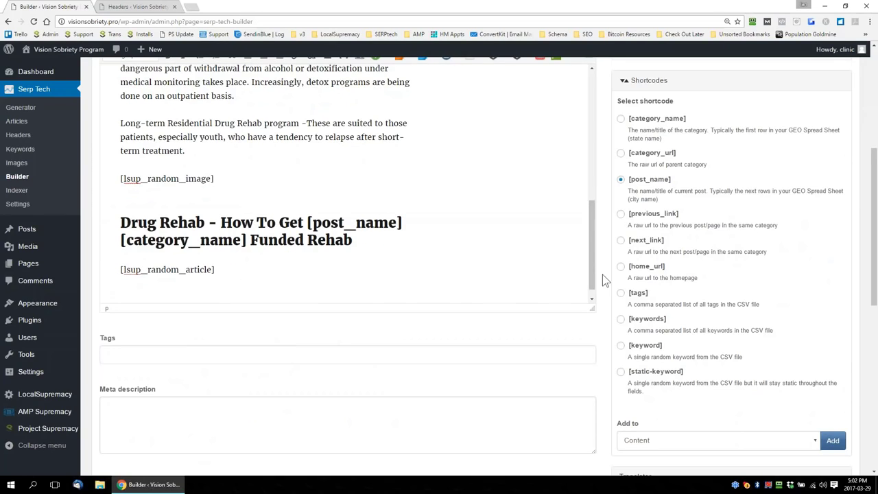
scroll(603, 280, "up", 4)
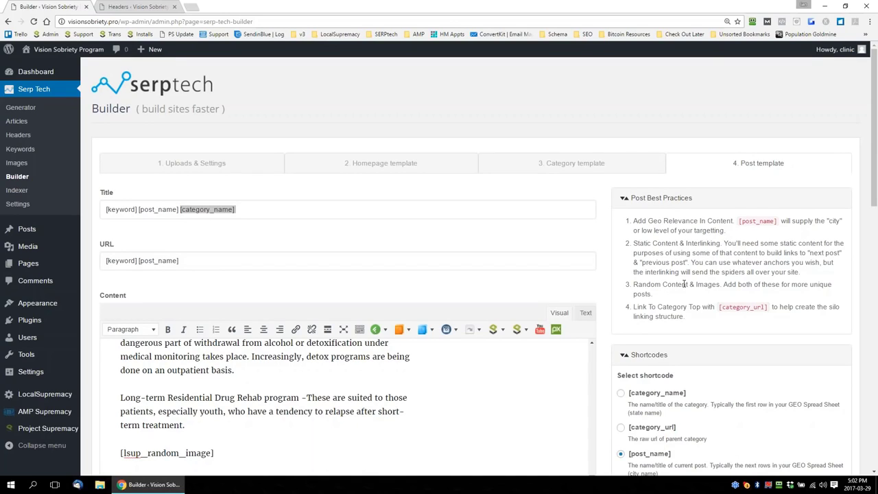
left_click_drag(643, 307, 693, 306)
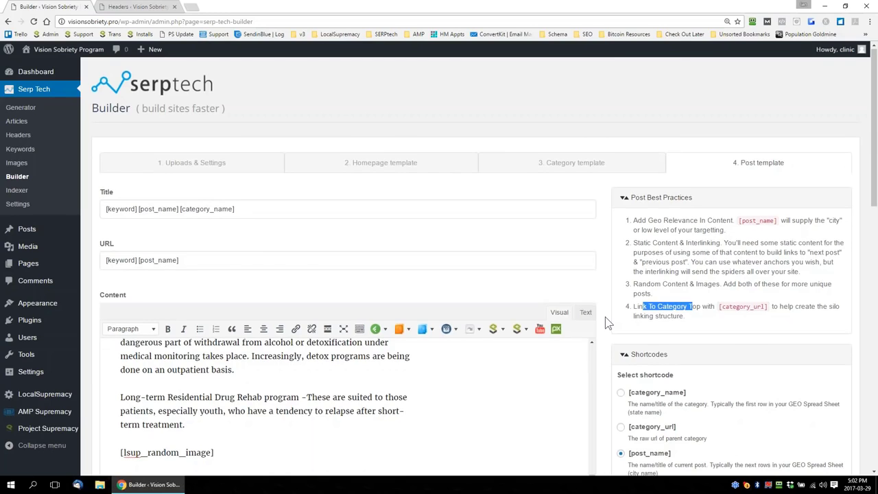
Insert a horizontal line on a new line below the random article shortcode at the end of the content
scroll(607, 323, "down", 5)
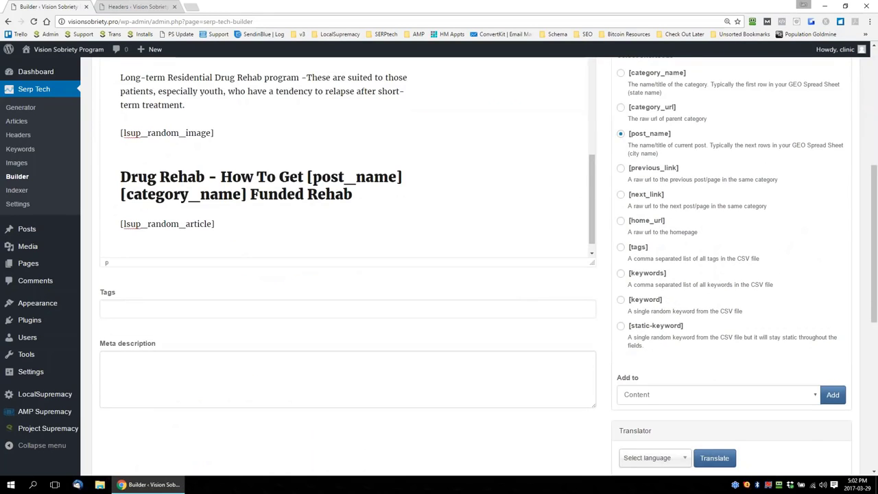
key("Return")
scroll(609, 281, "up", 2)
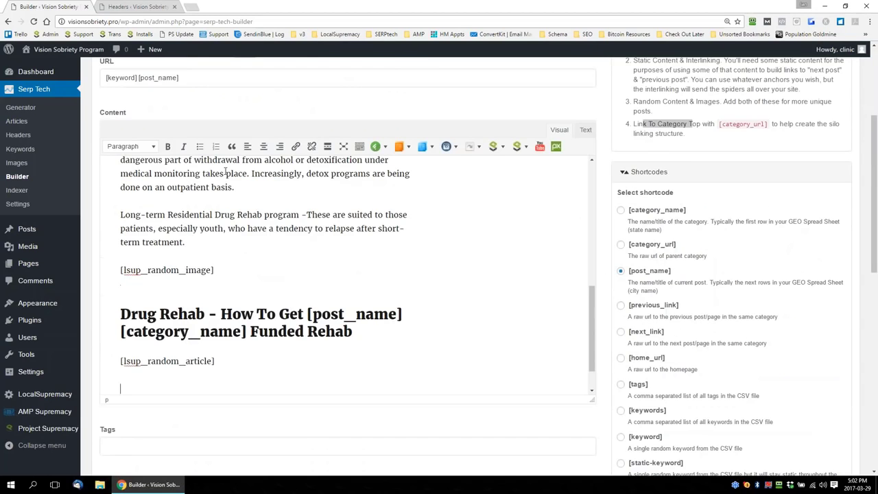
left_click(358, 146)
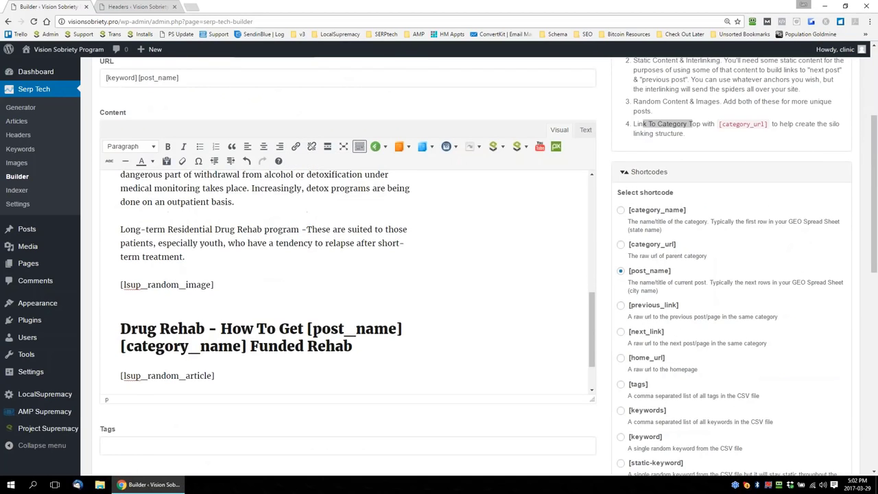
left_click(125, 161)
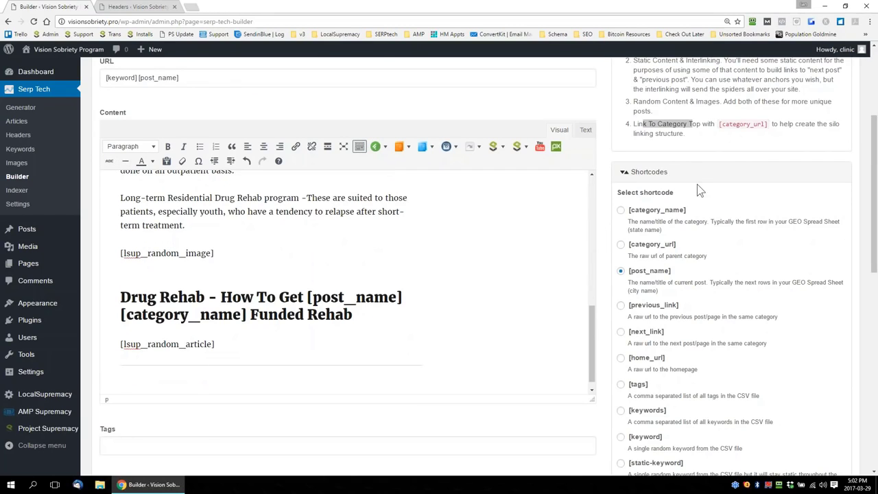
Add the [category_url] shortcode to the content below the horizontal line
left_click(621, 245)
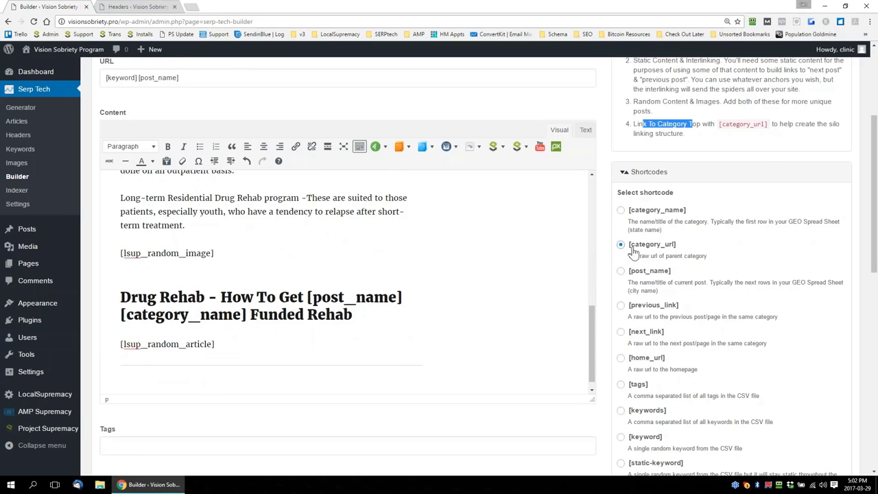
scroll(694, 357, "down", 2)
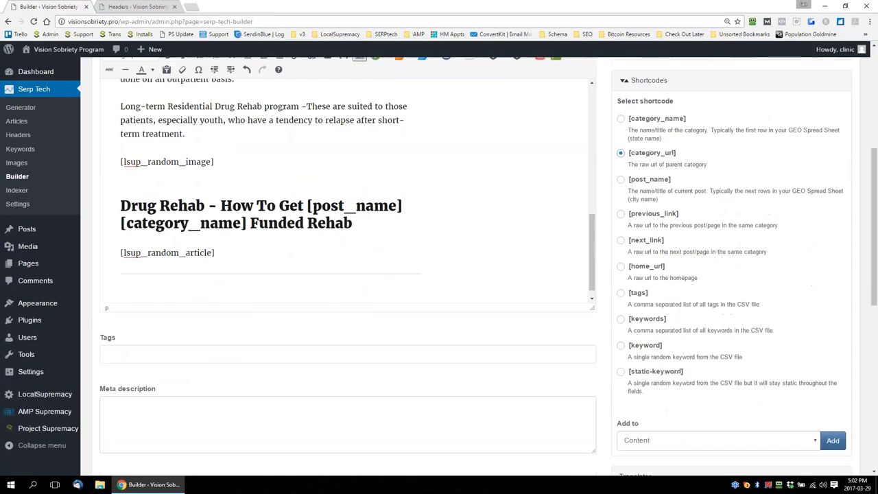
left_click(693, 442)
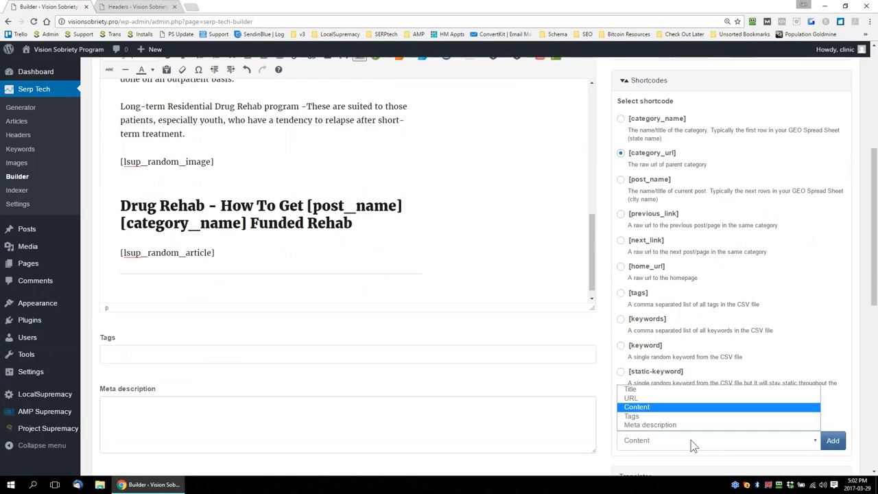
left_click(648, 408)
left_click(832, 441)
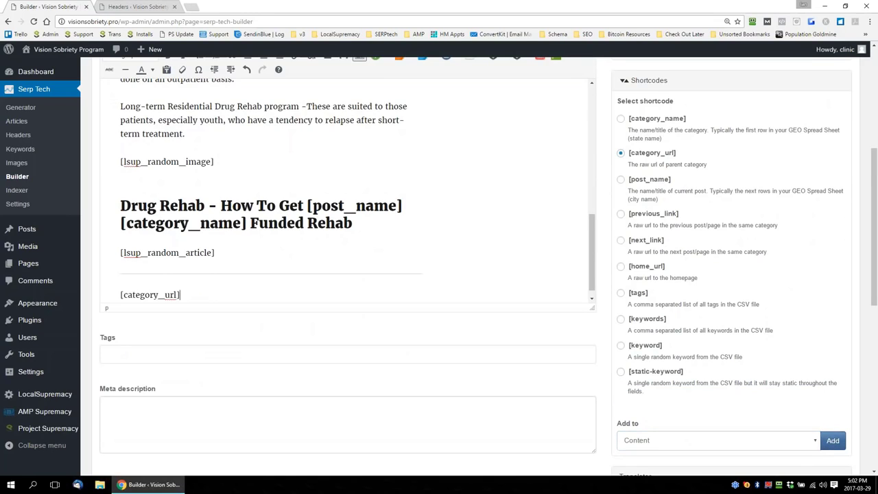
Add the [home_url] shortcode to the content on a new line below [category_url]
left_click_drag(225, 293, 119, 294)
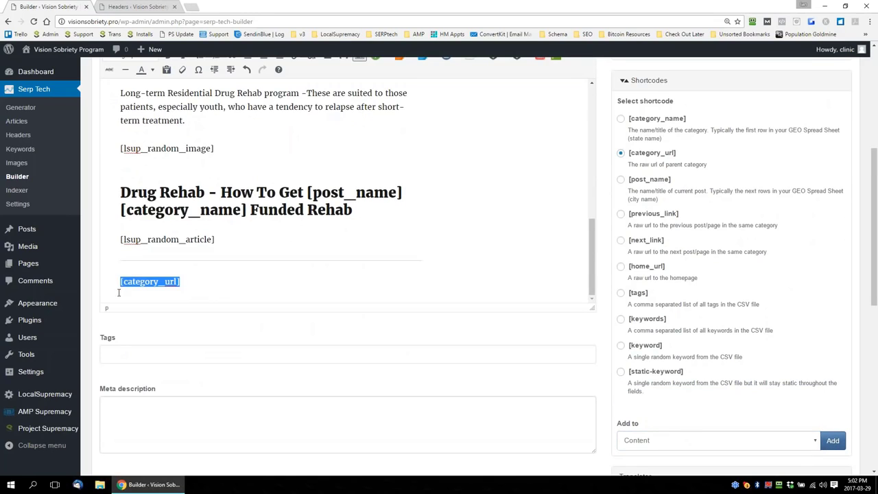
left_click(193, 280)
left_click_drag(194, 280, 119, 282)
left_click(195, 283)
key("Return")
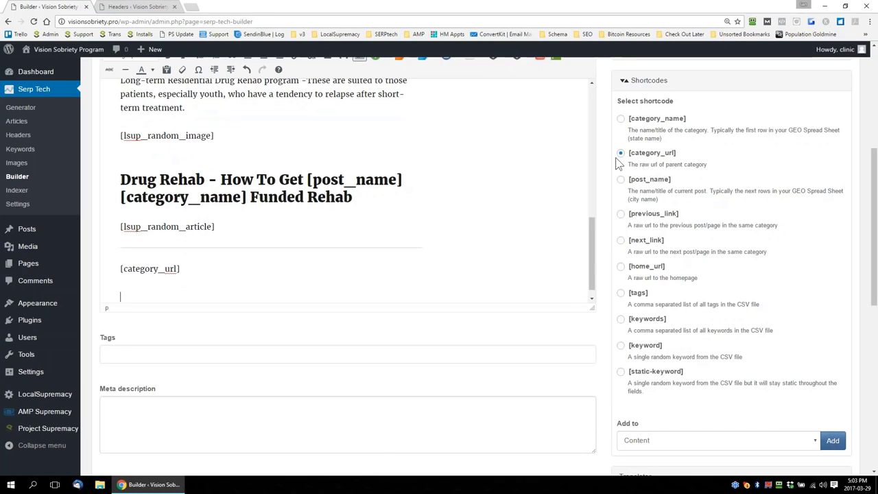
left_click(620, 266)
left_click(832, 440)
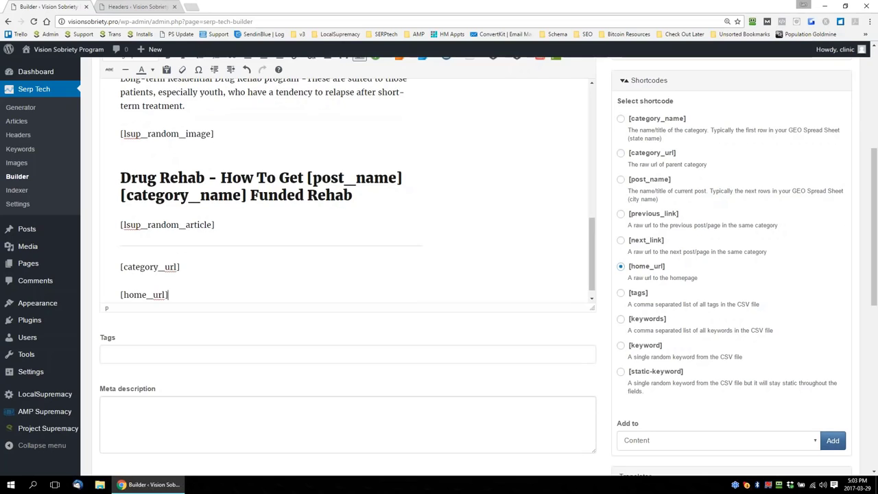
Insert a random H2 shortcode and a random article shortcode on separate new lines above the horizontal line
scroll(606, 309, "up", 5)
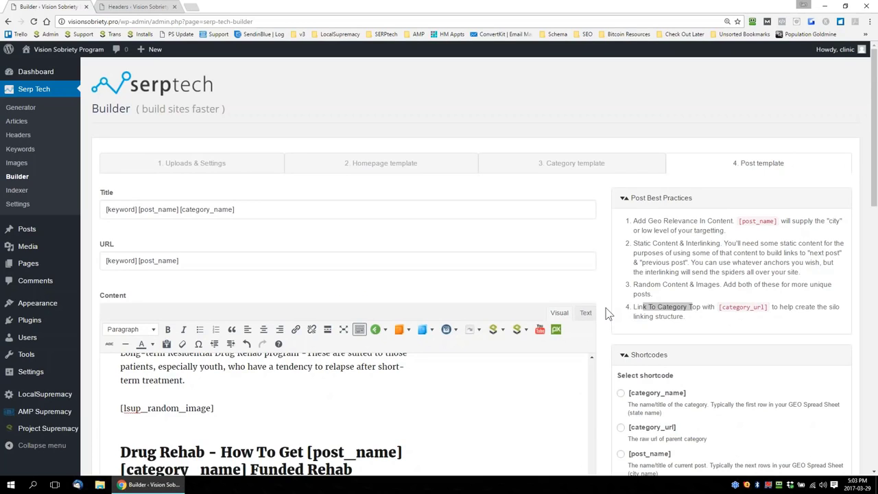
scroll(606, 308, "down", 2)
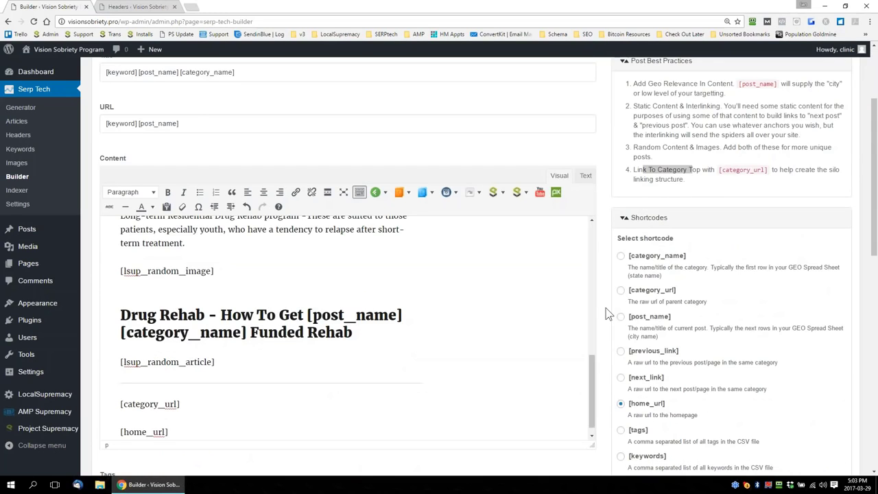
scroll(606, 314, "down", 1)
left_click_drag(595, 353, 597, 223)
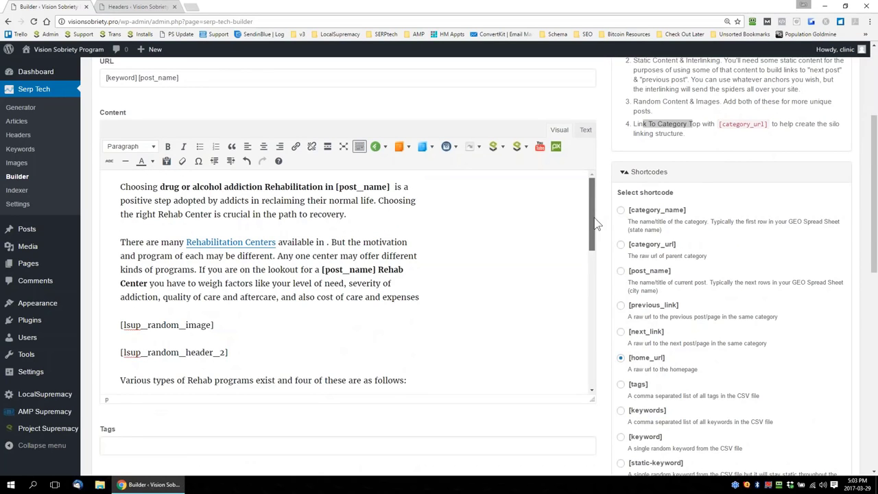
mouse_move(598, 231)
left_mouse_down()
mouse_move(594, 379)
mouse_move(594, 226)
left_mouse_up()
left_click_drag(595, 225, 591, 372)
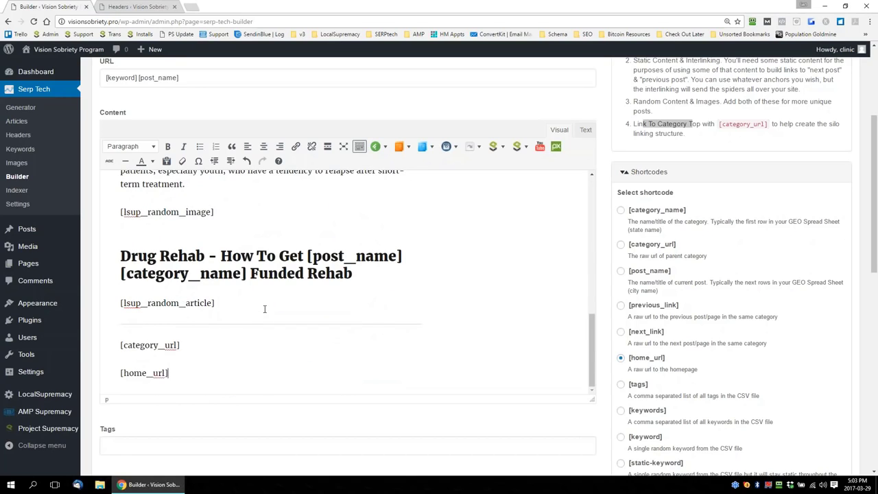
left_click(297, 309)
key("Return")
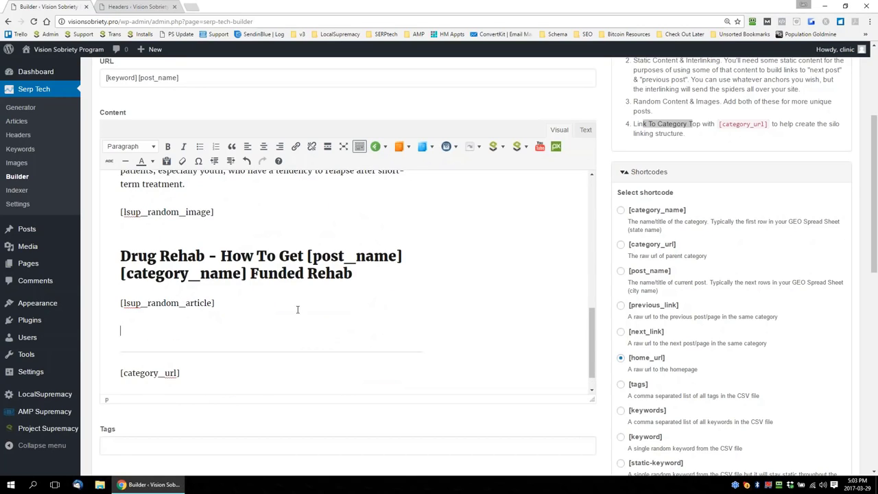
left_click(385, 148)
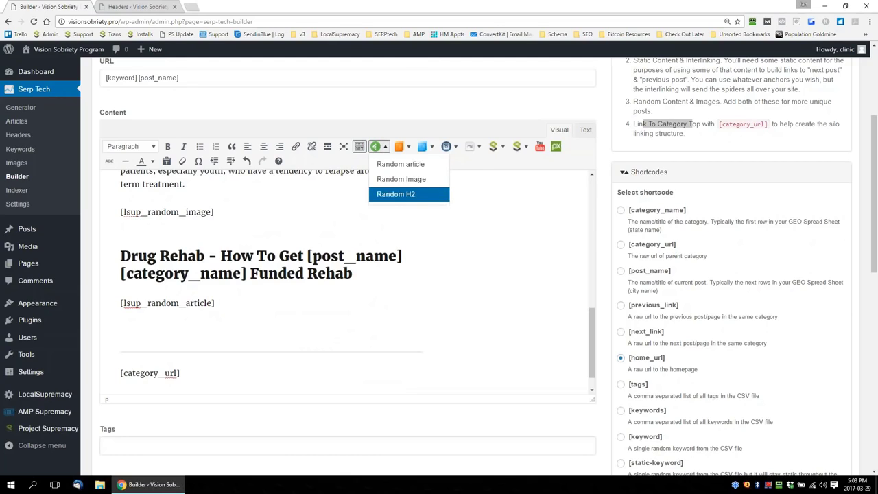
left_click(392, 194)
key("Return")
left_click(385, 148)
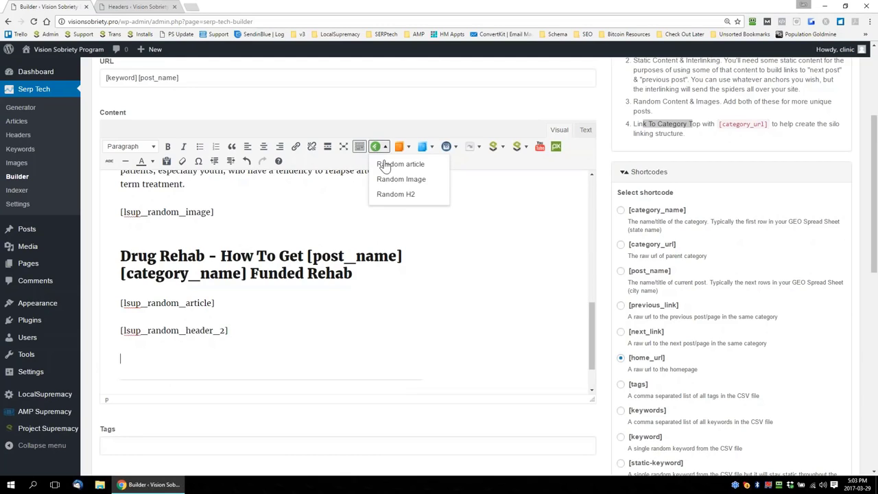
left_click(392, 164)
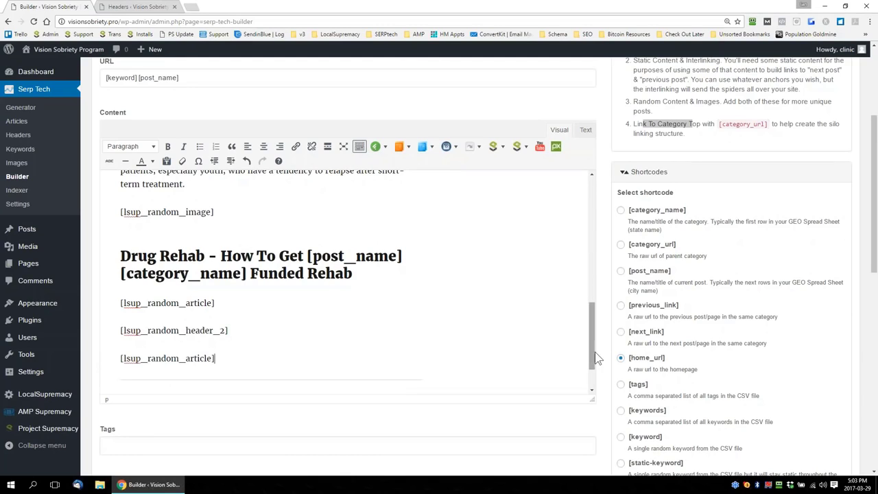
Add the [tags] shortcode to the post template's Tags field
scroll(586, 343, "up", 10)
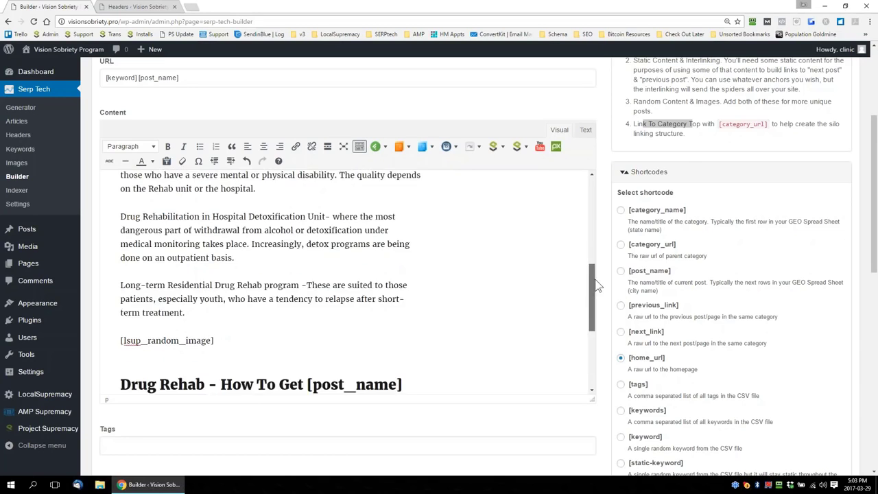
scroll(584, 329, "down", 10)
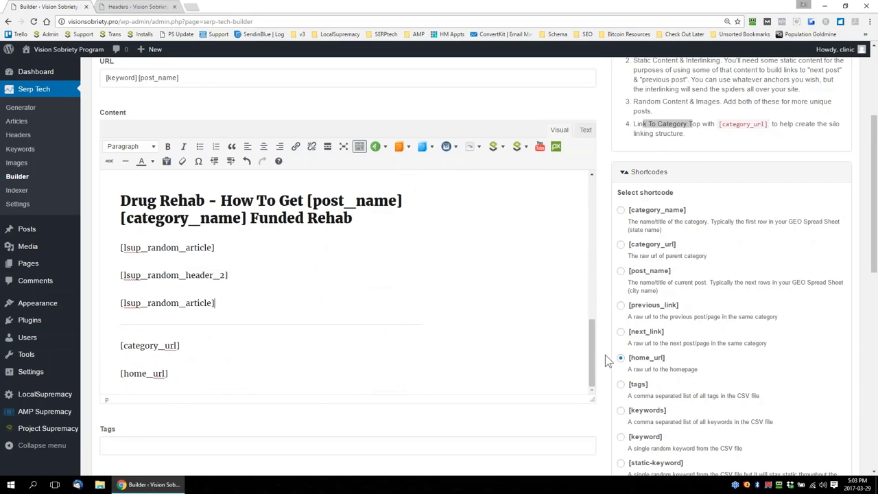
scroll(605, 354, "down", 2)
scroll(605, 354, "down", 2)
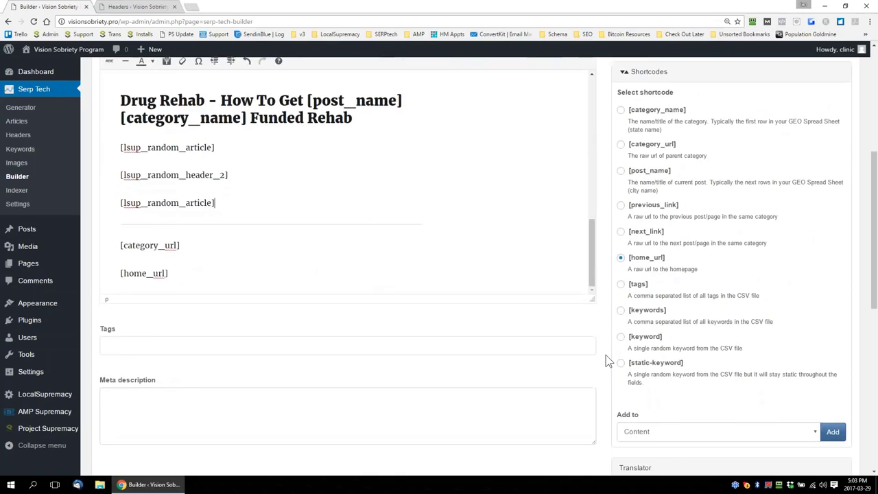
left_click(411, 267)
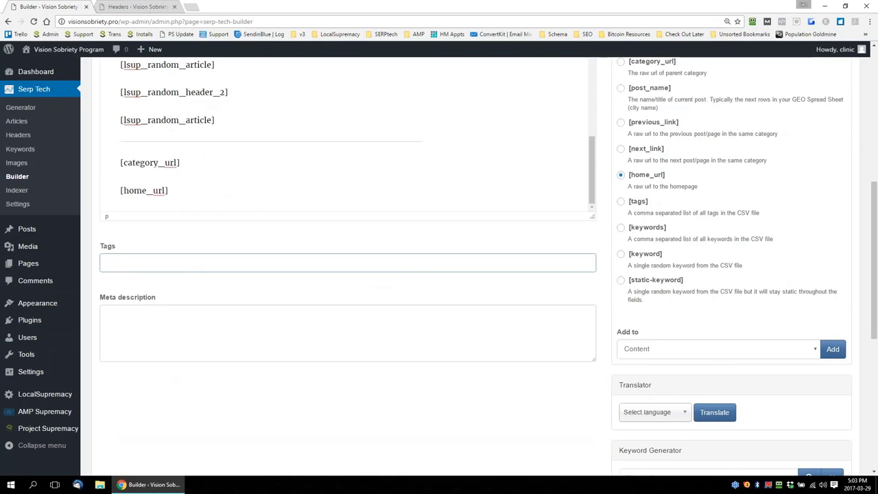
left_click(621, 201)
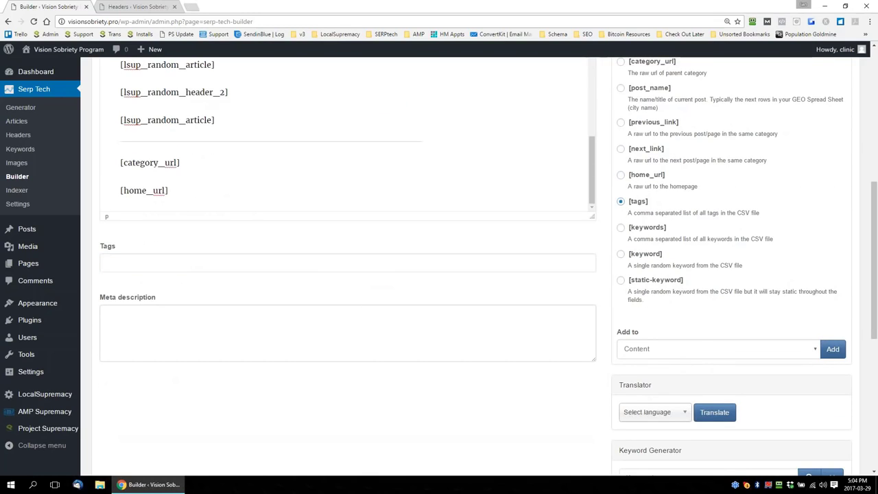
left_click(697, 350)
left_click(665, 388)
left_click(833, 350)
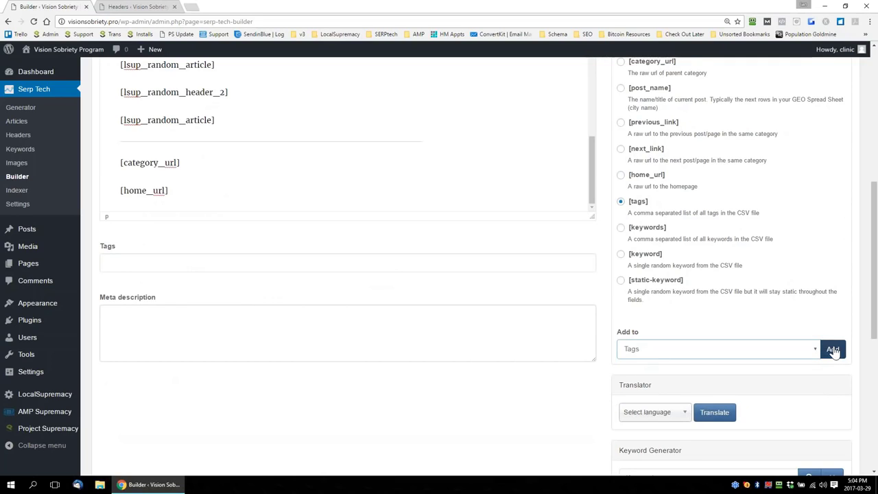
Add a second [tags] shortcode to the Tags field and move it into the meta description
left_click(525, 330)
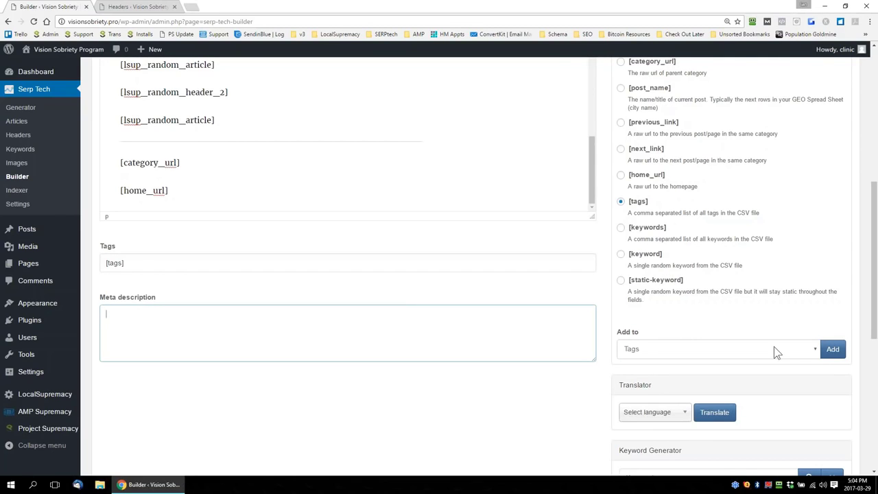
left_click(833, 349)
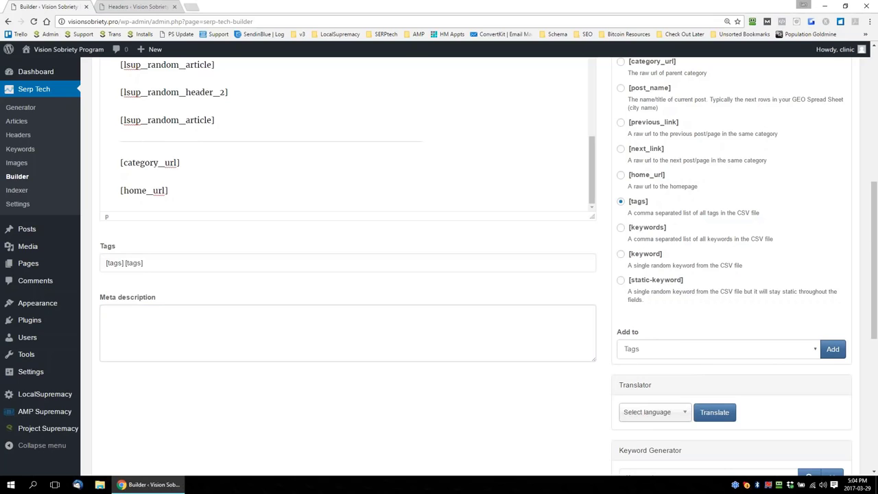
left_click_drag(163, 265, 126, 264)
key("ctrl+x")
left_click(153, 332)
key("ctrl+v")
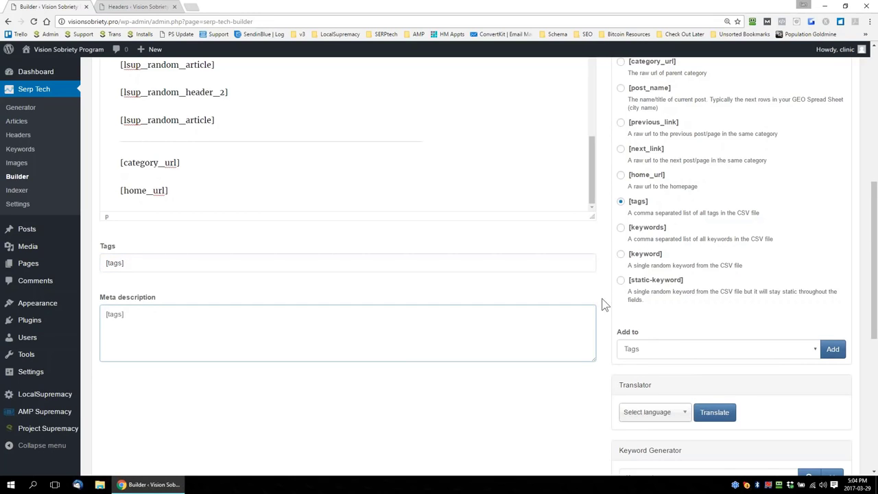
Review the post template's title, URL, content, tags and meta description against the post best practices
scroll(603, 304, "up", 5)
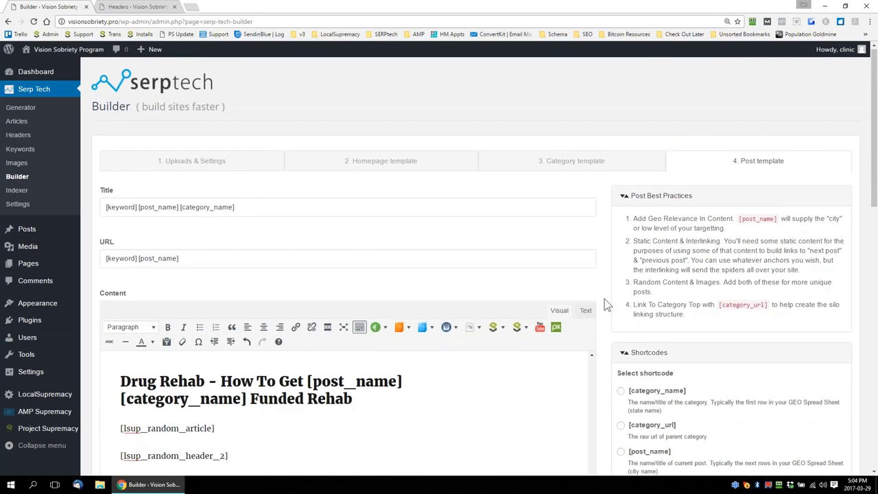
scroll(606, 304, "down", 5)
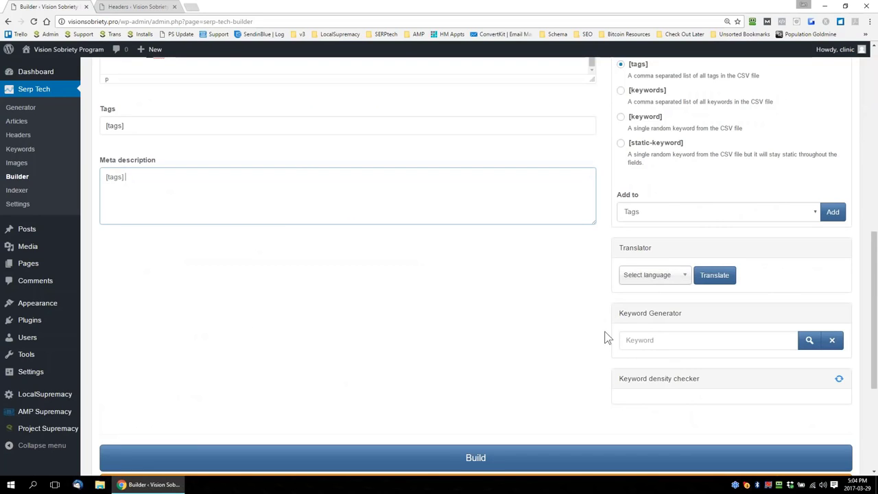
scroll(606, 339, "up", 1)
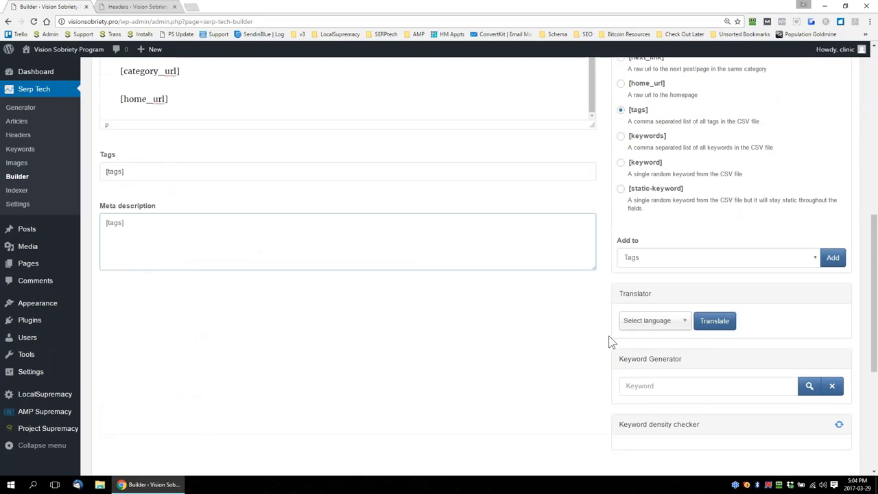
scroll(612, 341, "up", 5)
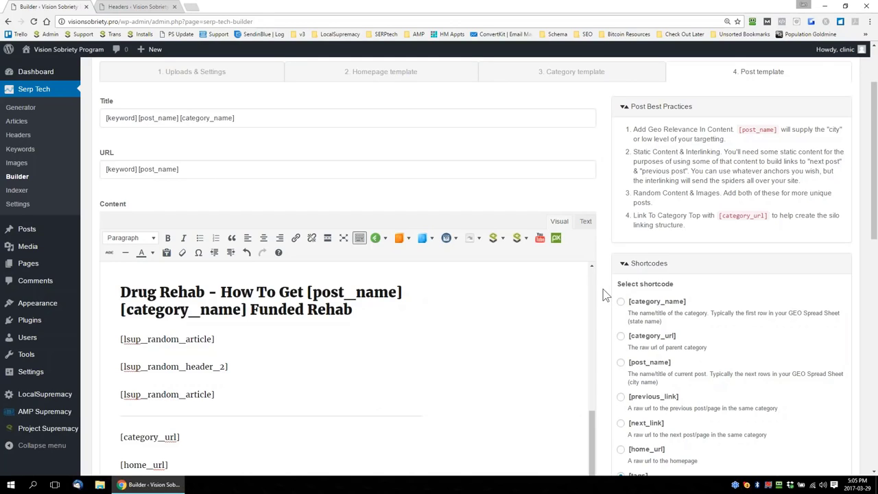
scroll(604, 295, "down", 3)
scroll(604, 295, "down", 1)
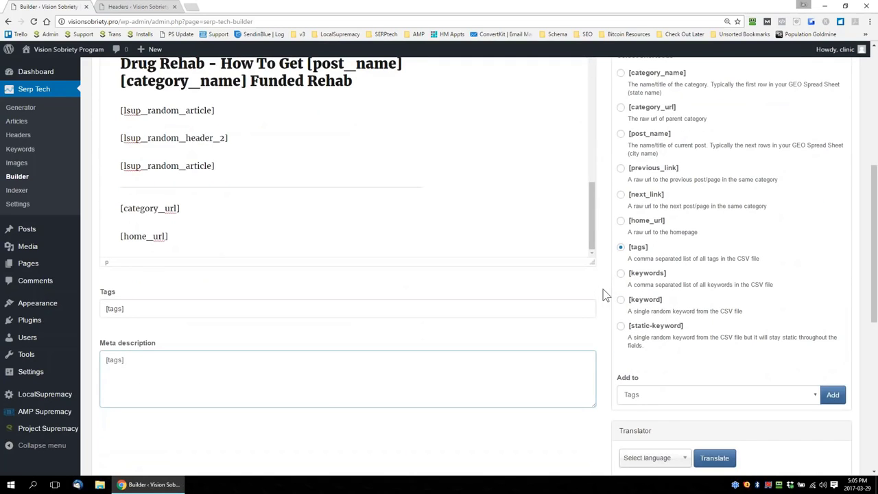
scroll(606, 295, "up", 1)
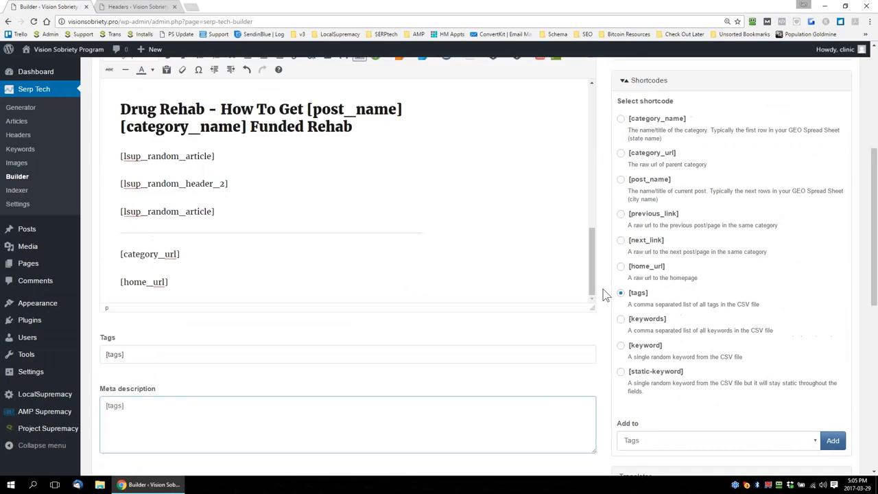
scroll(604, 295, "up", 6)
scroll(604, 295, "down", 4)
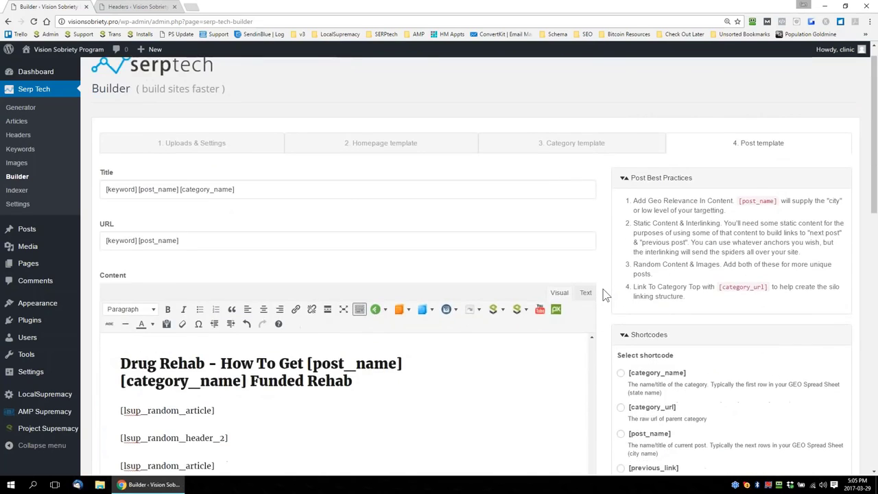
Check the uploaded files and settings, and review the homepage template's content, shortcodes, tags and meta description
scroll(603, 295, "up", 4)
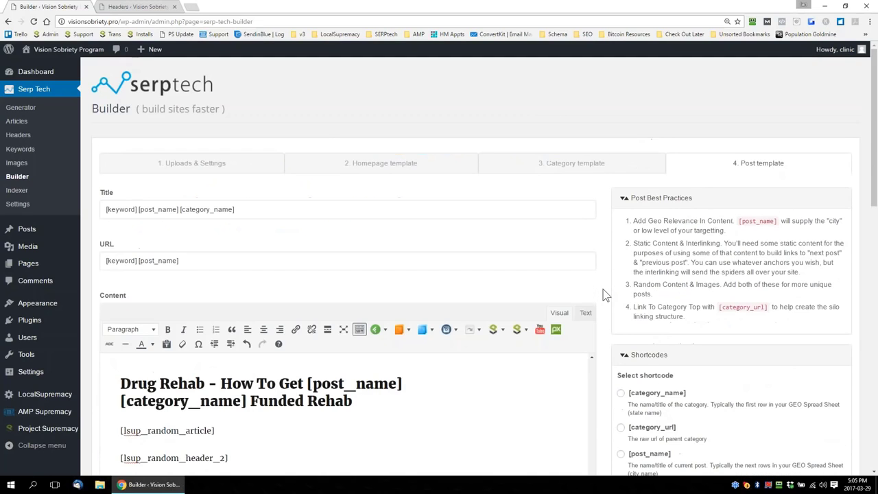
left_click(197, 164)
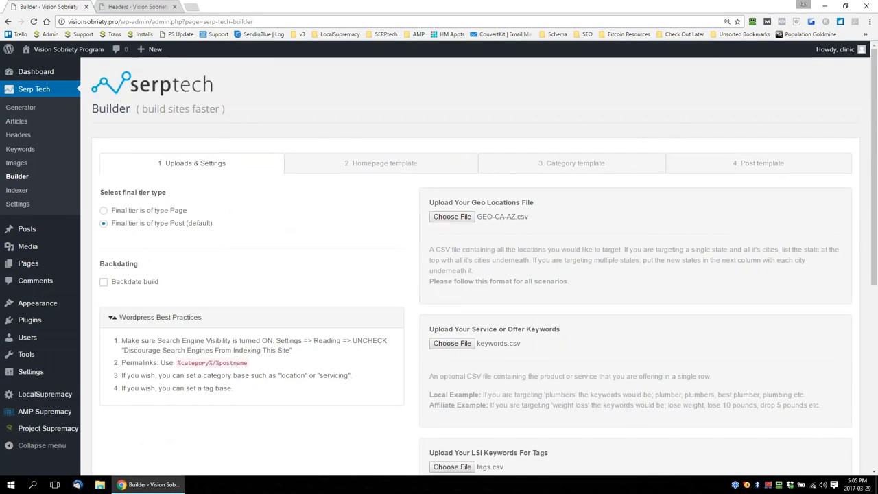
left_click(399, 164)
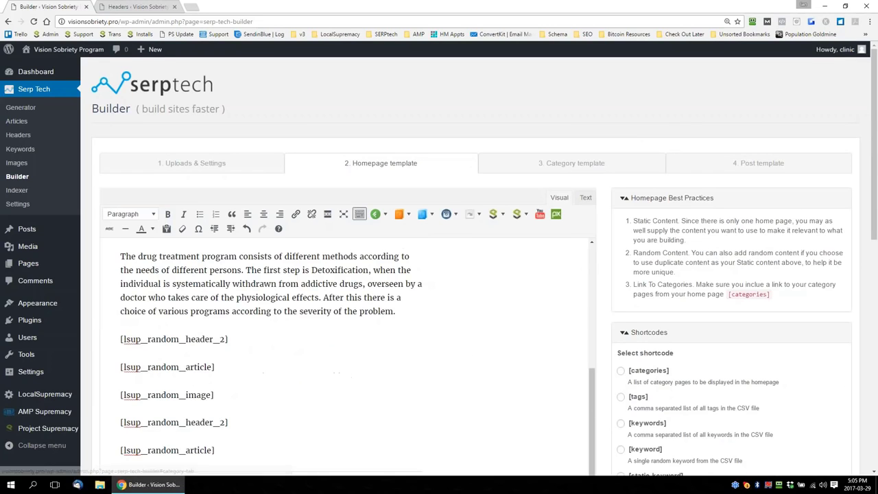
scroll(608, 265, "down", 1)
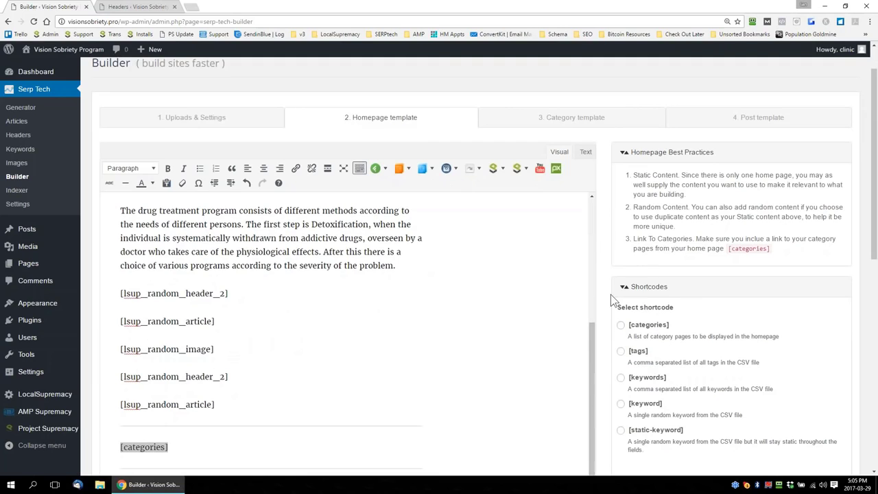
scroll(604, 296, "down", 2)
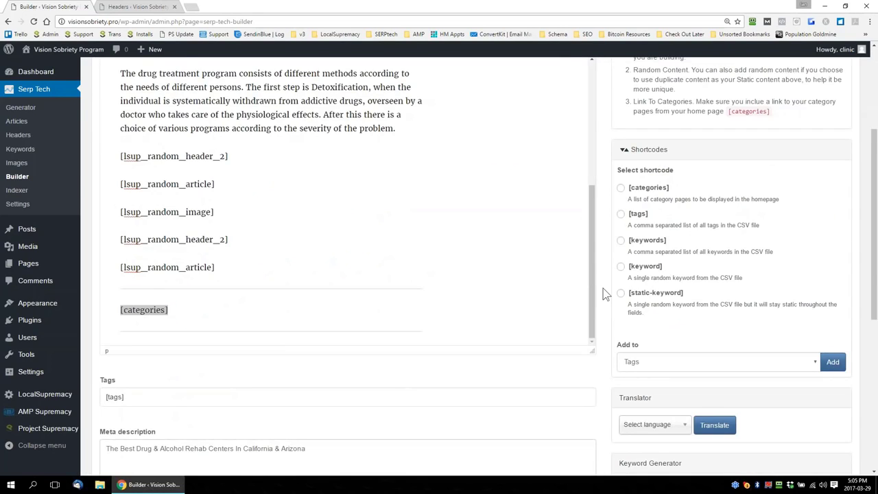
scroll(604, 294, "up", 3)
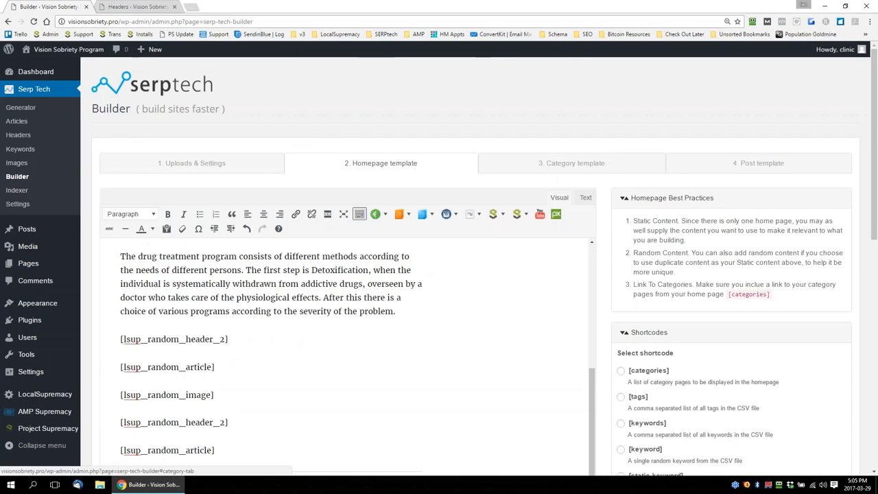
Review the category template's URL, content, [children] shortcode, tags and meta description against the category best practices
left_click(552, 165)
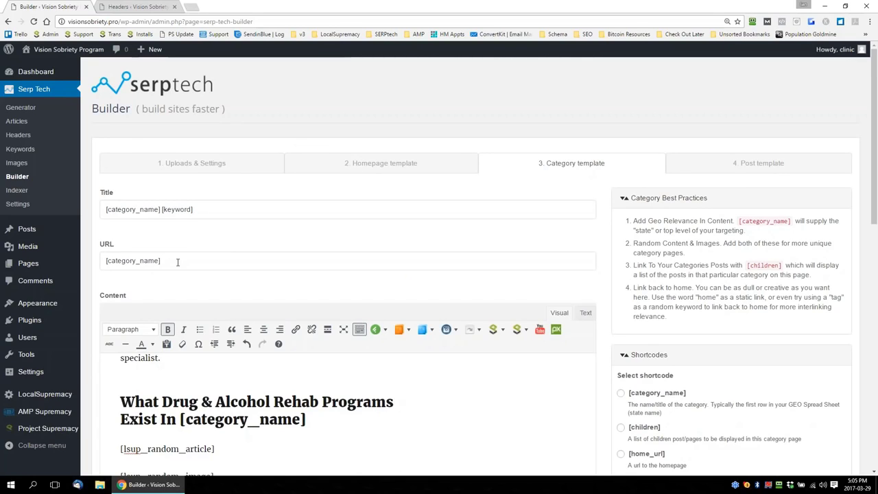
left_click_drag(172, 261, 88, 264)
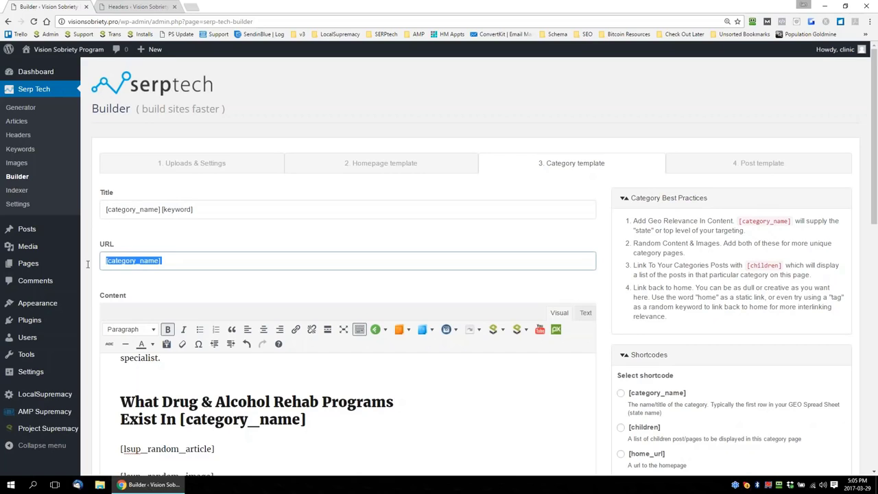
scroll(539, 169, "down", 1)
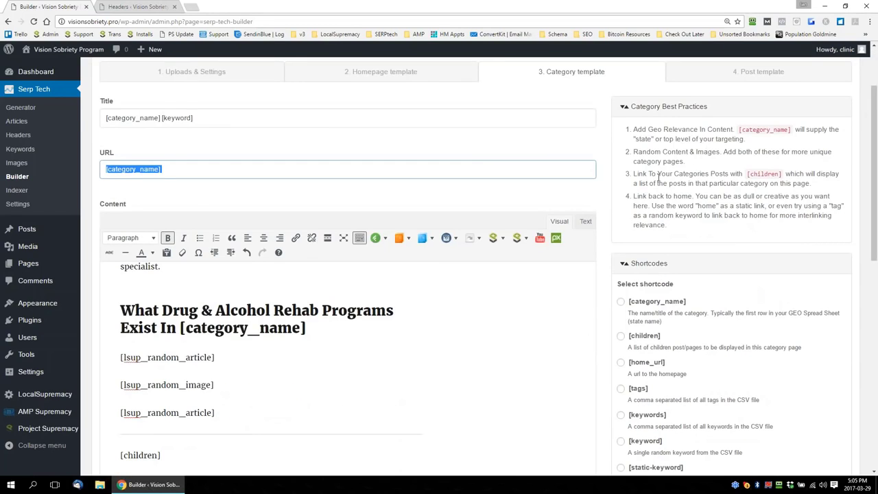
scroll(600, 242, "down", 2)
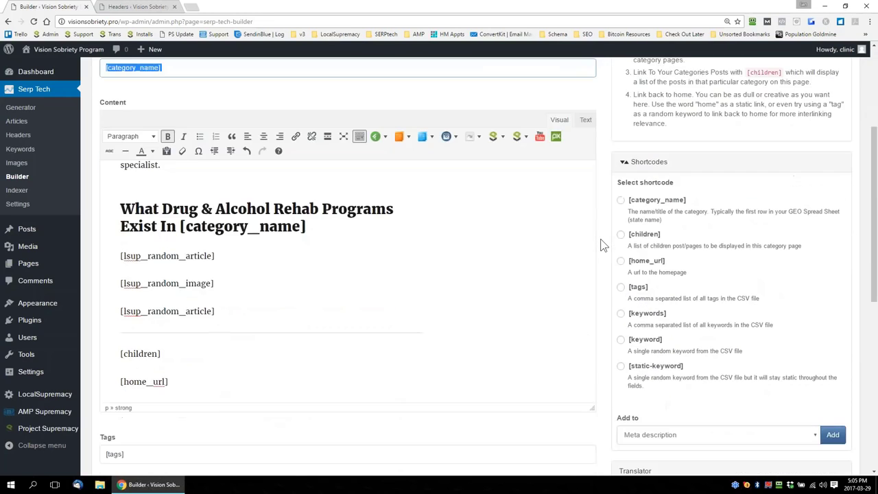
scroll(601, 241, "up", 1)
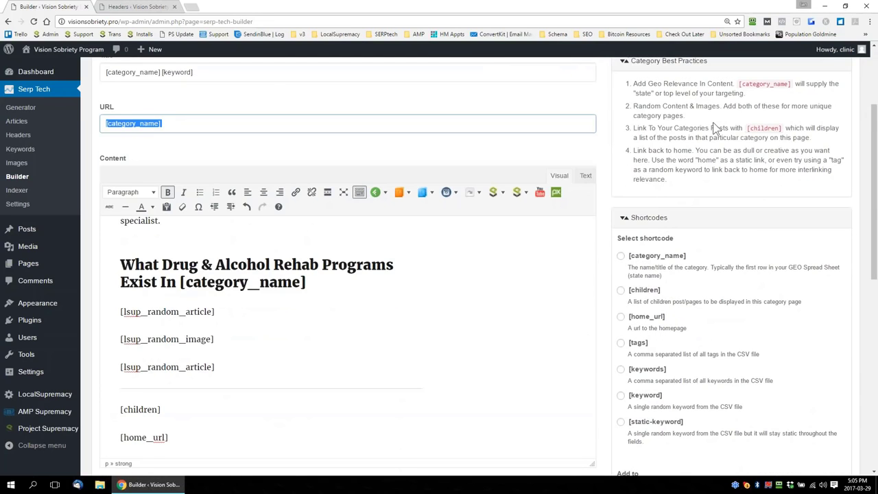
scroll(439, 274, "down", 3)
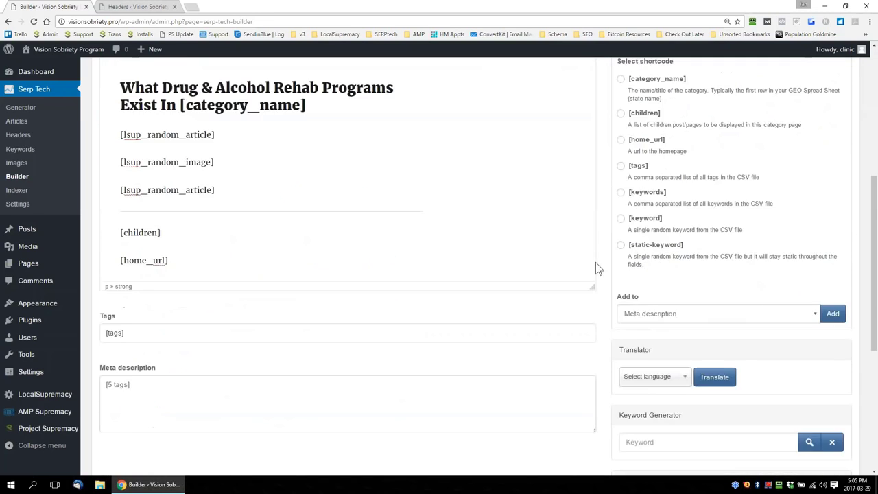
left_click_drag(168, 229, 112, 232)
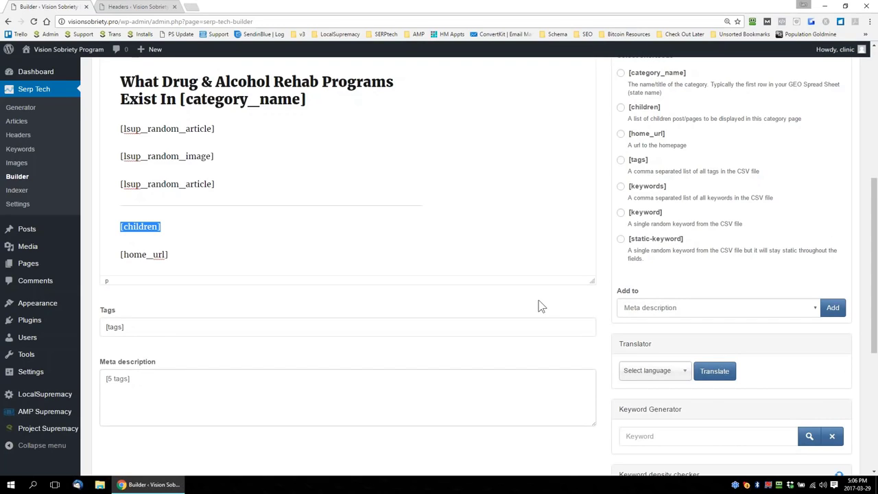
scroll(608, 331, "up", 3)
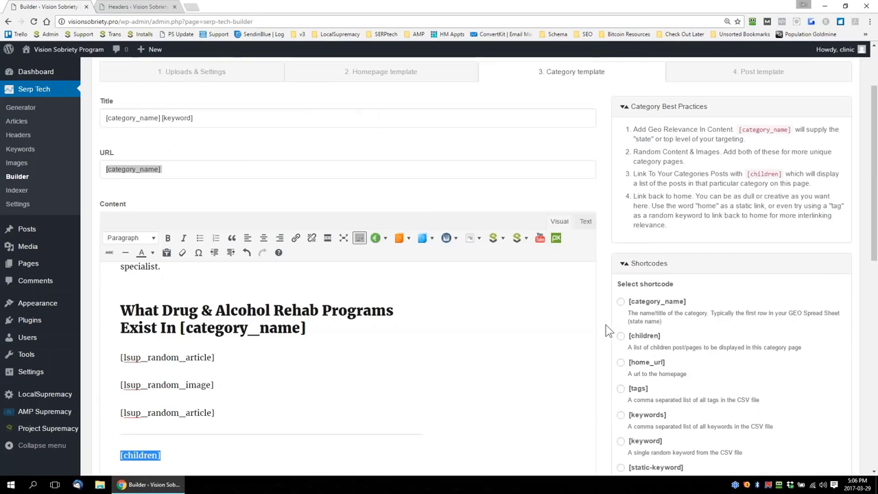
Recheck the post template's title, URL, content shortcodes and links against the post best practices
left_click(774, 74)
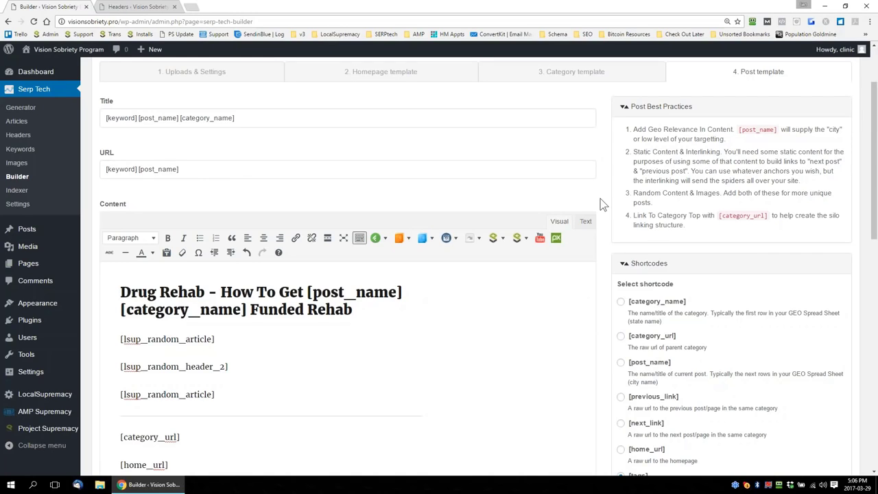
scroll(606, 204, "down", 2)
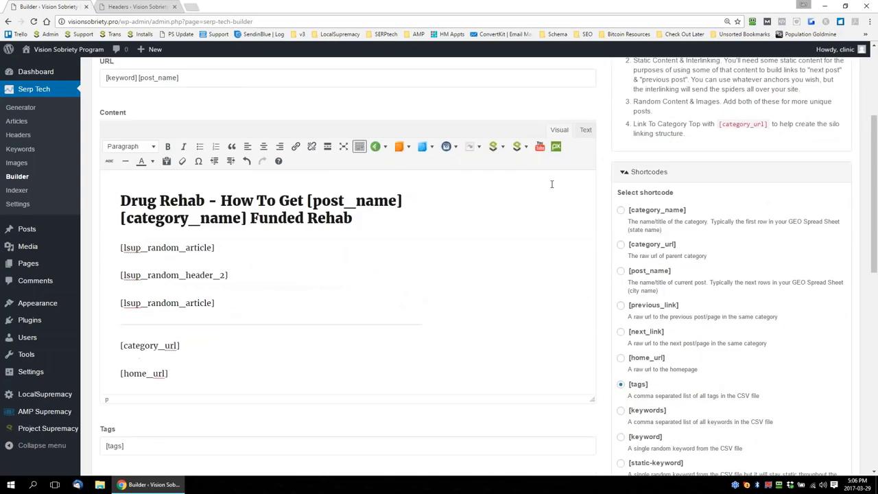
scroll(702, 94, "up", 1)
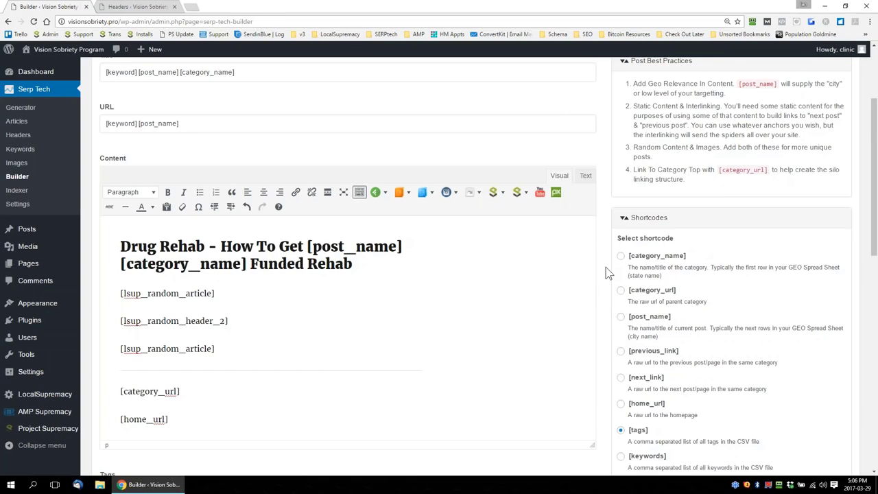
scroll(612, 267, "down", 3)
scroll(384, 186, "up", 9)
scroll(418, 190, "down", 5)
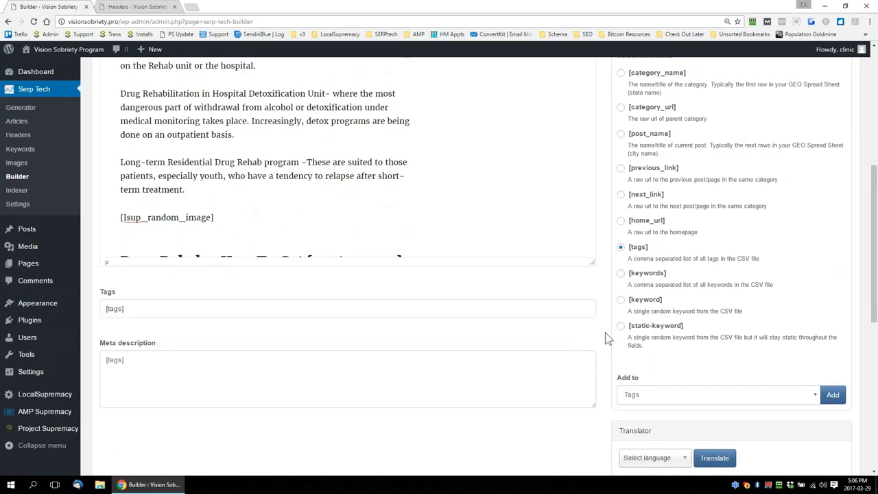
Save the completed build for later under the name march29
scroll(605, 336, "down", 4)
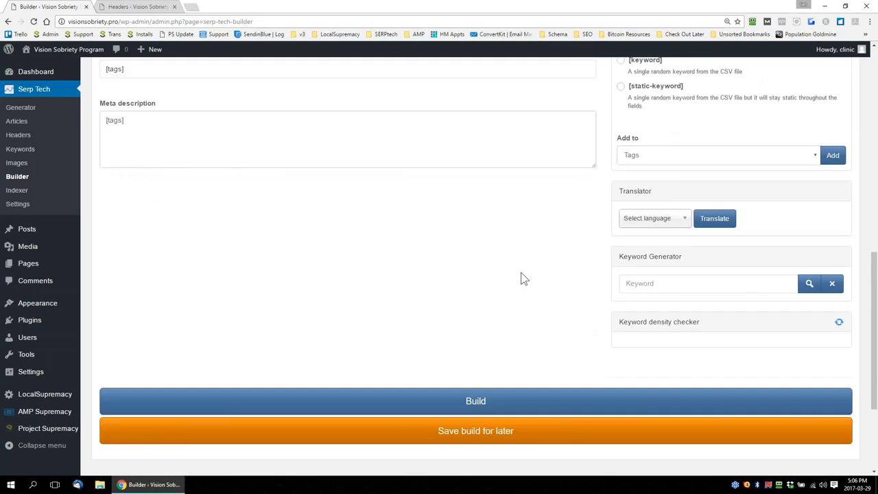
scroll(522, 278, "down", 3)
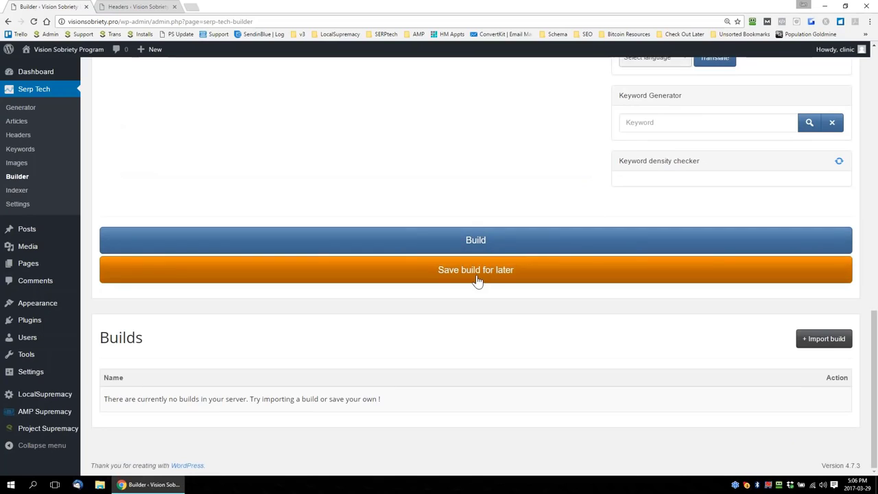
left_click(473, 280)
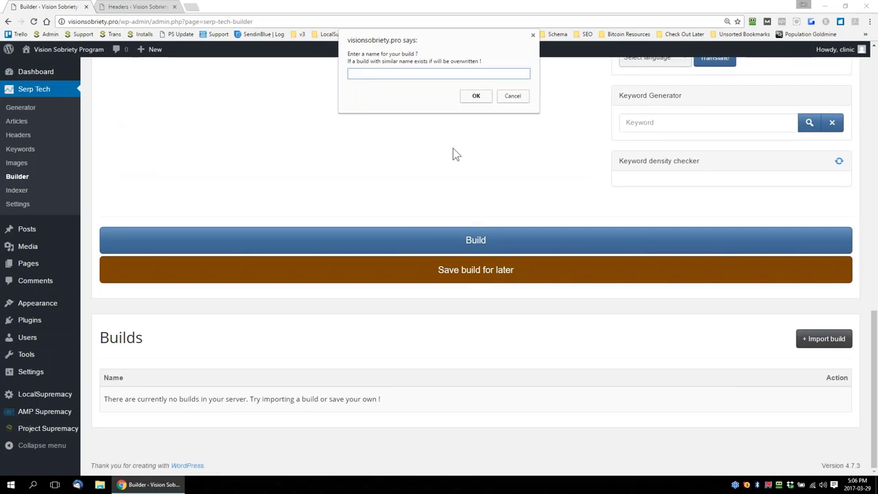
type("March29")
left_click(478, 98)
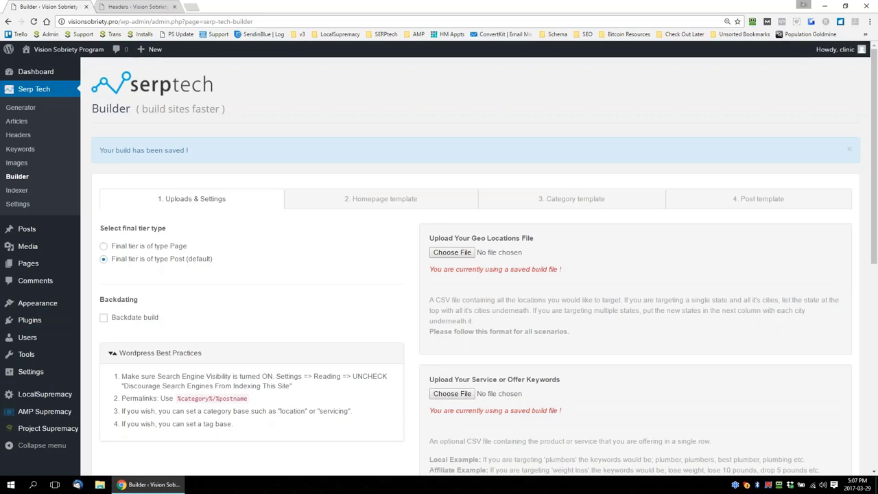
Return to the post template and start building the site from the saved setup
left_click(755, 208)
scroll(470, 245, "down", 15)
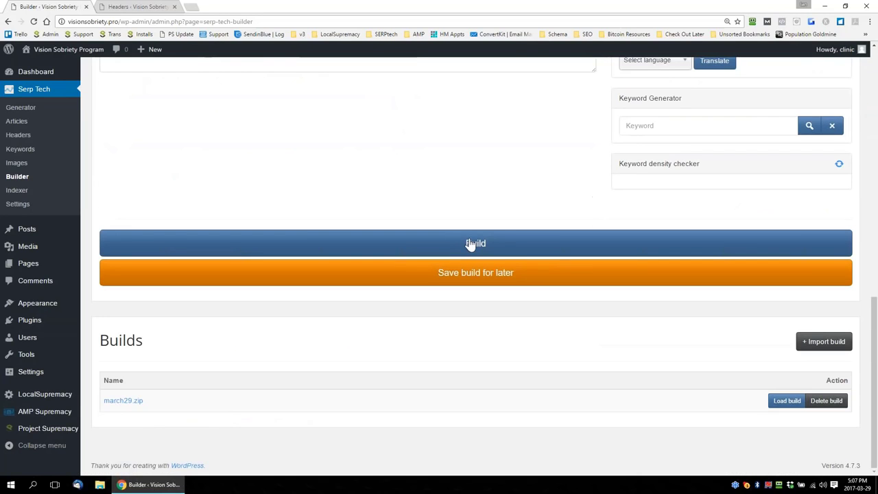
left_click(470, 245)
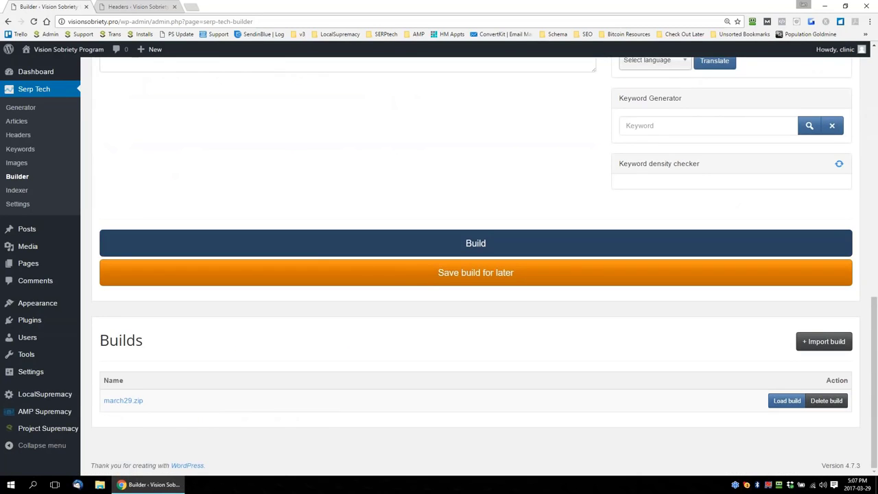
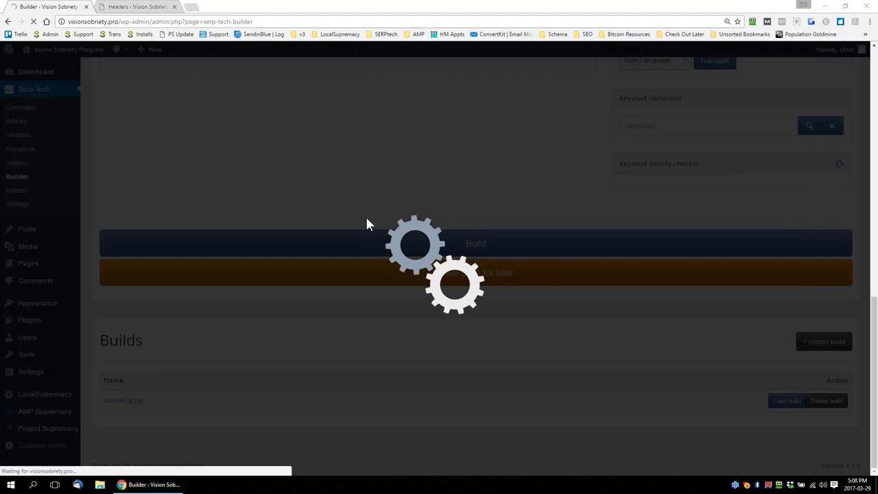
Read the build completion message and open the generated site's homepage in a new browser tab
scroll(367, 219, "up", 1)
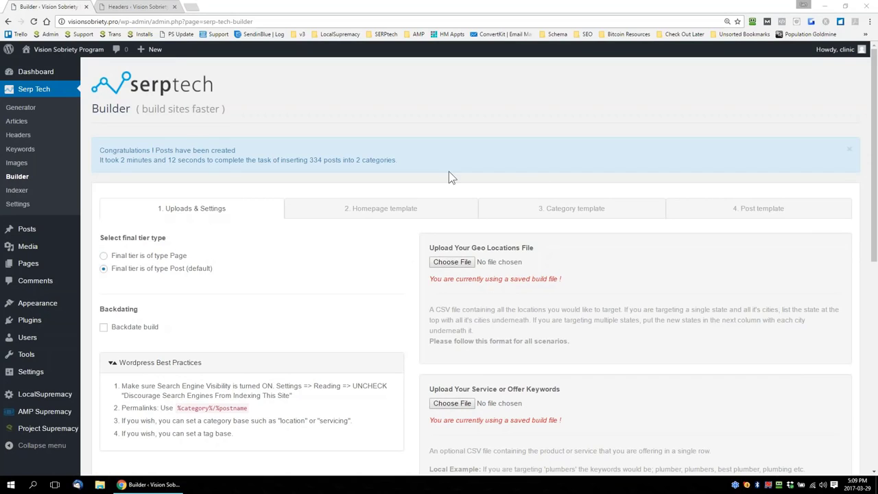
left_click_drag(100, 160, 436, 156)
left_click(436, 156)
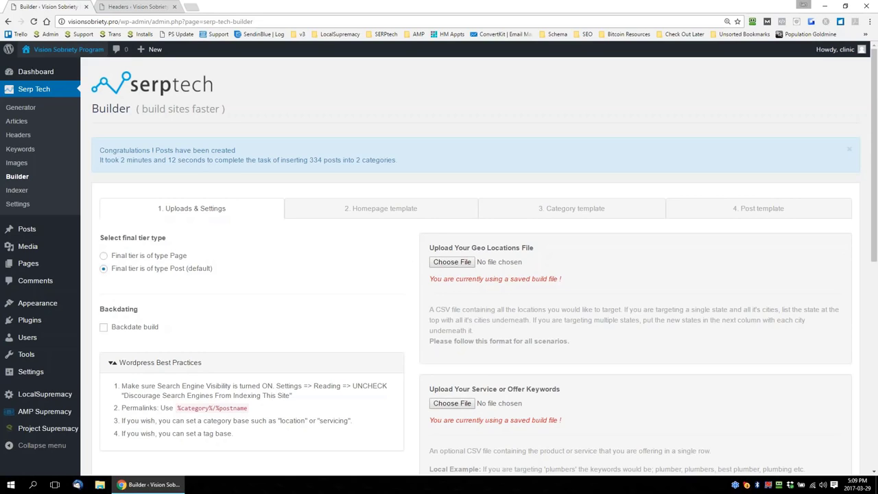
right_click(46, 50)
left_click(68, 57)
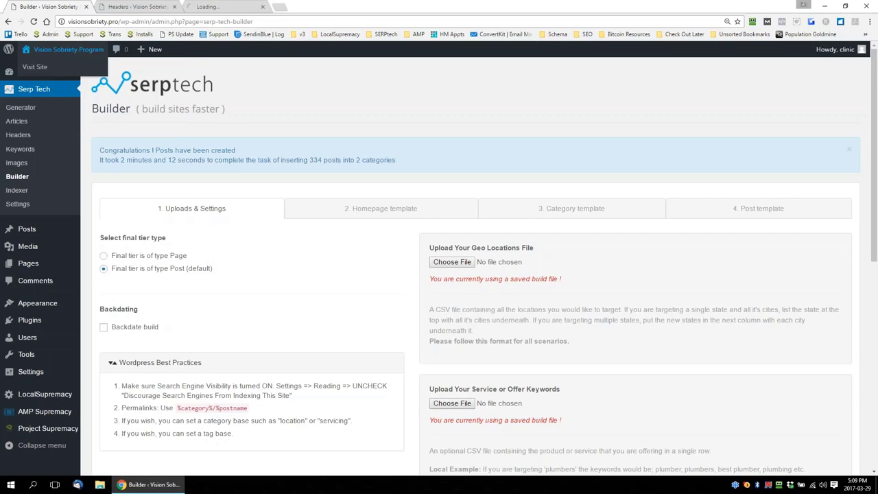
left_click(223, 7)
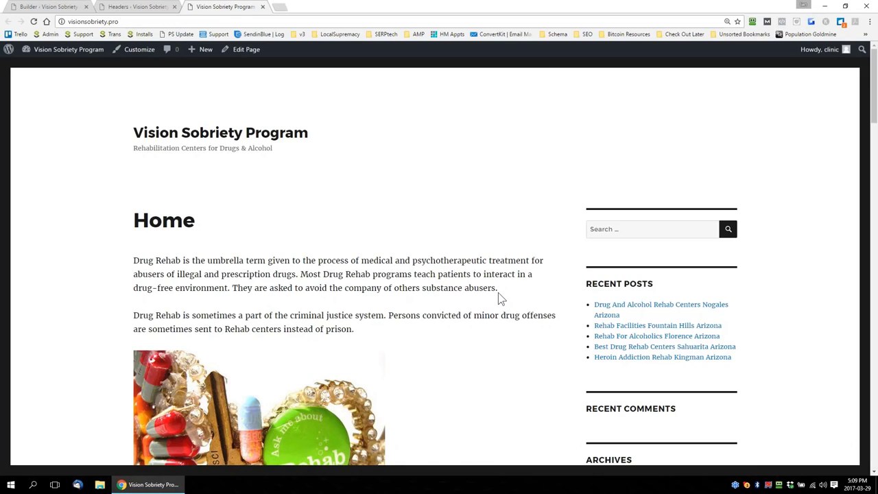
Examine the generated homepage's articles, images and the state category links at the end of the content
scroll(499, 295, "down", 3)
scroll(498, 294, "down", 6)
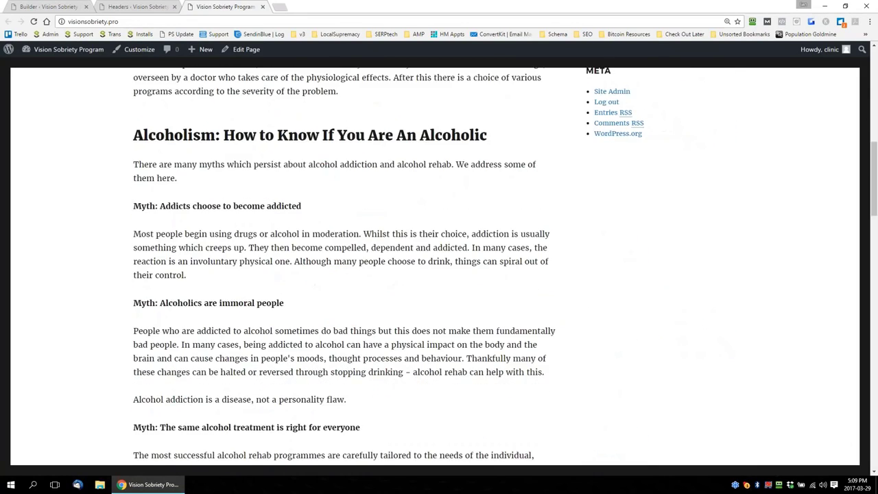
scroll(498, 294, "down", 3)
scroll(435, 267, "down", 1)
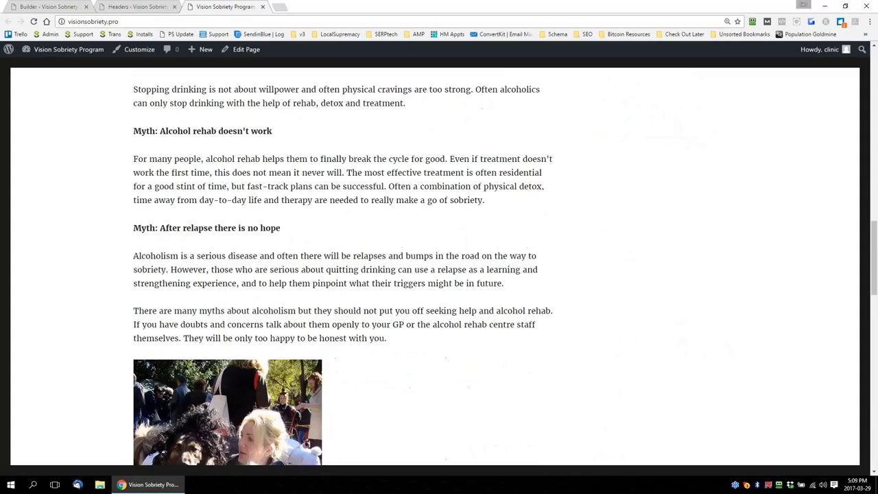
scroll(455, 261, "down", 8)
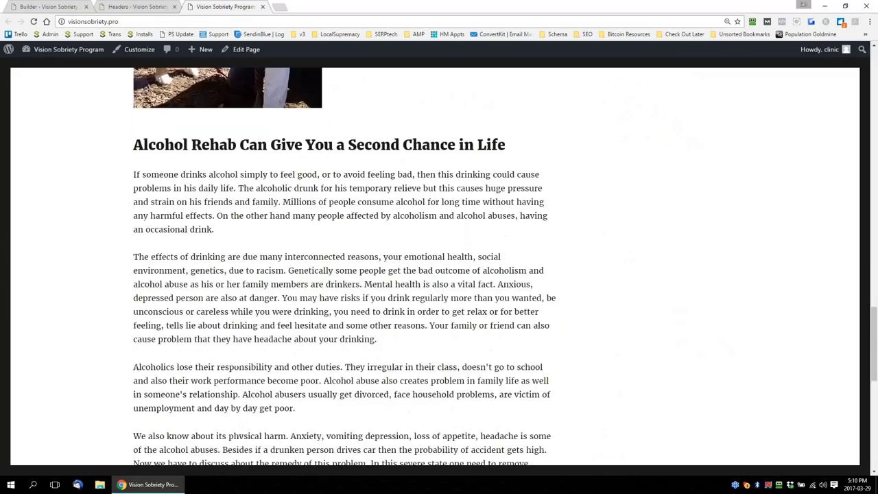
scroll(439, 268, "down", 5)
scroll(440, 268, "up", 6)
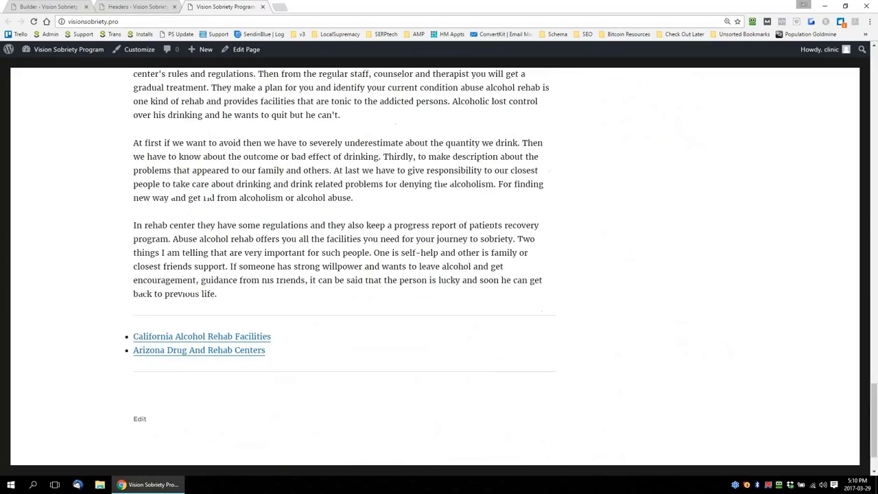
scroll(452, 261, "up", 15)
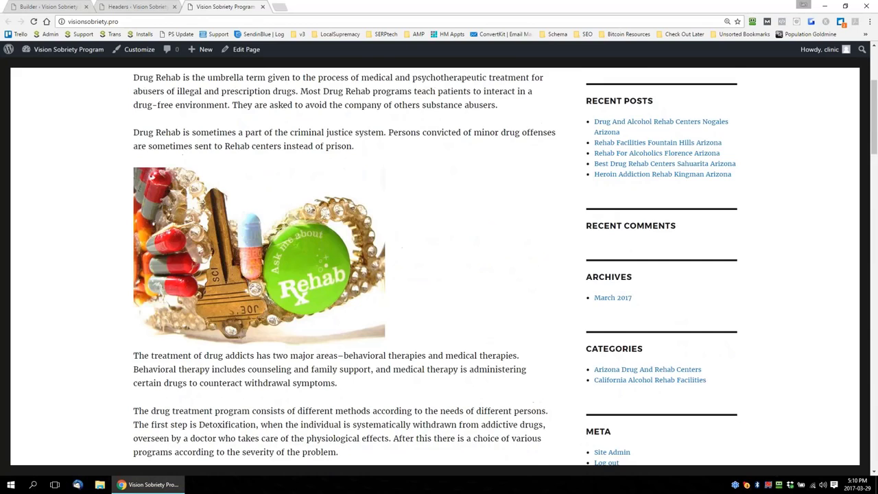
Open the Rehab Facilities Fountain Hills Arizona post and compare its title, URL structure and city mentions in the introduction
left_click(641, 280)
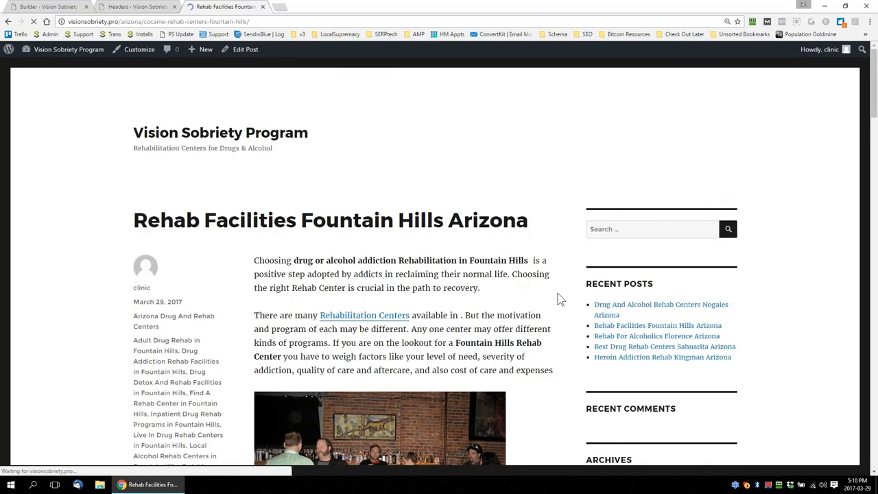
scroll(557, 300, "down", 2)
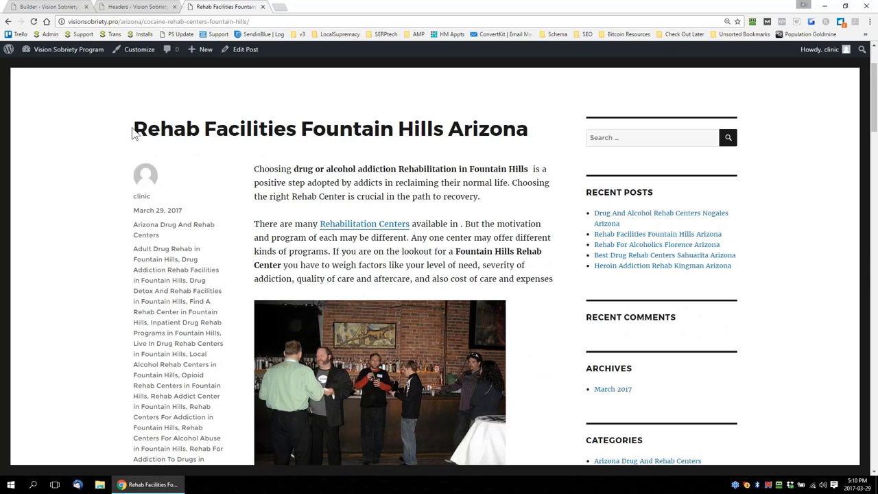
left_click_drag(133, 129, 267, 122)
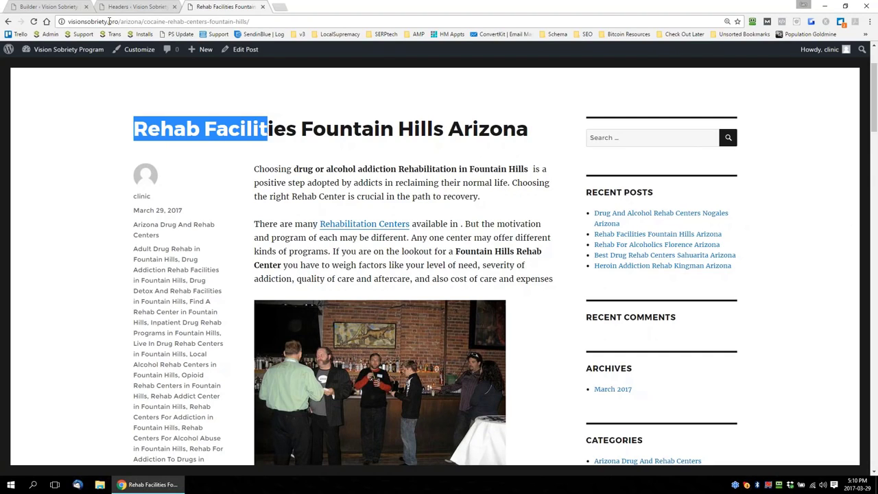
left_click_drag(119, 22, 68, 22)
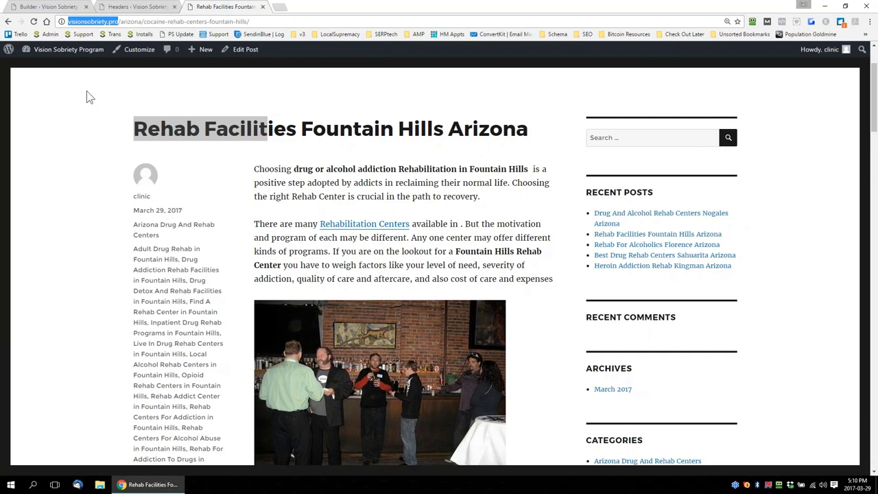
left_click_drag(121, 22, 256, 23)
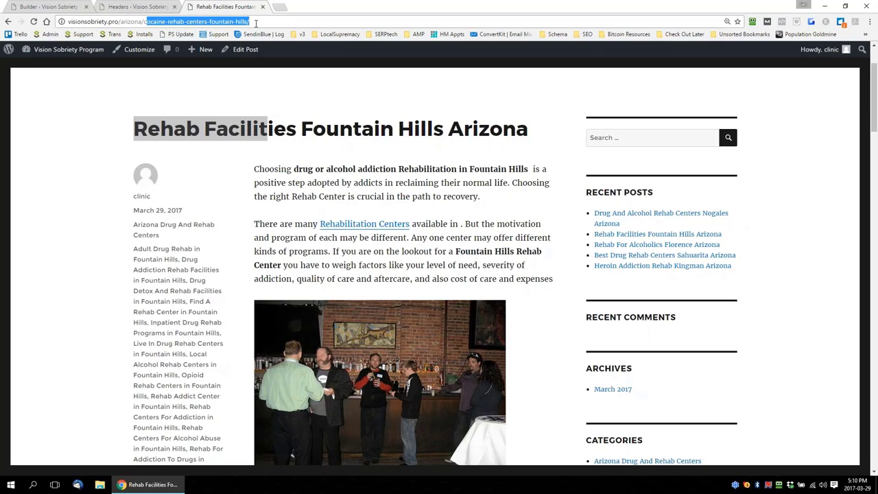
left_click(346, 153)
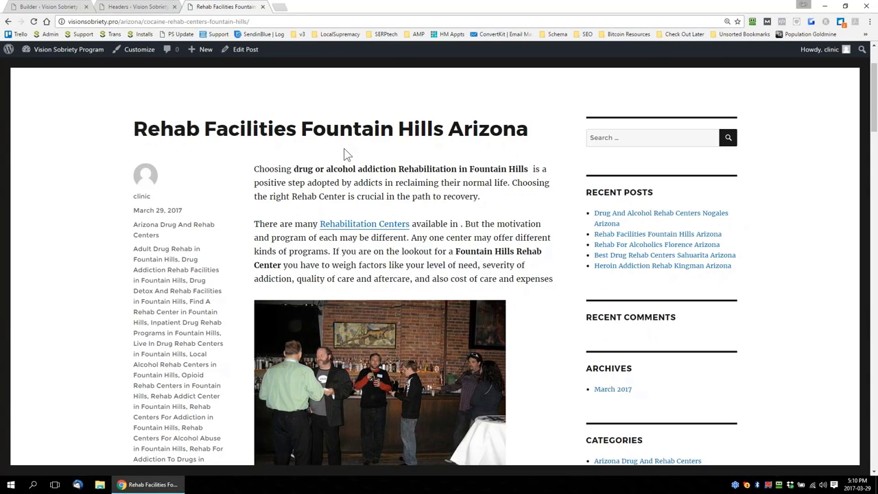
left_click_drag(527, 126, 195, 113)
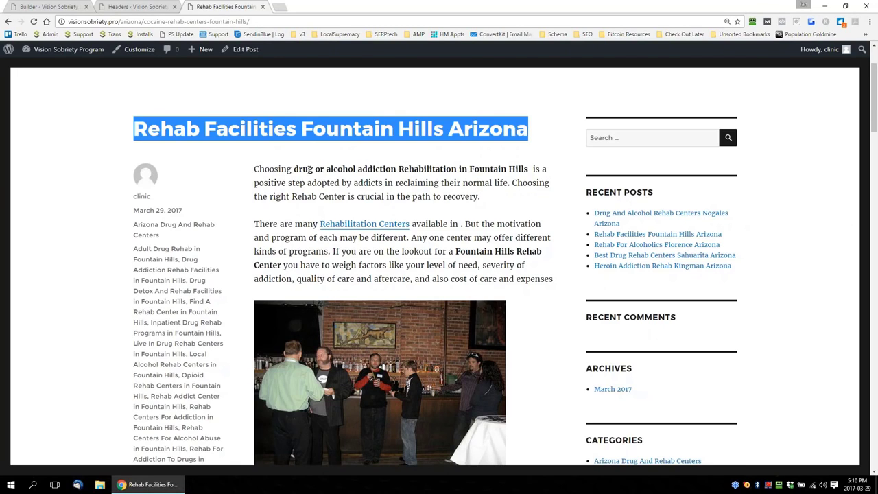
left_click_drag(484, 169, 518, 168)
double_click(505, 251)
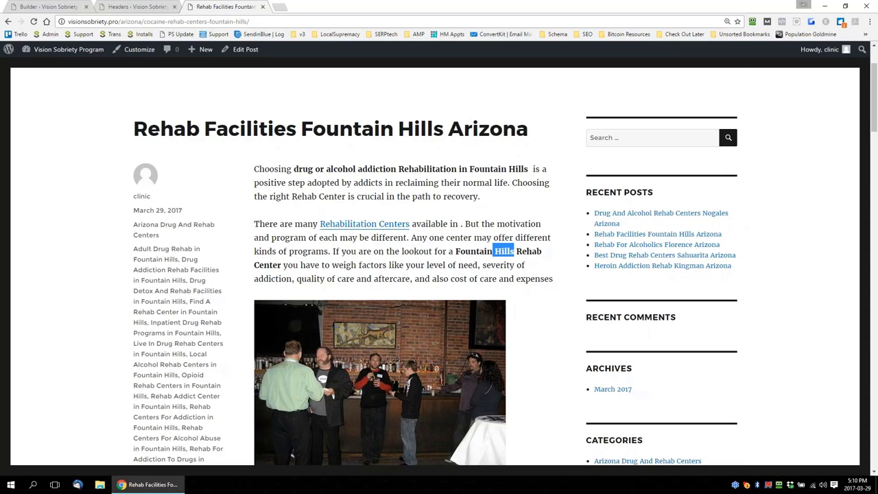
Examine the Fountain Hills post's article headings, images and internal links, including the localized funded rehab heading
scroll(450, 288, "down", 4)
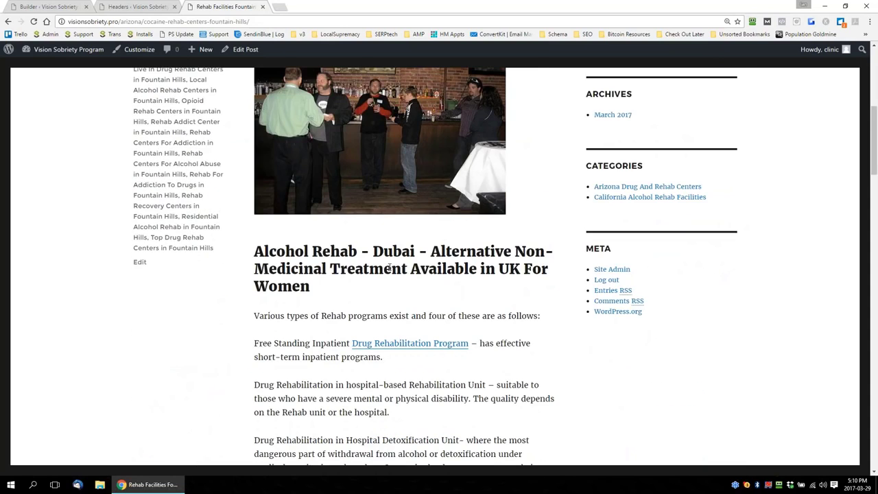
scroll(310, 279, "down", 1)
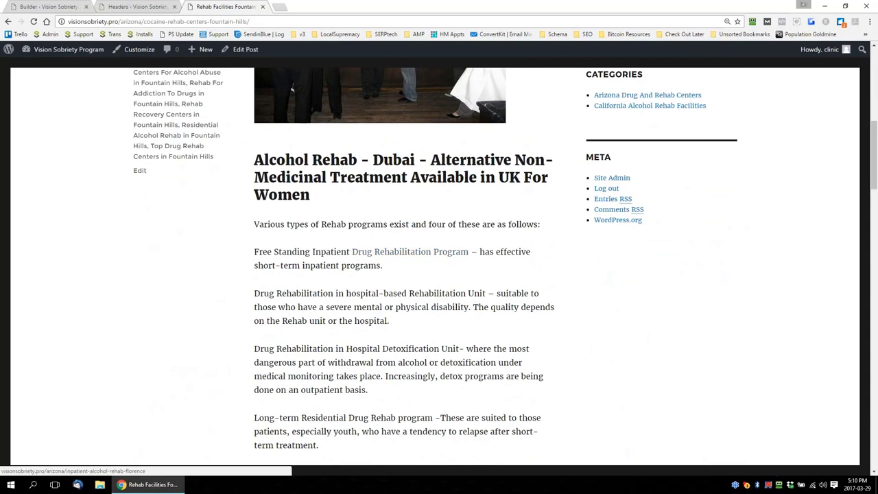
scroll(560, 298, "down", 6)
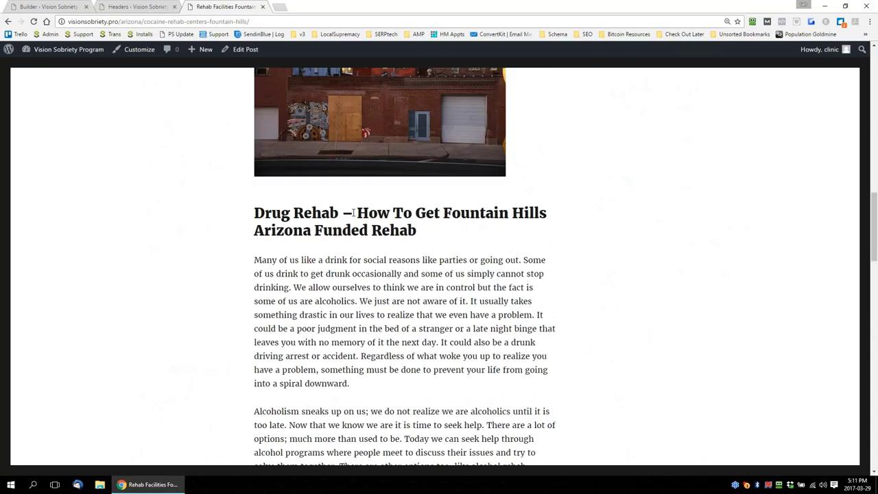
left_click_drag(365, 209, 441, 229)
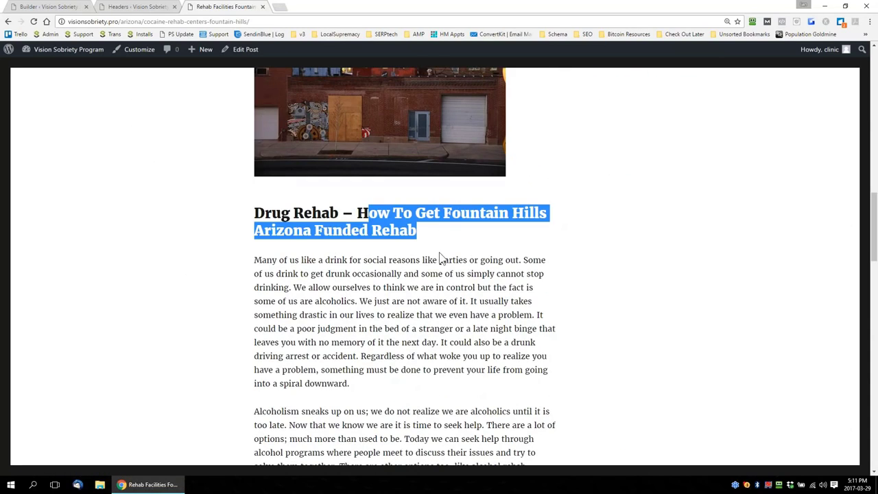
scroll(455, 275, "down", 6)
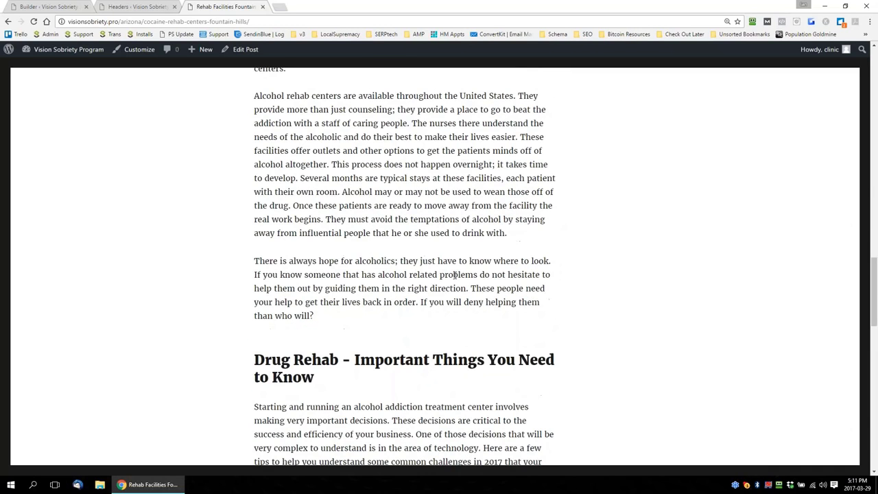
scroll(455, 274, "down", 2)
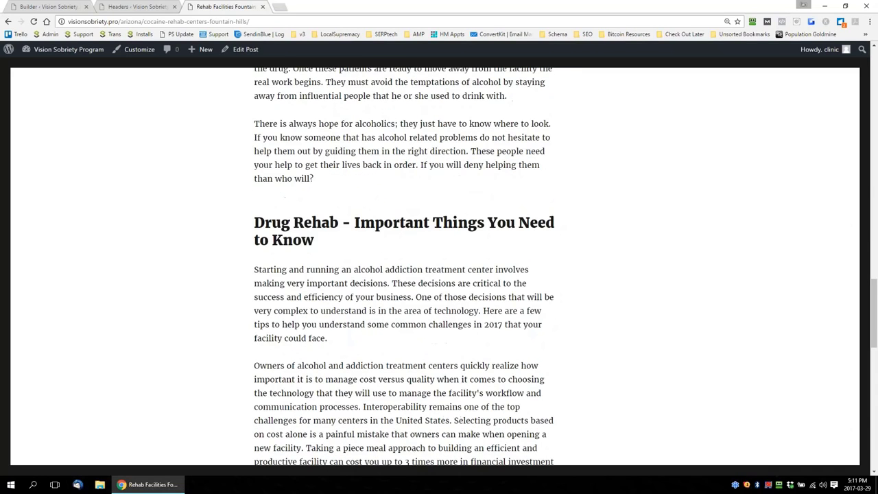
scroll(405, 268, "up", 5)
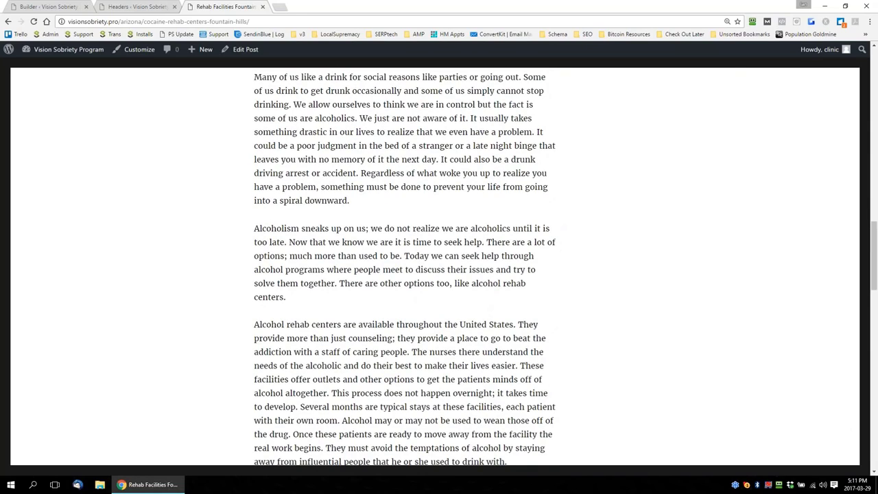
scroll(405, 267, "up", 15)
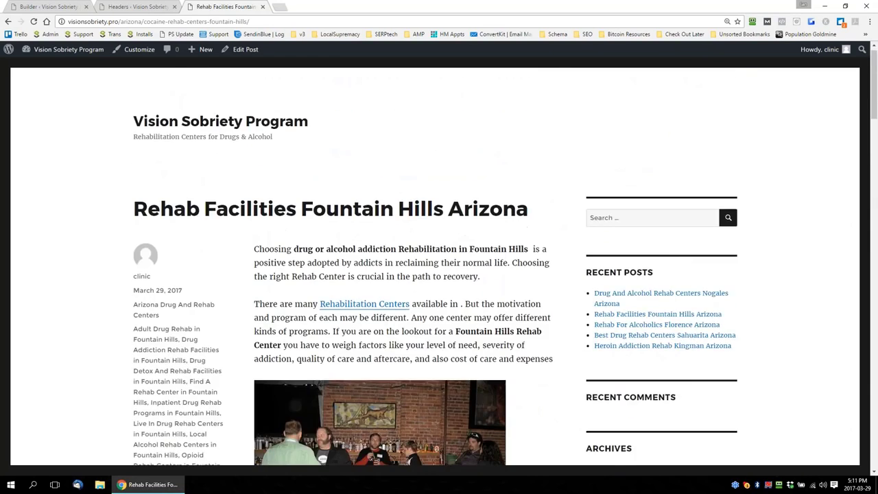
Review the Fountain Hills post again from its introduction and tags through to the embedded Arizona category card and Home link
scroll(405, 268, "down", 1)
scroll(517, 283, "down", 1)
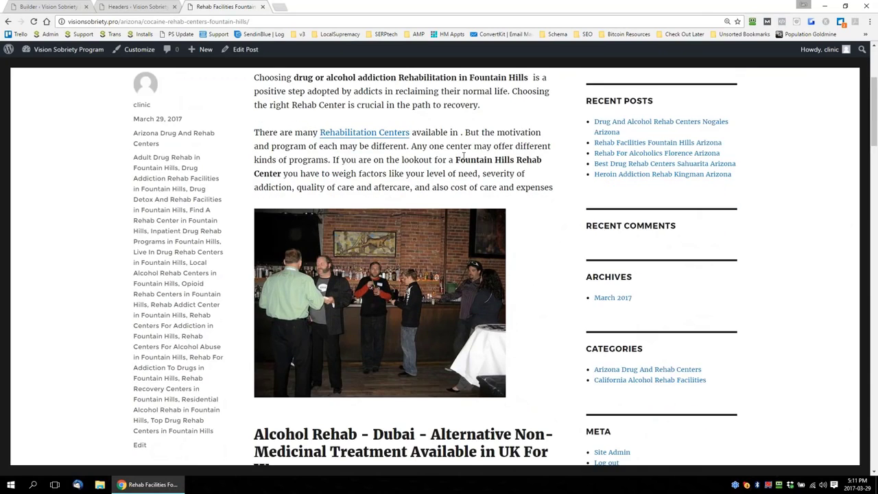
scroll(464, 157, "up", 2)
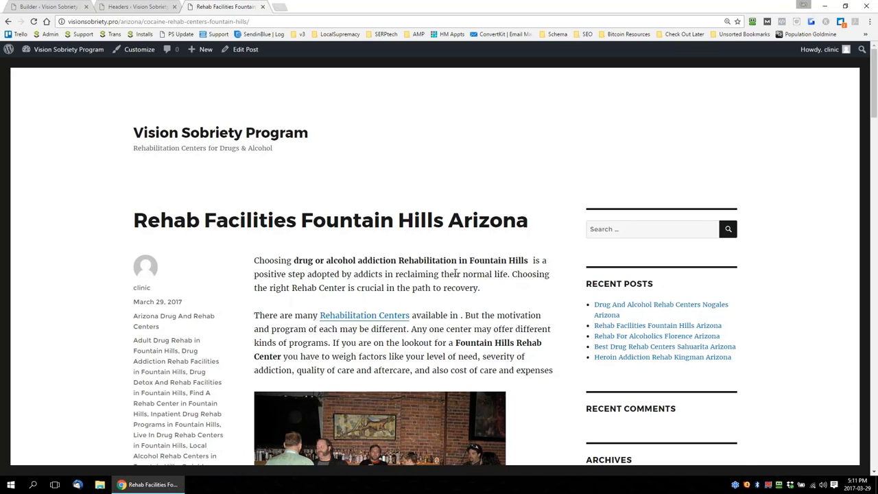
scroll(505, 273, "down", 10)
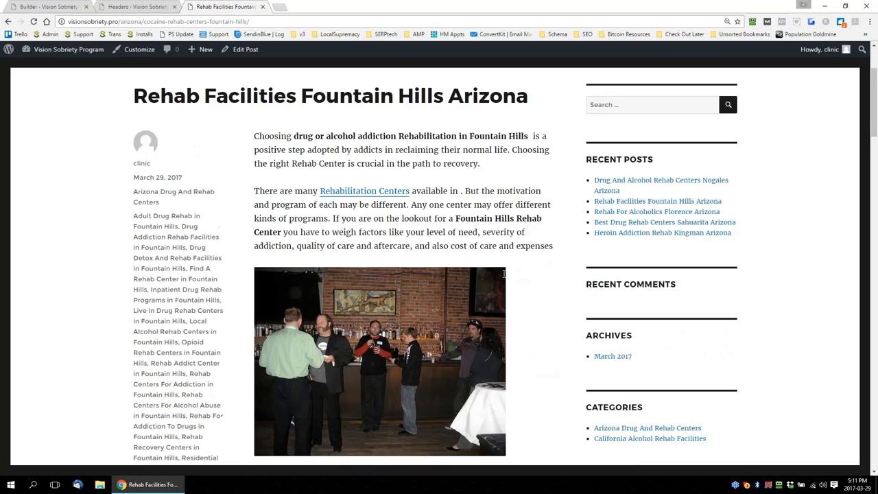
scroll(435, 268, "down", 5)
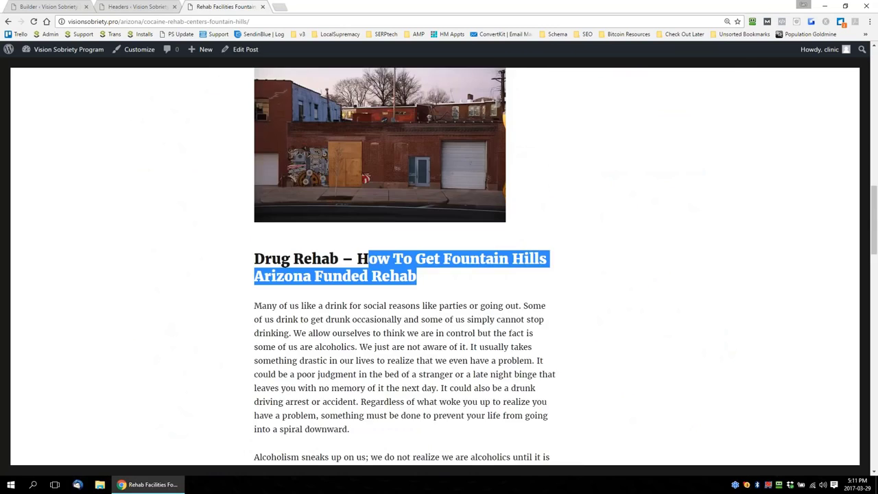
scroll(526, 286, "down", 2)
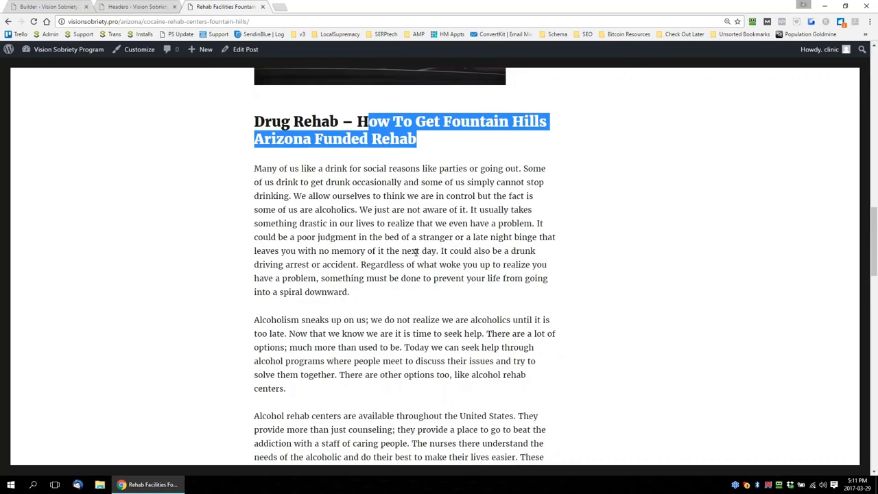
scroll(415, 252, "down", 9)
scroll(344, 425, "down", 10)
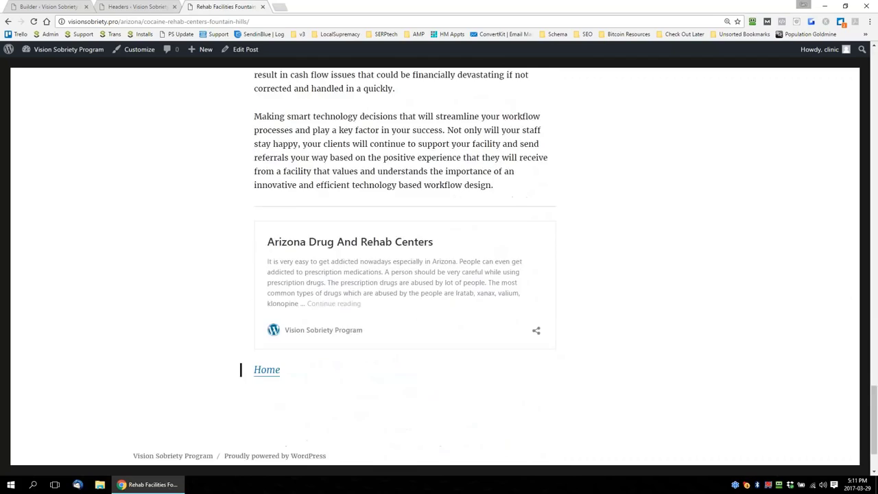
scroll(568, 308, "up", 6)
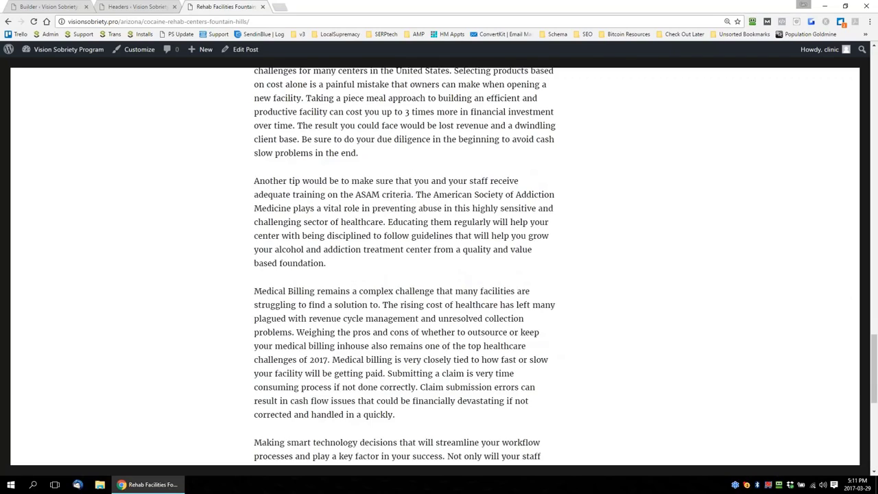
scroll(607, 267, "up", 15)
scroll(583, 240, "up", 3)
Open the Best Drug Rehab Centers Sahuarita Arizona post and look over its title, headings and images
left_click(651, 321)
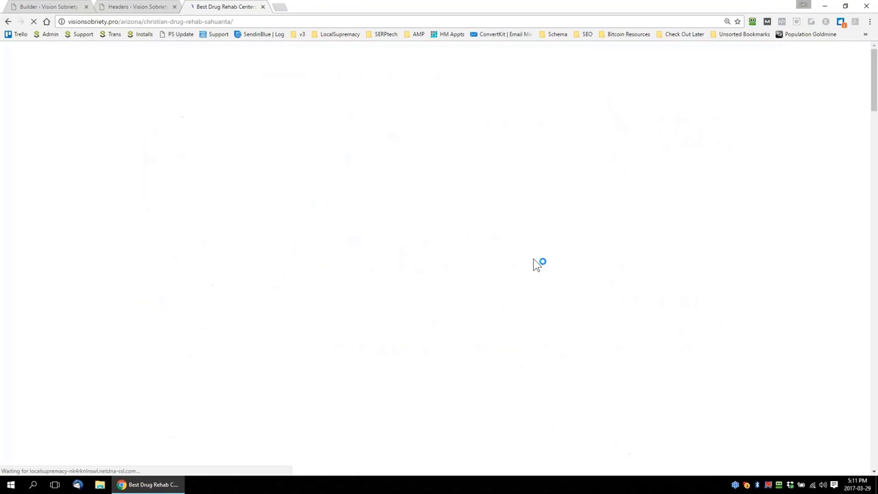
scroll(531, 266, "down", 15)
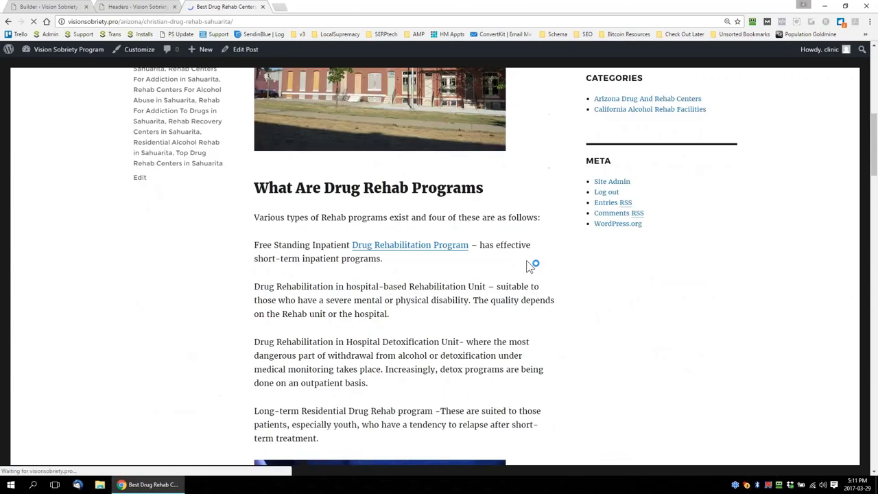
scroll(280, 87, "up", 20)
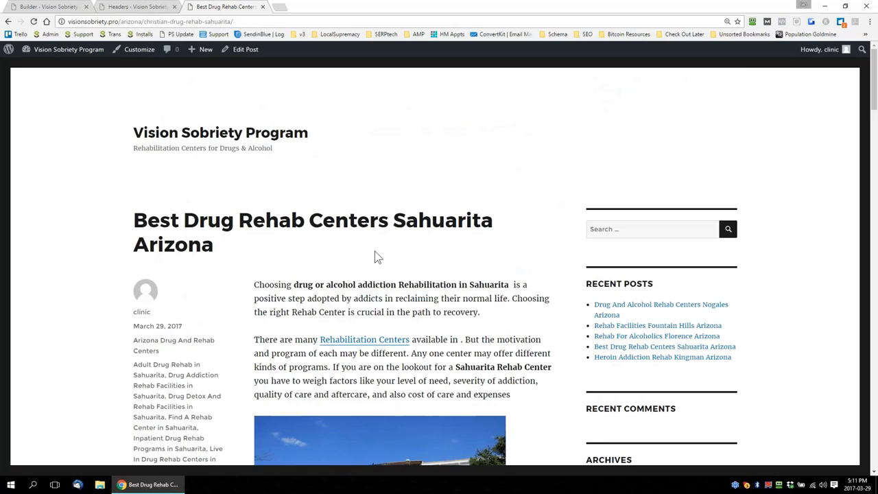
Open the Serp Tech Indexer page, and bring up the Indexer section of the Serp Tech settings
left_click(137, 6)
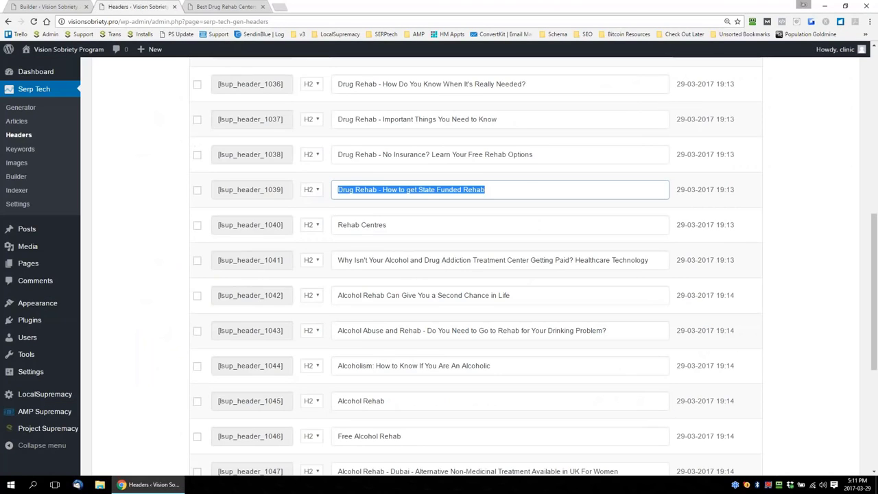
left_click(18, 192)
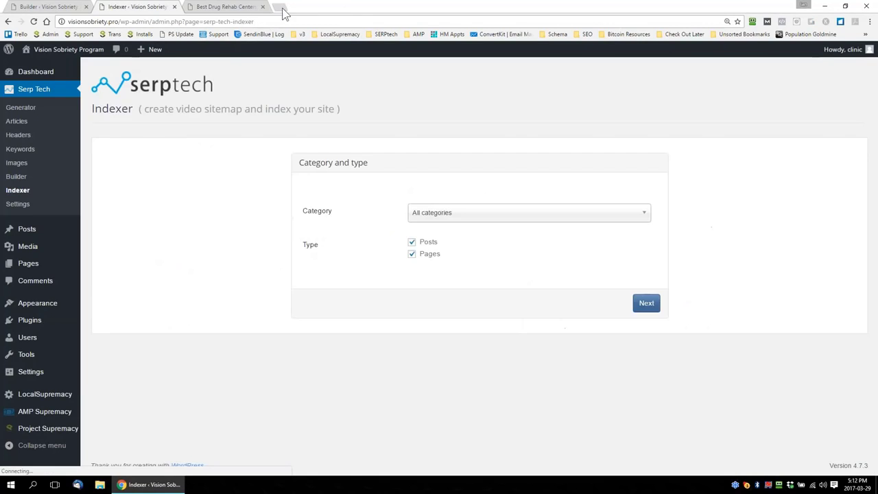
left_click(279, 8)
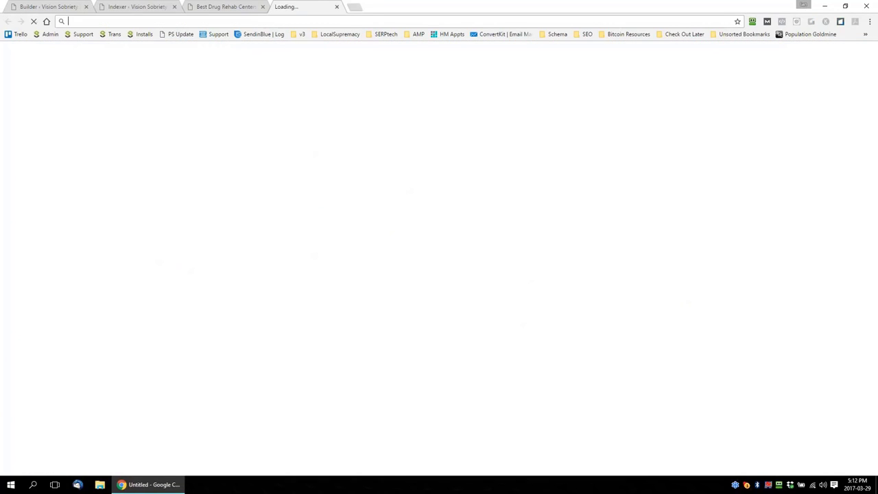
key("ctrl+w")
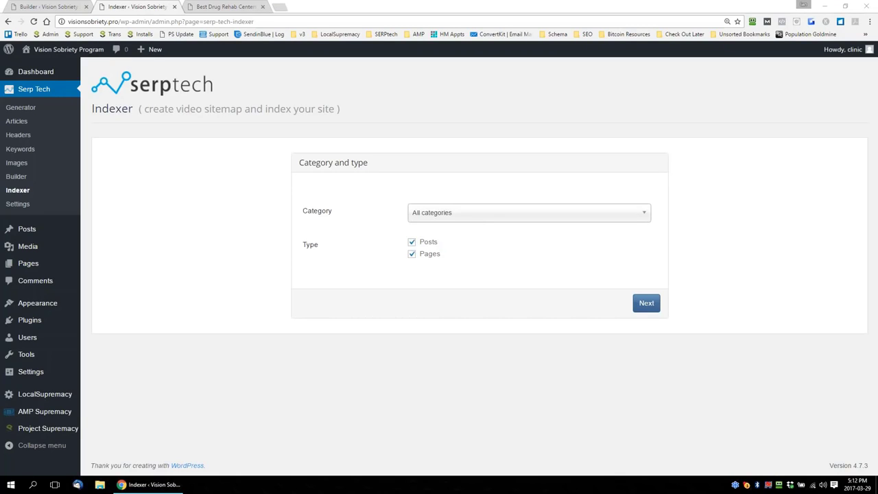
right_click(16, 205)
left_click(15, 205)
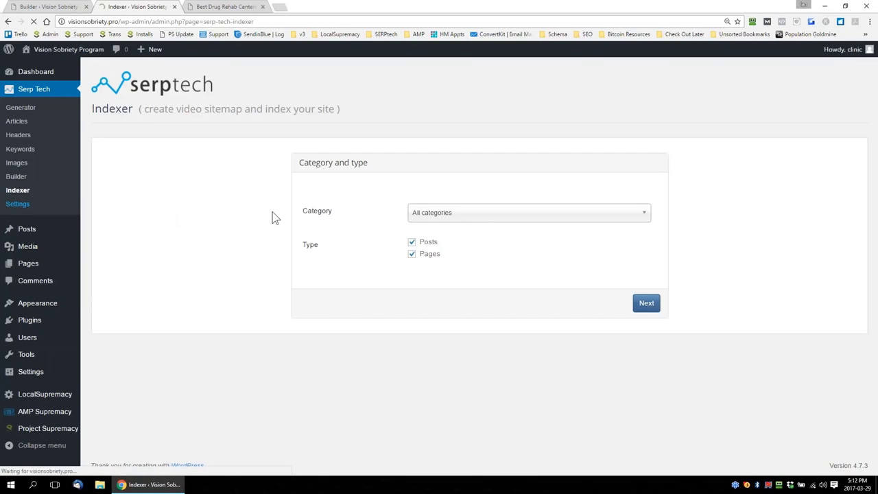
scroll(289, 208, "down", 3)
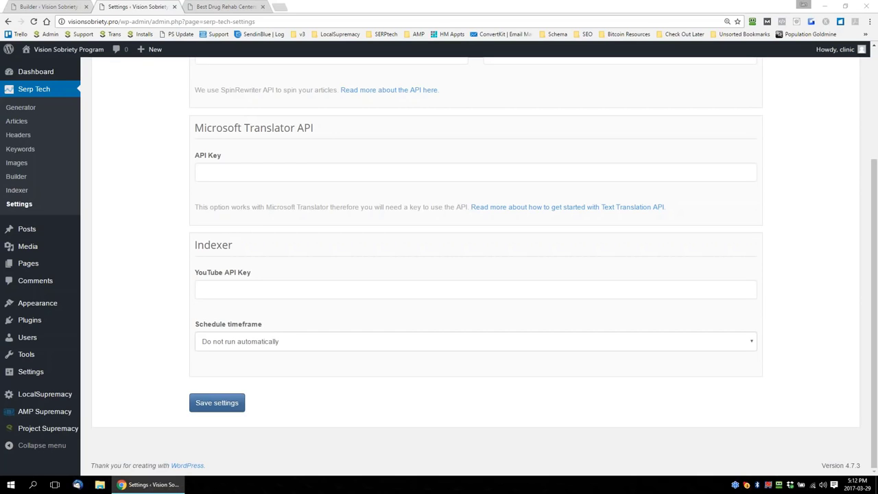
Paste the YouTube API key into the Indexer section of the Serp Tech settings and save the settings
left_click(218, 7)
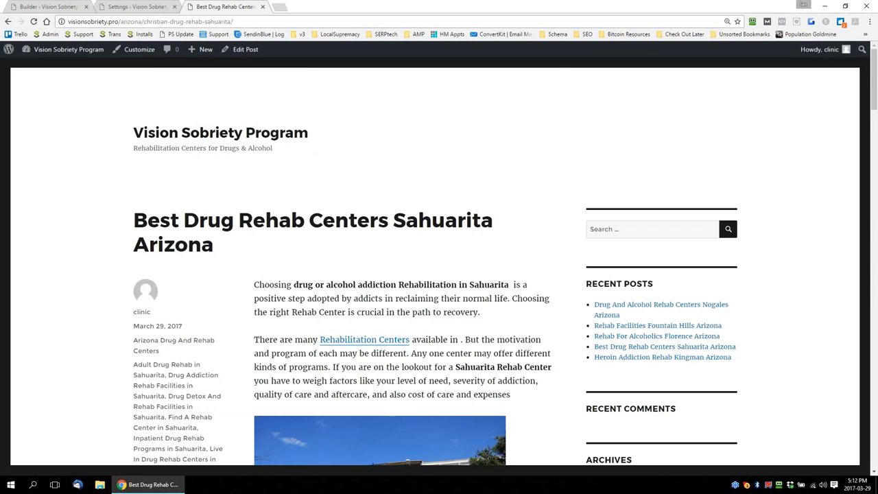
scroll(439, 274, "down", 3)
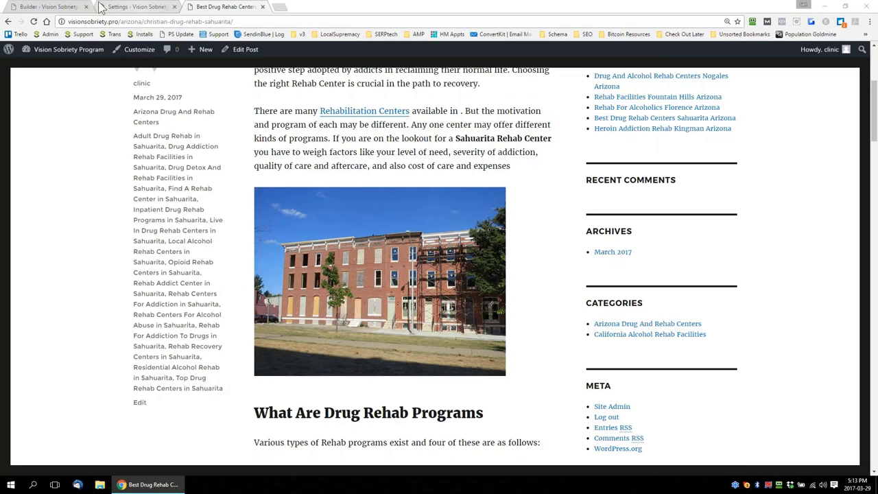
left_click(45, 6)
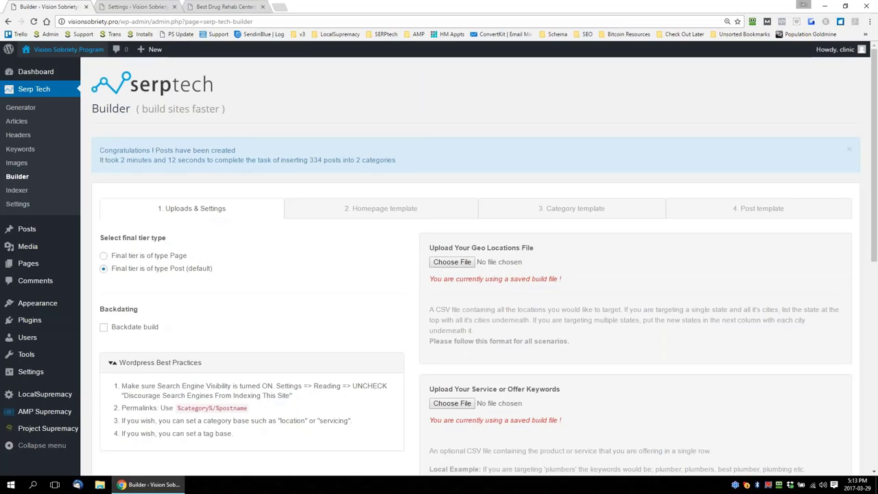
left_click(139, 8)
left_click(245, 288)
key("ctrl+v")
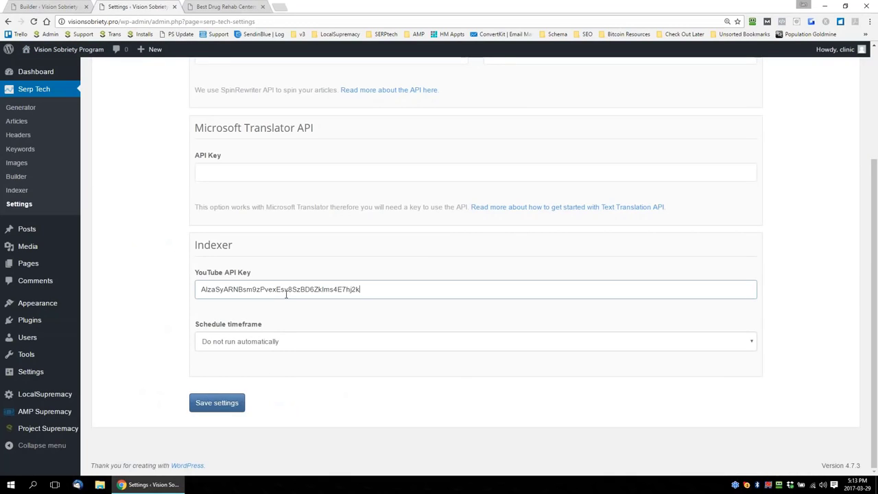
left_click_drag(359, 288, 180, 288)
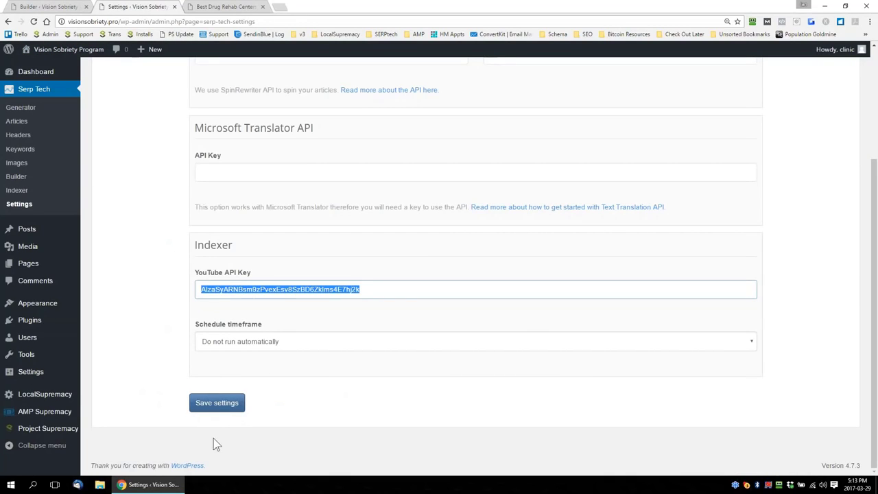
key("Return")
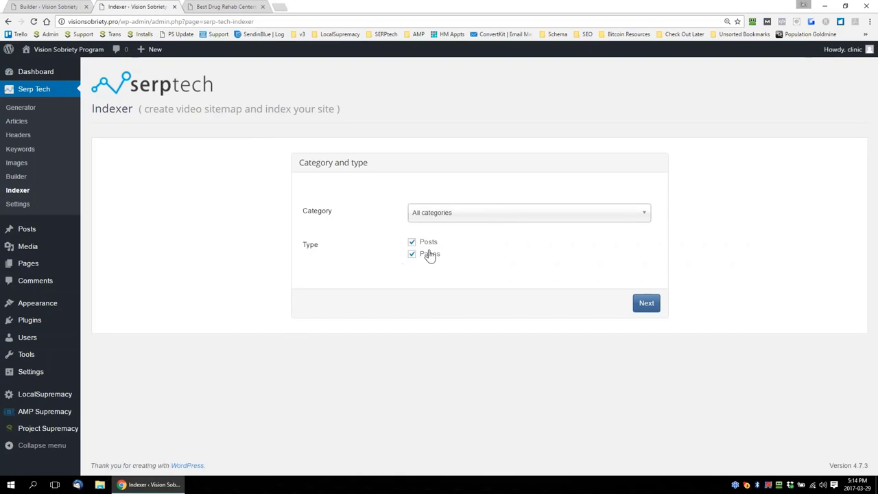
Set up indexing for all categories' posts and pages with search term rehab, normal player, thumbnail as featured image, and featured image and video hidden
left_click(471, 219)
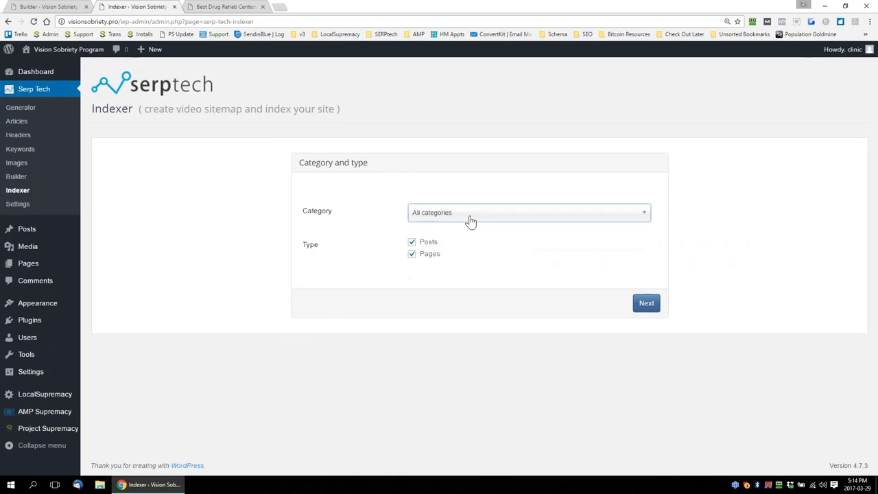
left_click(647, 305)
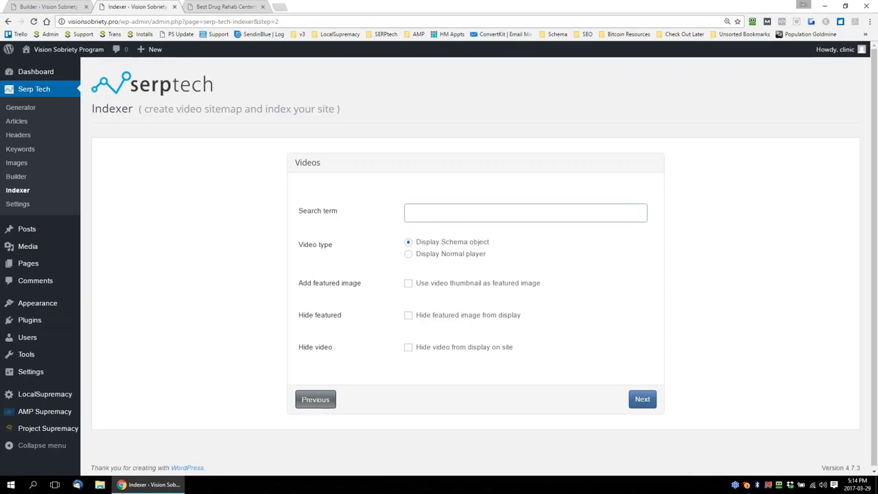
type("he")
type("hab")
left_click(408, 254)
left_click(409, 284)
left_click(408, 315)
left_click(408, 348)
left_click(642, 402)
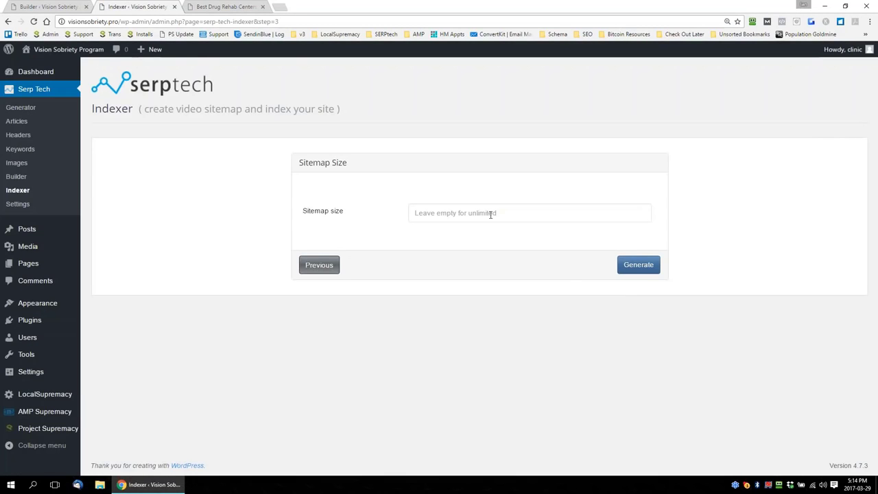
Set the sitemap size to 200 and generate the video sitemap
left_click(491, 214)
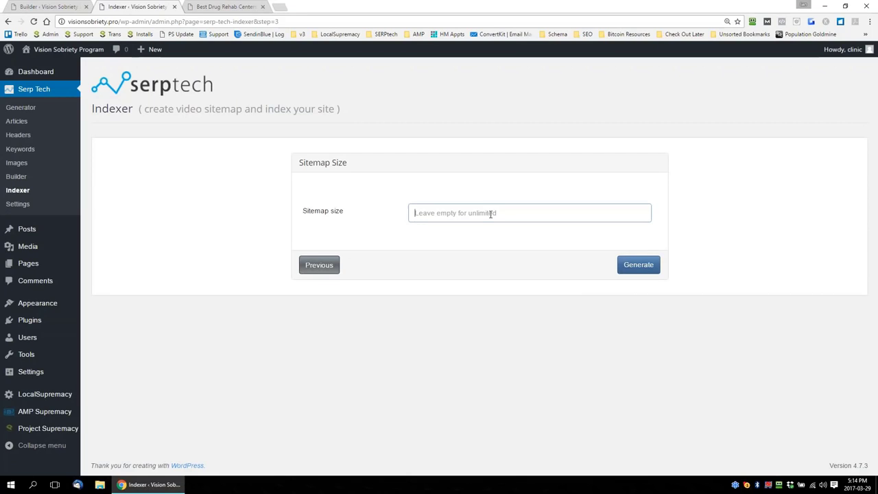
type("200")
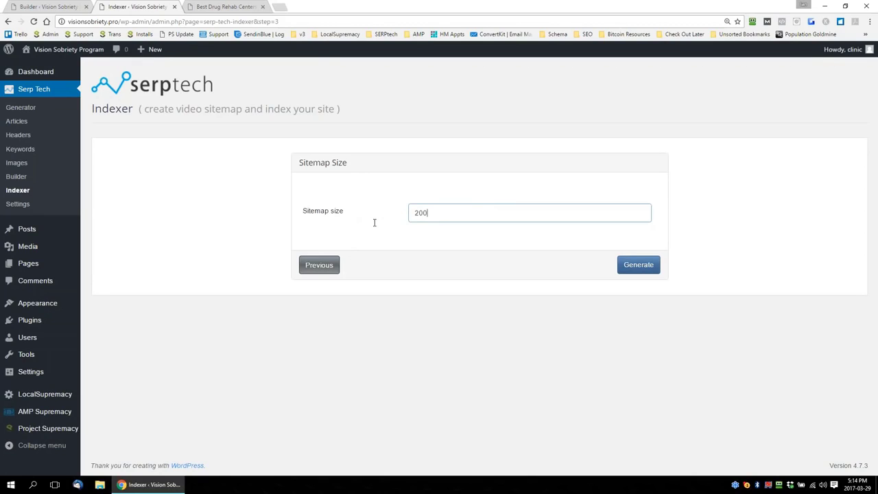
left_click(382, 214)
left_click(487, 213)
left_click(637, 266)
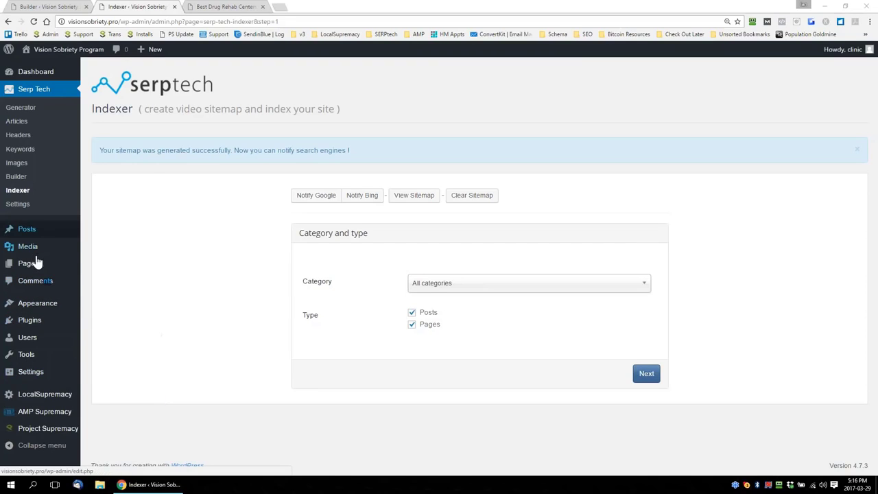
Open the WordPress XML-Sitemap settings in a separate tab and include categories and tag pages in the sitemap content
mouse_move(33, 373)
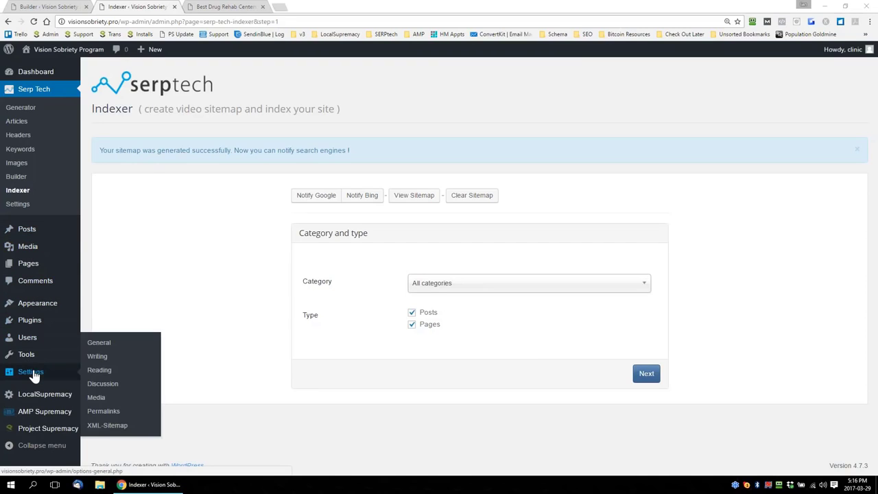
right_click(102, 427)
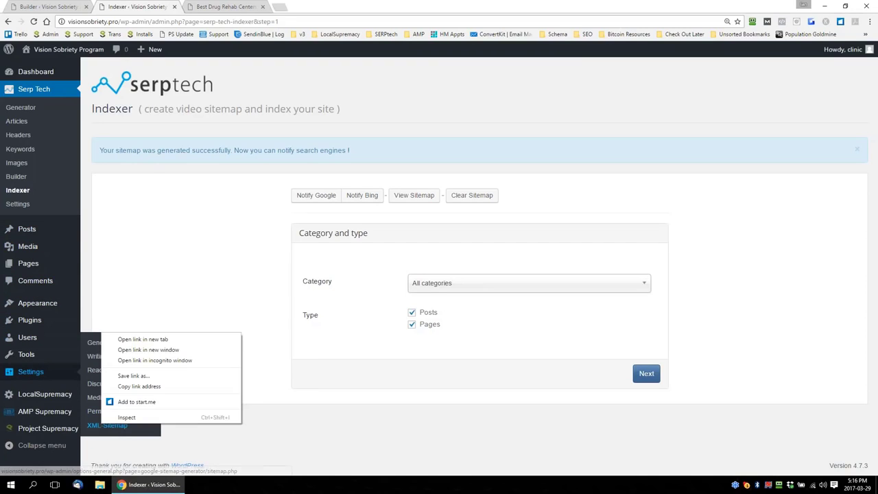
left_click(144, 340)
key("ctrl+Tab")
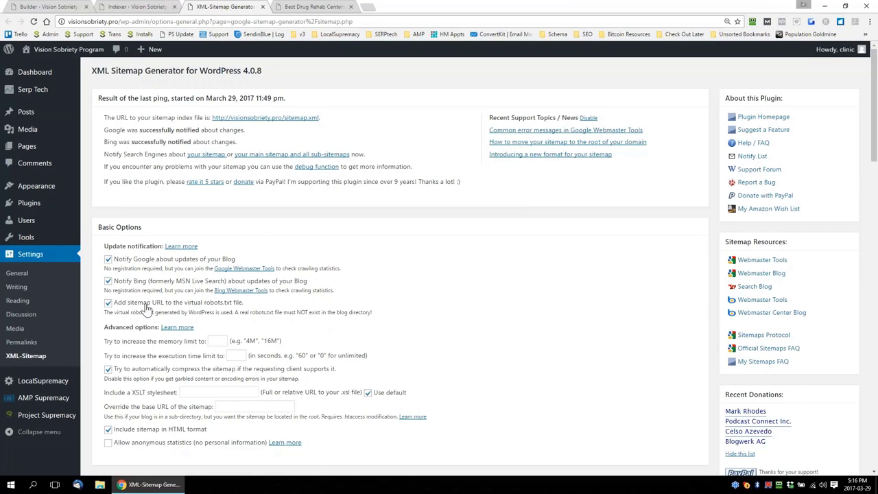
scroll(535, 333, "down", 6)
scroll(537, 336, "down", 2)
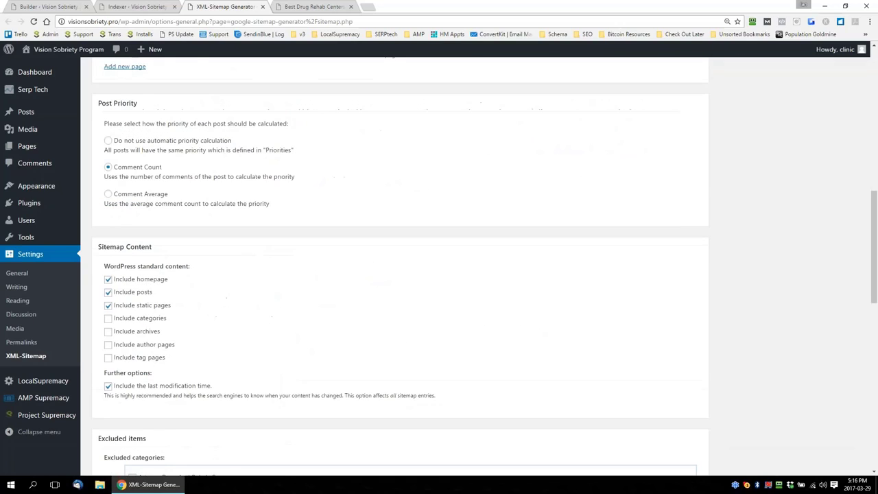
left_click(108, 357)
left_click(108, 319)
Update the XML sitemap options and check the last ping result for Google and Bing
scroll(371, 340, "down", 4)
scroll(374, 357, "down", 3)
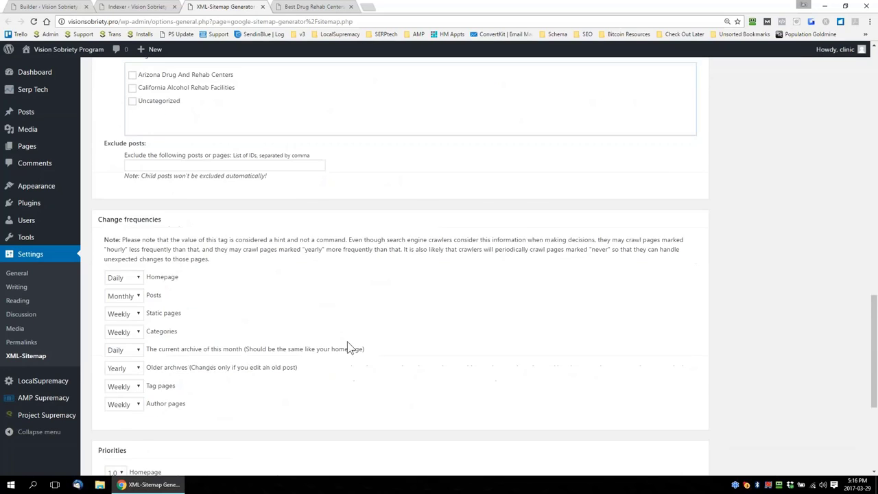
scroll(308, 295, "down", 1)
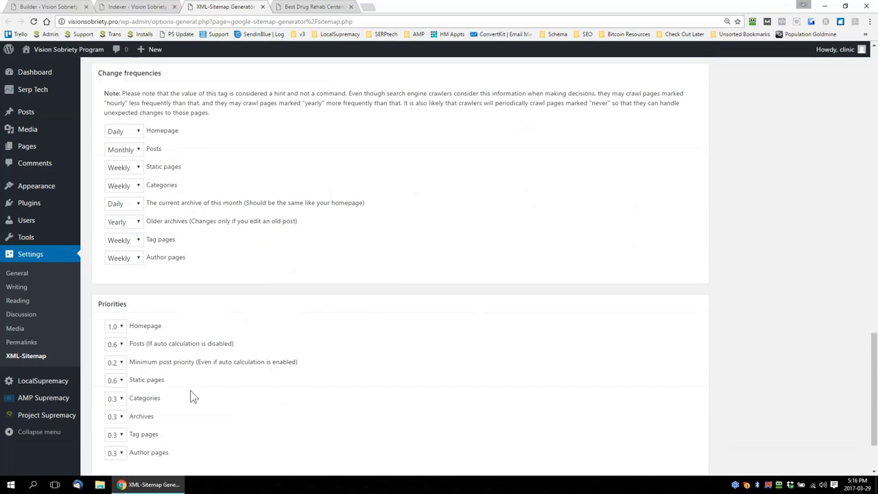
scroll(192, 396, "down", 1)
scroll(400, 266, "up", 1)
scroll(164, 389, "down", 2)
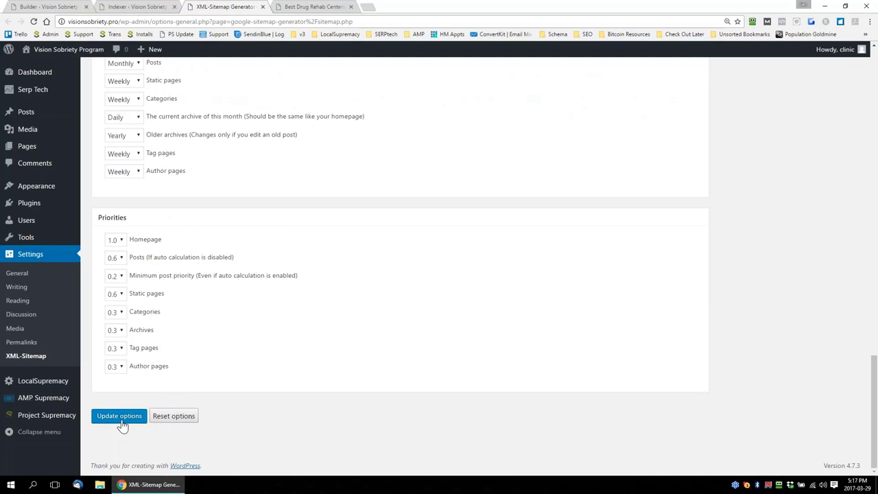
left_click(120, 420)
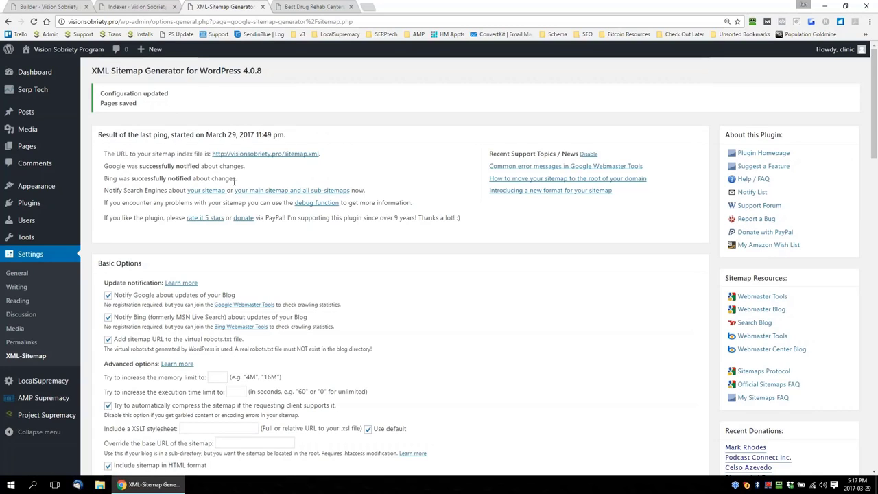
left_click_drag(124, 178, 216, 167)
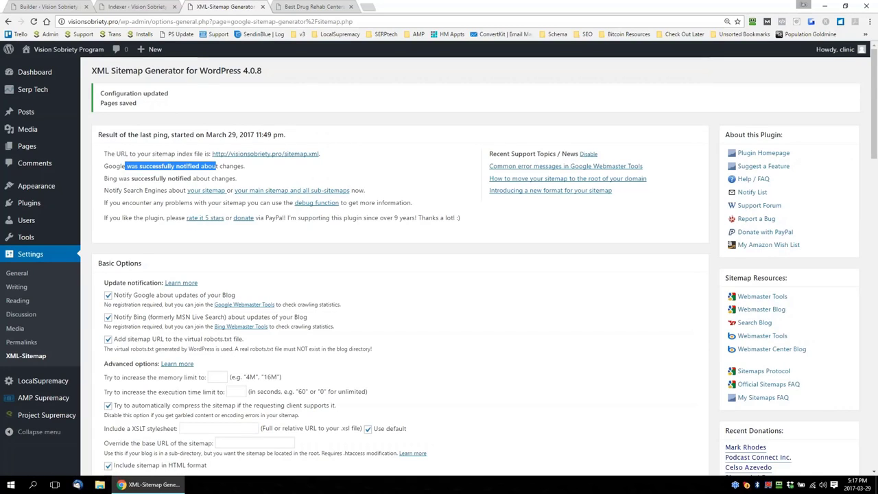
Notify Google and Bing about the Serp Tech video sitemap, and close the notification pages and the Indexer tab
left_click(135, 7)
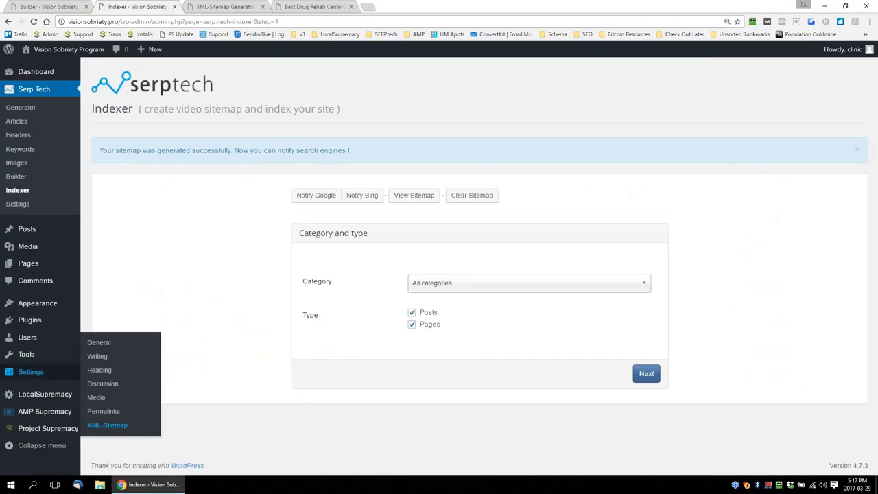
left_click(318, 200)
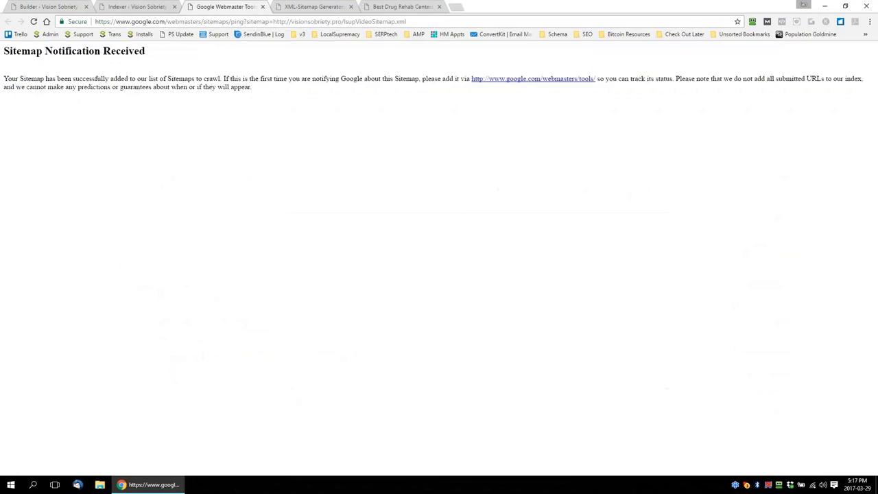
left_click(135, 8)
left_click(363, 198)
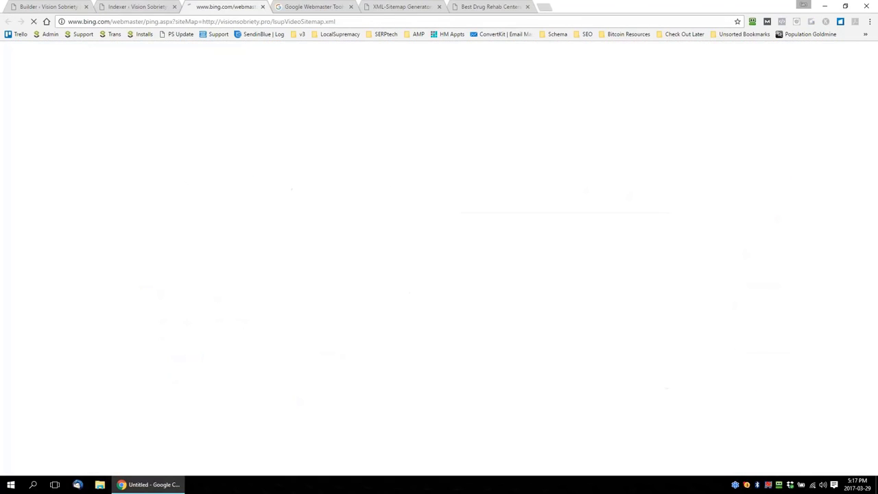
left_click(262, 7)
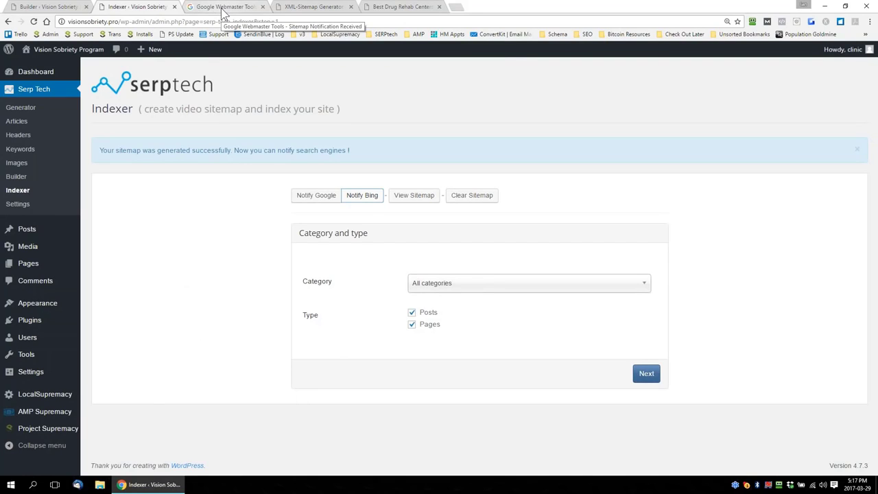
left_click(174, 6)
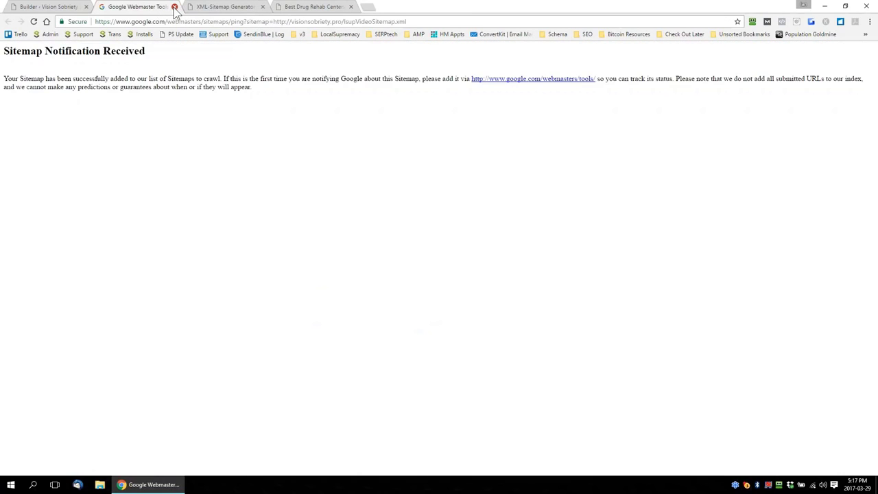
left_click(175, 6)
Review the Sahuarita post's introduction and highlight "Drug Rehab Programs" in the "What Are Drug Rehab Programs" heading
left_click(223, 8)
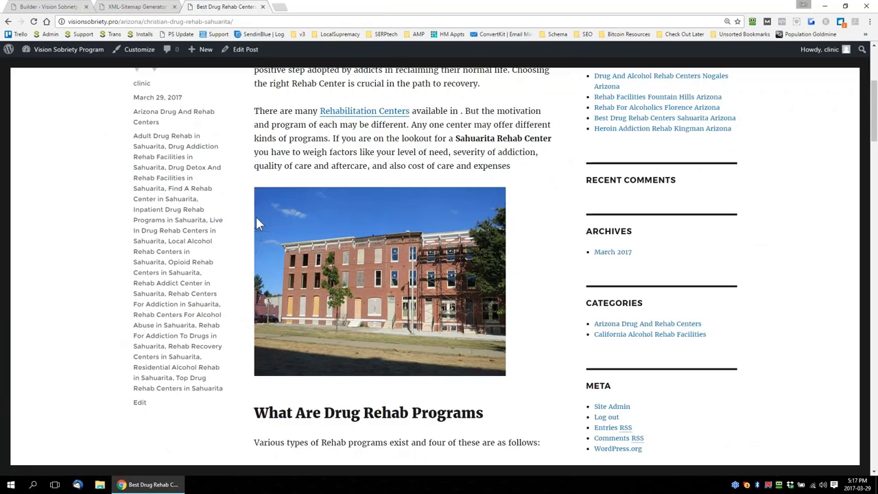
scroll(255, 222, "up", 3)
scroll(483, 304, "down", 5)
scroll(484, 304, "down", 3)
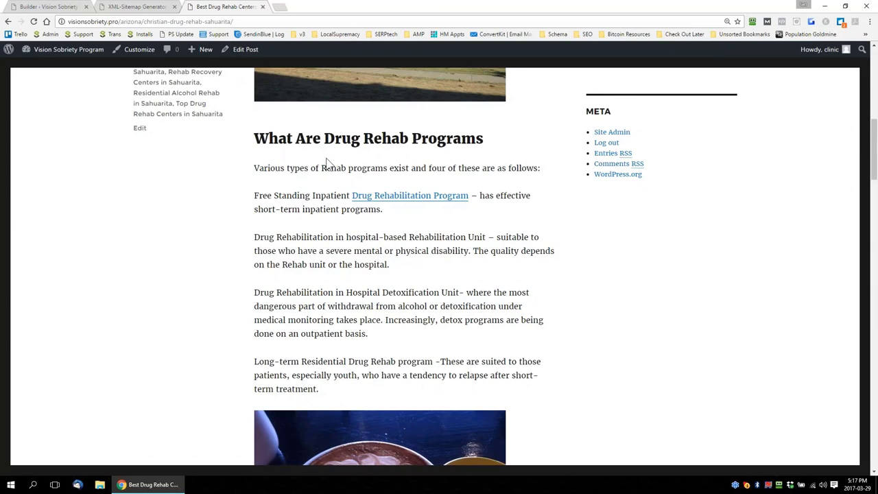
left_click_drag(325, 138, 516, 141)
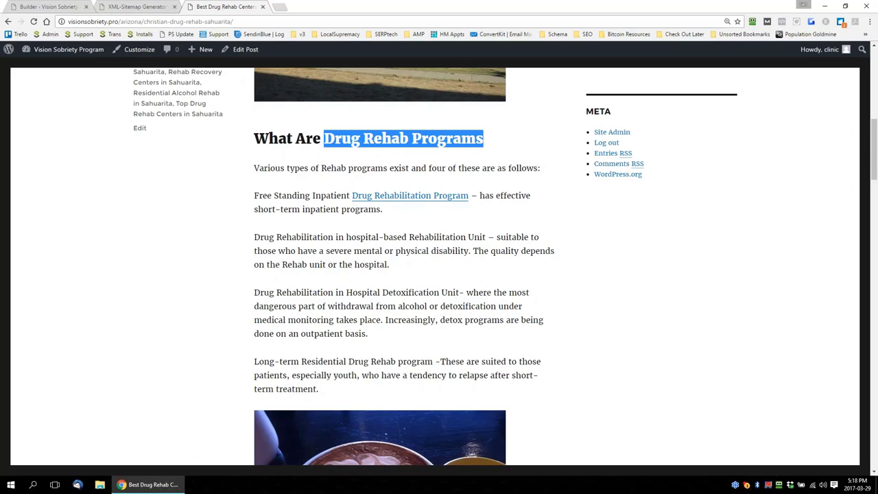
Return to the start of the Sahuarita post and highlight its title, "Best Drug Rehab Centers Sahuarita Arizona"
scroll(451, 298, "up", 4)
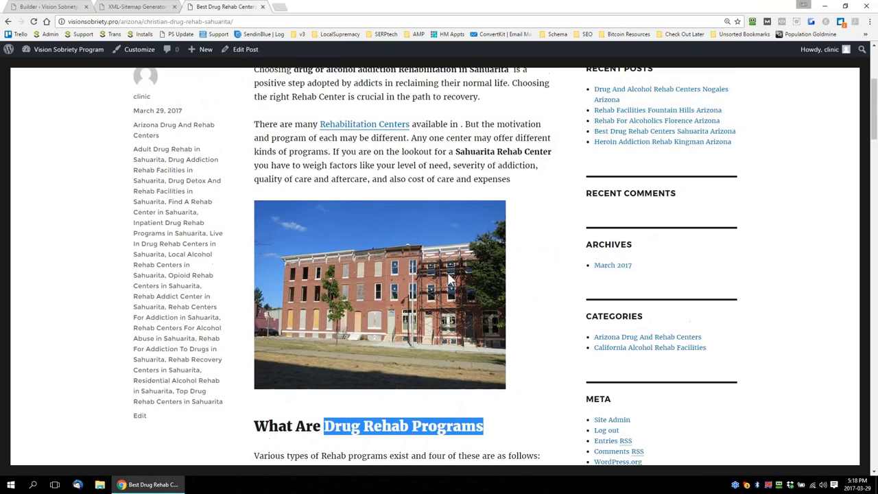
scroll(450, 280, "up", 3)
left_click_drag(134, 219, 256, 242)
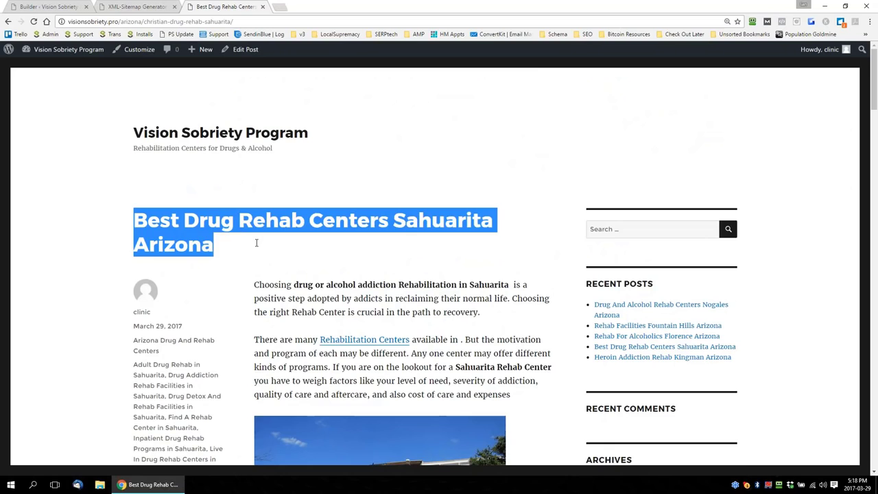
scroll(536, 320, "down", 7)
scroll(537, 321, "up", 7)
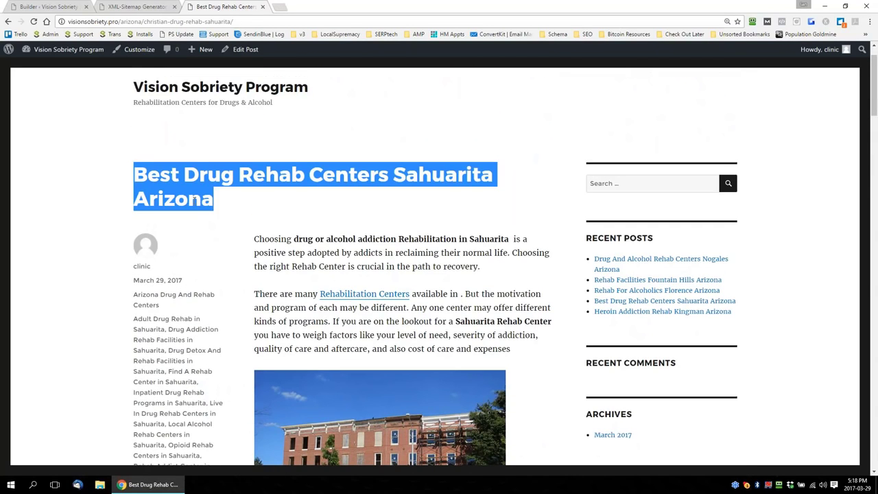
left_click(194, 197)
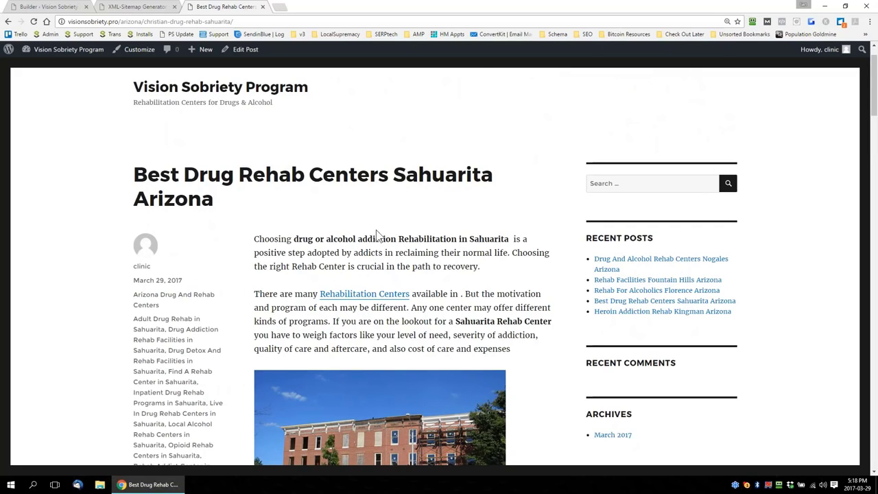
Review the Sahuarita post's tags, images, headings and body text, including the in-patient and out-patient treatment sections
scroll(489, 274, "down", 1)
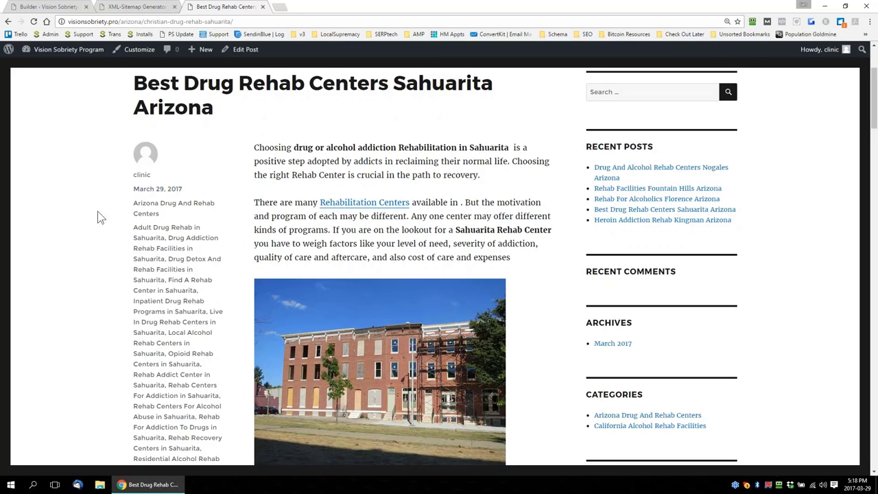
scroll(127, 280, "up", 2)
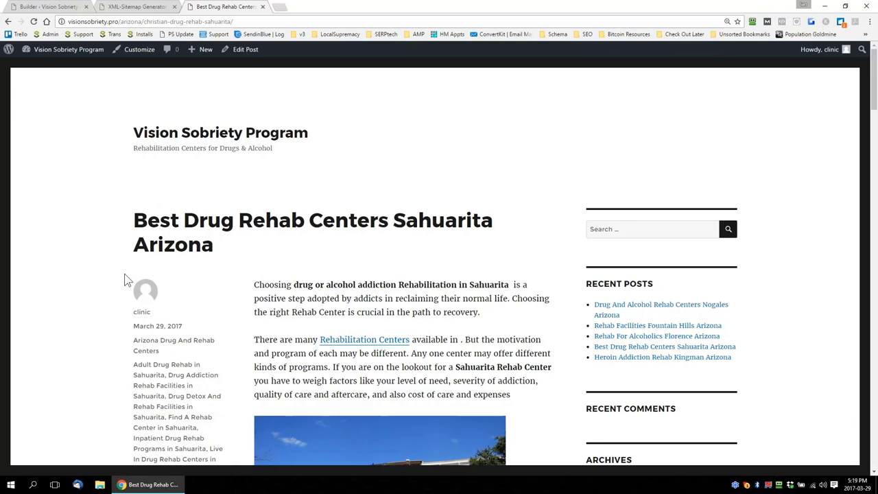
scroll(154, 280, "down", 9)
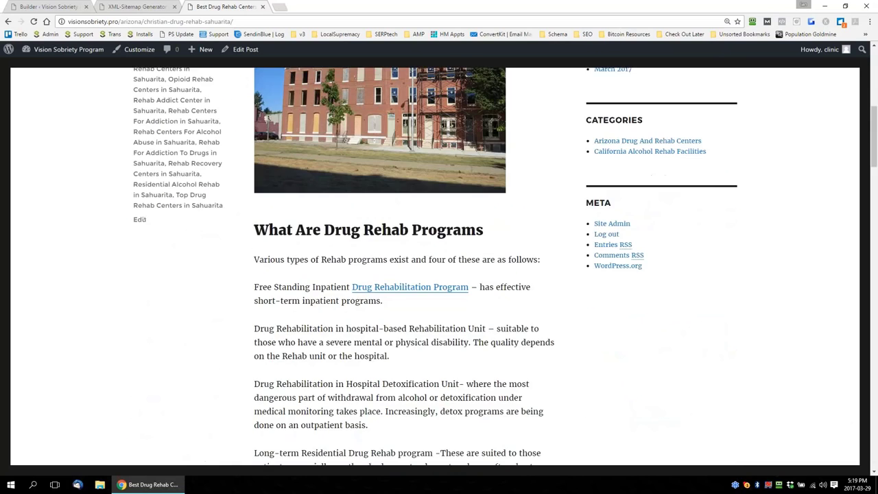
scroll(403, 267, "down", 8)
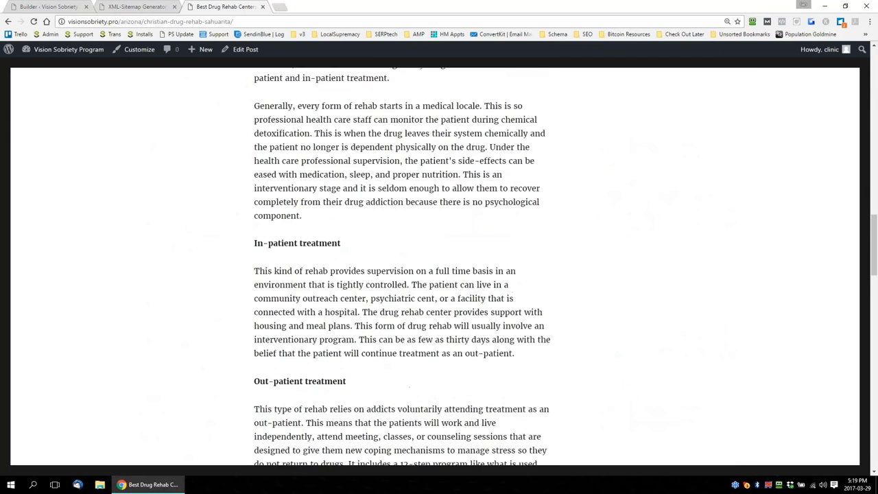
scroll(403, 267, "up", 1)
scroll(404, 274, "up", 18)
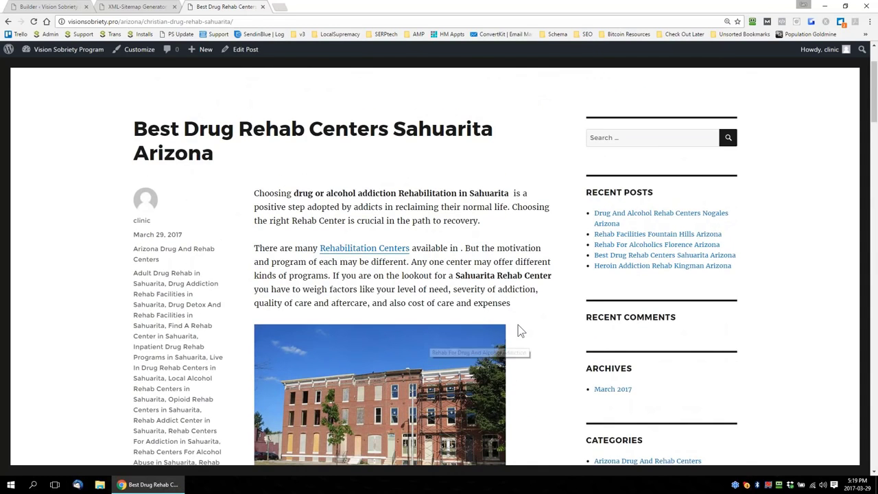
scroll(551, 337, "down", 5)
scroll(550, 337, "down", 2)
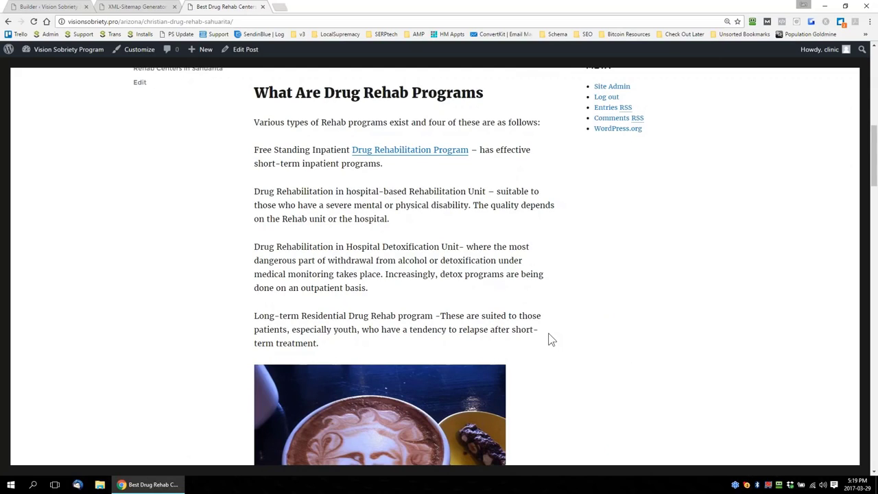
Open an incognito window and search Google for site:asbestoslaw.pro
left_click(279, 7)
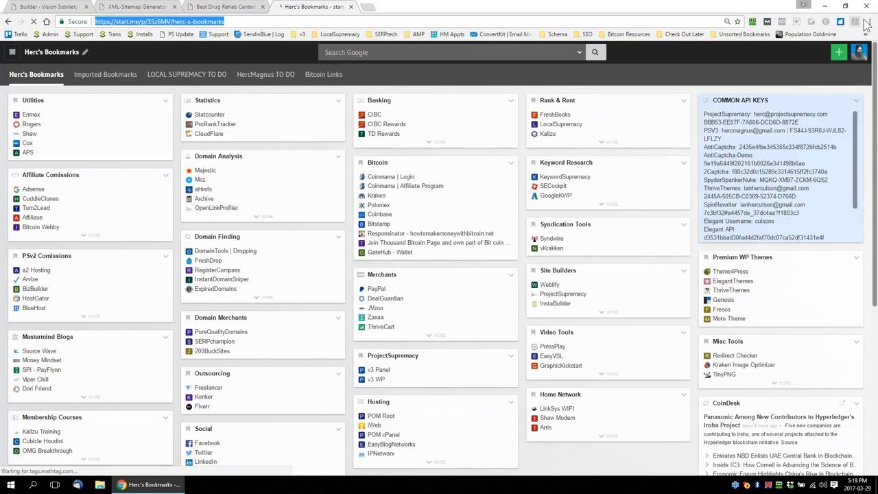
left_click(869, 22)
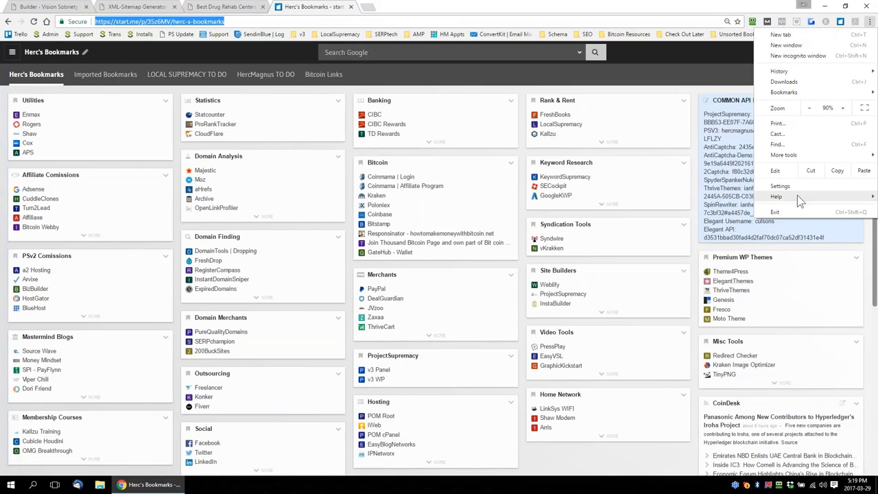
left_click(798, 56)
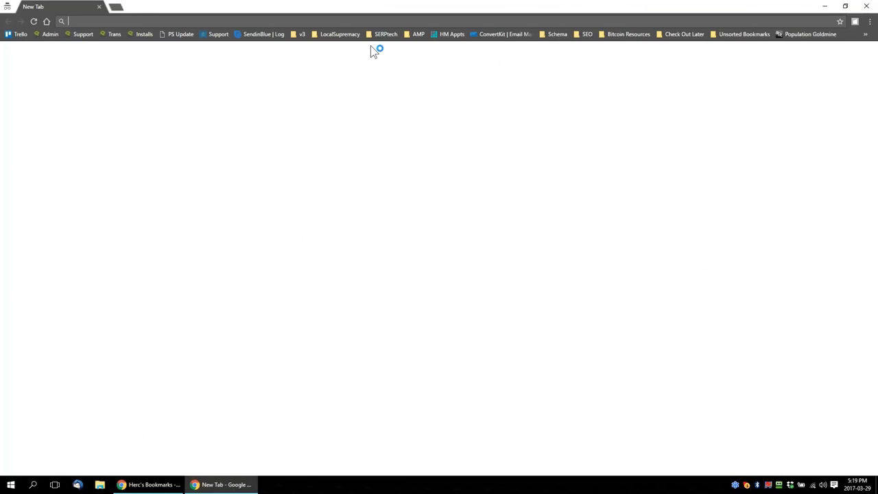
type("site:as")
key("Return")
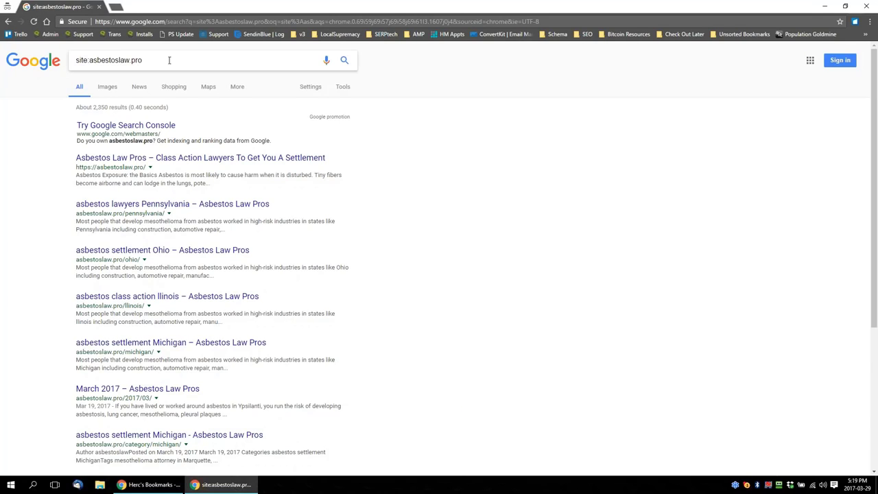
Run a Google search for "asbestos settlement Monroe" from the title of the Monroe listing in the site results
scroll(37, 329, "down", 3)
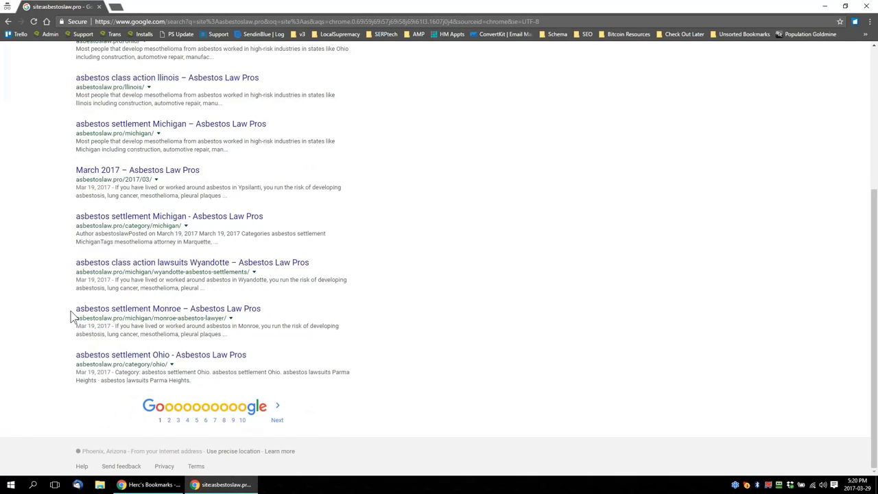
left_click_drag(71, 311, 180, 310)
right_click(156, 311)
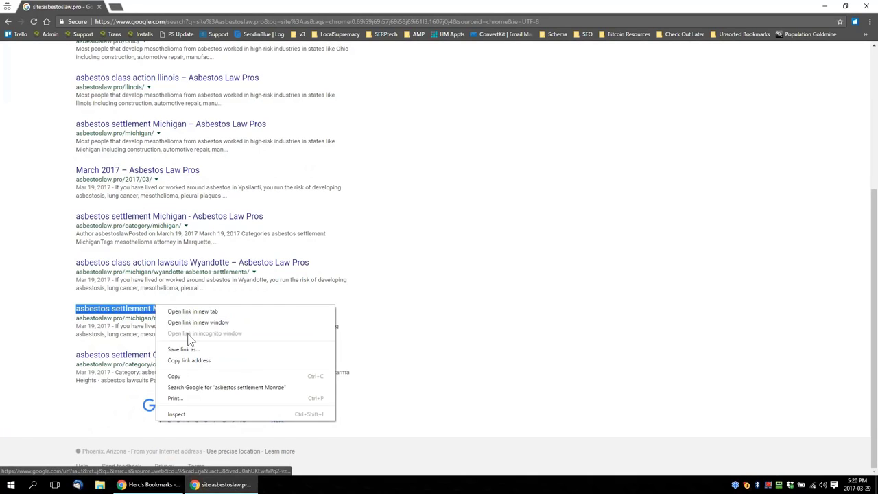
left_click(222, 392)
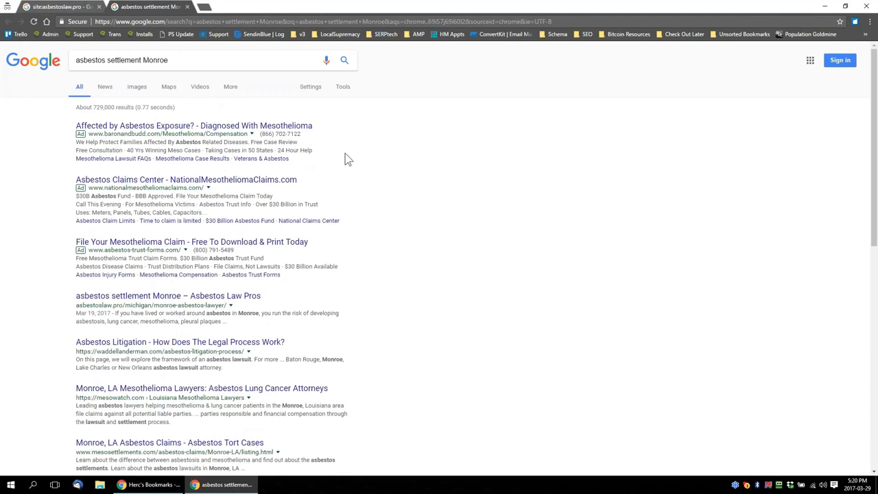
Compare the site:asbestoslaw.pro results with the Monroe search, highlighting the "asbestos settlement Monroe" query
left_click(84, 9)
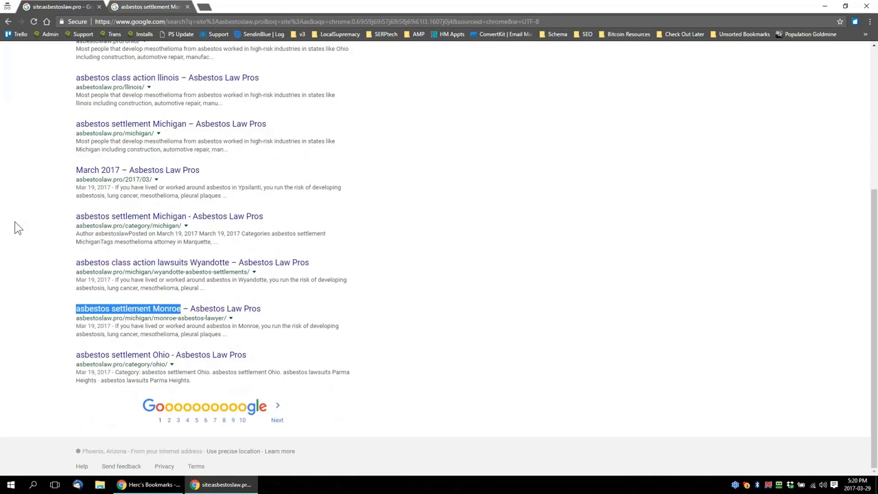
scroll(44, 256, "up", 3)
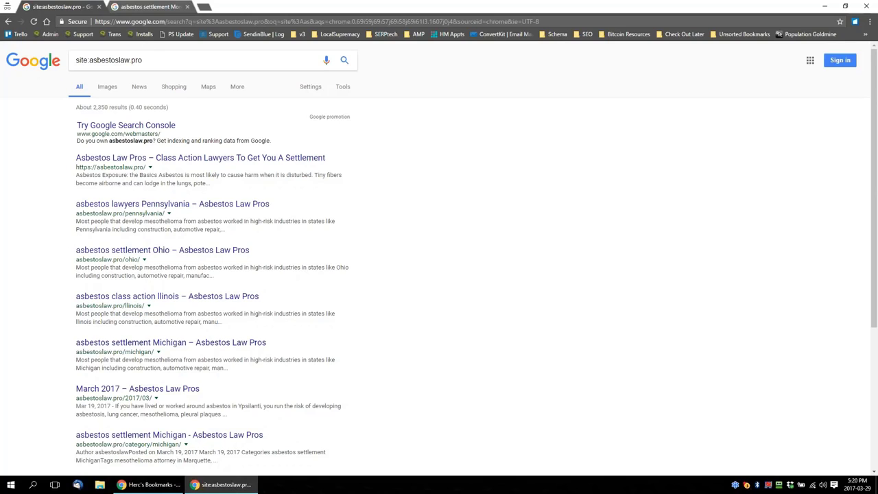
left_click(148, 7)
left_click_drag(182, 55, 74, 45)
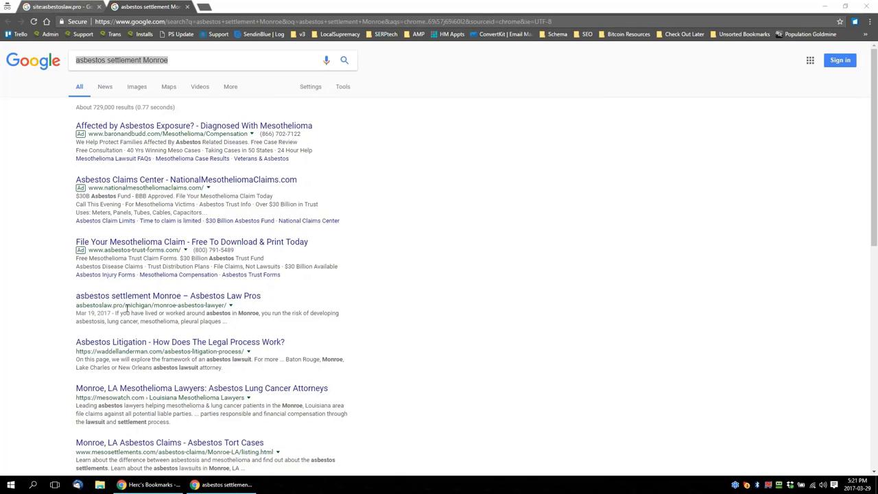
left_click(59, 5)
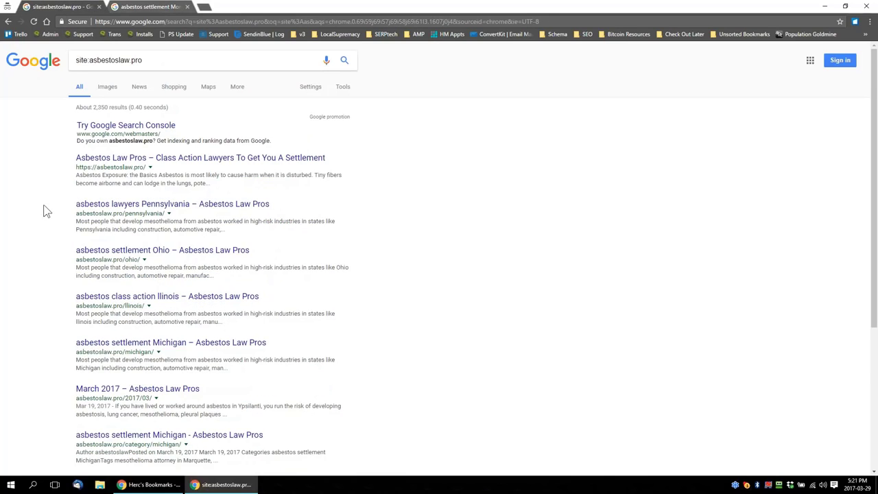
Look through the first page of indexed asbestoslaw.pro pages and highlight the site: query
scroll(45, 233, "down", 1)
scroll(46, 247, "down", 2)
scroll(46, 245, "up", 3)
scroll(76, 258, "down", 2)
scroll(76, 257, "down", 2)
scroll(137, 309, "up", 5)
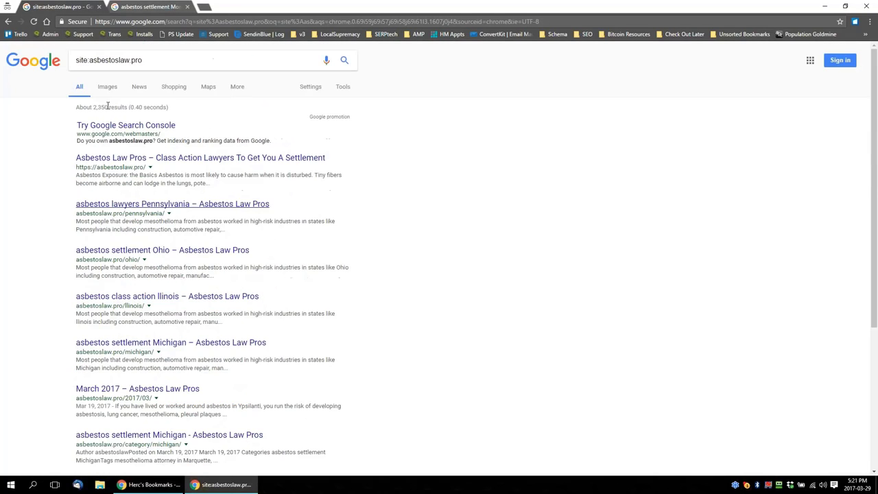
triple_click(84, 55)
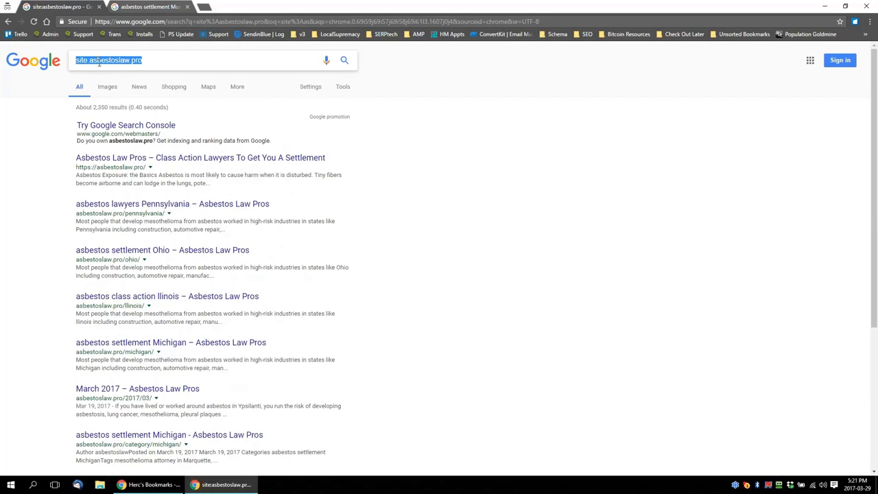
Go to page 4 of the site results and search Google for "mesothelioma settlement in Chester" from its listing title
scroll(241, 384, "down", 3)
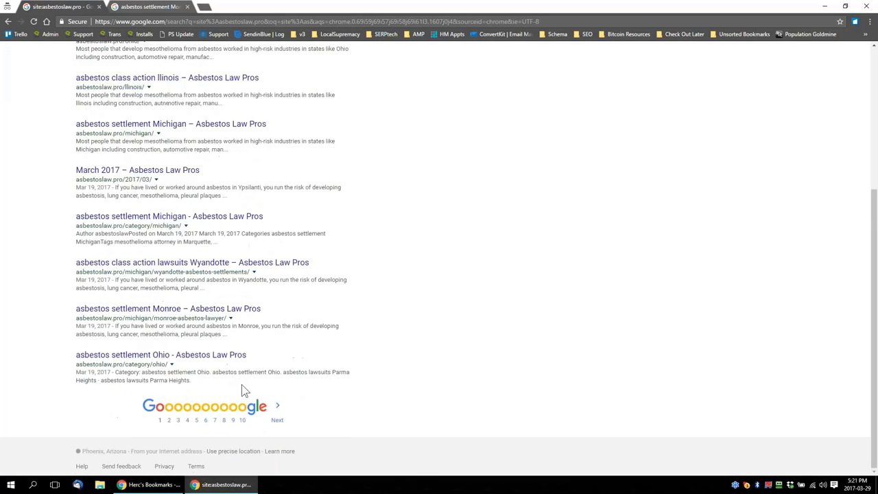
left_click(190, 410)
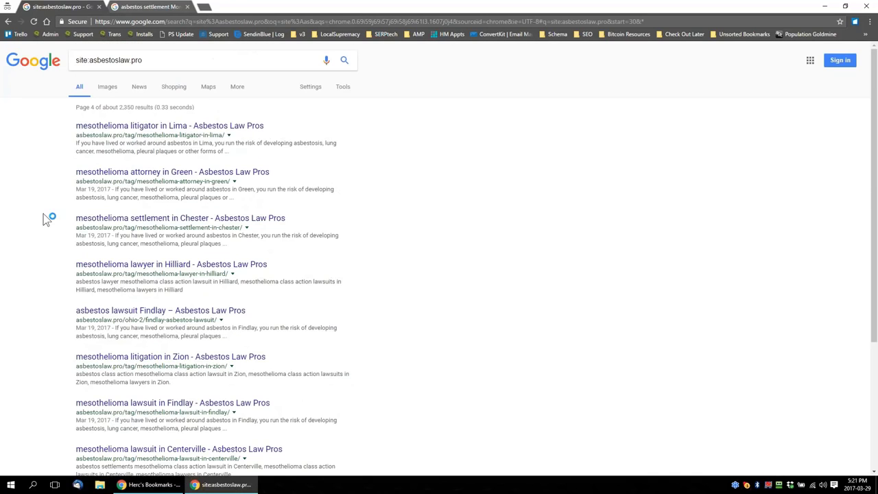
left_click_drag(63, 216, 205, 227)
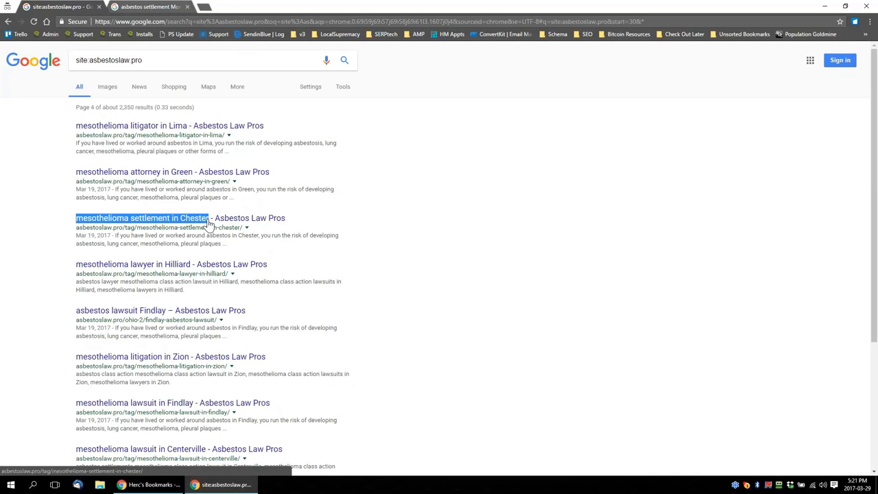
right_click(200, 221)
left_click(233, 300)
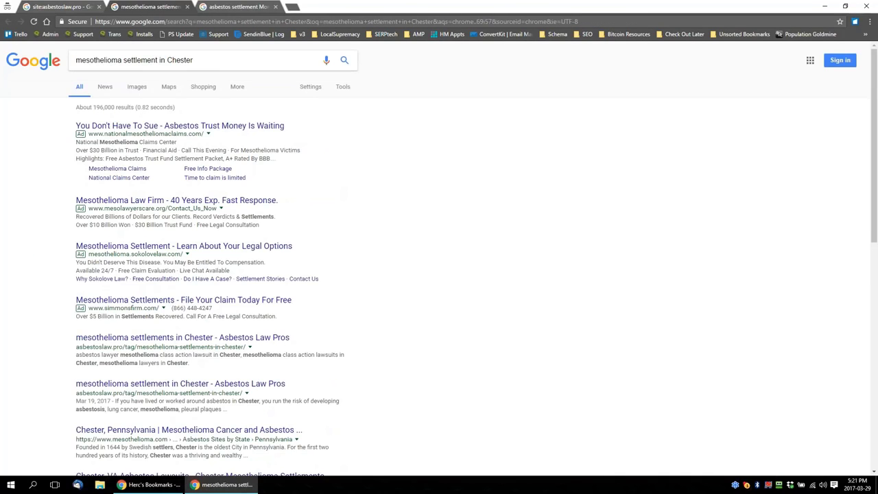
Examine the competing listings in the Chester search results and close the Monroe search tab
scroll(51, 281, "down", 3)
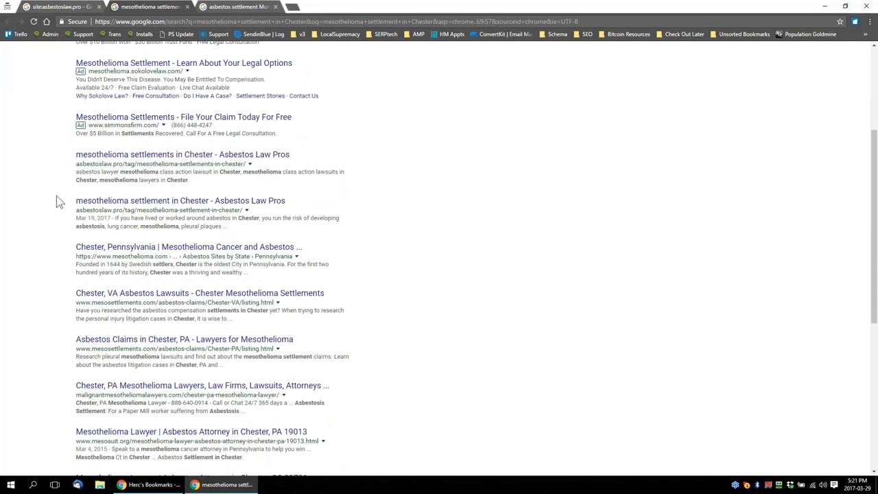
left_click(275, 7)
scroll(352, 321, "down", 3)
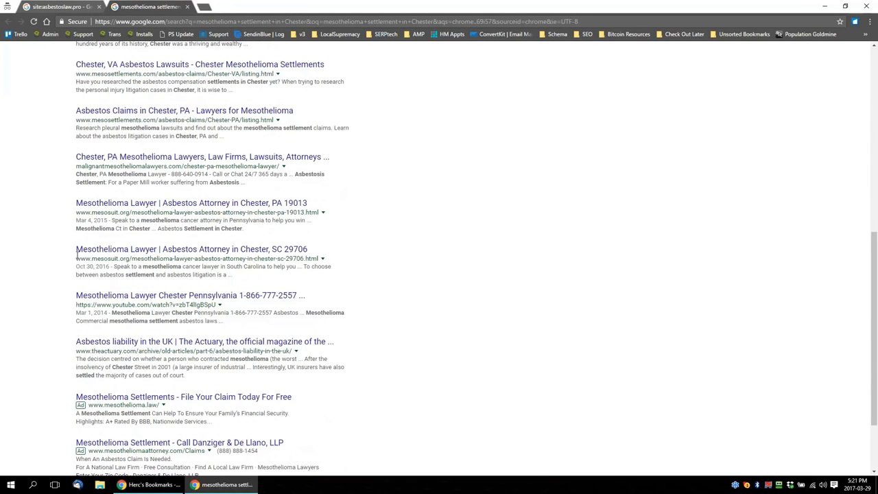
left_click_drag(76, 251, 195, 252)
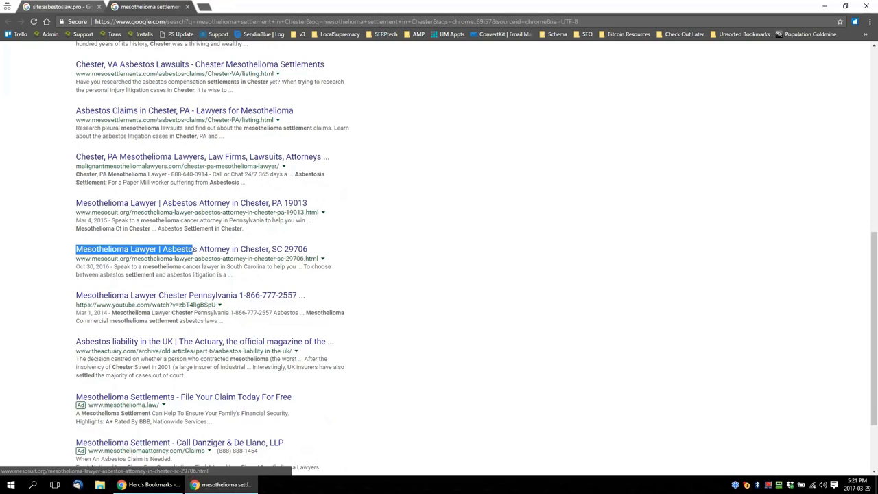
triple_click(32, 217)
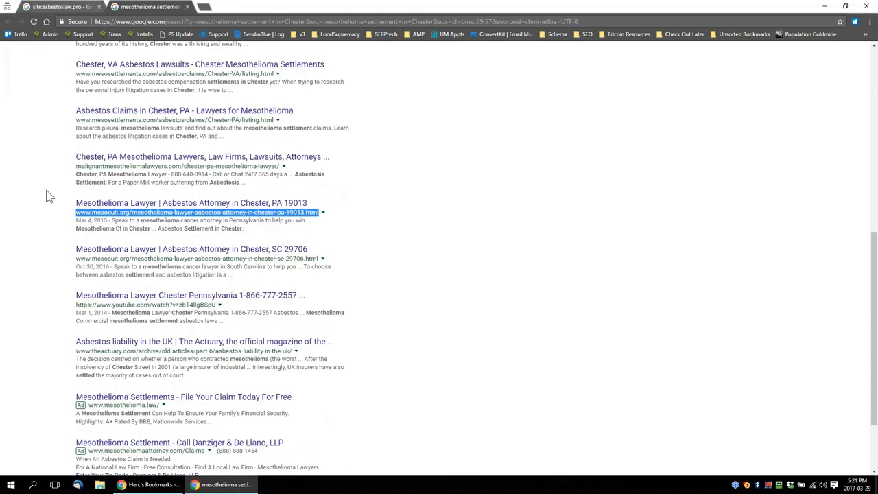
Search Google for "mesothelioma litigation in Zion" from the indexed site results and open the asbestoslaw.pro listing
left_click(68, 8)
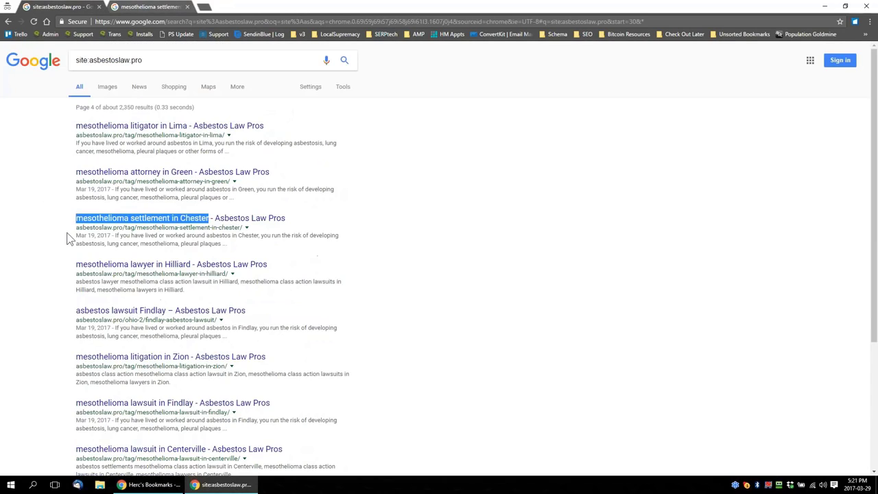
scroll(68, 238, "down", 2)
left_click_drag(73, 315, 131, 313)
left_click(64, 301)
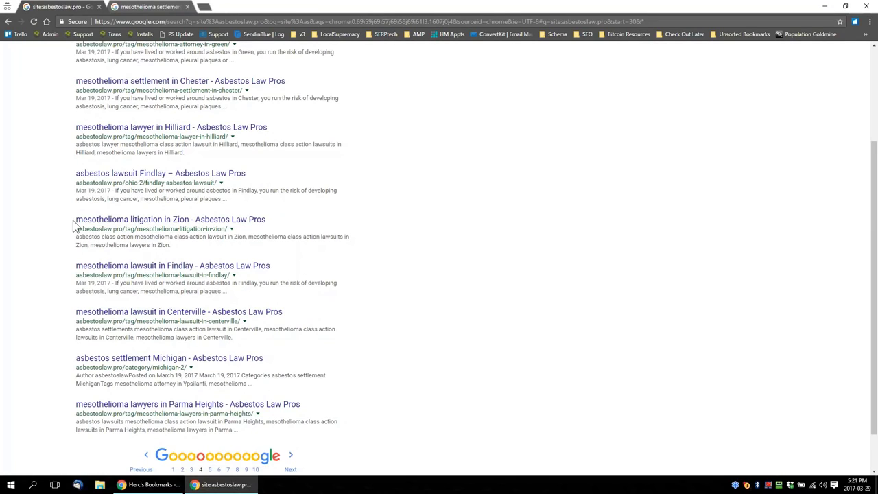
left_click_drag(74, 221, 171, 226)
right_click(172, 224)
left_click(216, 306)
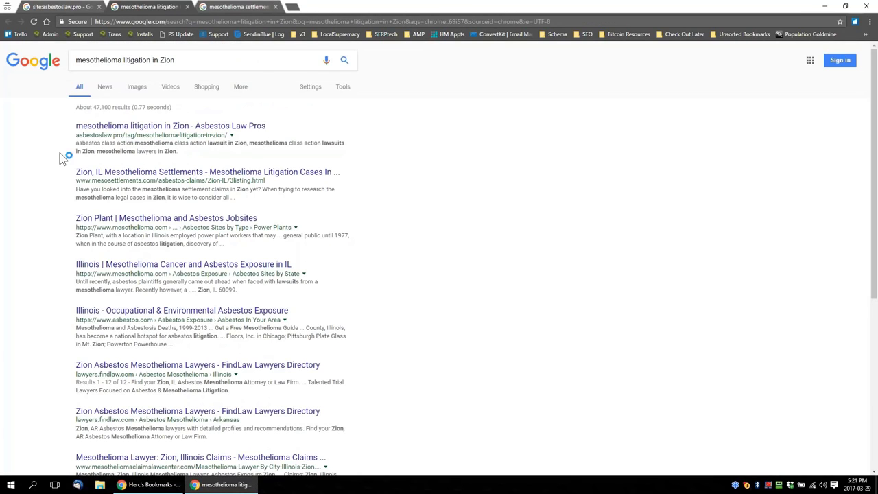
left_click(160, 128)
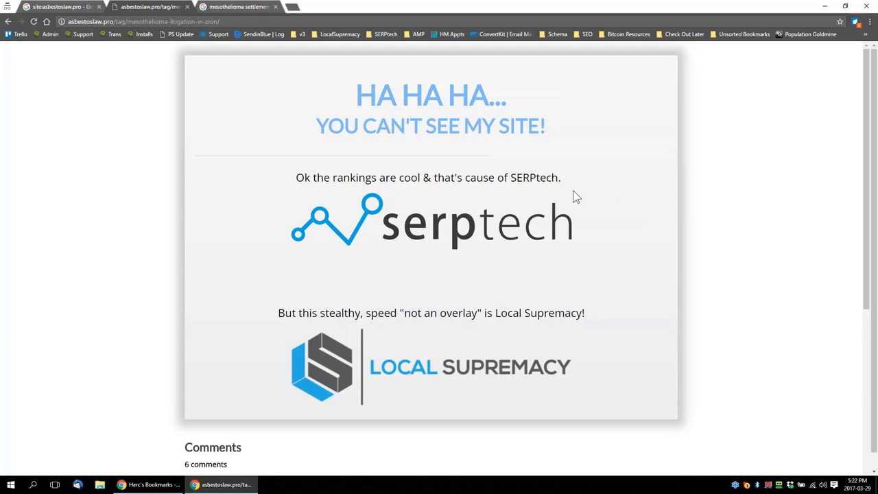
Look through the comments on the asbestoslaw.pro Zion page and highlight the SERPtech logo
scroll(645, 251, "down", 5)
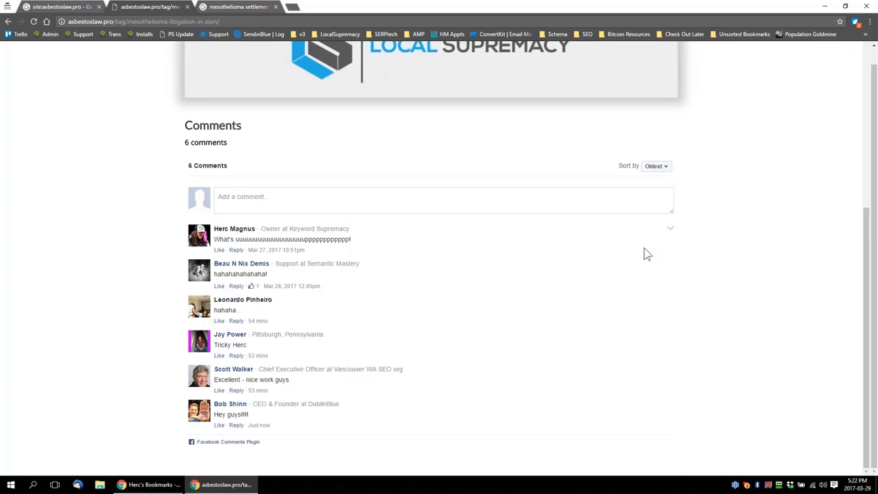
scroll(645, 254, "up", 5)
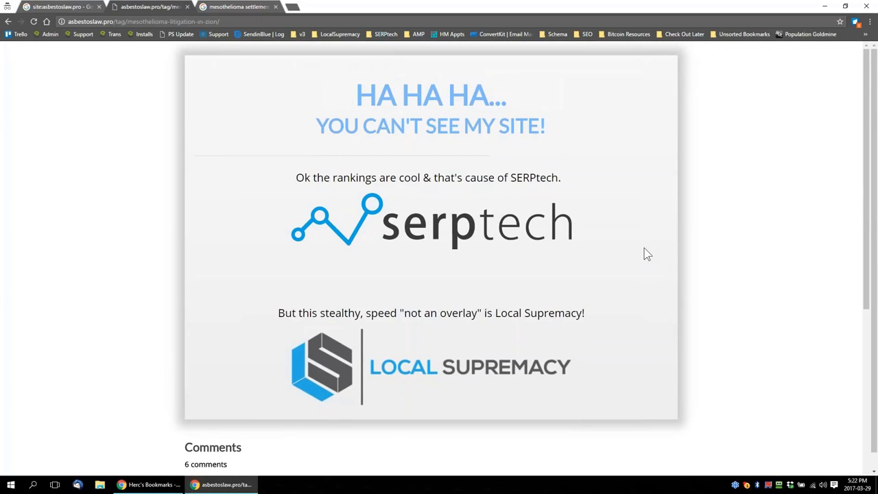
left_click_drag(597, 243, 527, 231)
left_click(259, 249)
left_click(588, 232)
left_click_drag(594, 232, 367, 225)
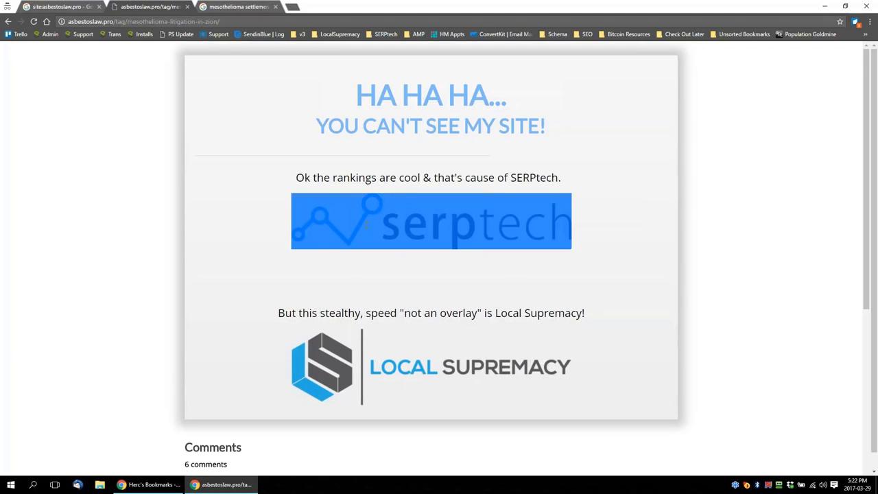
Highlight the Local Supremacy logo on the asbestoslaw.pro Zion page and clear the selection
left_click_drag(273, 375, 350, 352)
left_click(583, 364)
left_click(277, 351)
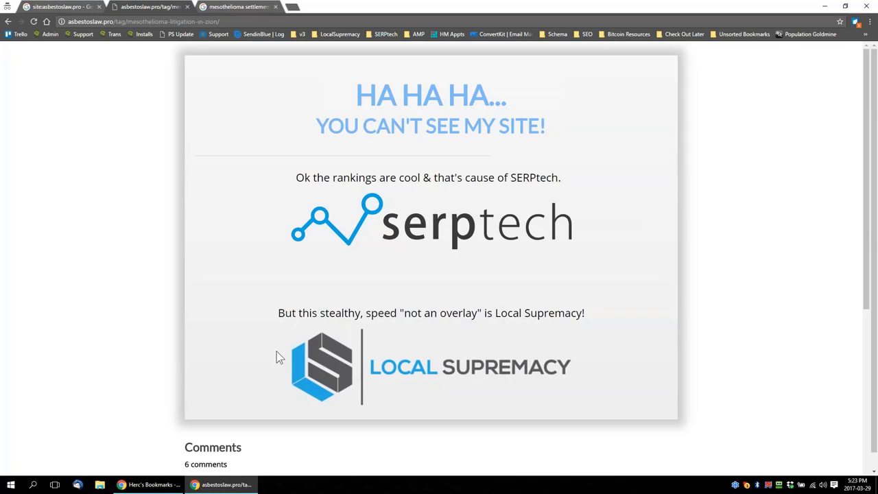
left_click_drag(277, 351, 583, 369)
left_click(599, 367)
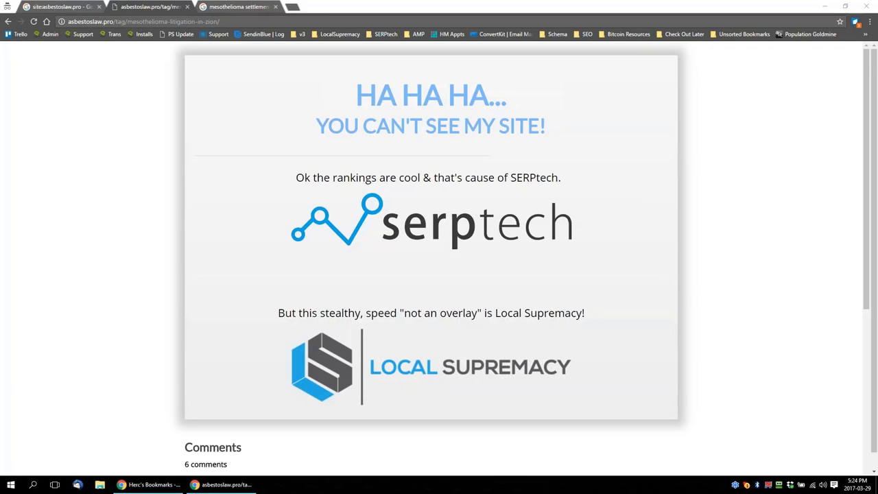
Open the Builds.xls spreadsheet from File Explorer
left_click(100, 486)
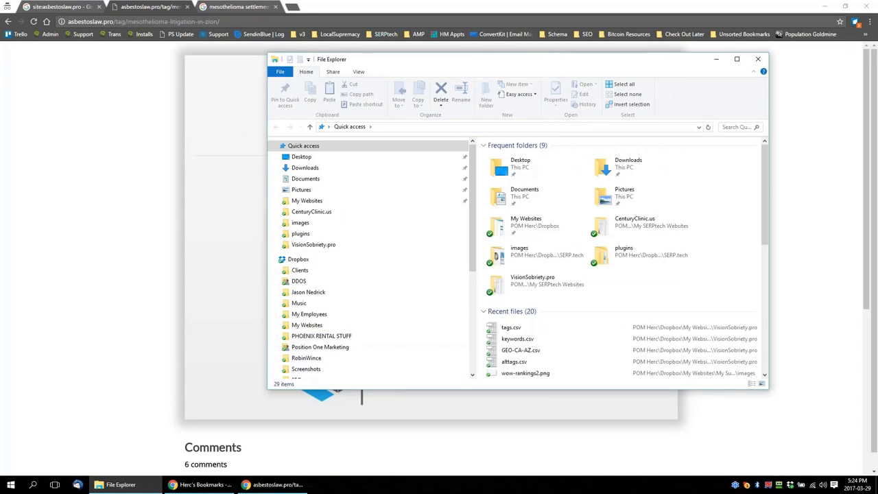
key("alt+F4")
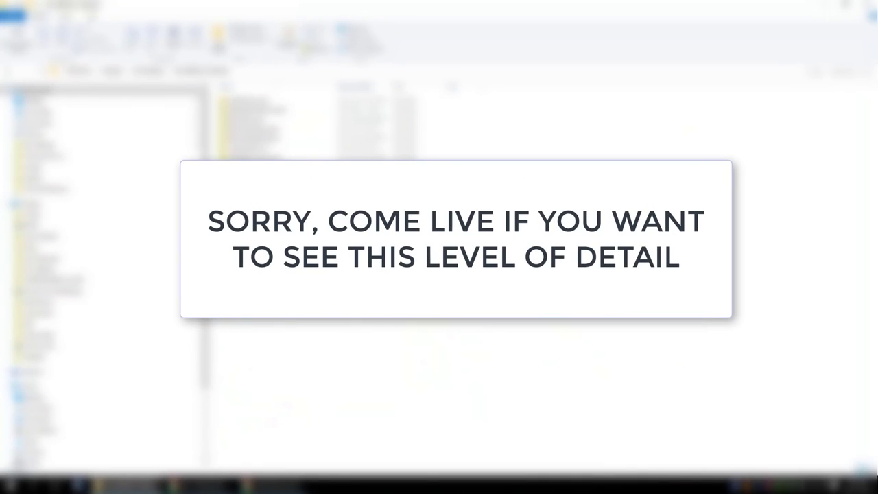
left_click(261, 206)
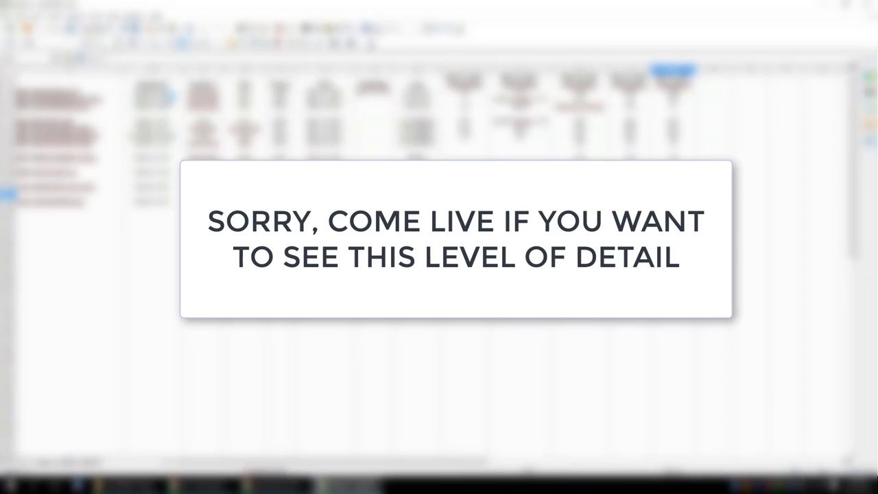
Examine the first row's columns and the entries in the two upper row groups of Builds.xls
left_click(164, 93)
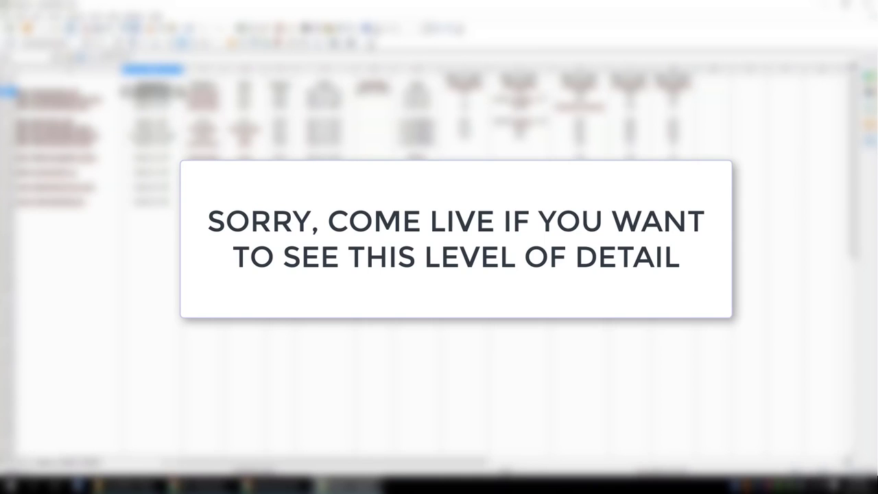
left_click(346, 98)
left_click(381, 100)
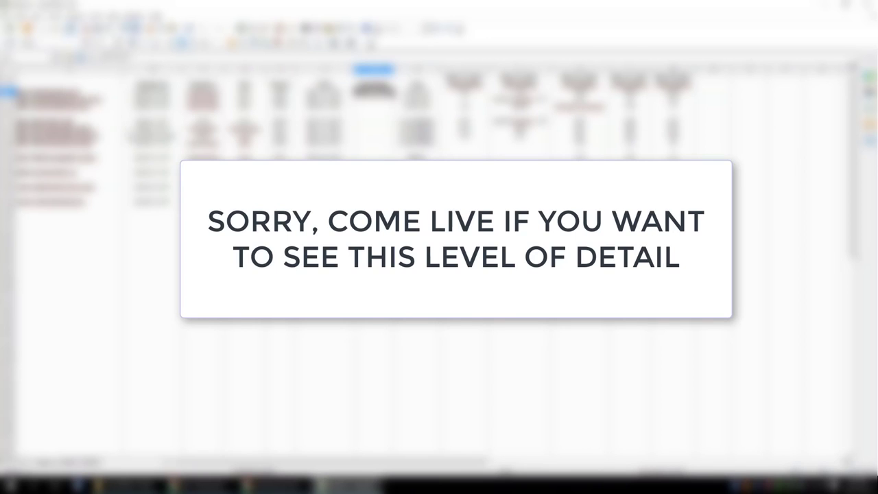
left_click(72, 100)
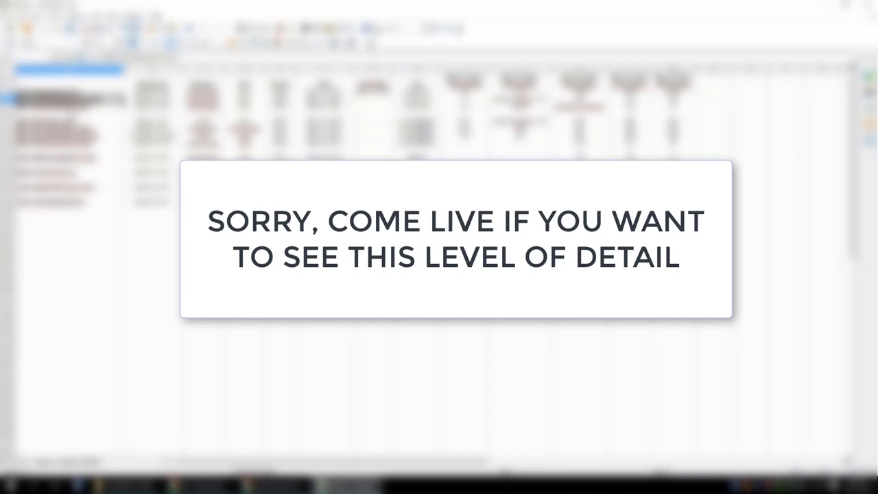
left_click(75, 107)
left_click(73, 129)
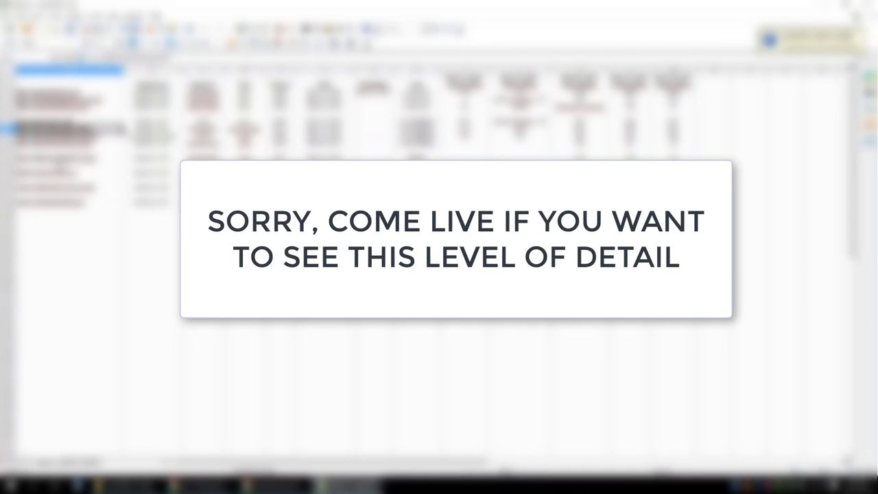
Examine the two single-row entries directly below the upper row groups of Builds.xls
left_click(60, 161)
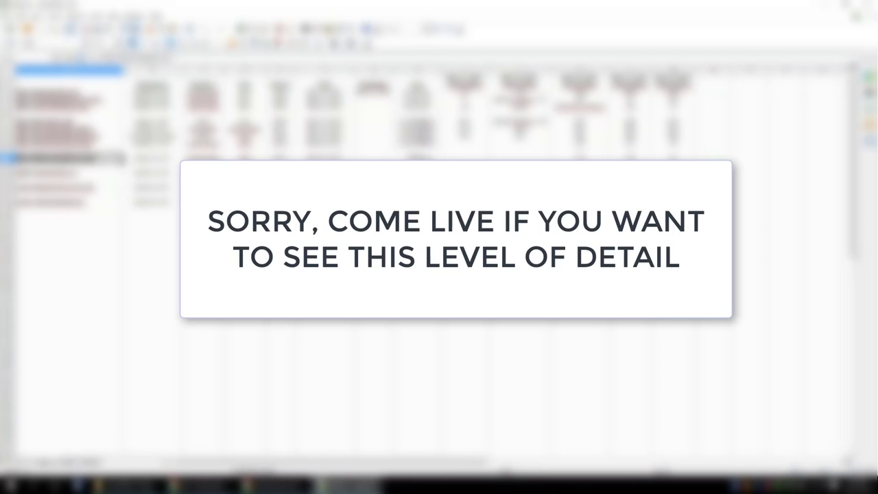
left_click(417, 157)
left_click_drag(417, 157, 245, 143)
left_click(68, 173)
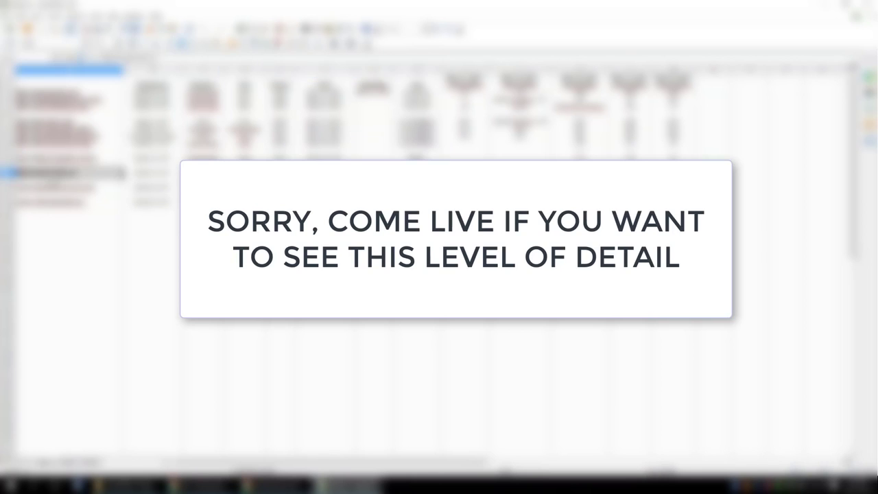
left_click_drag(68, 173, 245, 173)
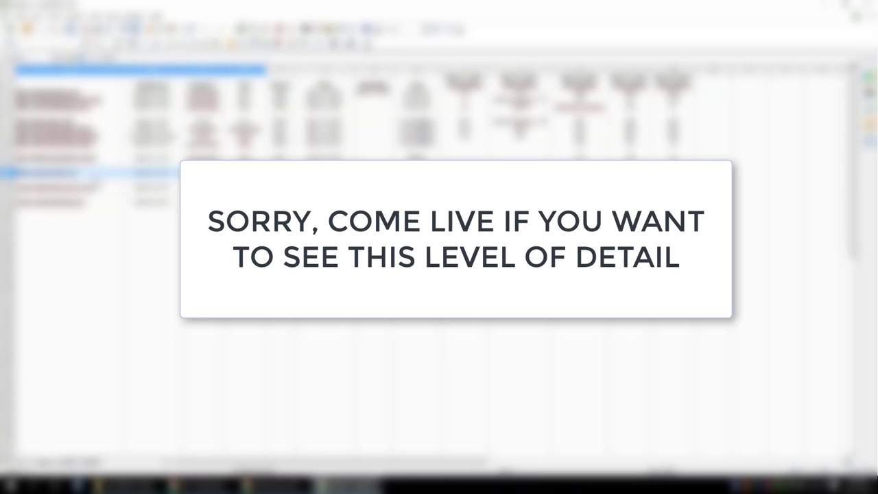
left_click(95, 175)
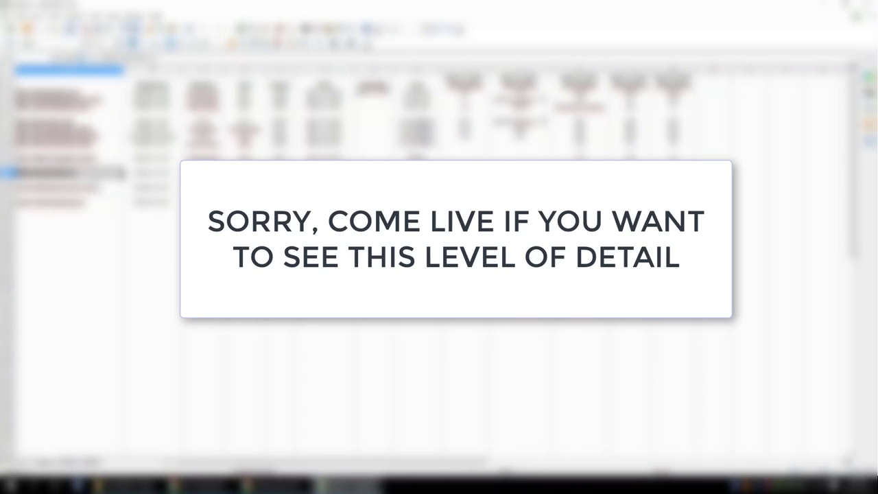
Examine the second-to-last entry of Builds.xls across its columns, including the final one
left_click(86, 191)
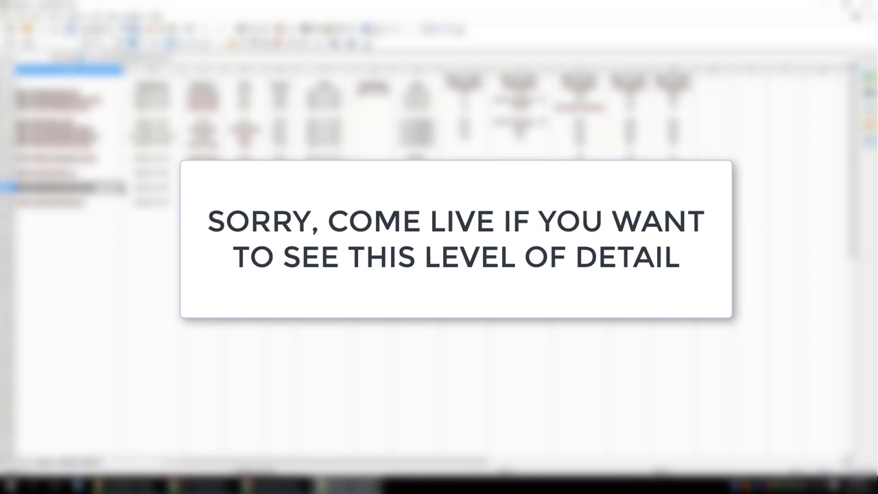
left_click(417, 188)
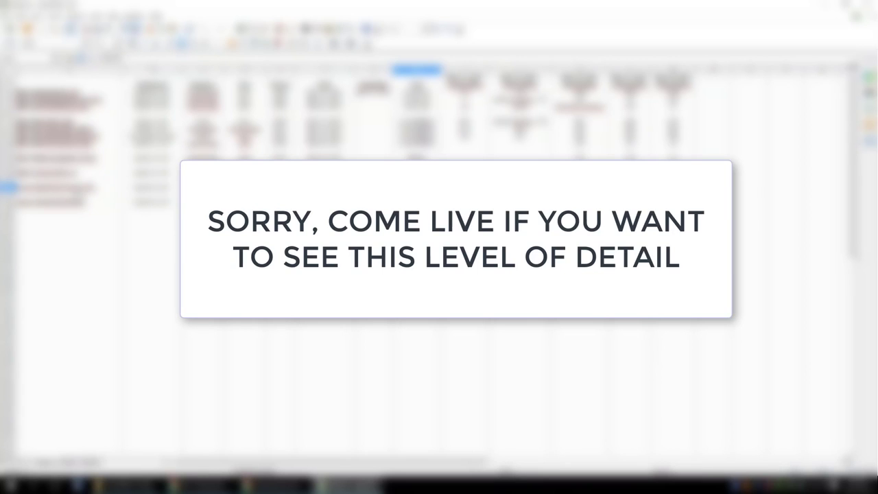
left_click(82, 189)
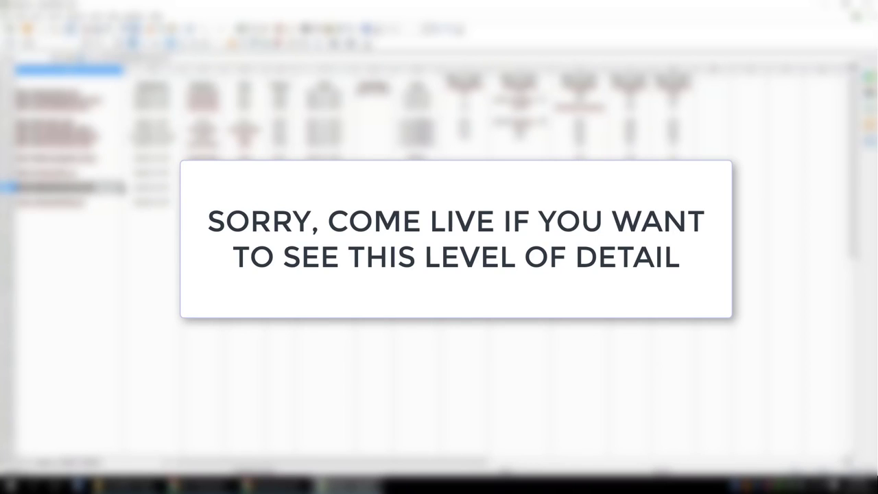
left_click(325, 188)
left_click(673, 188)
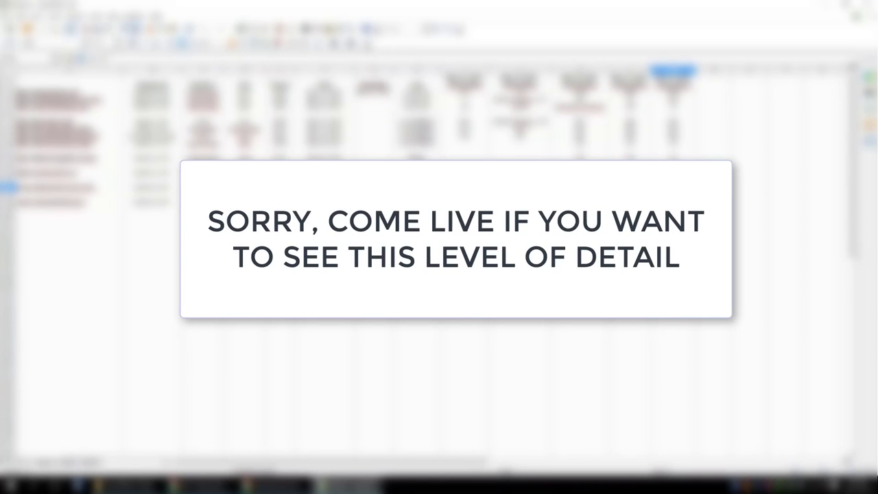
scroll(236, 320, "up", 3)
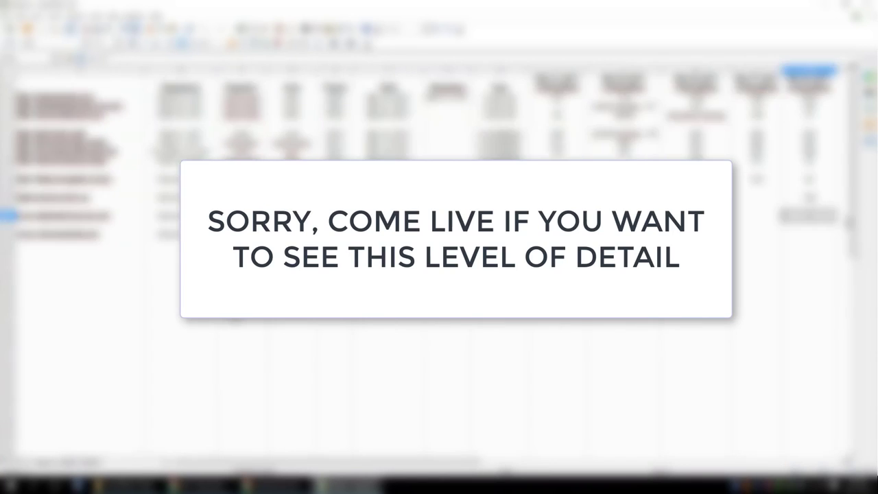
scroll(236, 321, "down", 2)
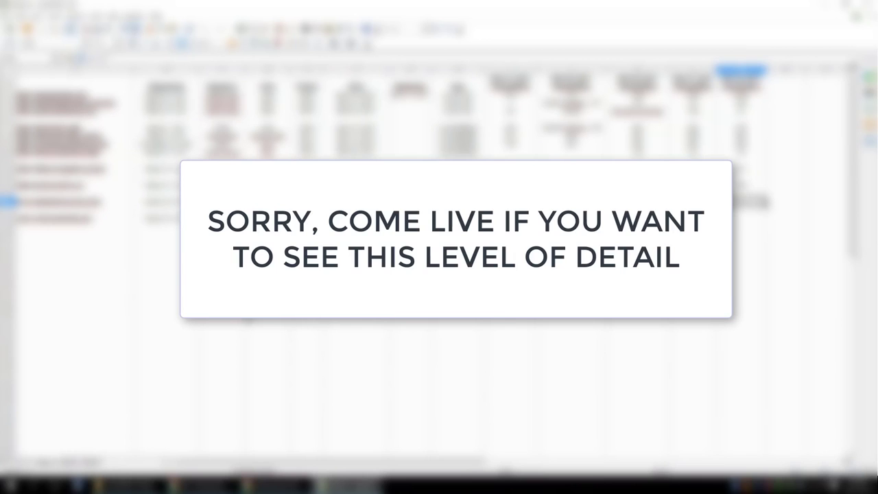
Examine the last entry of Builds.xls across its columns
left_click(75, 219)
left_click(165, 220)
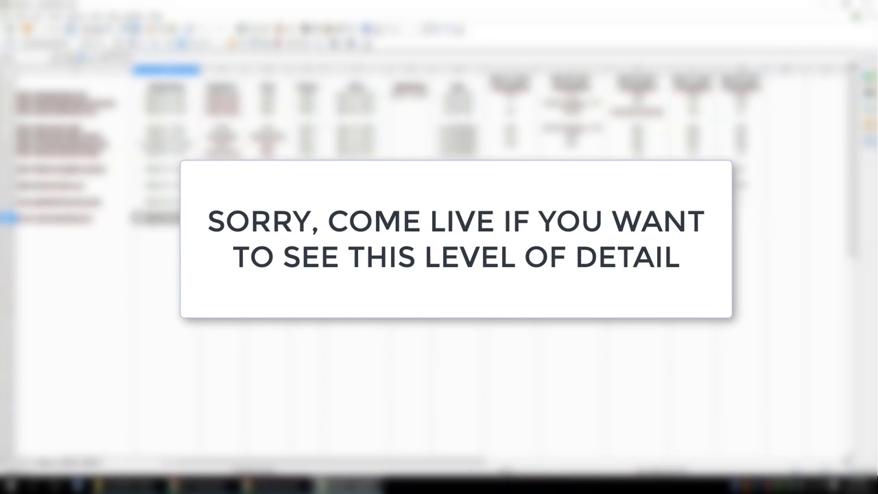
left_click(355, 220)
left_click(458, 219)
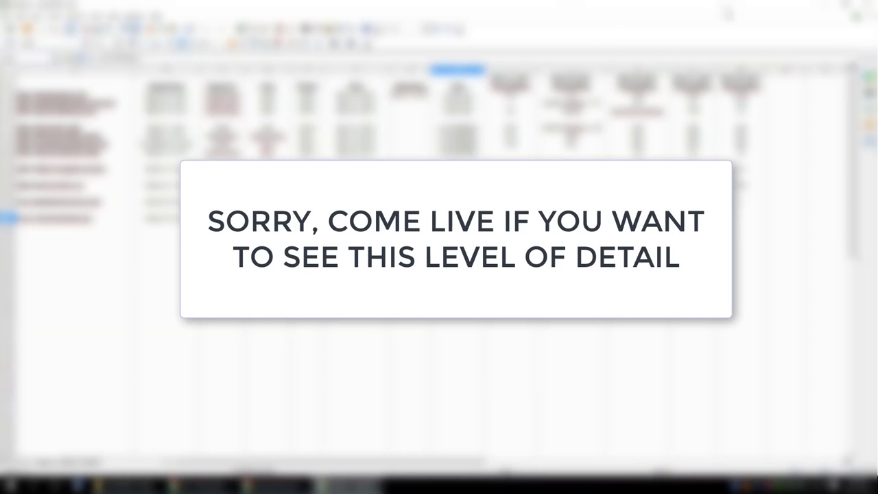
Minimize the Builds.xls spreadsheet, close File Explorer and return to the asbestoslaw.pro page in Chrome
left_click(825, 6)
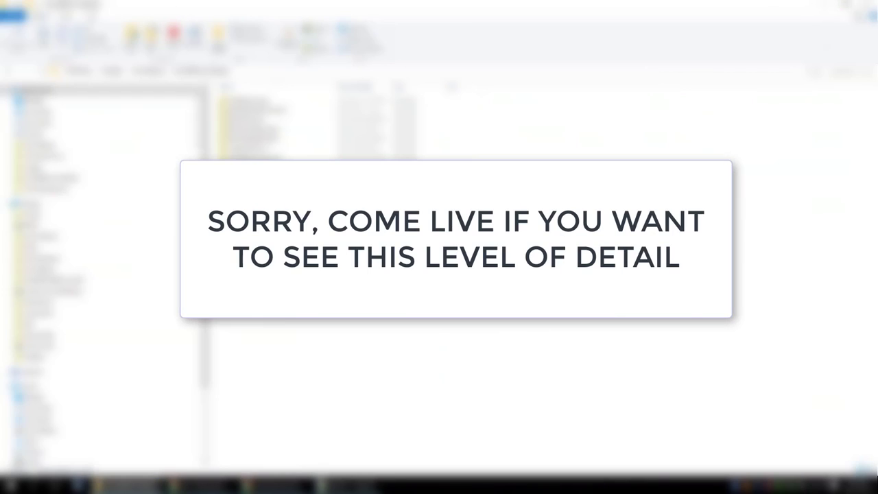
left_click(867, 6)
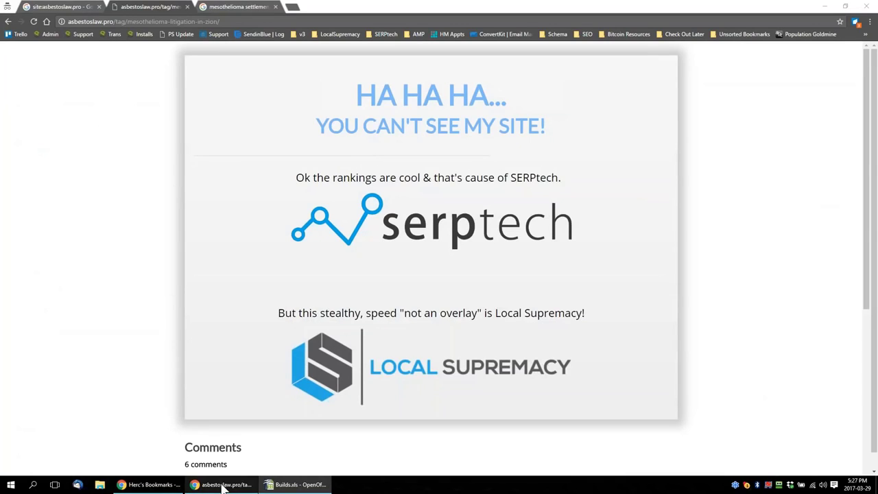
left_click(221, 484)
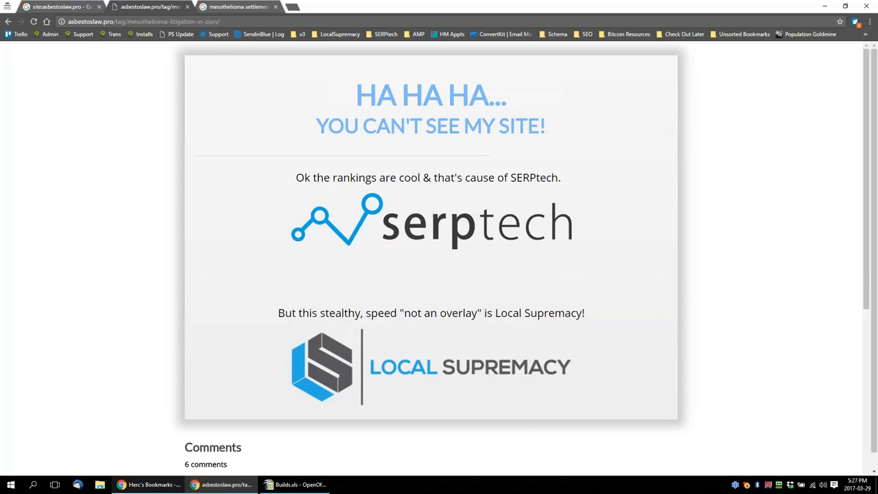
Switch to the visionsobriety.pro Serp Tech Builder and highlight the post and category counts in the build completion message
left_click(147, 485)
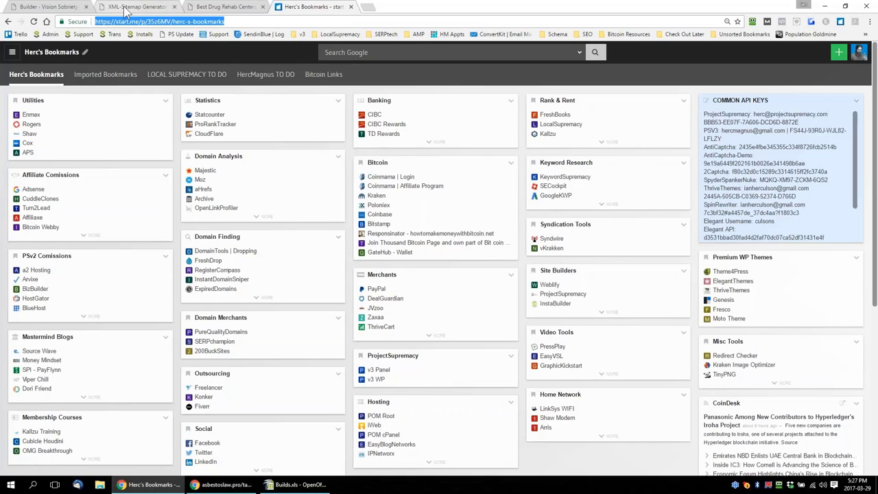
left_click(52, 8)
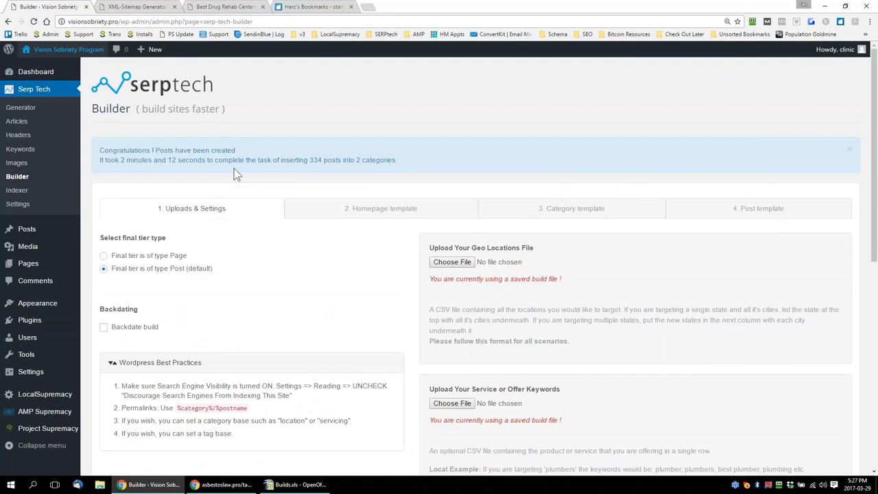
left_click_drag(309, 160, 418, 166)
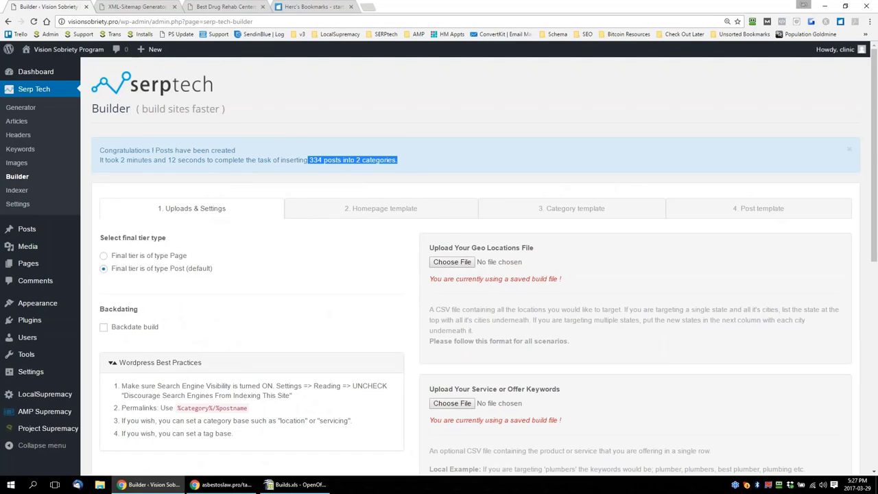
left_click(412, 160)
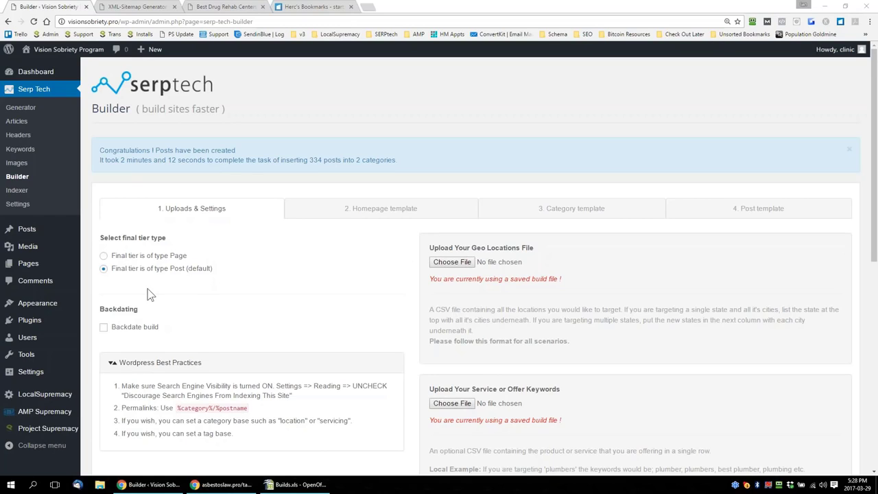
Bring up the plugin management options in the visionsobriety.pro WordPress admin
mouse_move(35, 328)
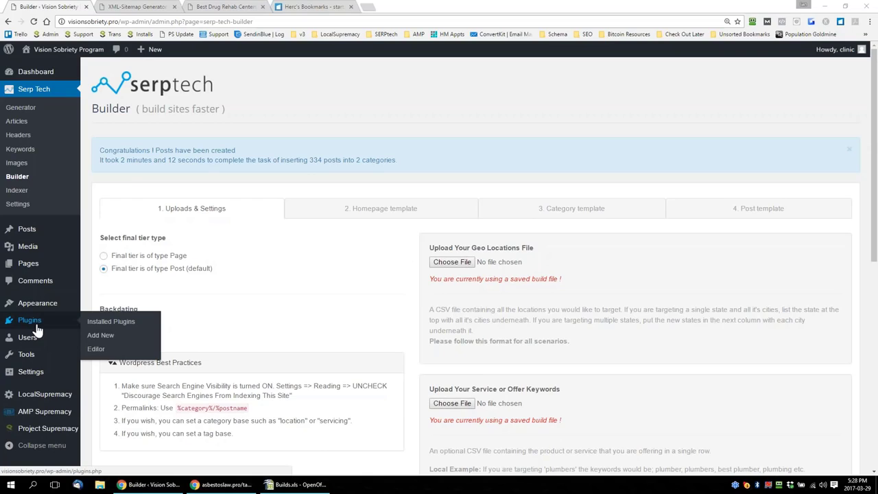
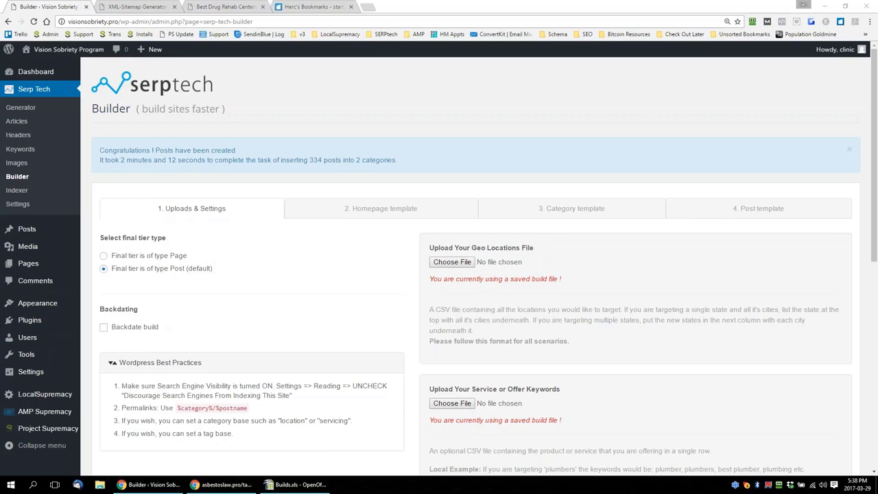
Highlight the inserted-posts count in the Serp Tech Builder completion message and clear the highlight
left_click_drag(299, 160, 337, 160)
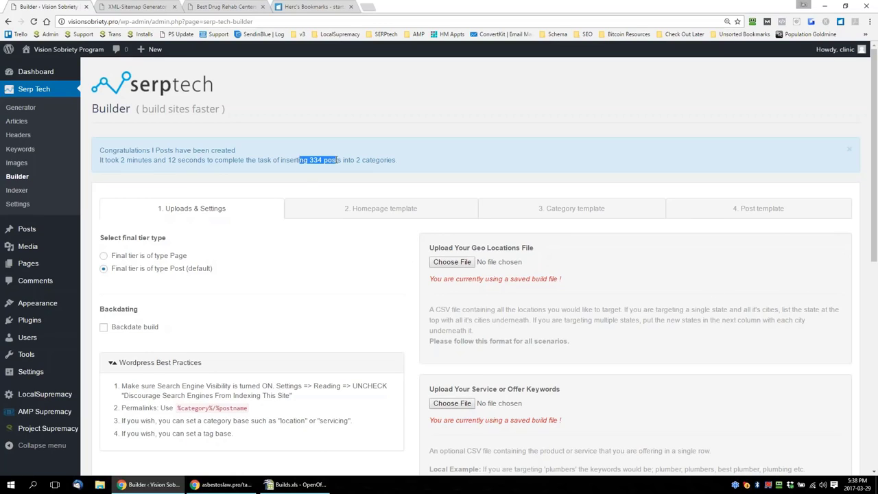
left_click_drag(279, 160, 351, 162)
left_click(340, 163)
left_click_drag(282, 160, 345, 159)
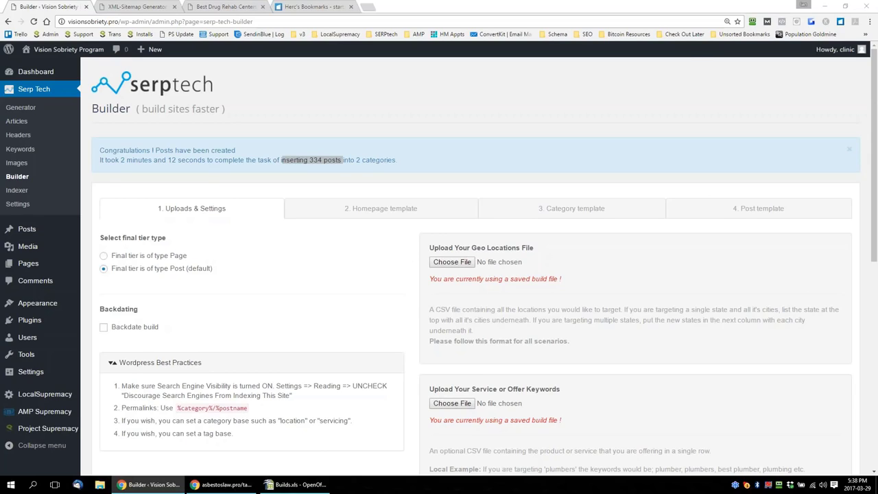
left_click(515, 136)
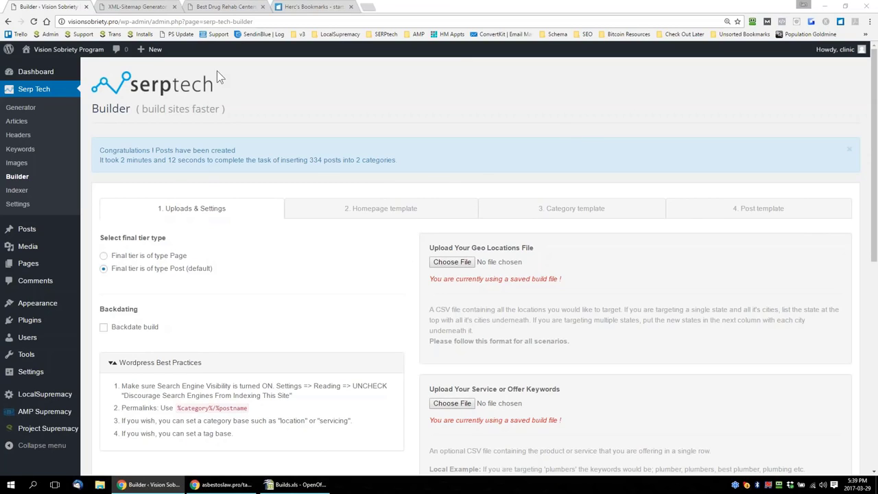
Open the live Vision Sobriety Program homepage in a new tab and review its title, article content, images and sidebar
right_click(72, 52)
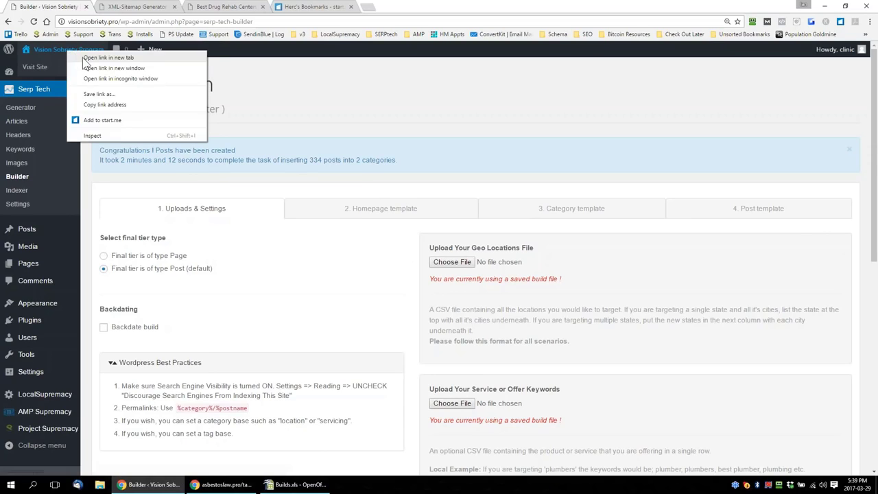
left_click(96, 61)
key("ctrl+Tab")
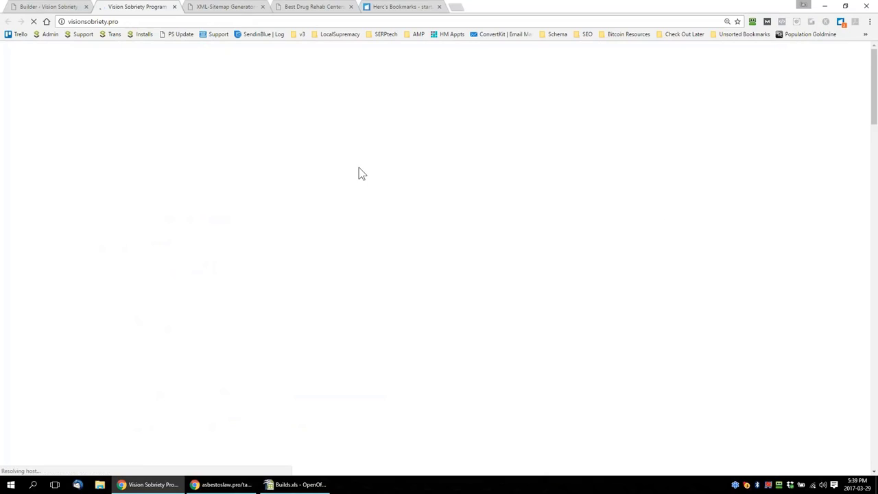
scroll(492, 262, "down", 15)
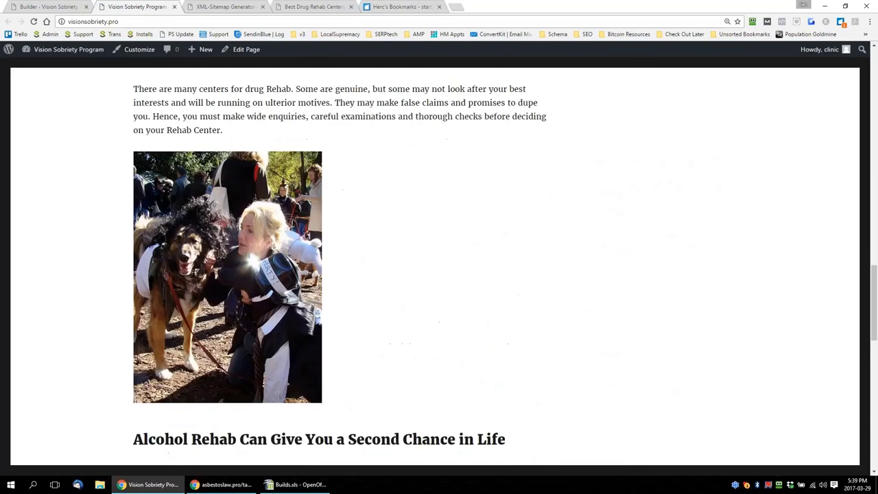
scroll(567, 258, "up", 10)
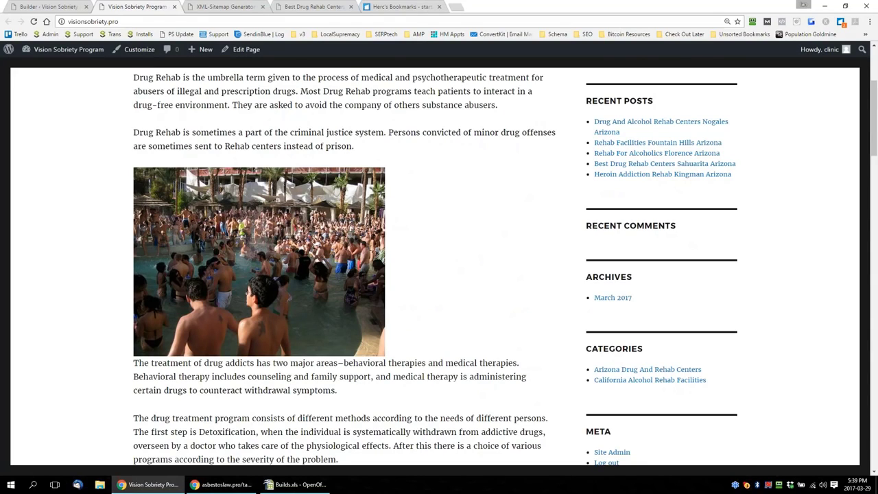
scroll(549, 257, "up", 3)
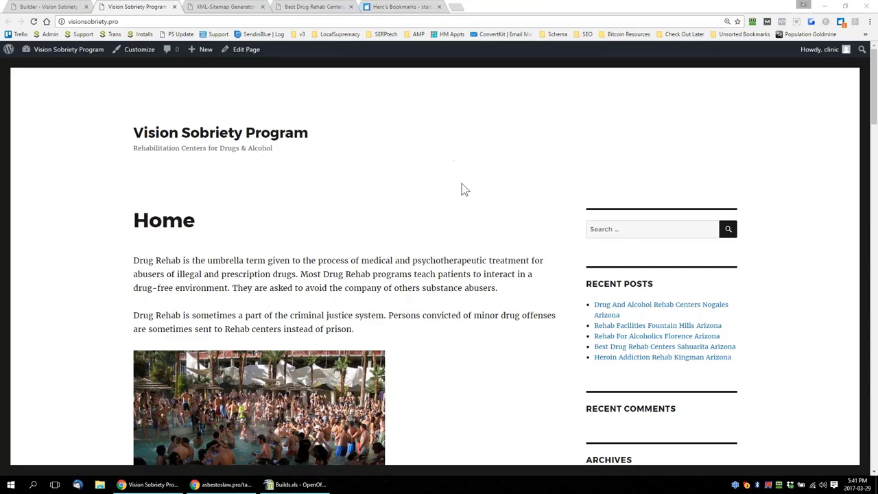
left_click_drag(125, 134, 386, 215)
left_click(385, 215)
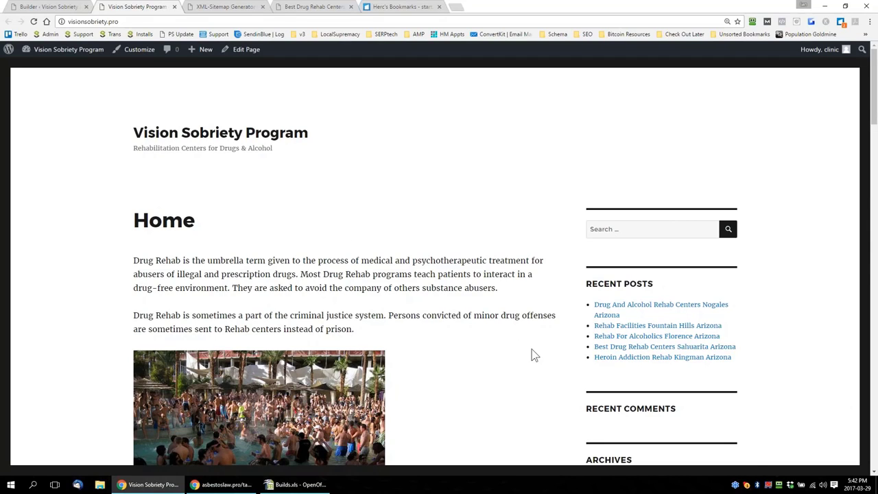
scroll(533, 351, "down", 2)
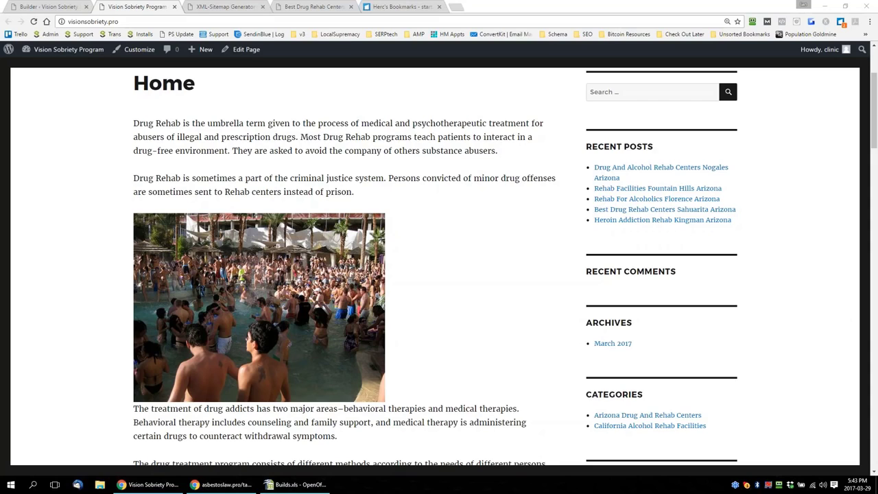
scroll(516, 219, "up", 2)
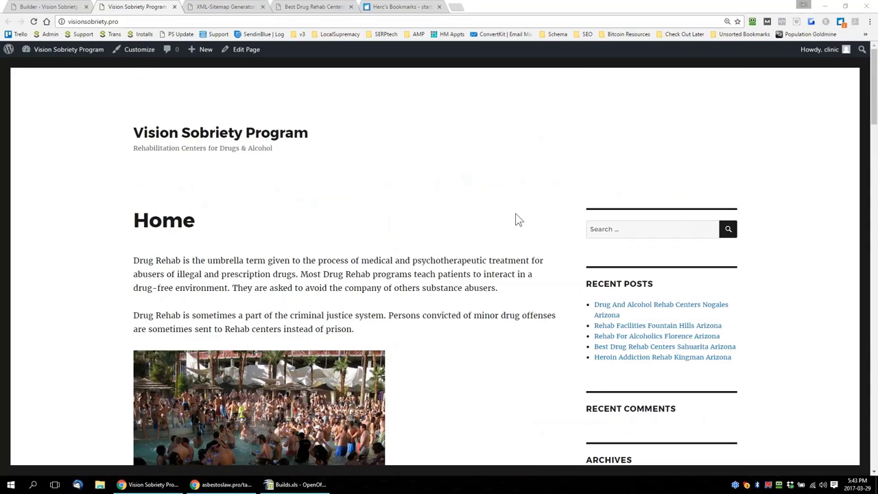
Open the WordPress admin's list of all pages and review the Arizona and California pages with their categories and tags
left_click(46, 72)
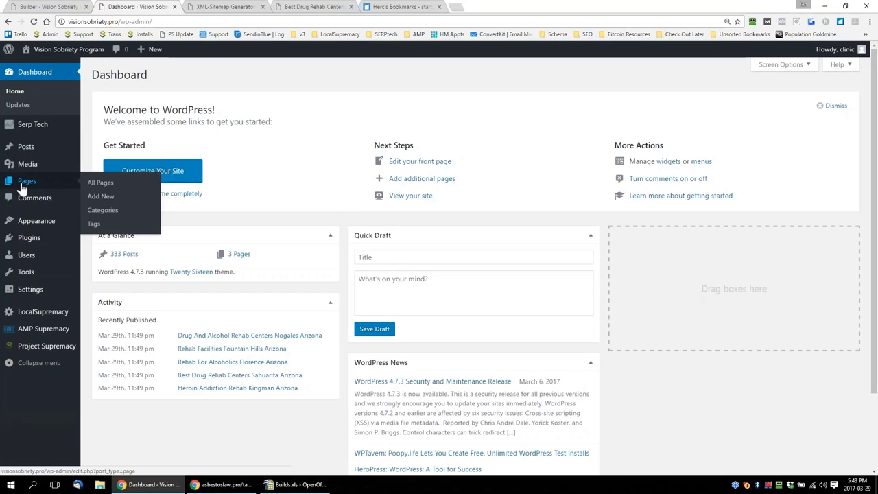
left_click(96, 193)
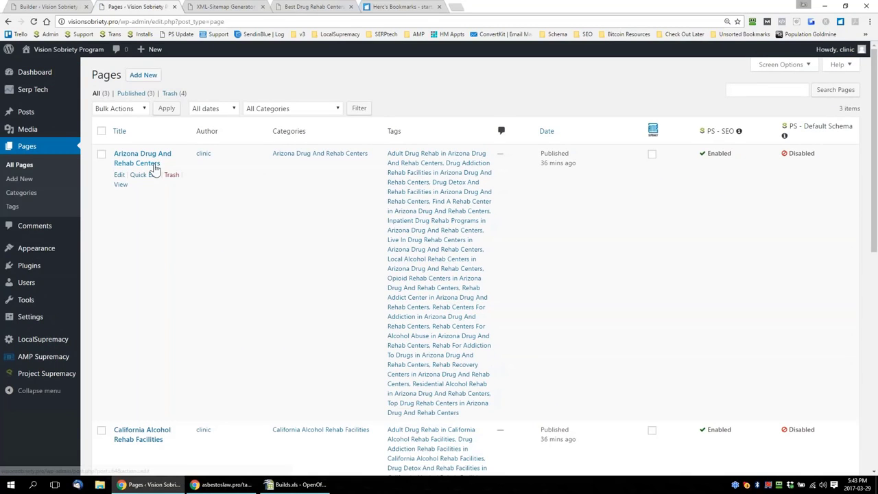
scroll(206, 227, "down", 3)
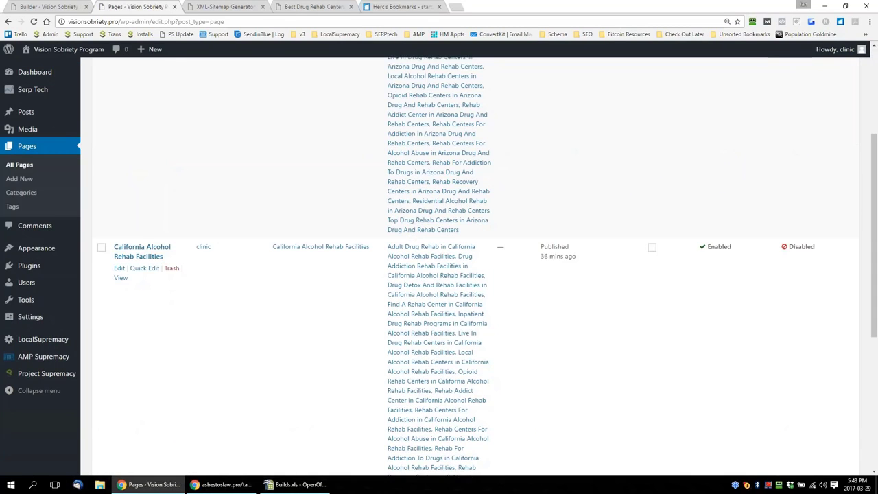
scroll(232, 253, "down", 3)
scroll(232, 258, "down", 1)
scroll(288, 288, "up", 7)
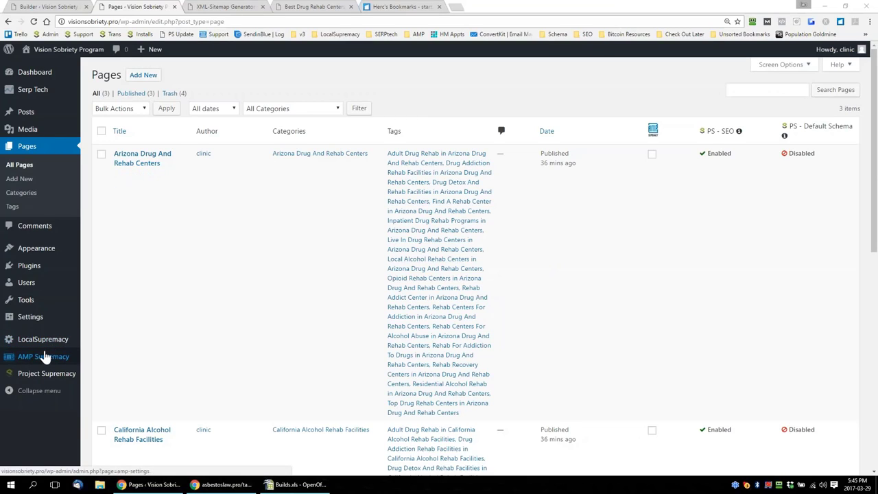
Examine the LocalSupremacy, AMP Supremacy and Project Supremacy plugin entries in the WordPress admin, enlarging the page to 150% and restoring it to 110%
key("ctrl+plus")
key("ctrl+plus")
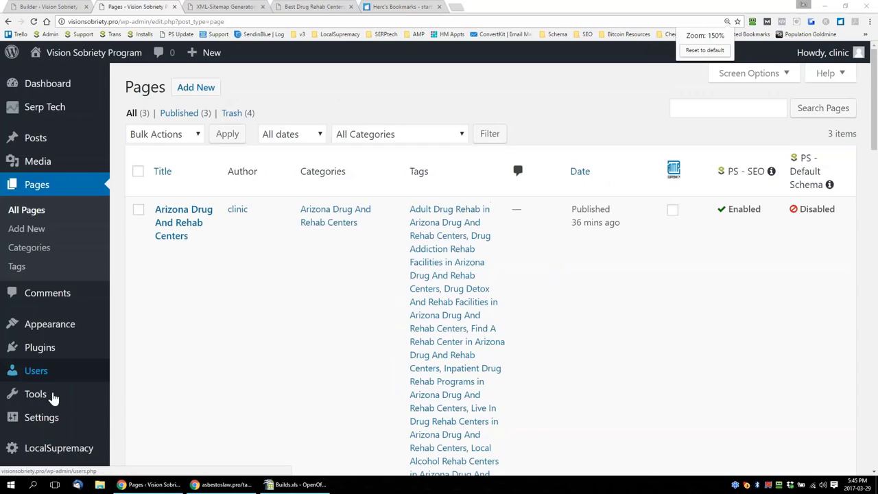
scroll(98, 376, "down", 4)
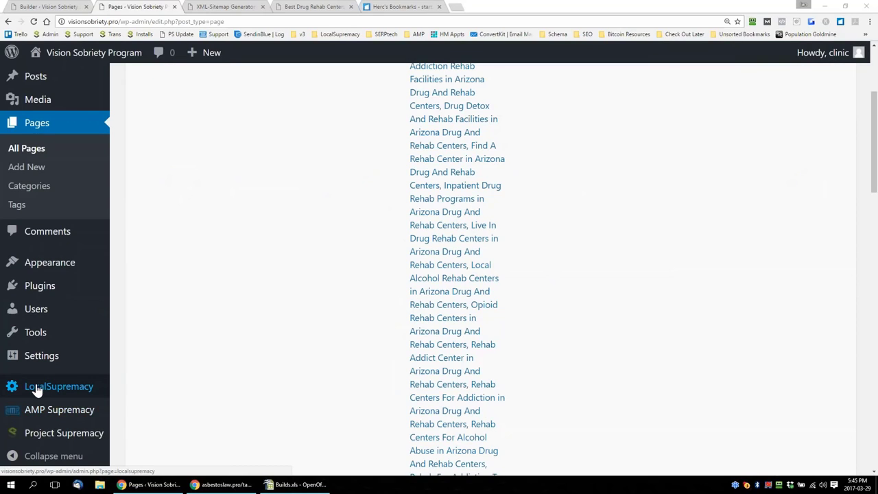
scroll(263, 286, "up", 3)
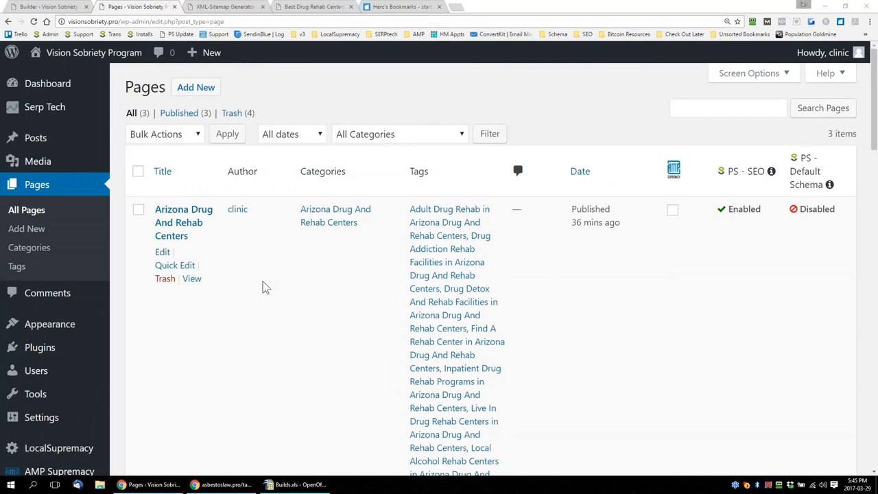
scroll(263, 287, "down", 2)
key("ctrl+minus")
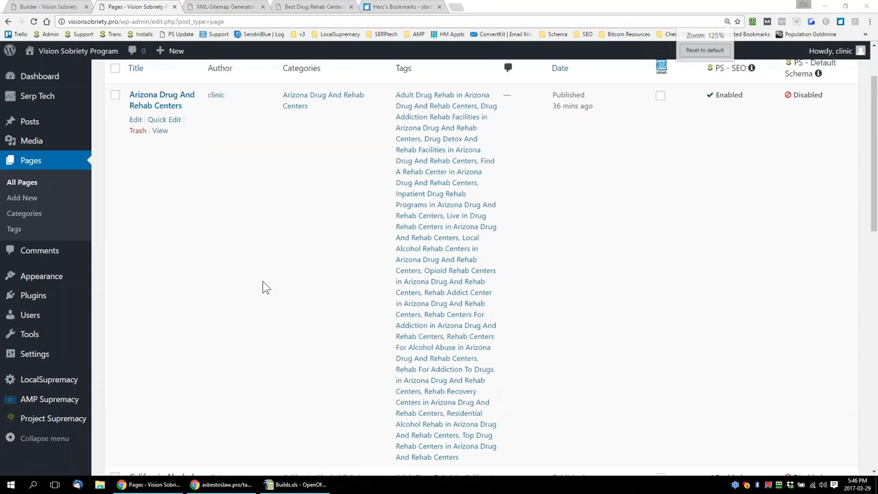
key("ctrl+minus")
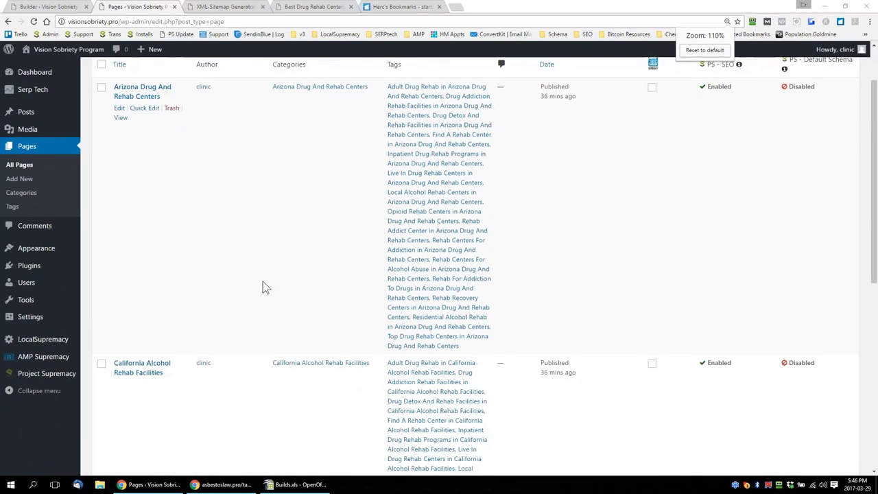
scroll(263, 286, "up", 1)
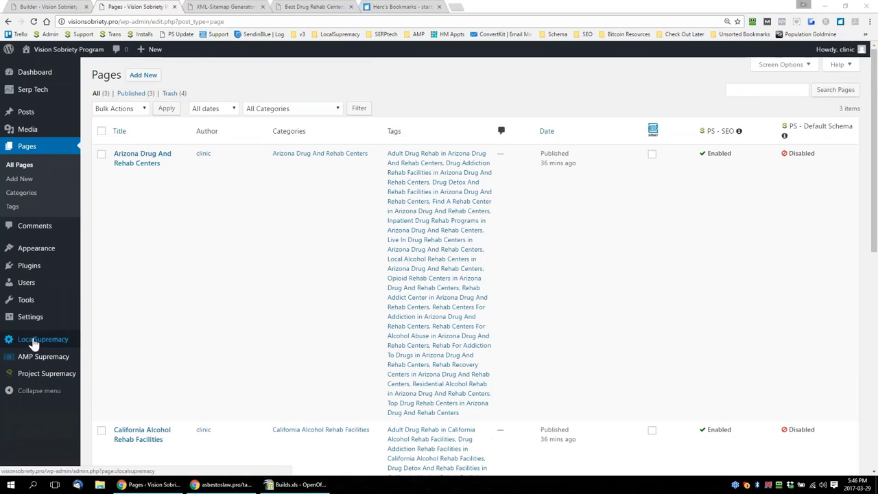
mouse_move(37, 374)
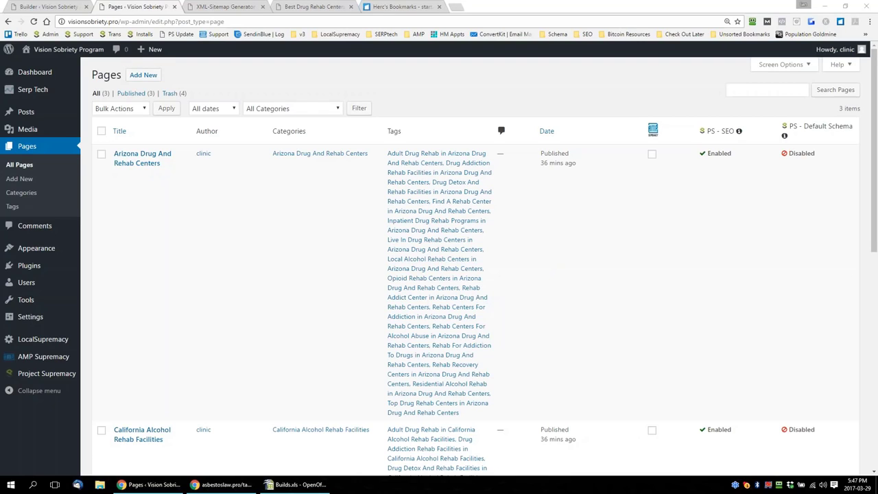
Return to the live Vision Sobriety Program homepage and look at its recent posts and categories
scroll(102, 100, "down", 2)
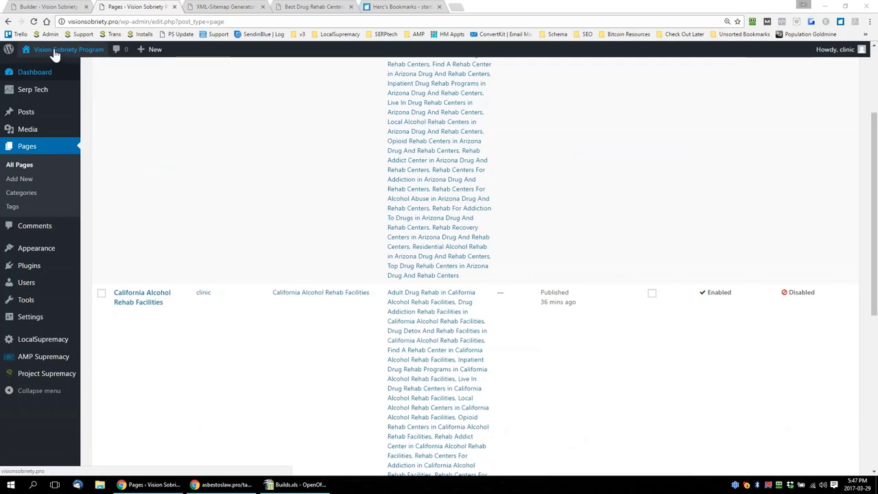
left_click(38, 66)
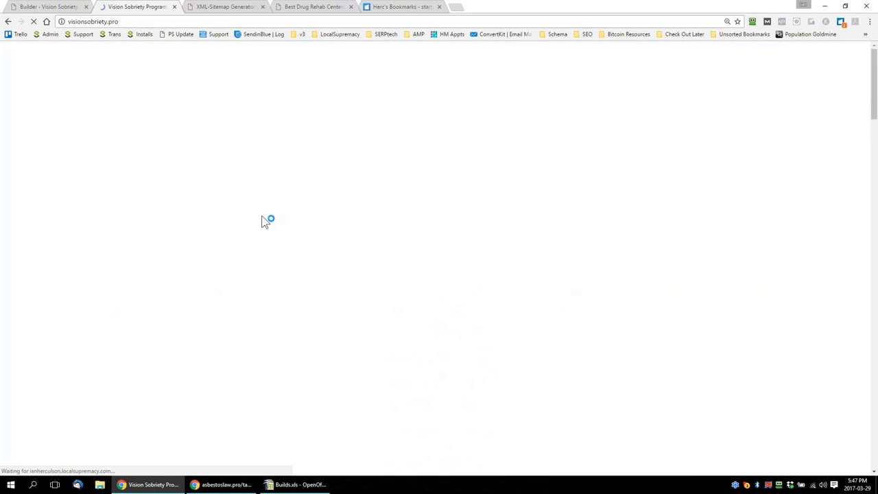
scroll(430, 245, "down", 2)
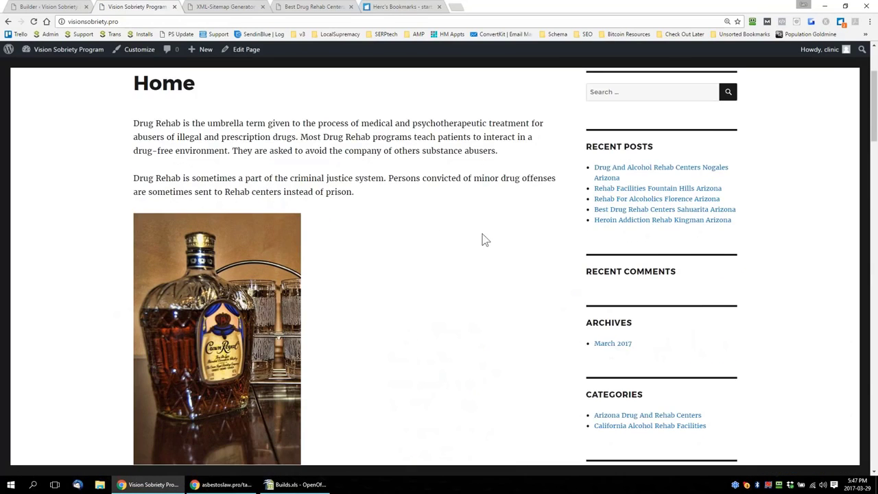
Open the recent post Heroin Addiction Rehab Kingman Arizona and review its generated content from start to end
left_click(660, 219)
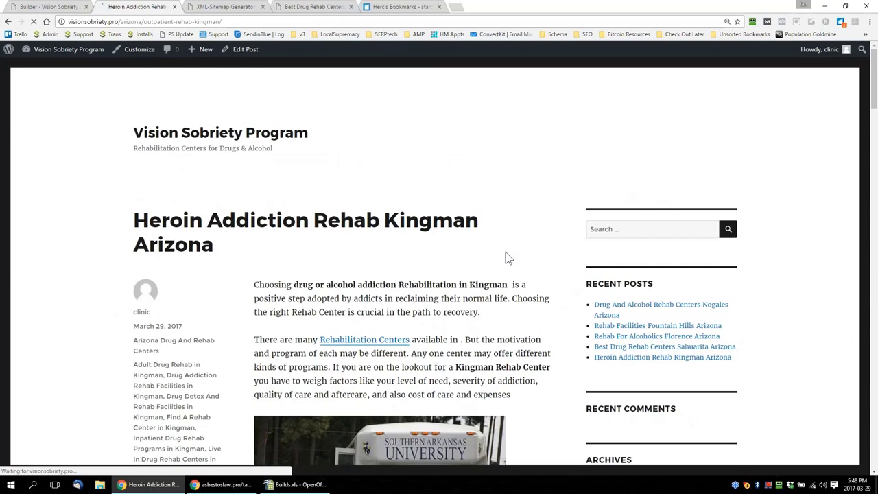
scroll(509, 258, "down", 4)
scroll(508, 258, "down", 6)
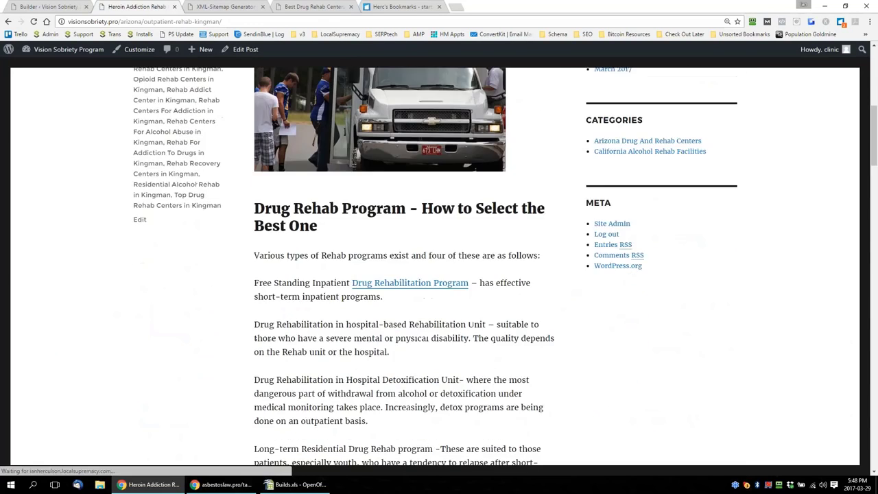
scroll(508, 258, "down", 8)
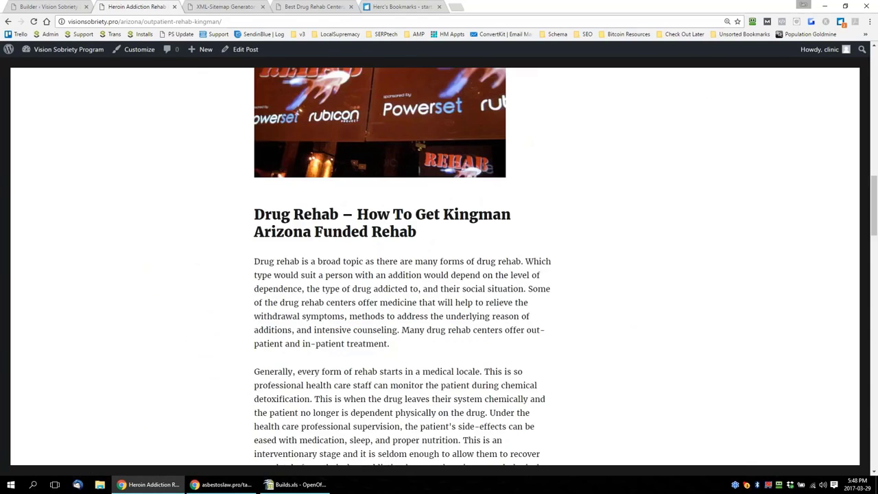
scroll(692, 282, "down", 10)
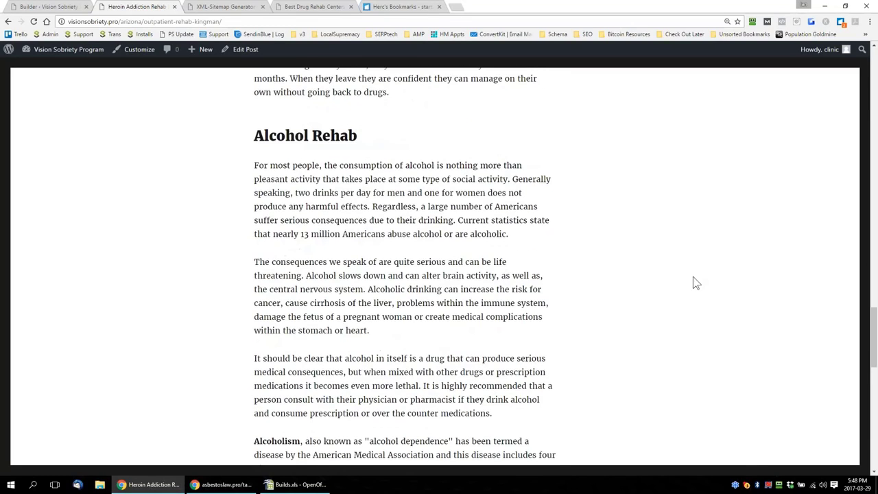
left_click_drag(875, 324, 872, 154)
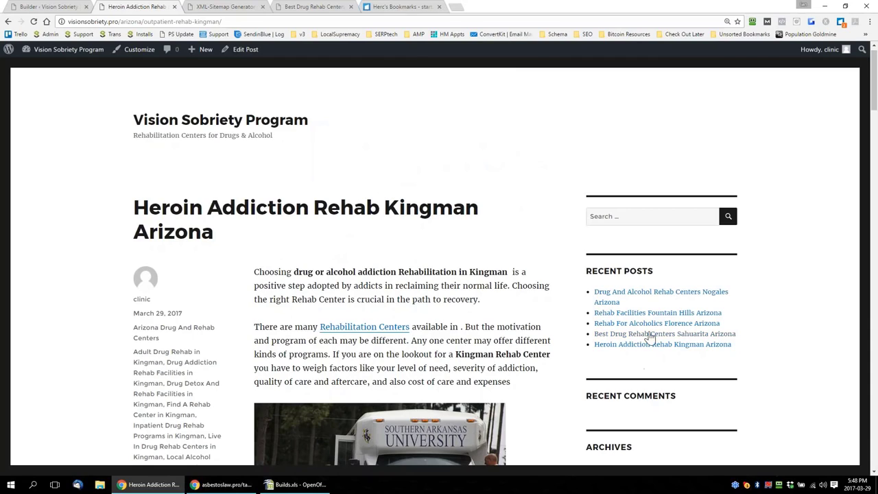
Open the recent post Best Drug Rehab Centers Sahuarita Arizona, review its generated content and reload the same post
left_click(651, 336)
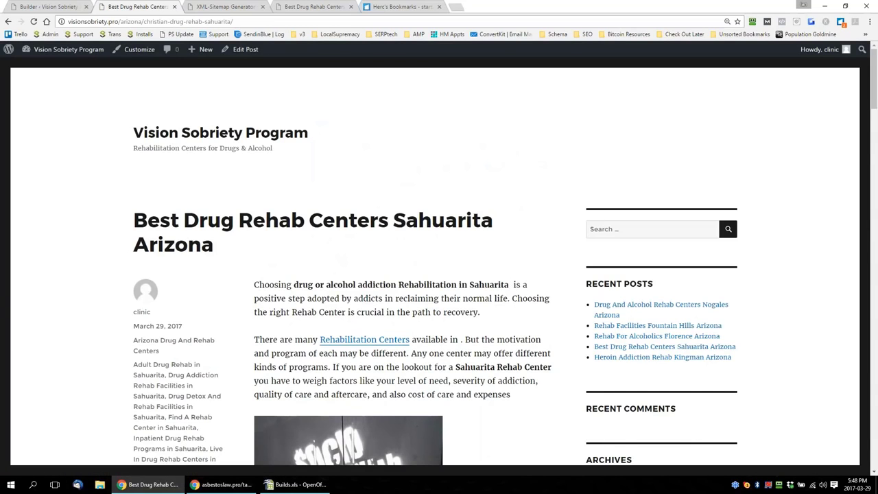
scroll(439, 275, "down", 15)
scroll(439, 274, "down", 2)
scroll(439, 275, "up", 12)
scroll(610, 281, "up", 3)
left_click(665, 259)
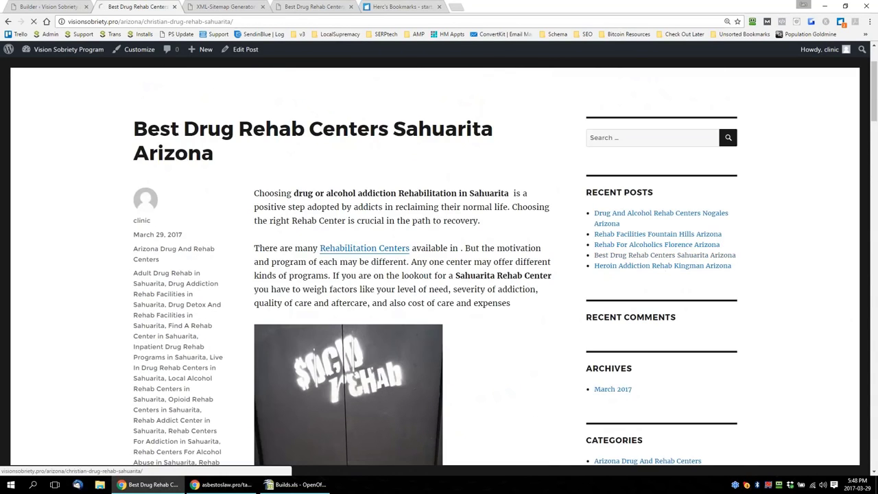